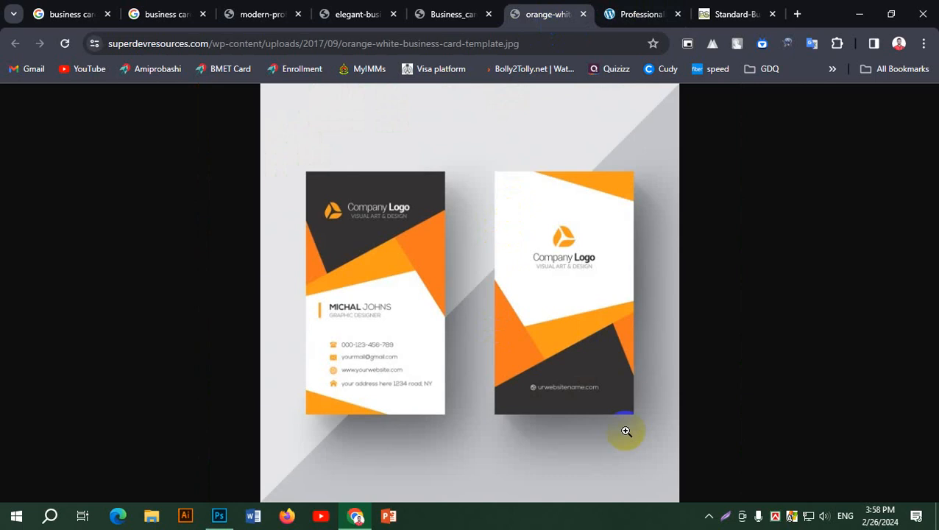
# Bring up the green wavy Webmart business-card template in Chrome's 'Professional' tab.
pyautogui.click(648, 18)
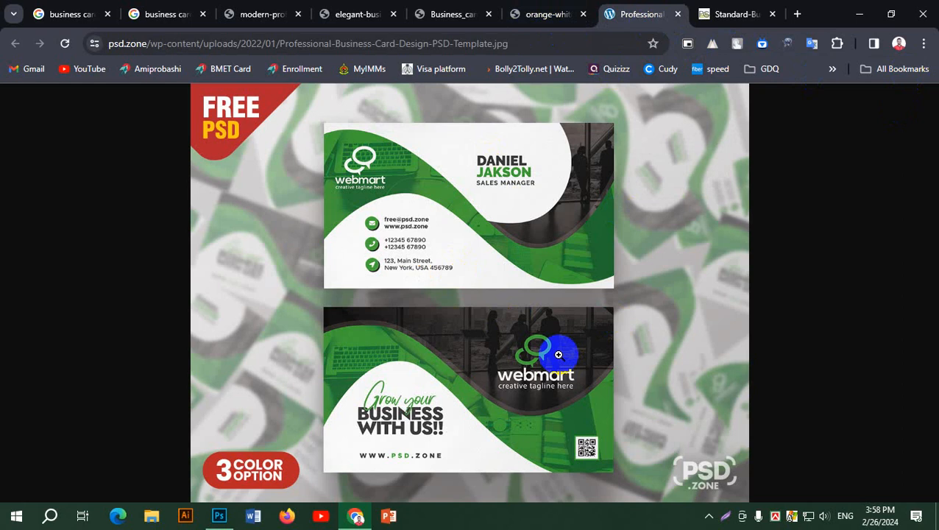
# Create a landscape document 3.5 × 2 inches at 300 pixels/inch in CMYK color mode.
pyautogui.click(218, 517)
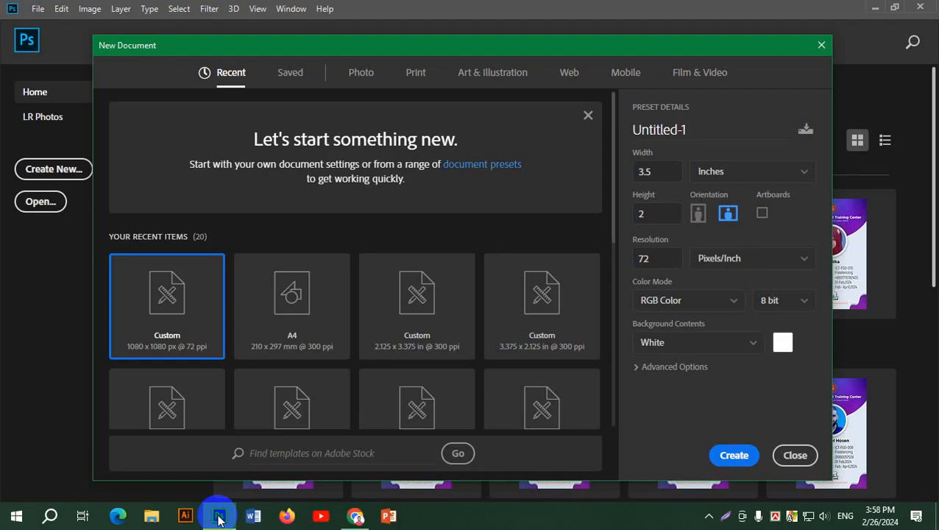
pyautogui.doubleClick(661, 172)
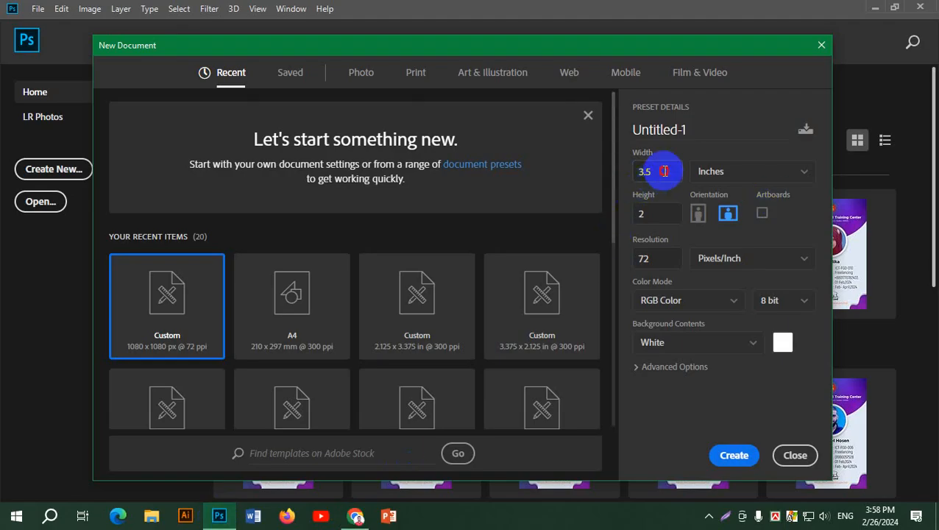
pyautogui.doubleClick(662, 214)
pyautogui.click(727, 213)
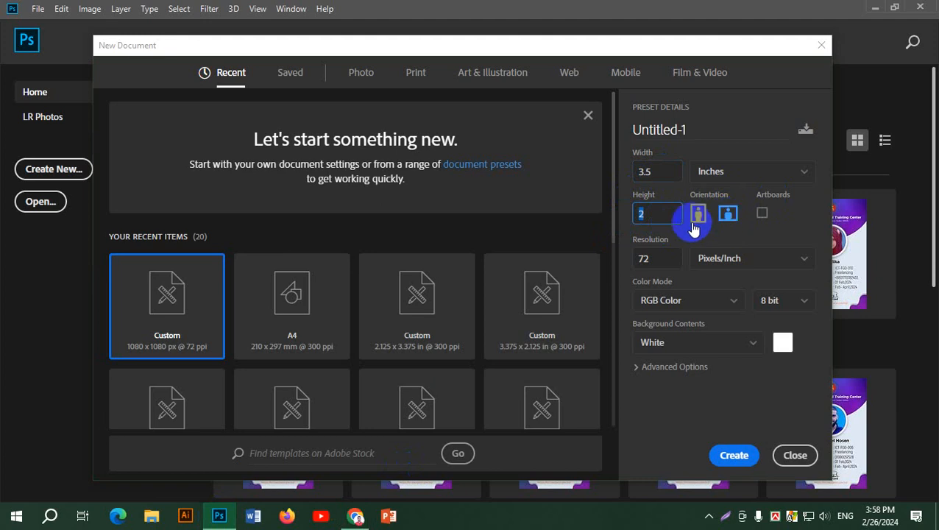
pyautogui.click(698, 214)
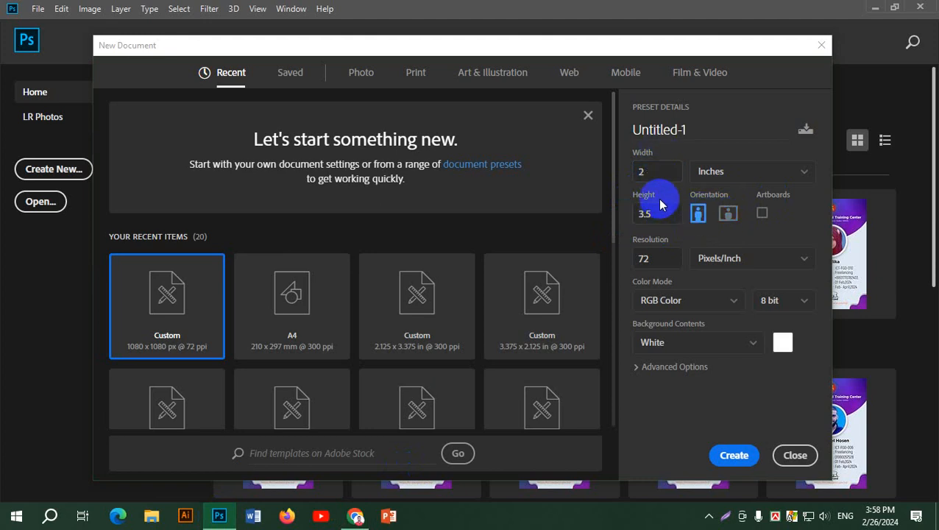
pyautogui.click(727, 214)
pyautogui.doubleClick(662, 264)
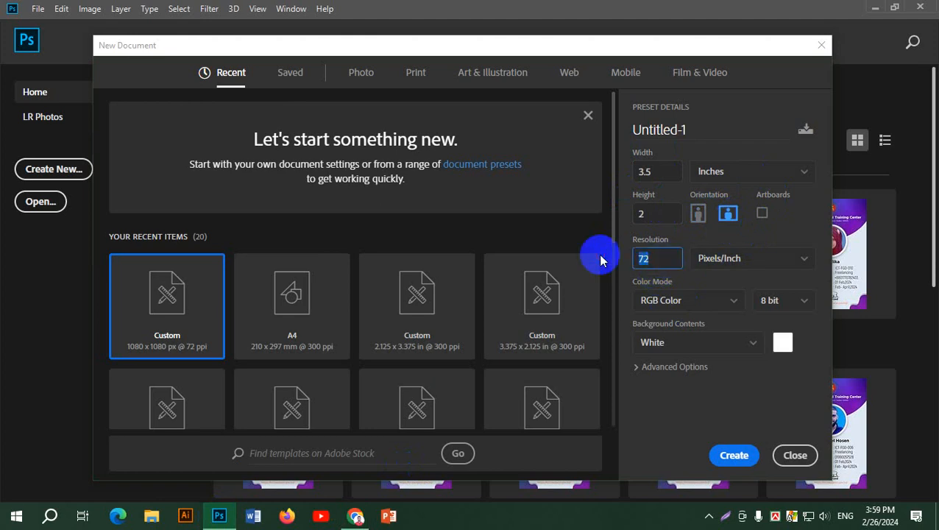
pyautogui.write('300')
pyautogui.click(685, 302)
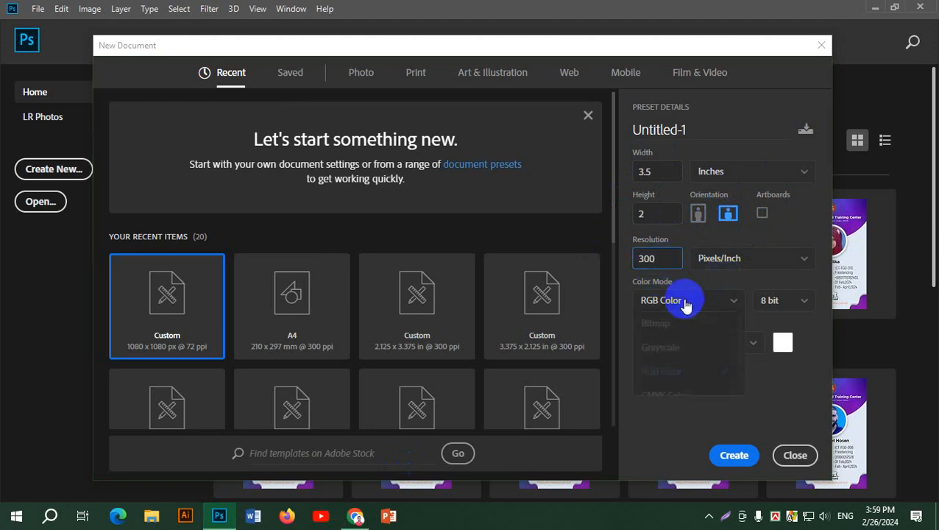
pyautogui.click(690, 396)
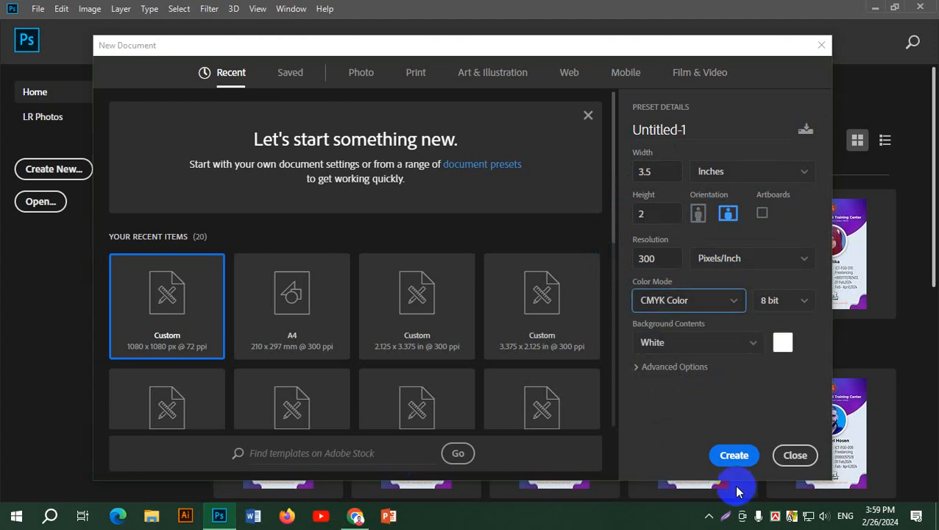
pyautogui.click(735, 456)
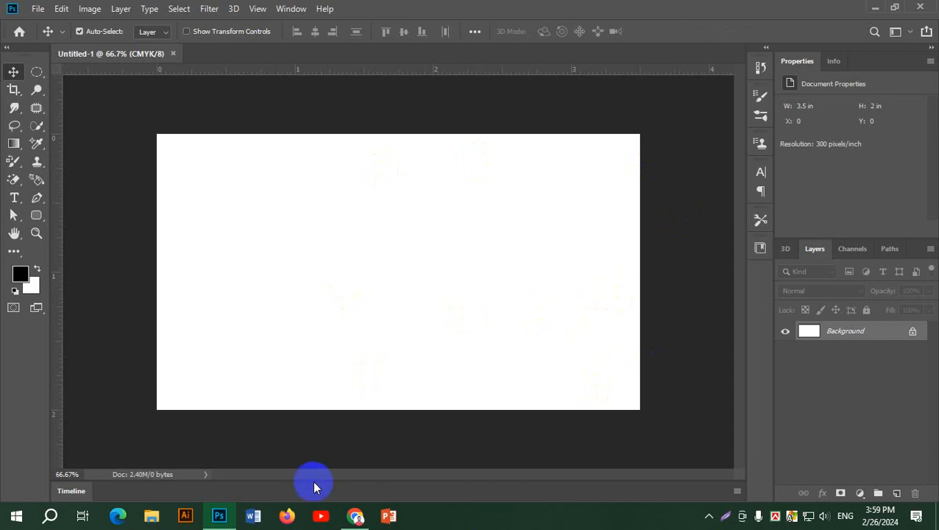
# Switch from the blank Photoshop card back to the green Webmart reference in Chrome.
pyautogui.click(352, 521)
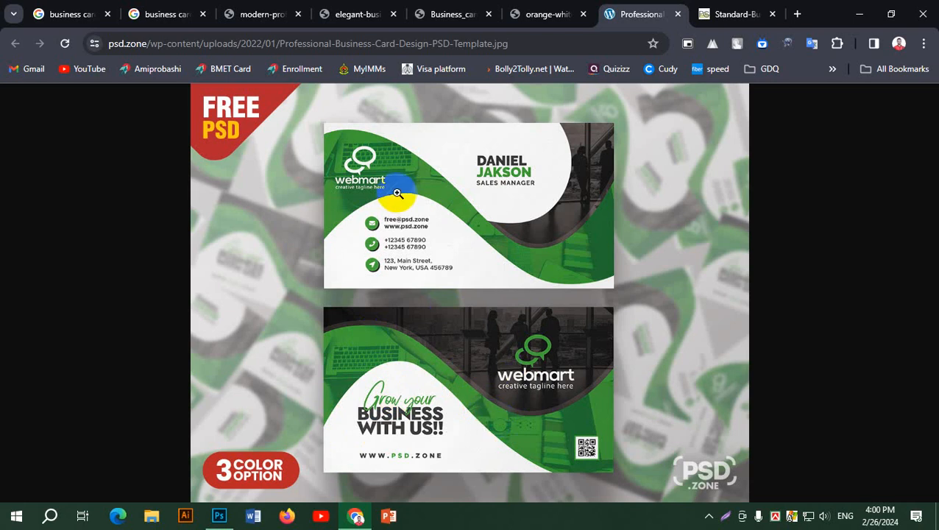
# View the orange-and-white vertical card template at full size and scroll through it.
pyautogui.click(557, 13)
pyautogui.click(384, 264)
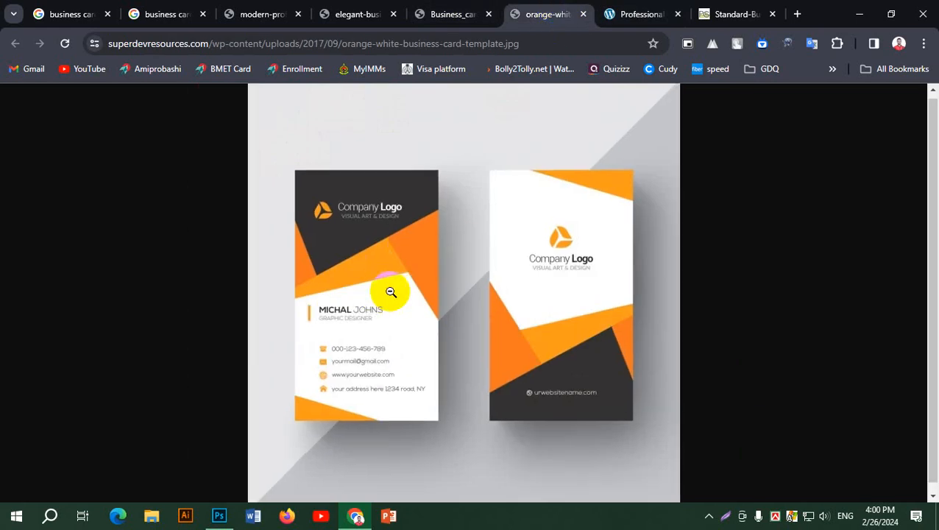
pyautogui.keyDown('ctrl'); pyautogui.scroll(3, 391, 292); pyautogui.keyUp('ctrl')
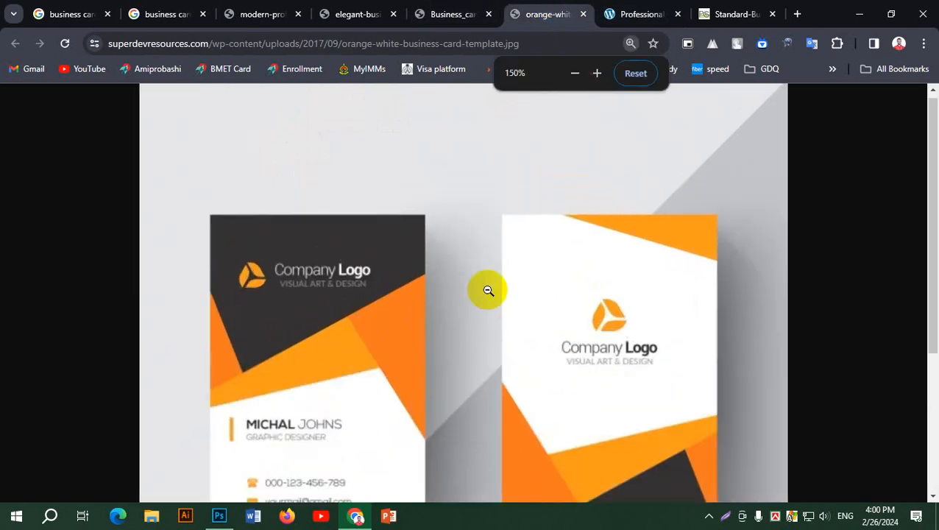
pyautogui.moveTo(932, 197); pyautogui.dragTo(935, 219)
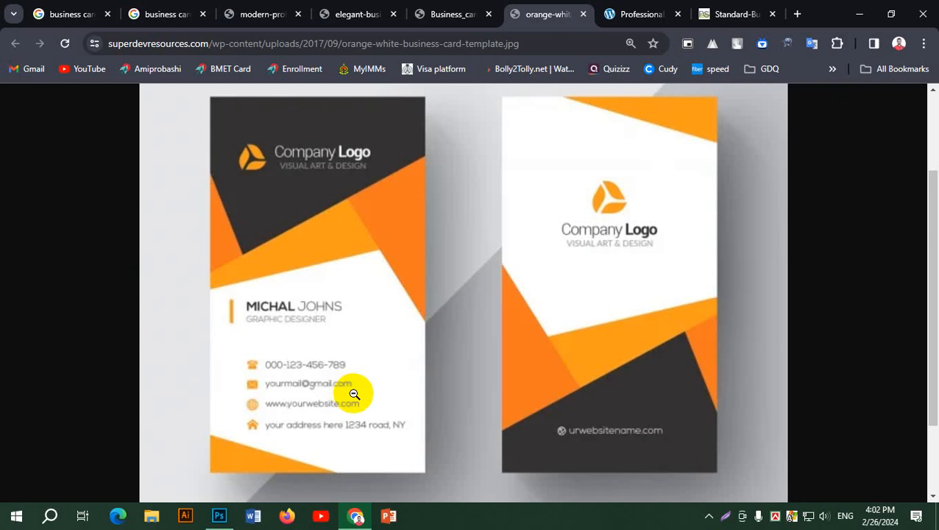
# Show the green Webmart template at full size and scroll between its front and back cards.
pyautogui.click(625, 9)
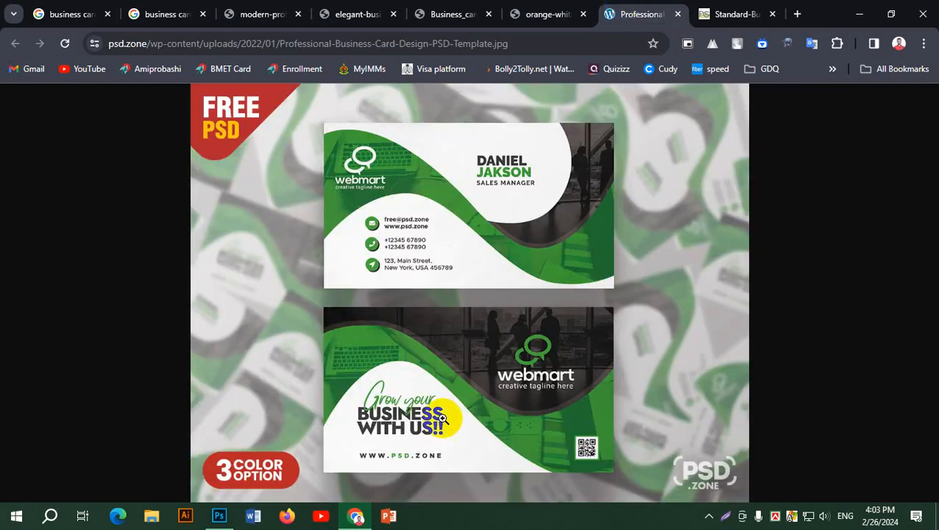
pyautogui.click(413, 236)
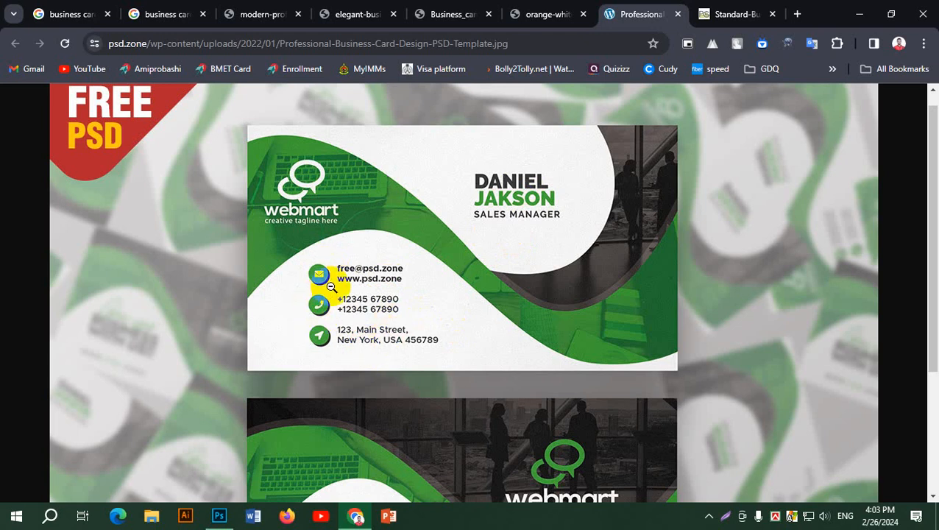
pyautogui.keyDown('ctrl'); pyautogui.scroll(4, 331, 286); pyautogui.keyUp('ctrl')
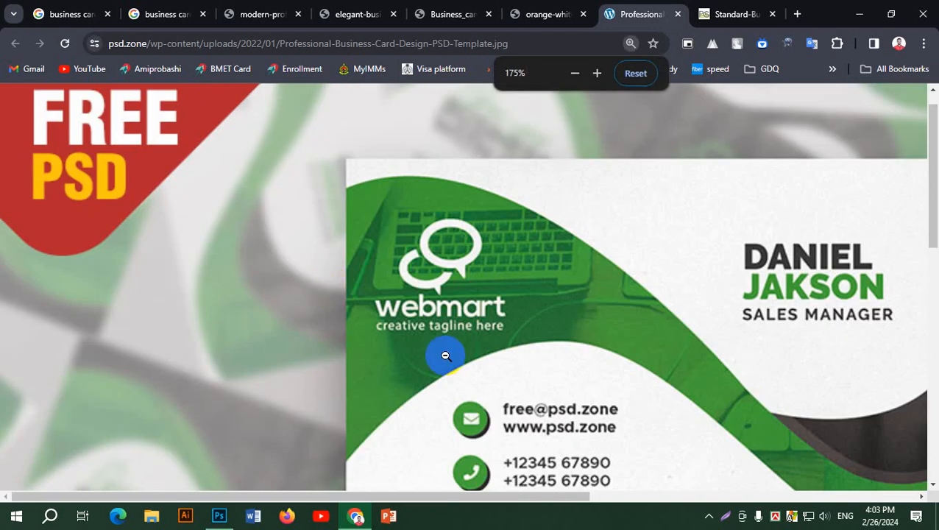
pyautogui.scroll(-3, 442, 354)
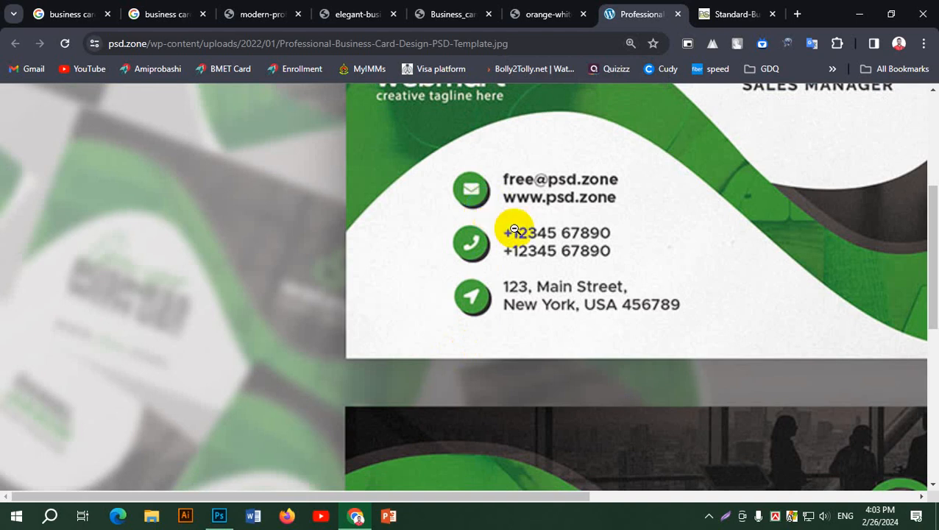
pyautogui.keyDown('ctrl'); pyautogui.scroll(-3, 516, 230); pyautogui.keyUp('ctrl')
pyautogui.scroll(2, 518, 229)
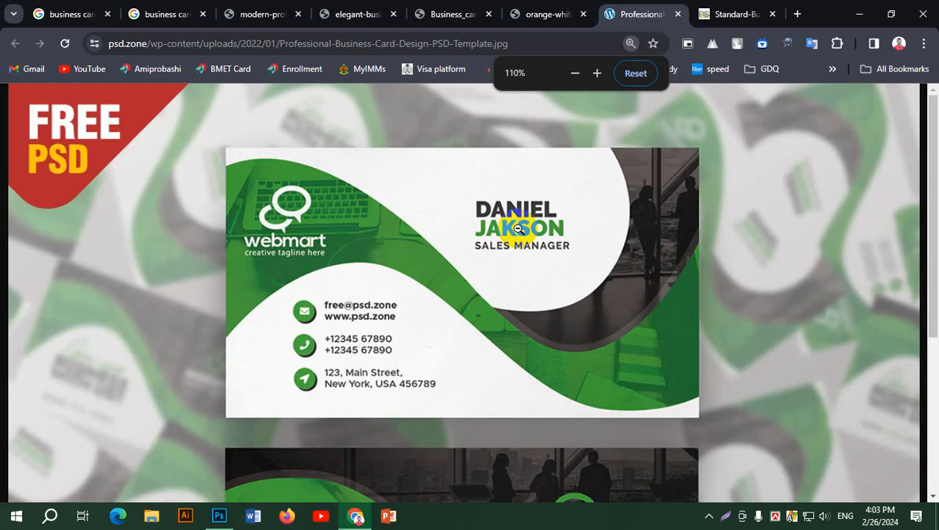
pyautogui.keyDown('ctrl'); pyautogui.scroll(-1, 519, 229); pyautogui.keyUp('ctrl')
pyautogui.scroll(-3, 518, 229)
pyautogui.scroll(3, 518, 229)
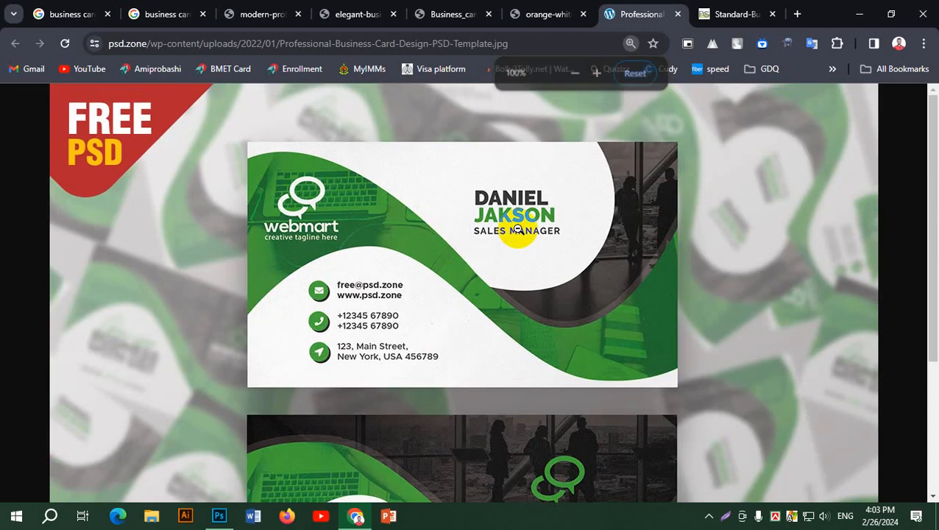
pyautogui.scroll(-3, 588, 284)
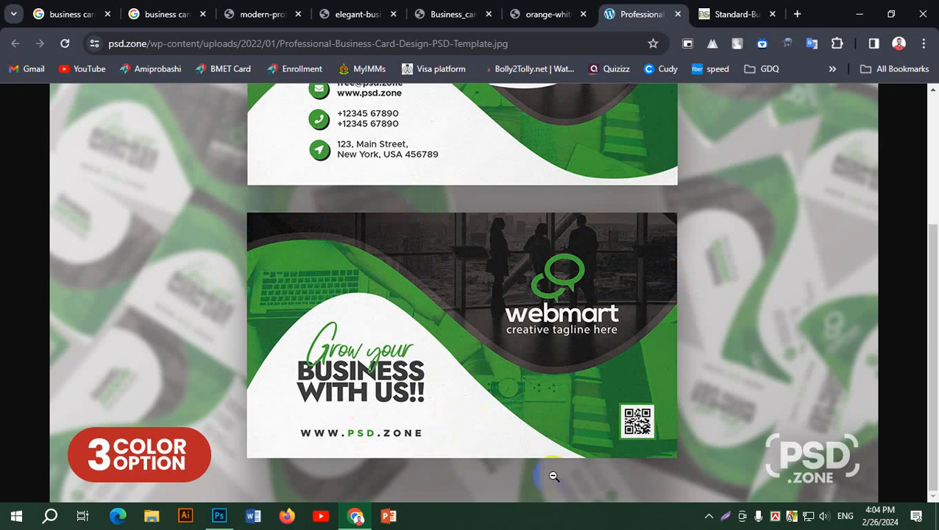
# Create a second blank 3.5 × 2 inch CMYK document, Untitled-2, then return to Chrome.
pyautogui.click(861, 19)
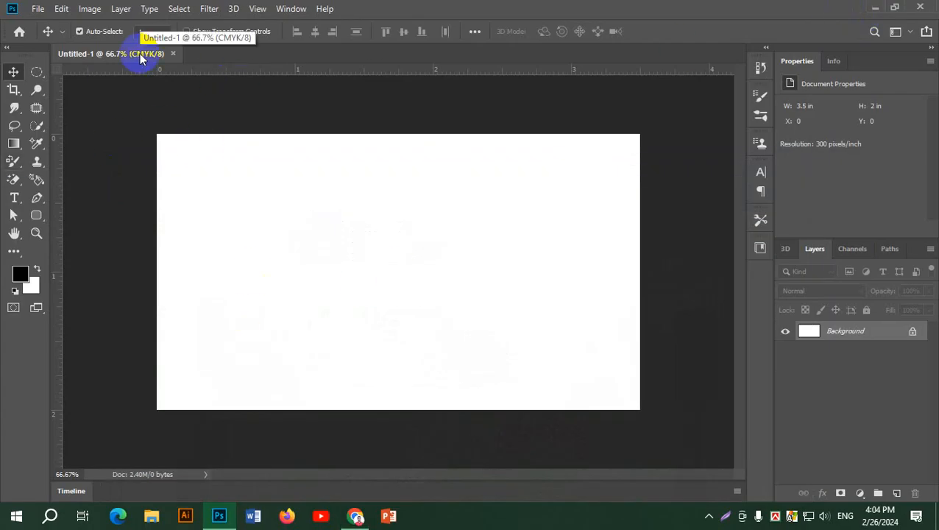
pyautogui.click(38, 10)
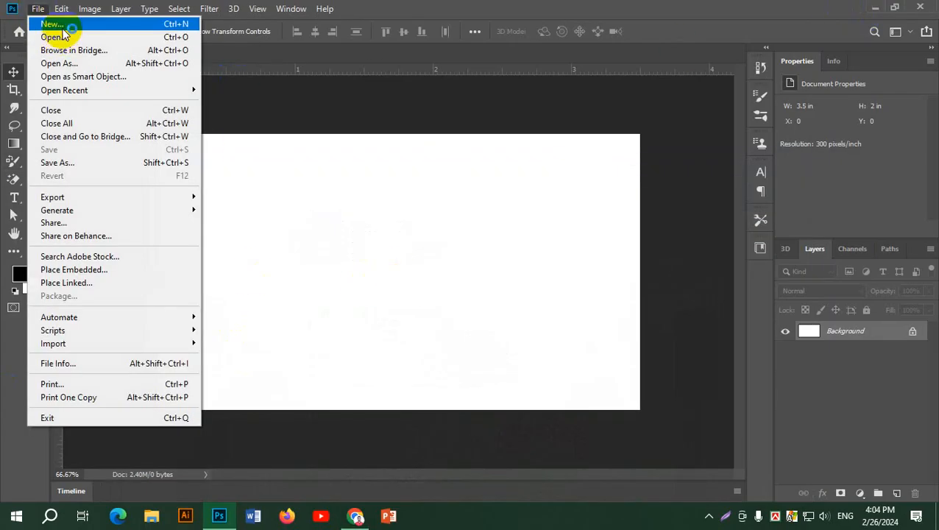
pyautogui.click(56, 24)
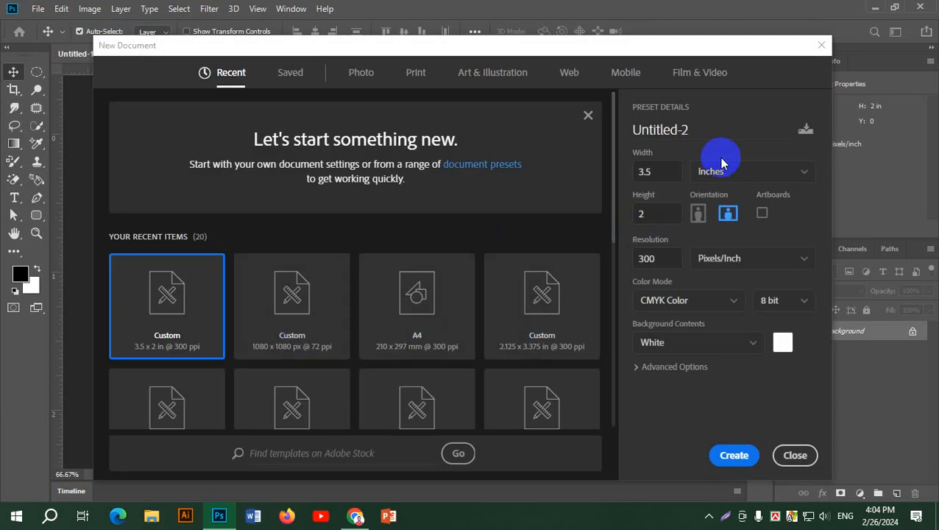
pyautogui.click(748, 463)
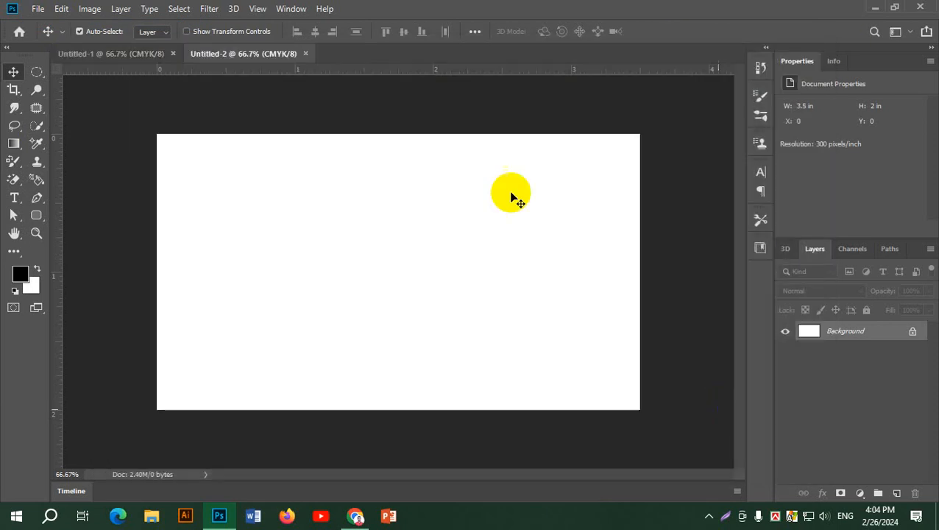
pyautogui.click(132, 57)
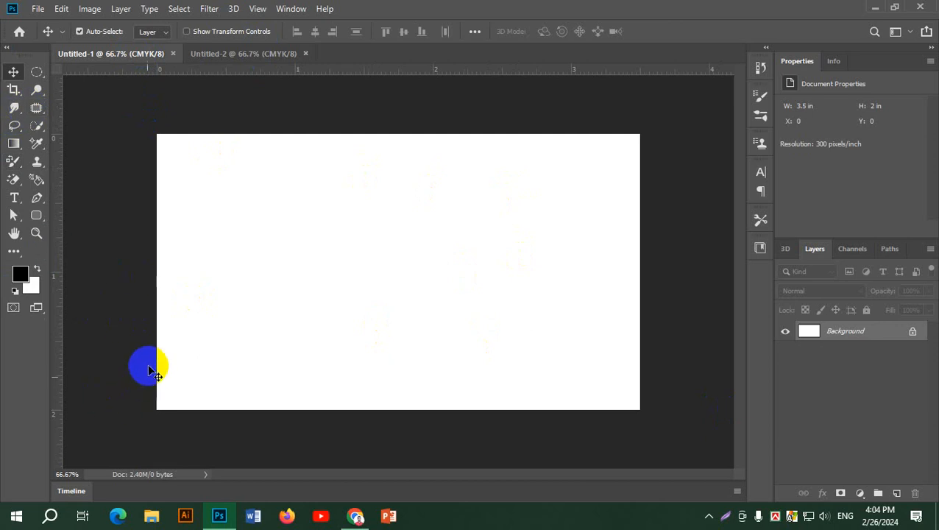
pyautogui.hotkey('alt', 'Tab')
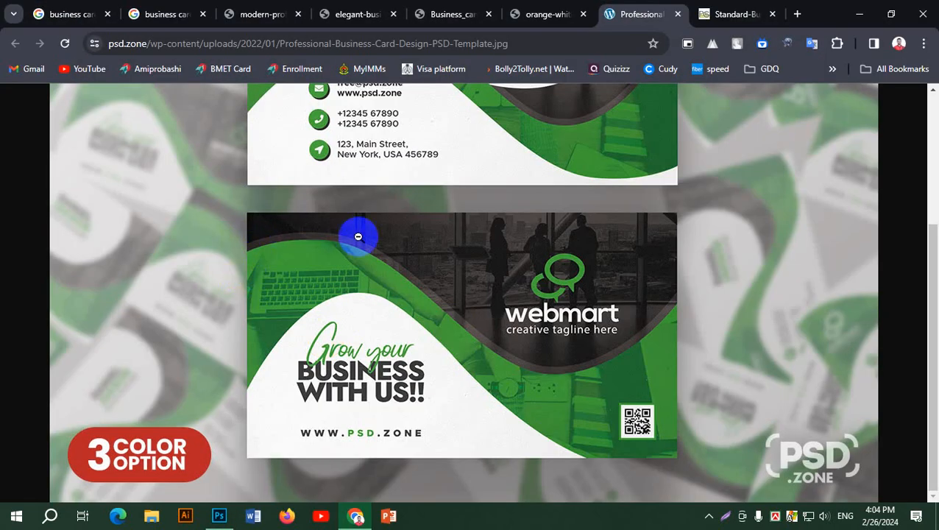
# Scroll the green Webmart card image back and forth between its front and back sides.
pyautogui.scroll(3, 545, 298)
pyautogui.scroll(-3, 559, 299)
pyautogui.scroll(3, 561, 299)
pyautogui.scroll(-2, 565, 302)
pyautogui.scroll(-1, 566, 301)
pyautogui.scroll(3, 566, 301)
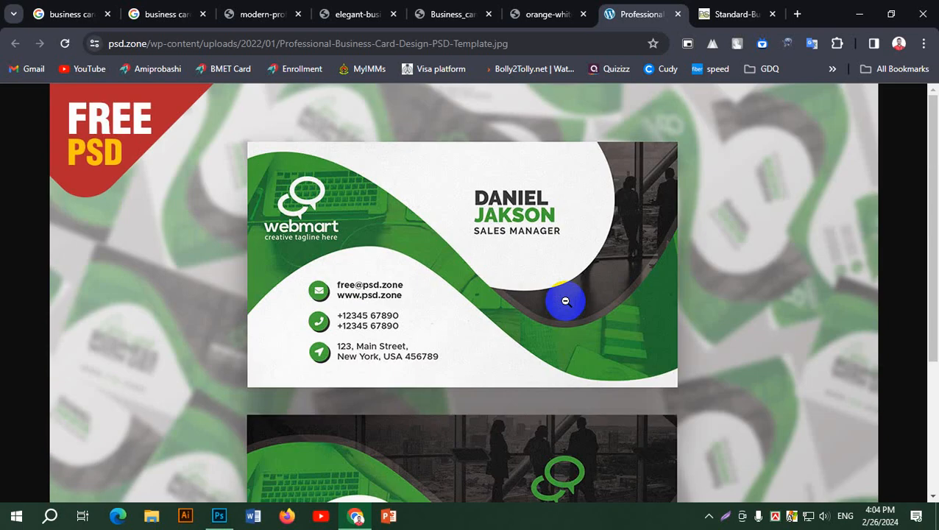
pyautogui.scroll(-3, 566, 301)
pyautogui.scroll(3, 565, 301)
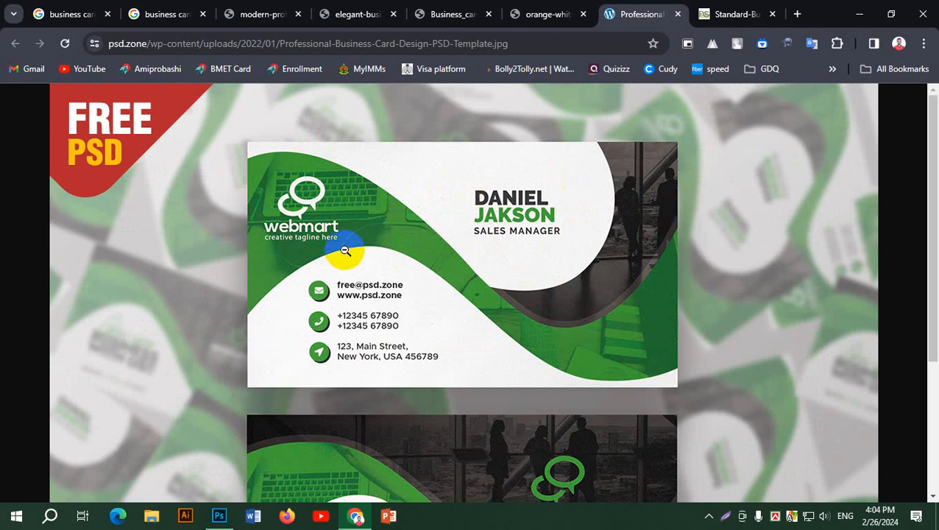
# Draw a closed path with a wavy lower edge above the card and add empty Layer 1.
pyautogui.hotkey('alt', 'Tab')
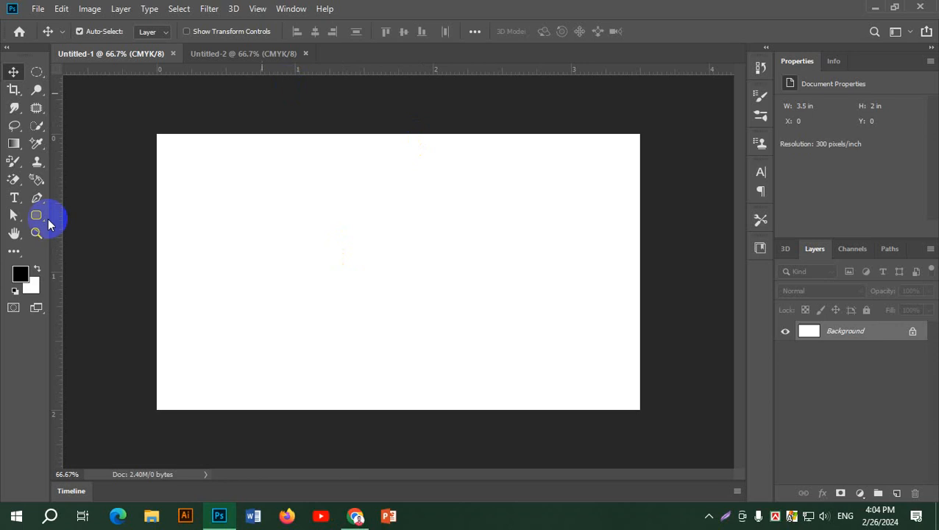
pyautogui.click(34, 205)
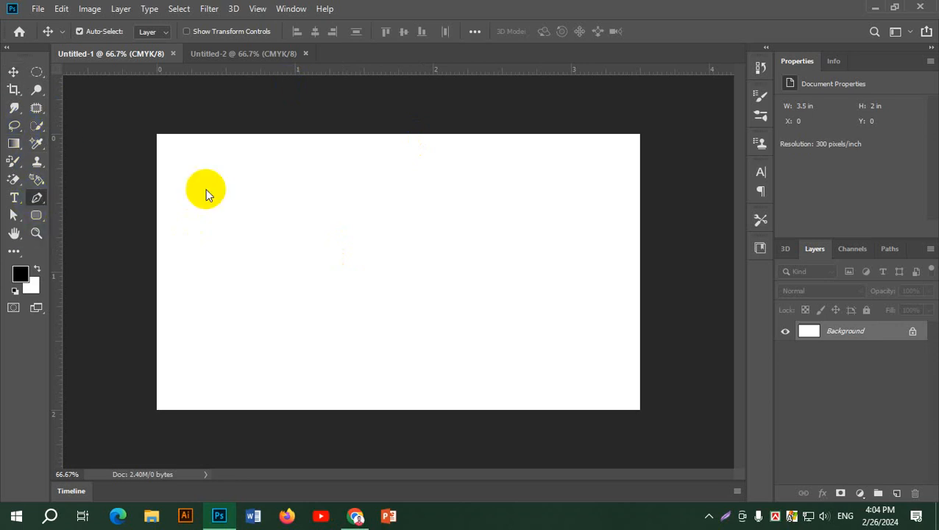
pyautogui.click(155, 190)
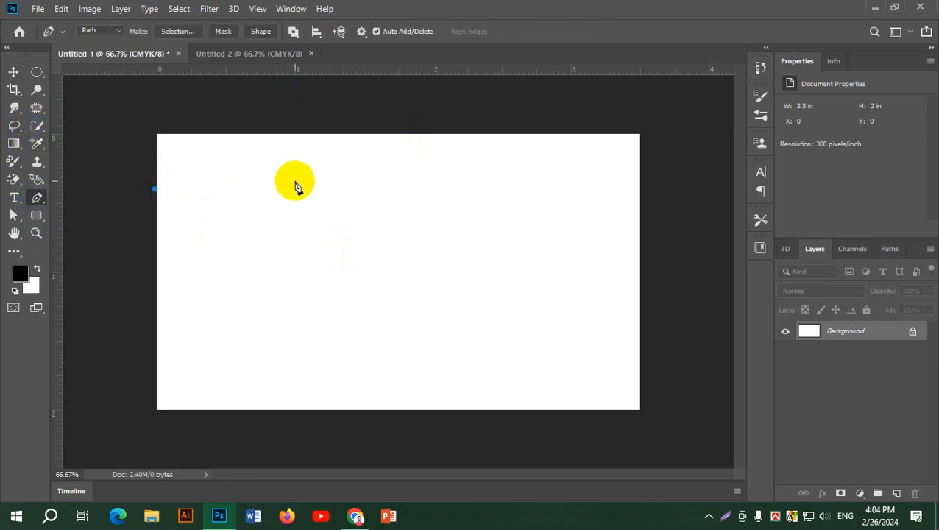
pyautogui.moveTo(294, 180); pyautogui.dragTo(398, 224)
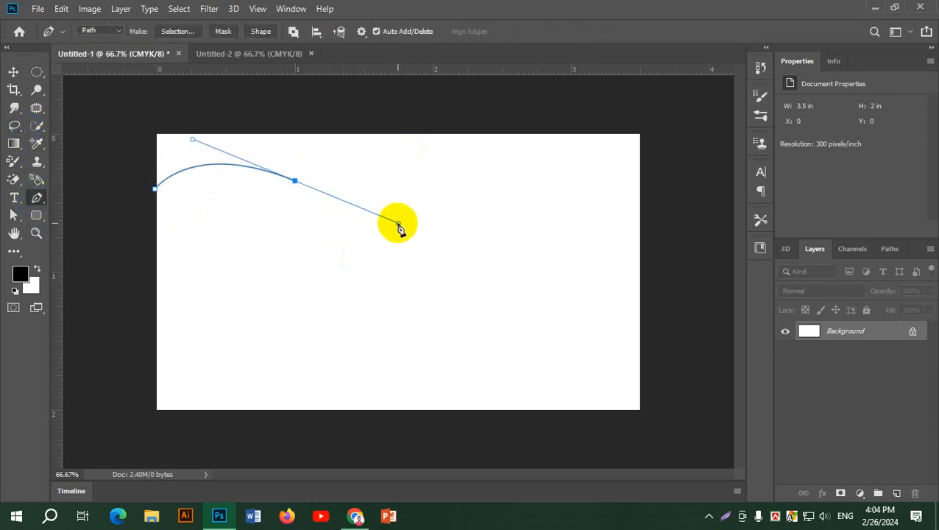
pyautogui.moveTo(594, 289); pyautogui.dragTo(691, 242)
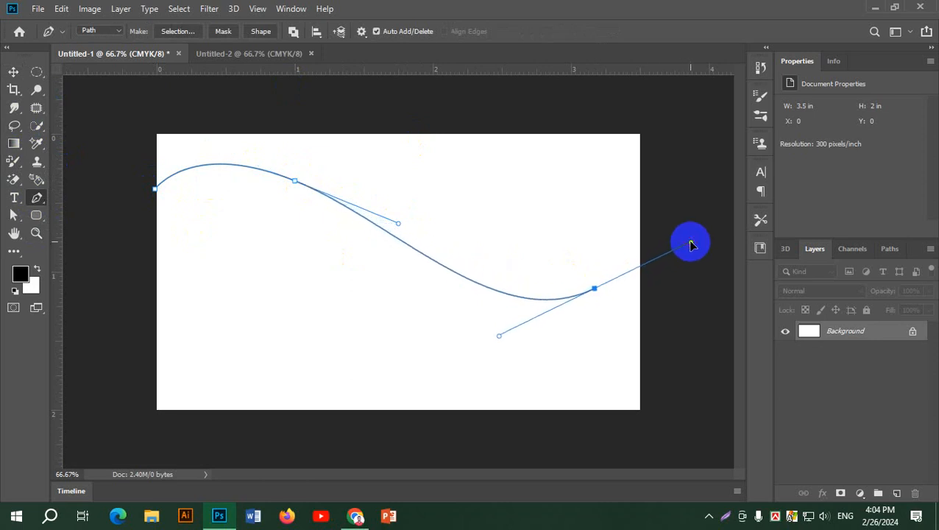
pyautogui.click(697, 191)
pyautogui.click(662, 109)
pyautogui.click(379, 99)
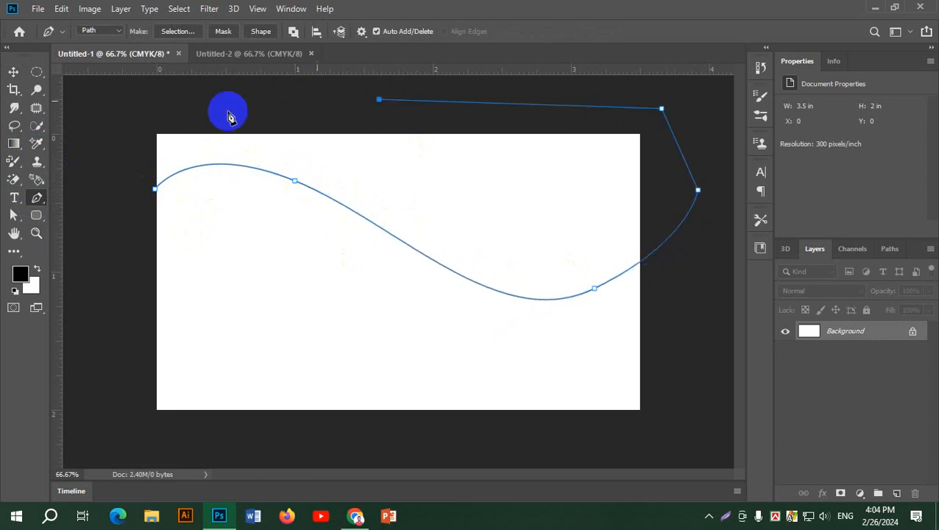
pyautogui.click(151, 110)
pyautogui.click(107, 150)
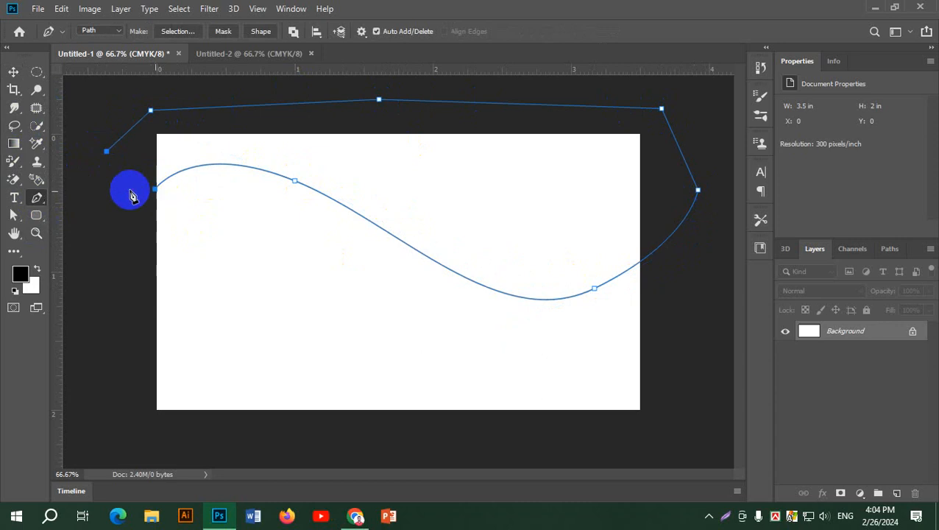
pyautogui.click(151, 191)
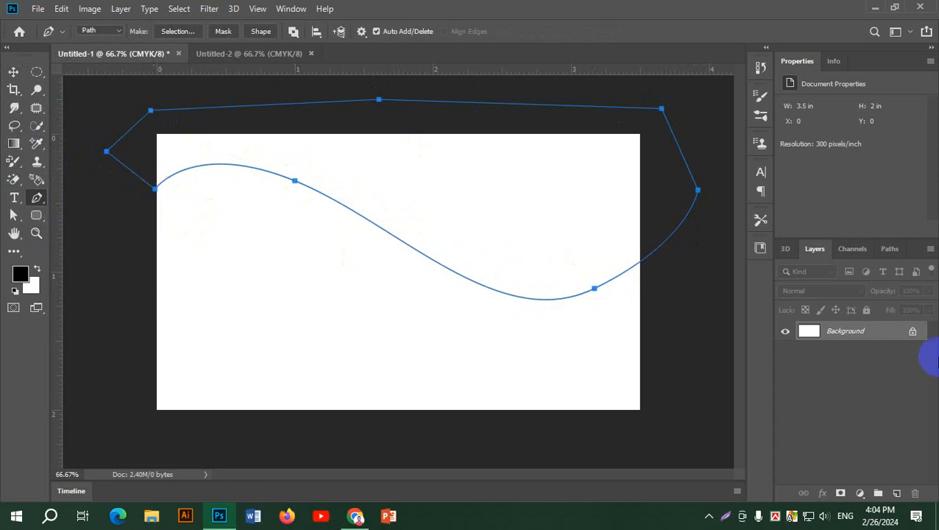
pyautogui.click(897, 494)
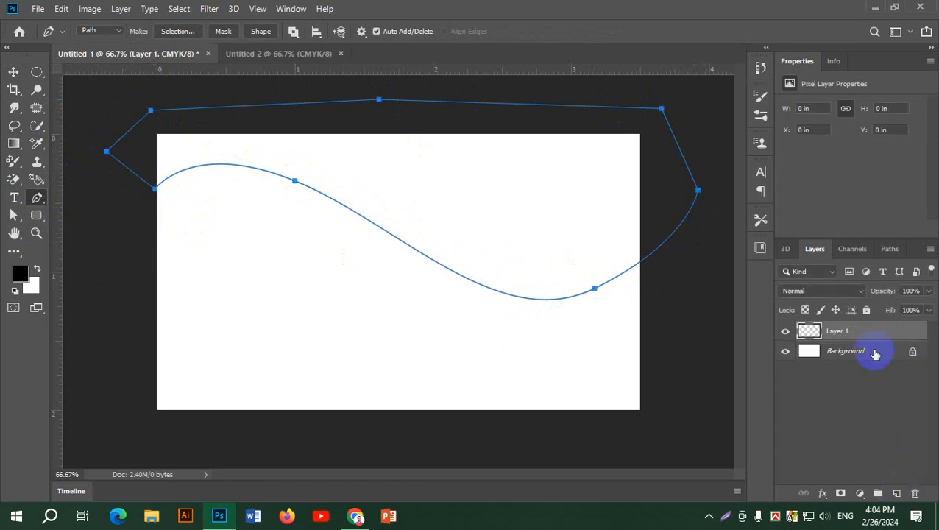
# Fill the wave selection on Layer 1 with dark grey #474747, then deselect.
pyautogui.hotkey('ctrl', 'Return')
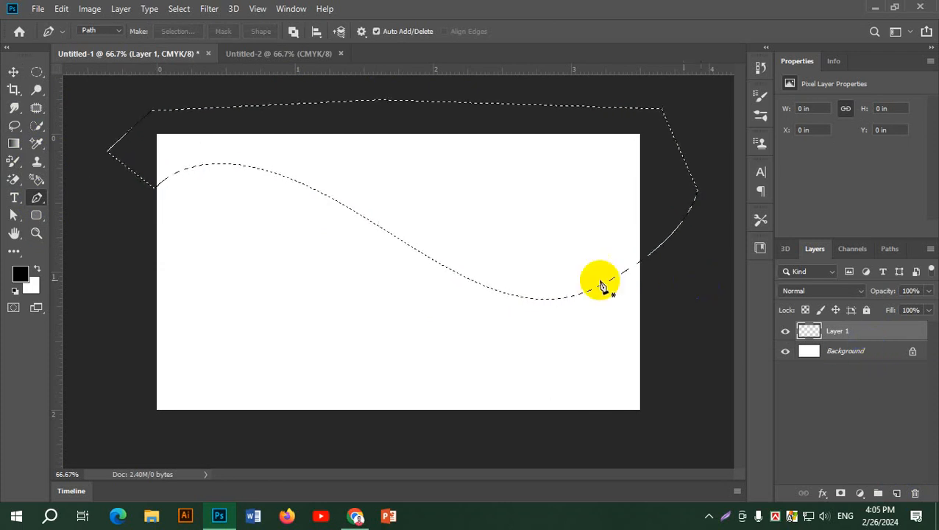
pyautogui.hotkey('alt', 'Tab')
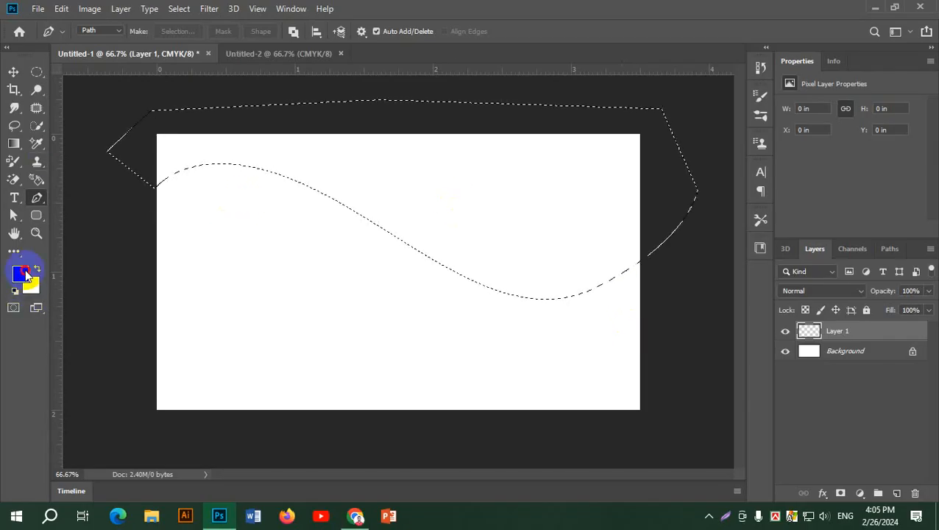
pyautogui.click(20, 273)
pyautogui.moveTo(583, 289); pyautogui.dragTo(541, 310)
pyautogui.click(883, 180)
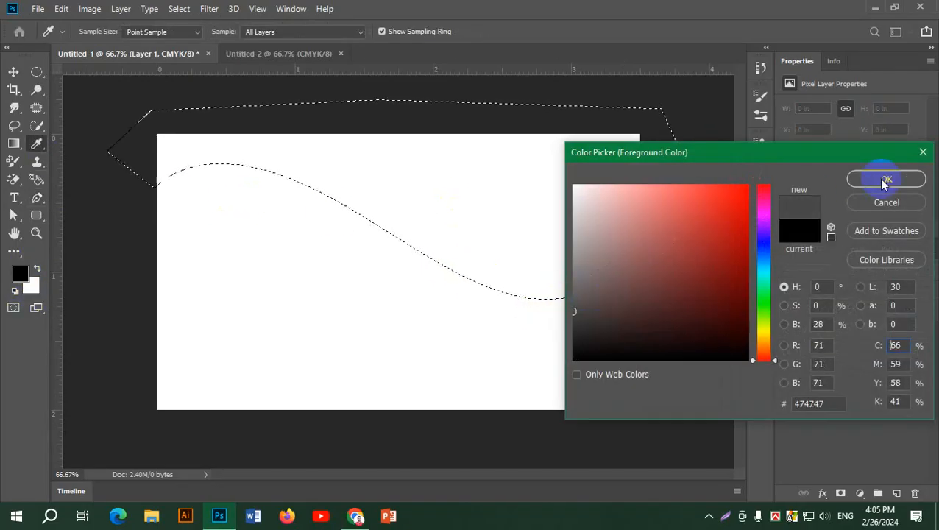
pyautogui.press('p')
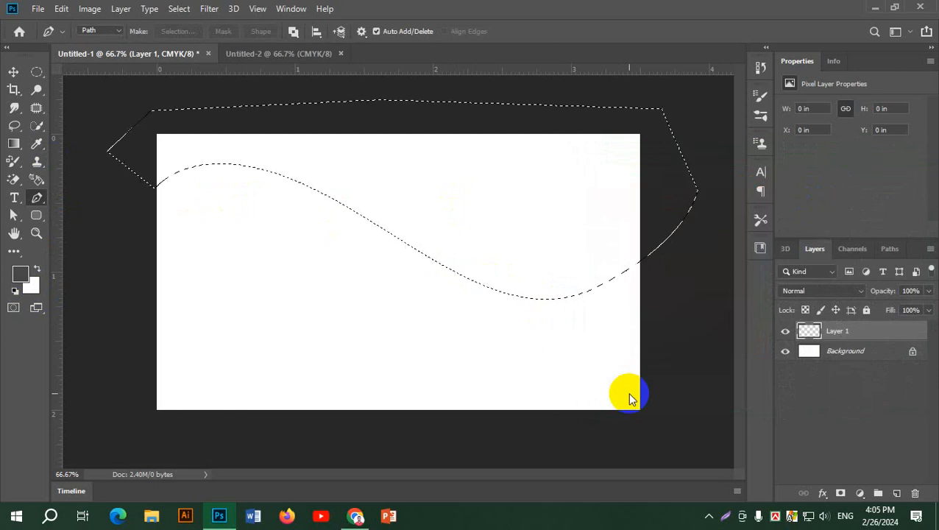
pyautogui.hotkey('alt', 'BackSpace')
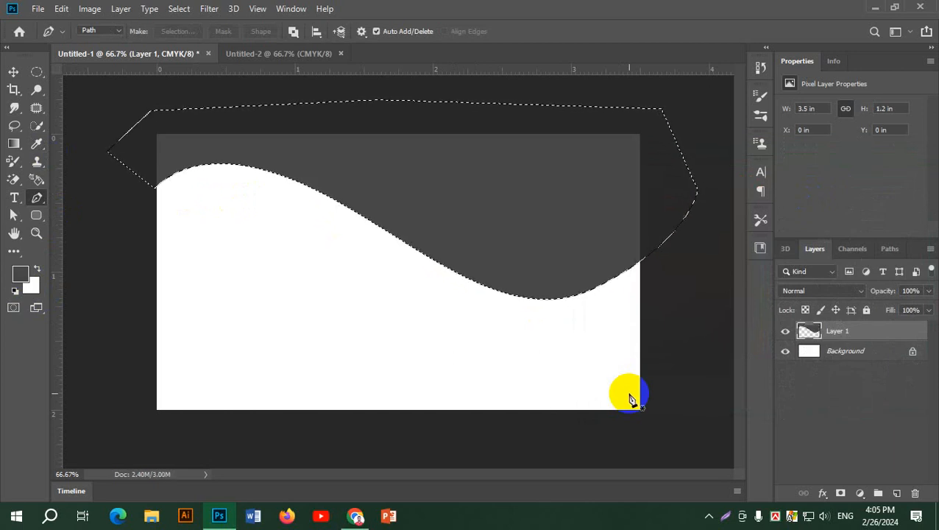
pyautogui.hotkey('ctrl', 'd')
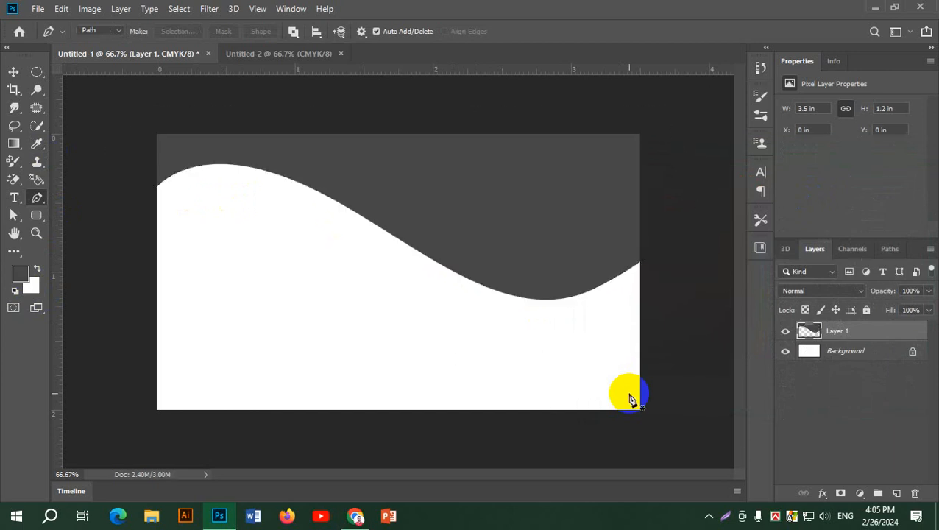
pyautogui.click(15, 72)
pyautogui.hotkey('alt', 'Tab')
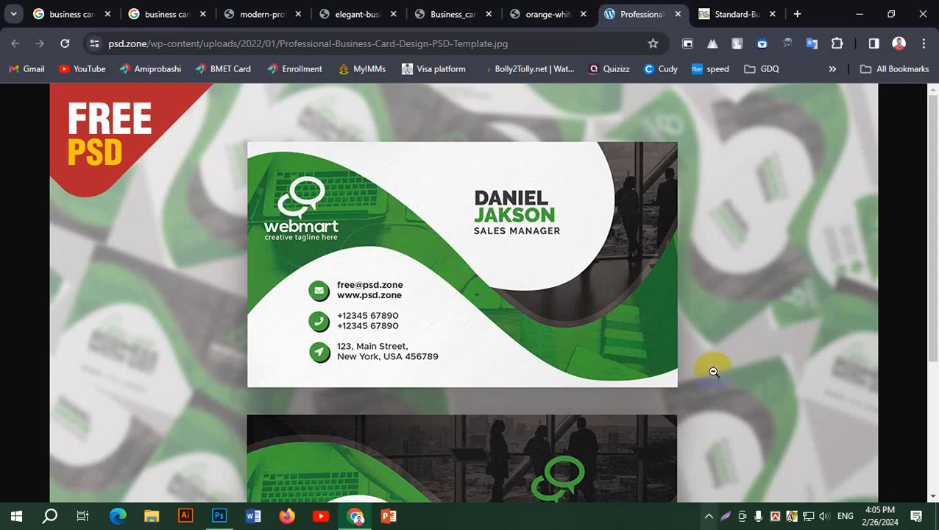
pyautogui.click(608, 320)
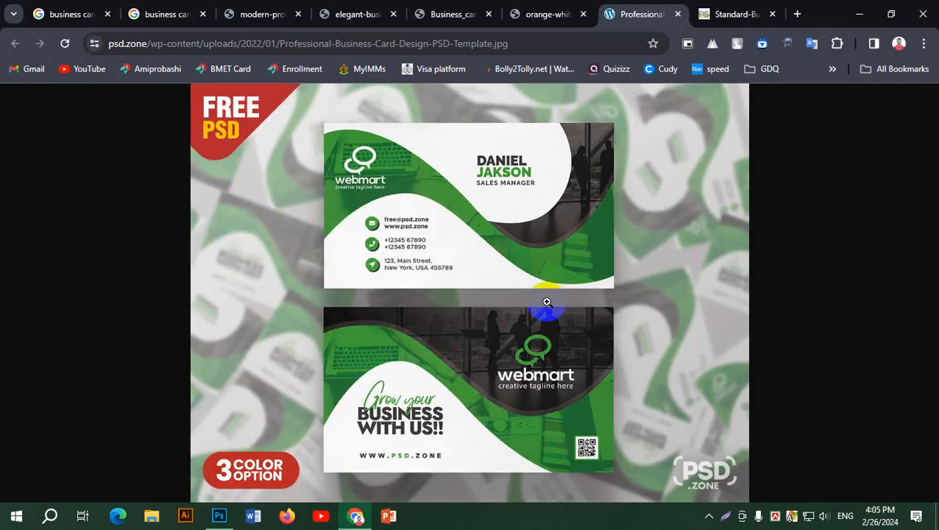
pyautogui.click(665, 309)
pyautogui.scroll(4, 692, 281)
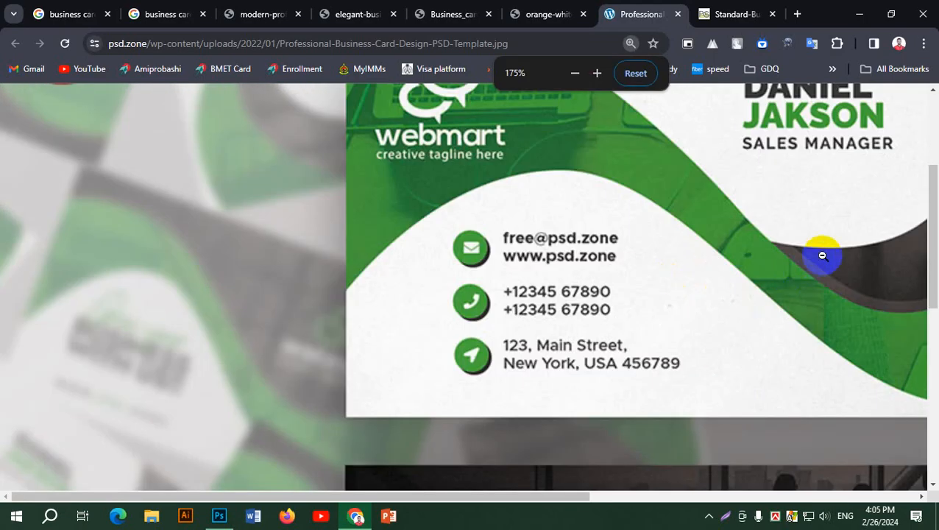
pyautogui.scroll(-6, 820, 254)
pyautogui.scroll(9, 805, 289)
pyautogui.moveTo(489, 494); pyautogui.dragTo(731, 497)
pyautogui.scroll(-1, 620, 346)
pyautogui.scroll(-2, 620, 346)
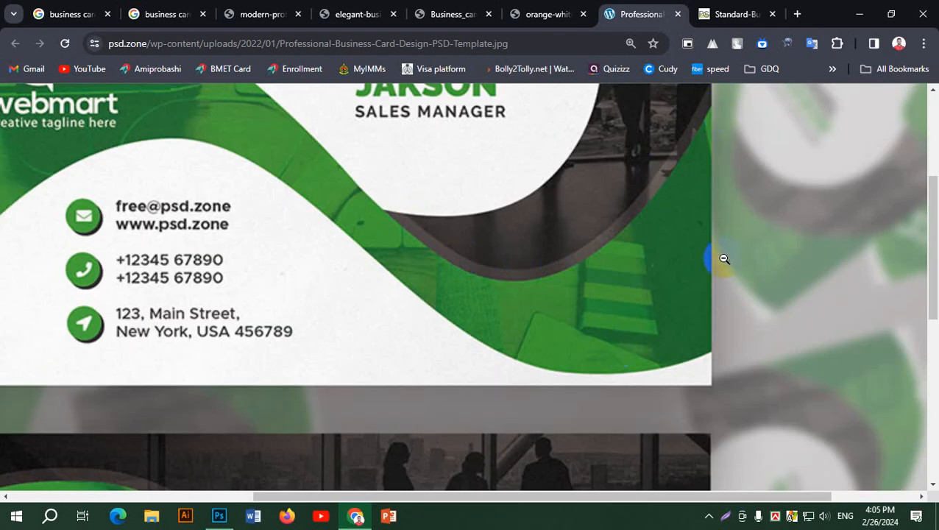
pyautogui.scroll(3, 725, 258)
pyautogui.scroll(-3, 713, 377)
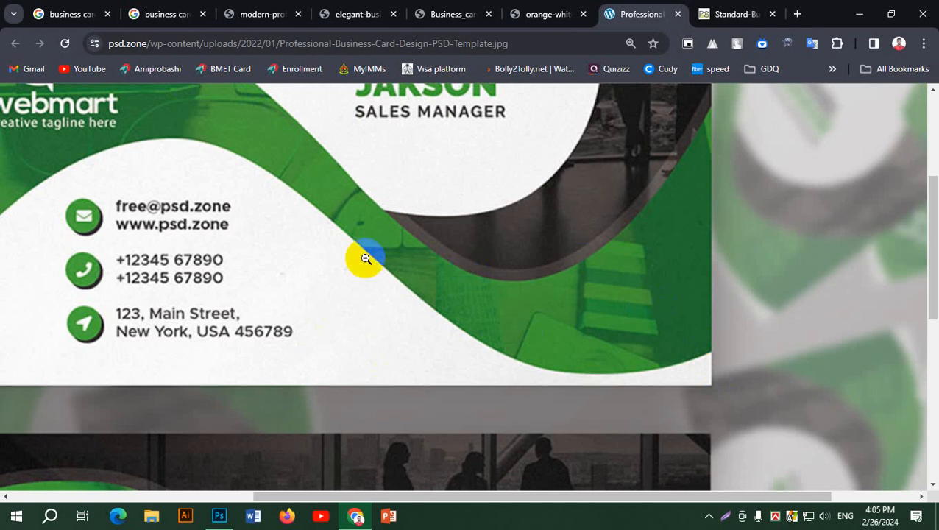
pyautogui.click(218, 516)
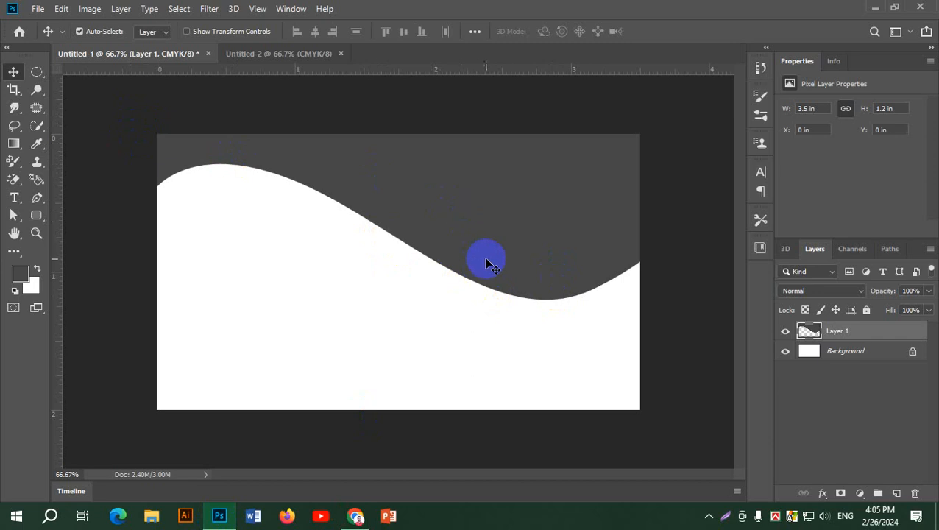
pyautogui.moveTo(487, 264); pyautogui.dragTo(481, 330)
pyautogui.moveTo(496, 262); pyautogui.dragTo(486, 304)
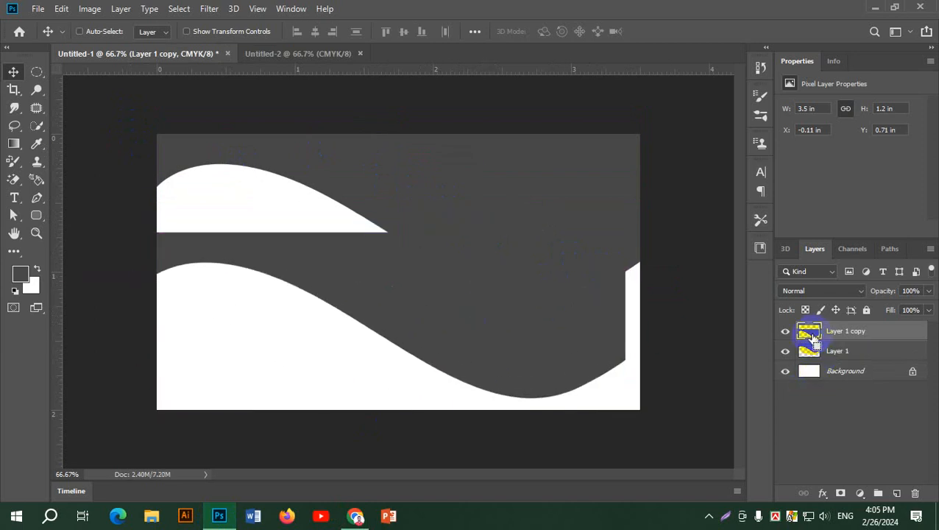
pyautogui.keyDown('ctrl'); pyautogui.click(809, 333); pyautogui.keyUp('ctrl')
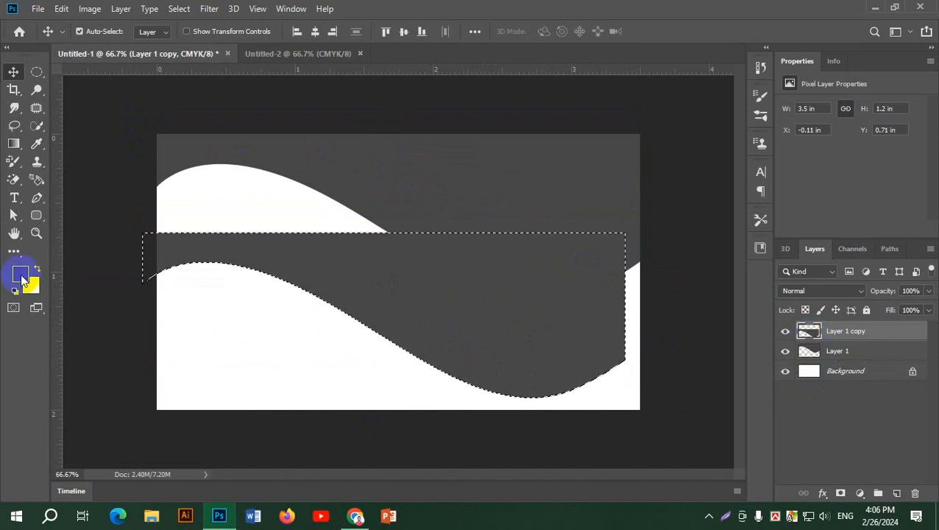
pyautogui.click(19, 274)
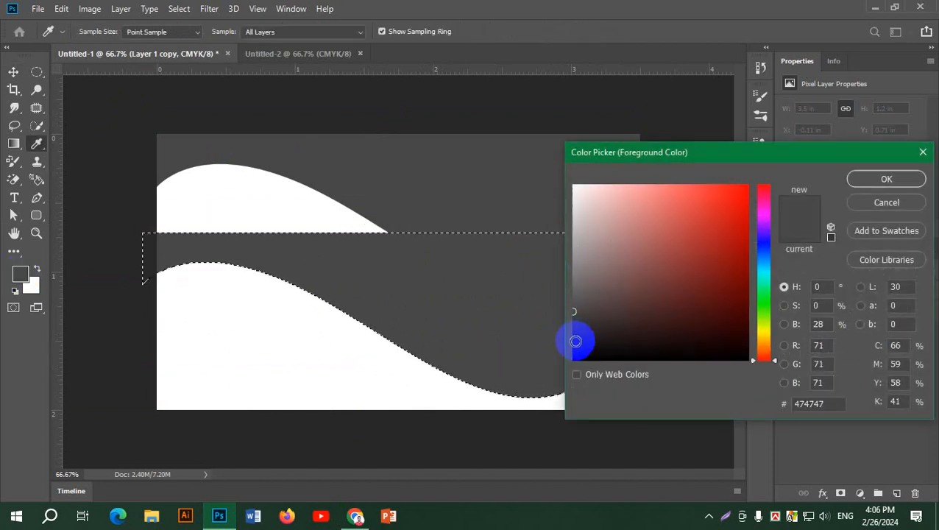
pyautogui.click(570, 348)
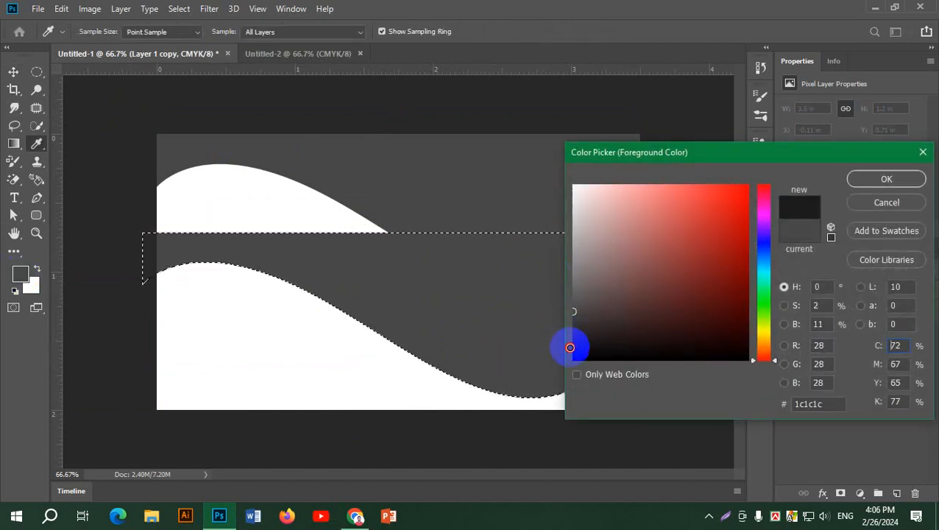
pyautogui.click(887, 180)
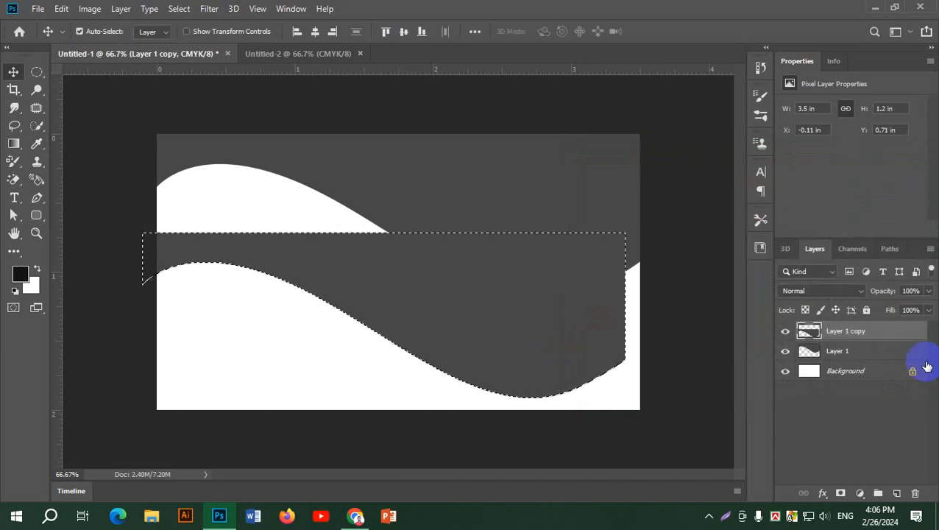
pyautogui.hotkey('alt', 'BackSpace')
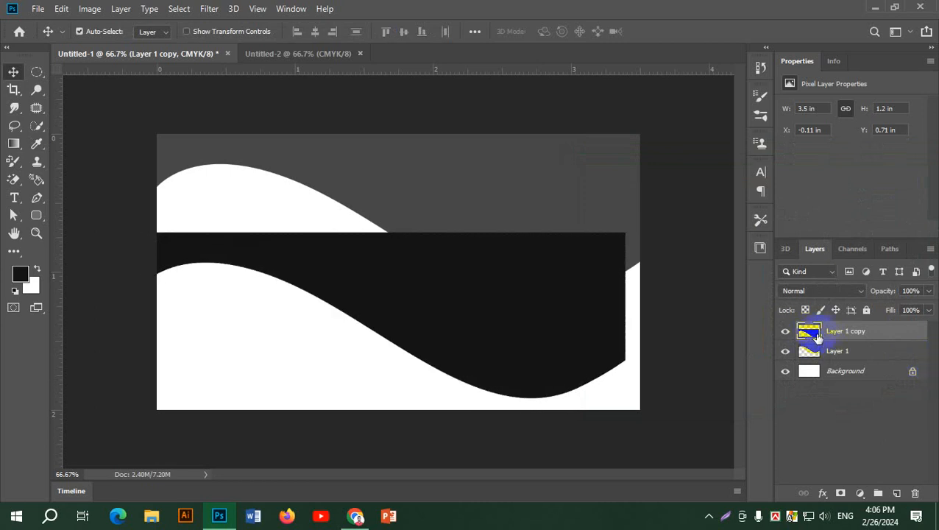
pyautogui.click(444, 298)
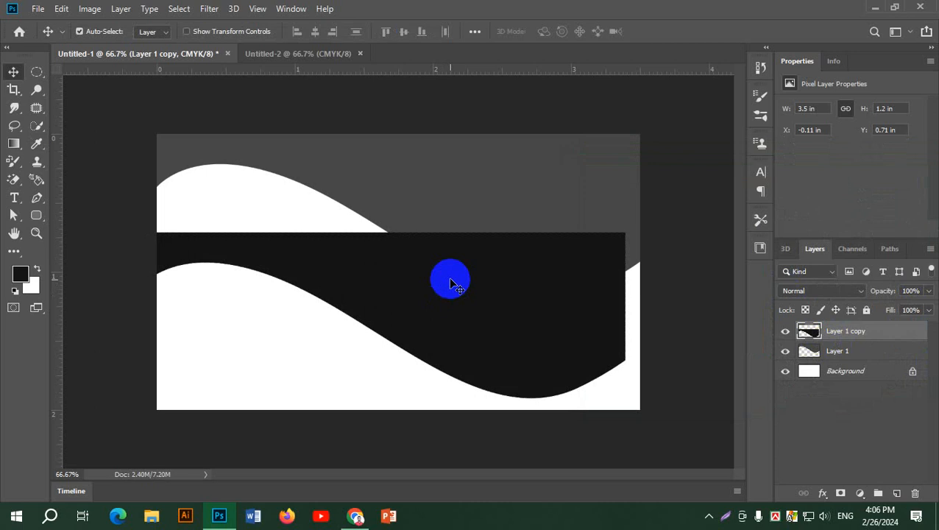
pyautogui.moveTo(477, 320); pyautogui.dragTo(495, 213)
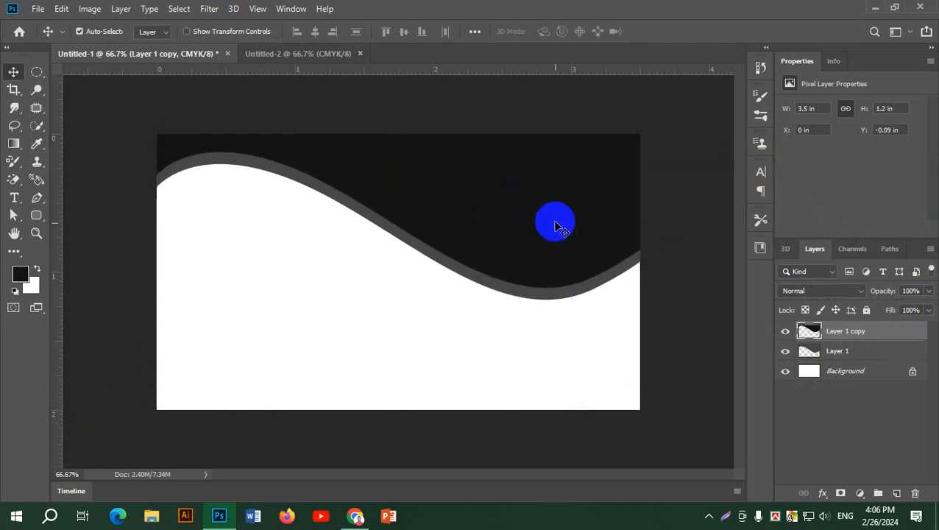
pyautogui.press('Delete')
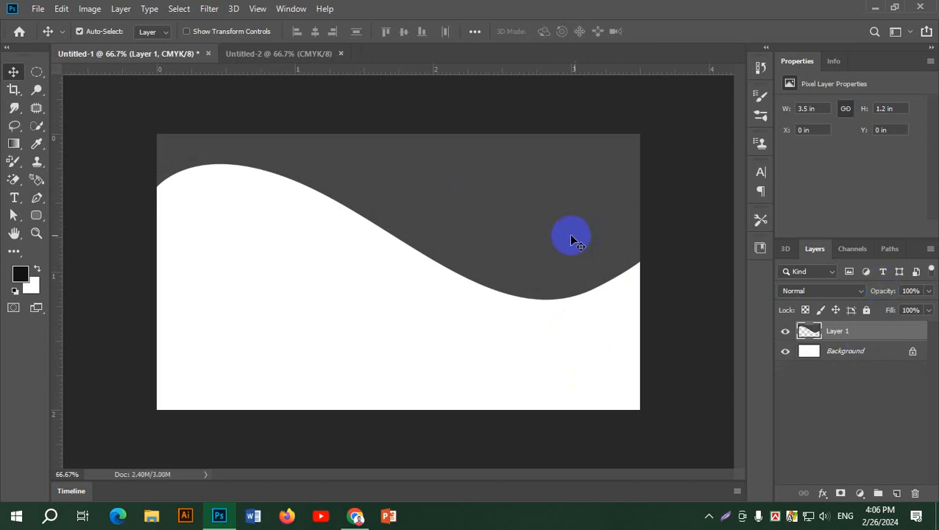
# Duplicate the grey wave as Layer 1 copy and fill the copy black.
pyautogui.moveTo(566, 220); pyautogui.dragTo(497, 273)
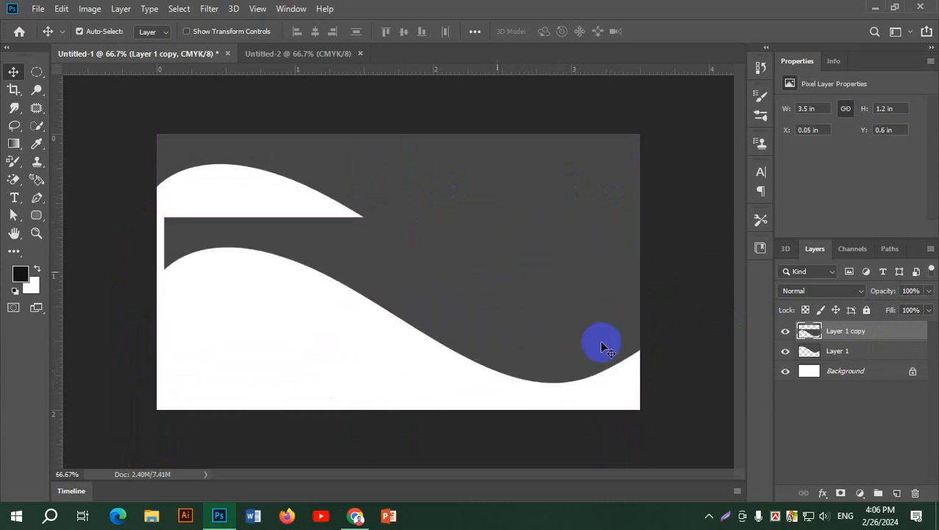
pyautogui.keyDown('ctrl'); pyautogui.click(810, 332); pyautogui.keyUp('ctrl')
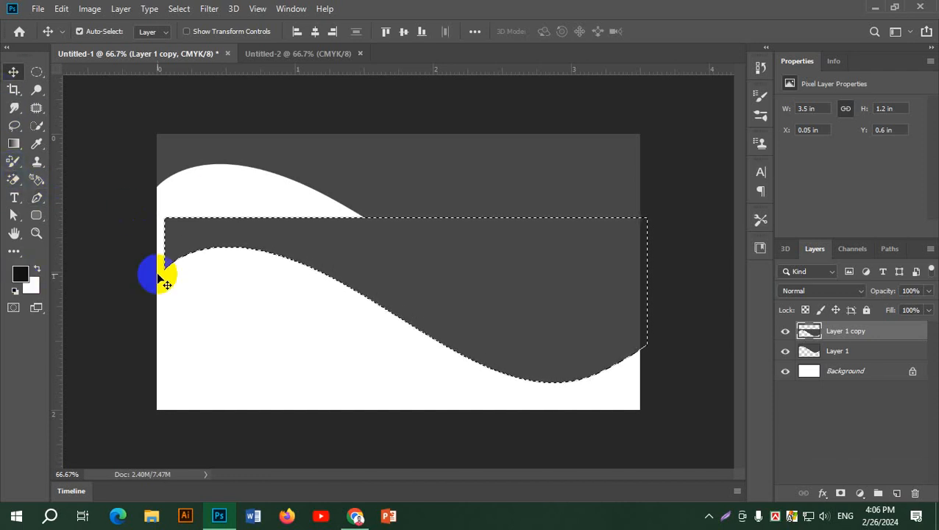
pyautogui.hotkey('alt', 'BackSpace')
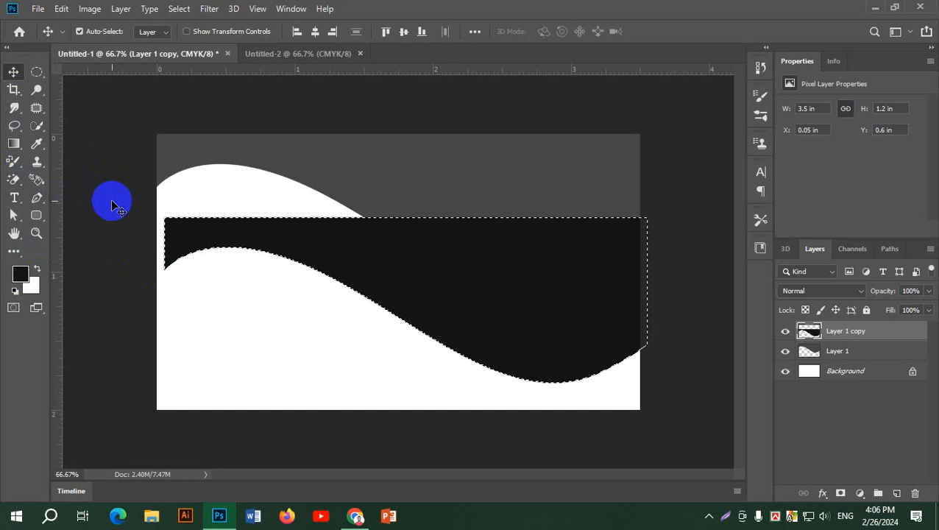
pyautogui.hotkey('ctrl', 'd')
# Move the black wave up to the card's top edge, leaving a thin grey band.
pyautogui.click(15, 72)
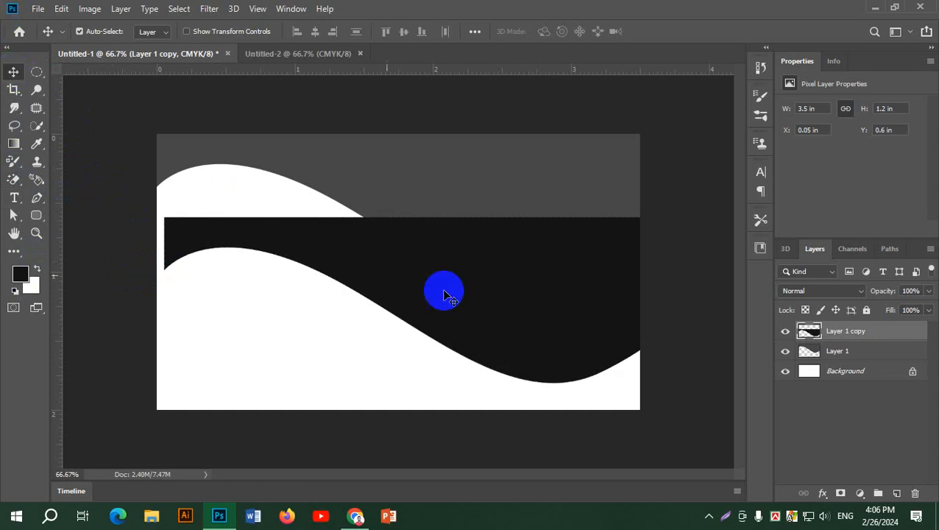
pyautogui.moveTo(445, 291); pyautogui.dragTo(447, 199)
pyautogui.click(684, 199)
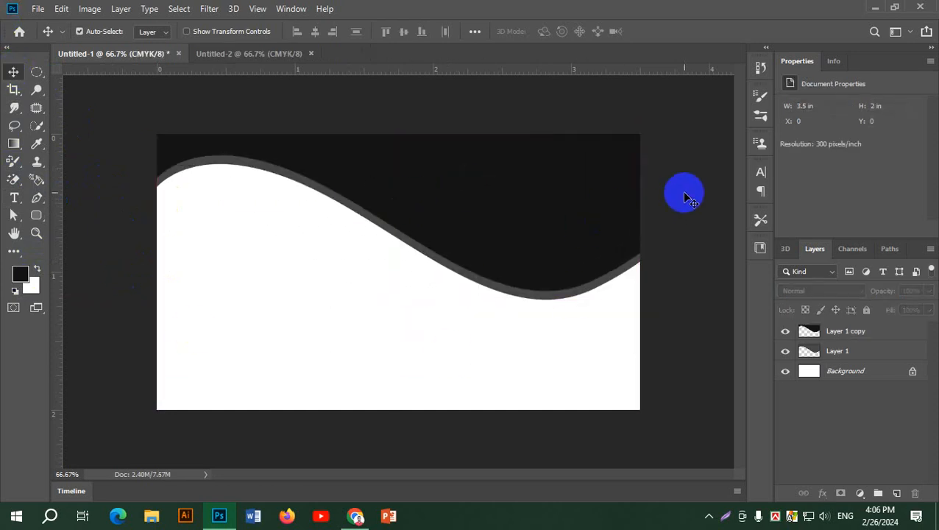
pyautogui.hotkey('alt', 'Tab')
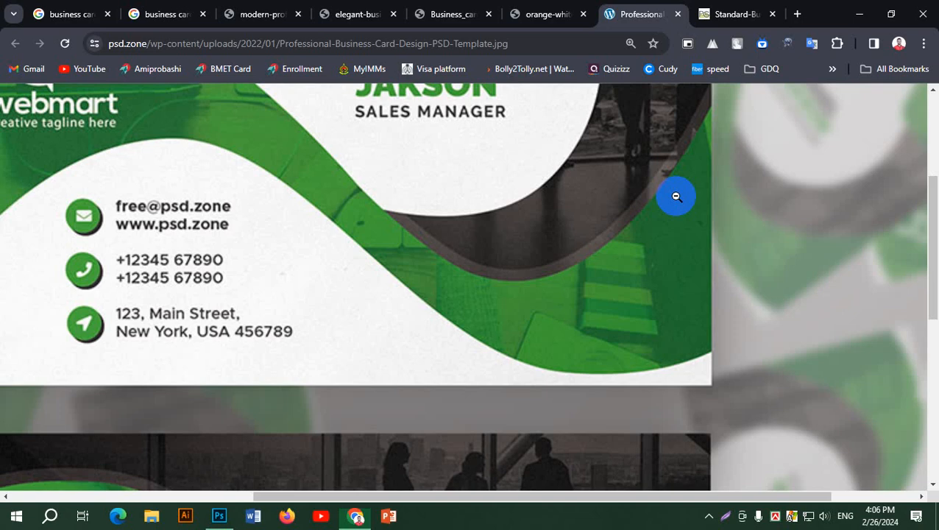
pyautogui.scroll(3, 339, 196)
pyautogui.scroll(-7, 339, 196)
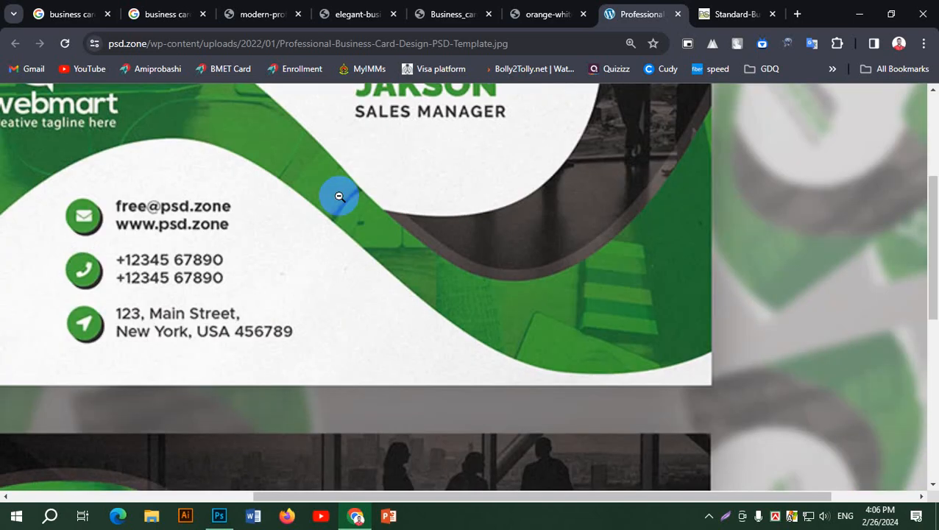
pyautogui.scroll(7, 522, 291)
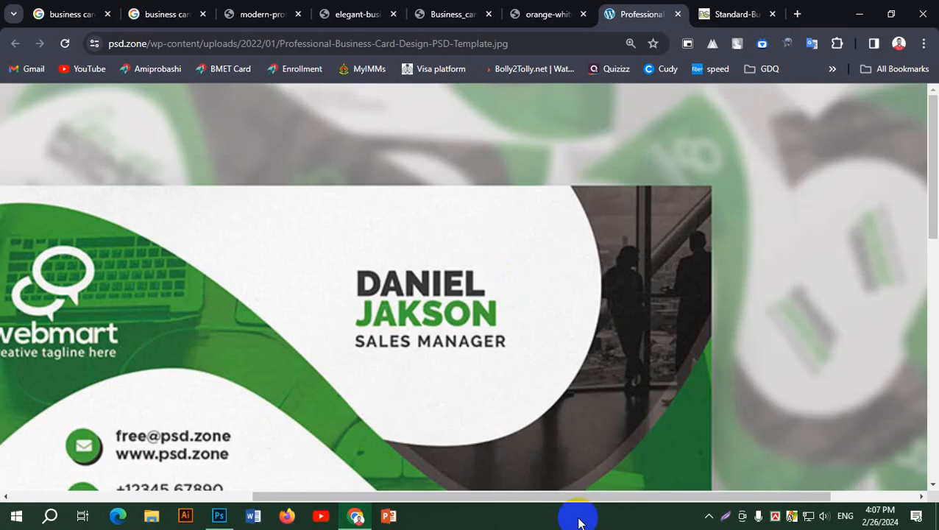
pyautogui.moveTo(698, 513); pyautogui.dragTo(601, 517)
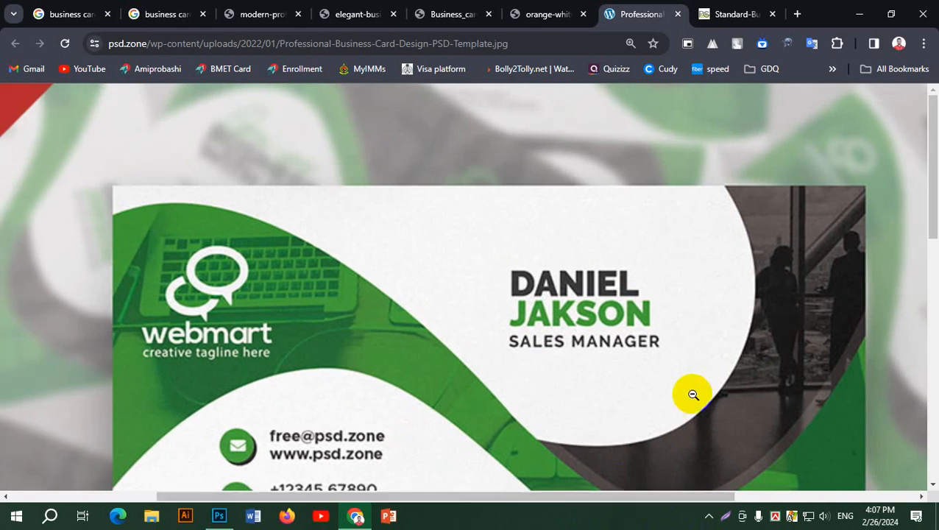
pyautogui.moveTo(931, 224); pyautogui.dragTo(932, 289)
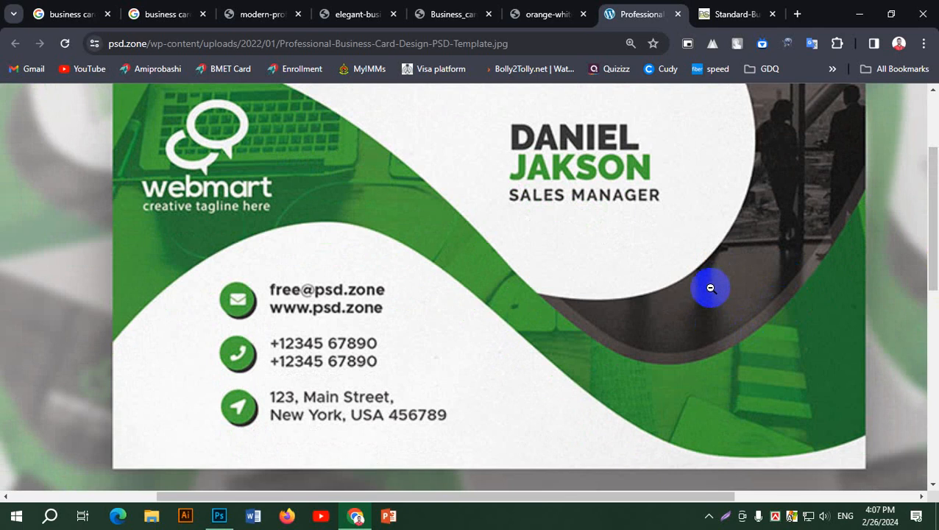
# Back in Photoshop, duplicate the grey Layer 1 wave lower on the card.
pyautogui.hotkey('alt', 'Tab')
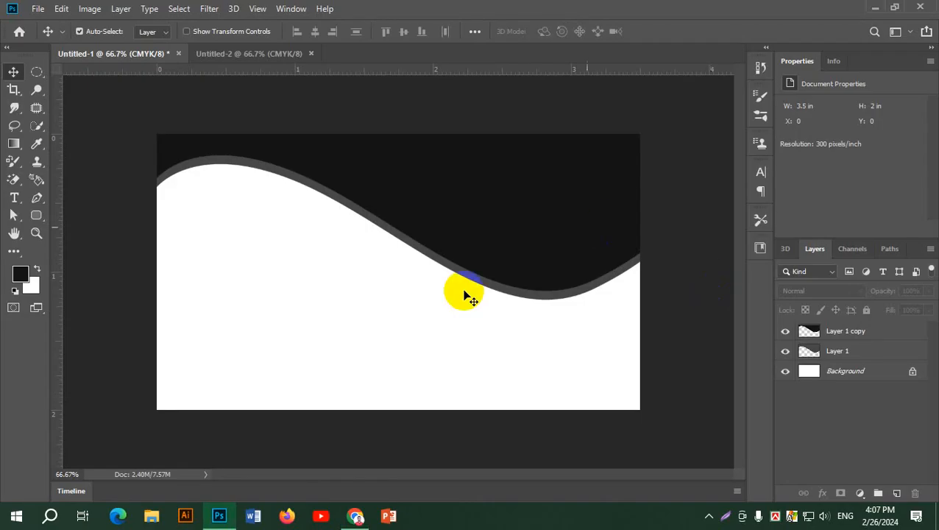
pyautogui.click(510, 244)
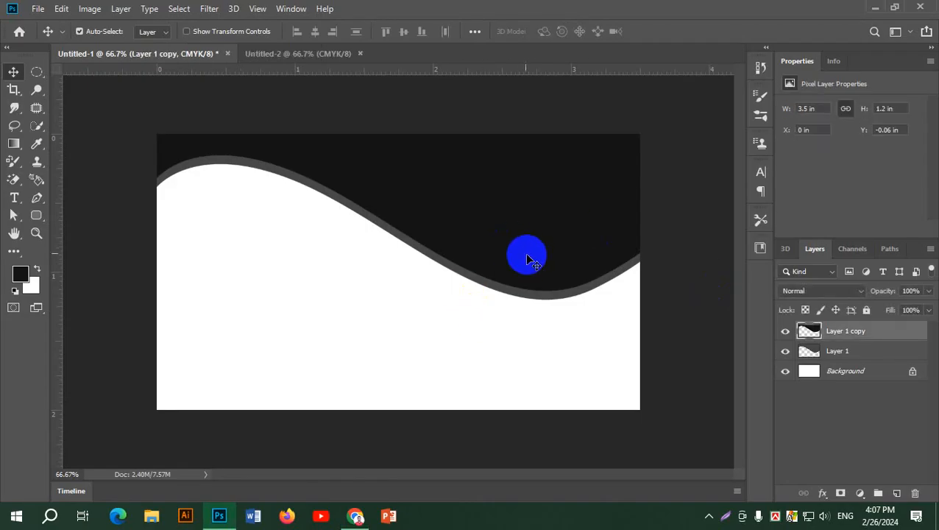
pyautogui.click(539, 300)
pyautogui.moveTo(539, 300); pyautogui.dragTo(539, 436)
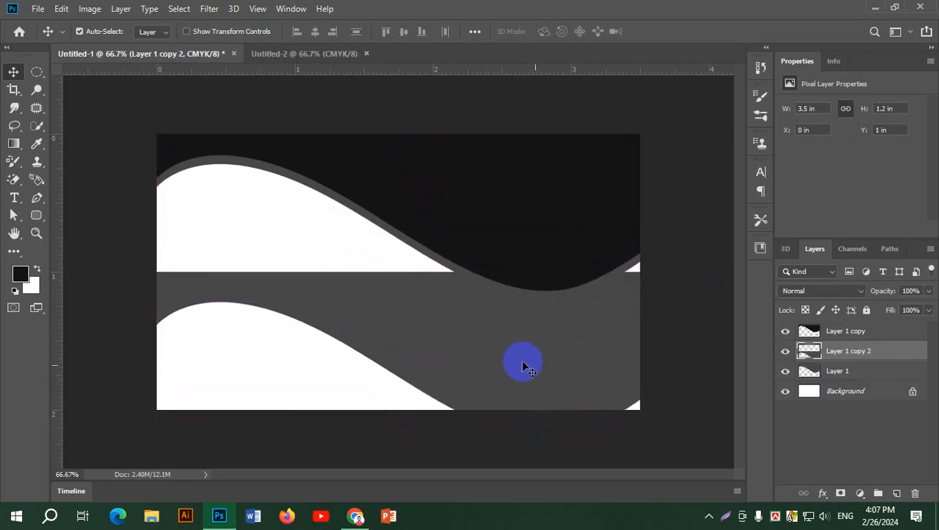
# Move Layer 1 copy 2 to the top of the layer stack, leaving a thin black stripe.
pyautogui.rightClick(521, 361)
pyautogui.click(862, 361)
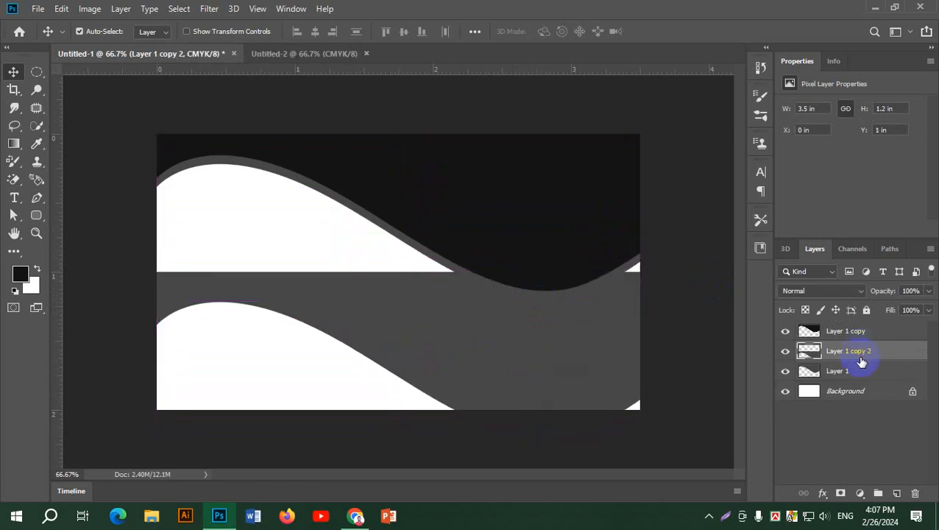
pyautogui.moveTo(863, 358); pyautogui.dragTo(860, 329)
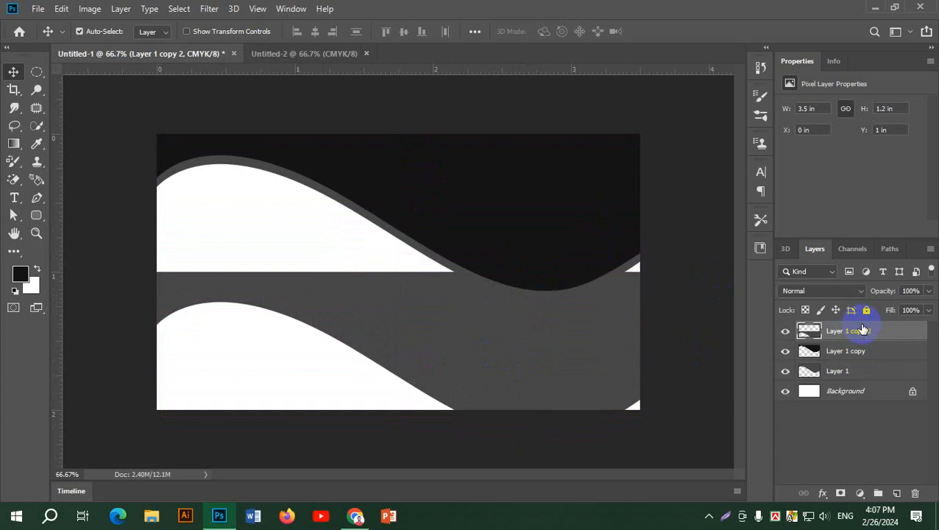
pyautogui.moveTo(569, 360)
pyautogui.mouseDown()
pyautogui.moveTo(552, 223)
pyautogui.moveTo(566, 199)
pyautogui.moveTo(573, 209)
pyautogui.mouseUp()
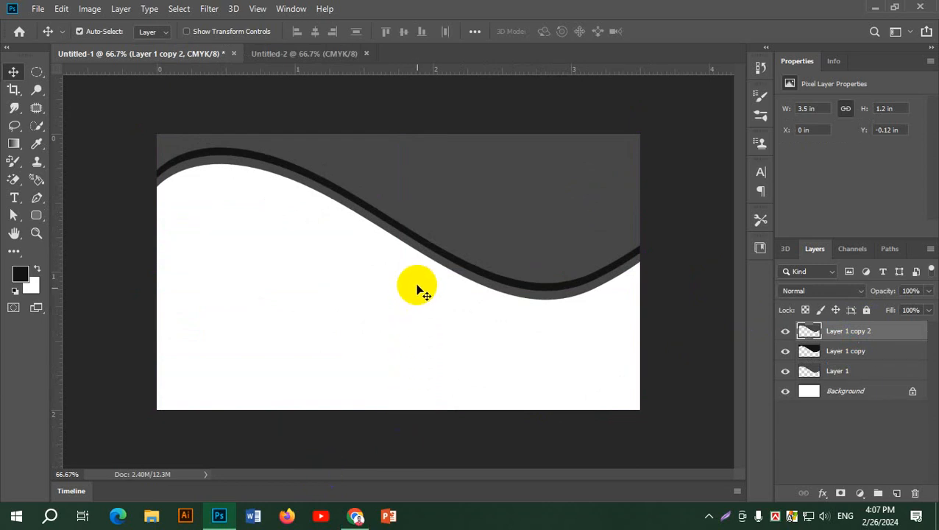
pyautogui.hotkey('alt', 'Tab')
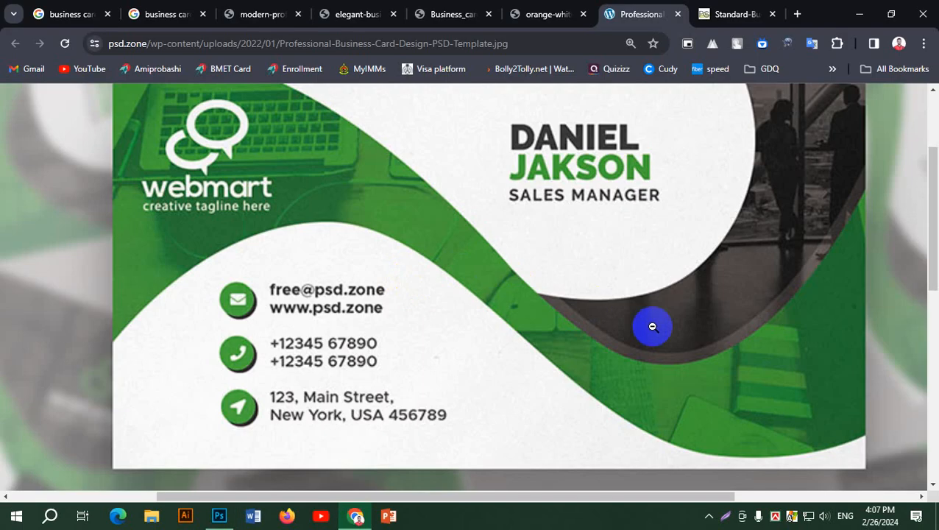
# Scroll the Chrome reference card back to the top and return to Photoshop.
pyautogui.scroll(3, 649, 331)
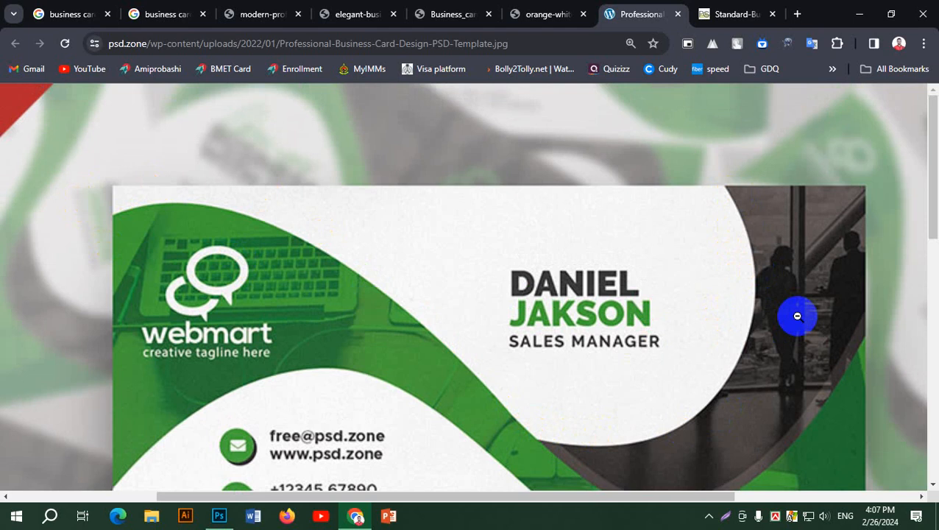
pyautogui.hotkey('alt', 'Tab')
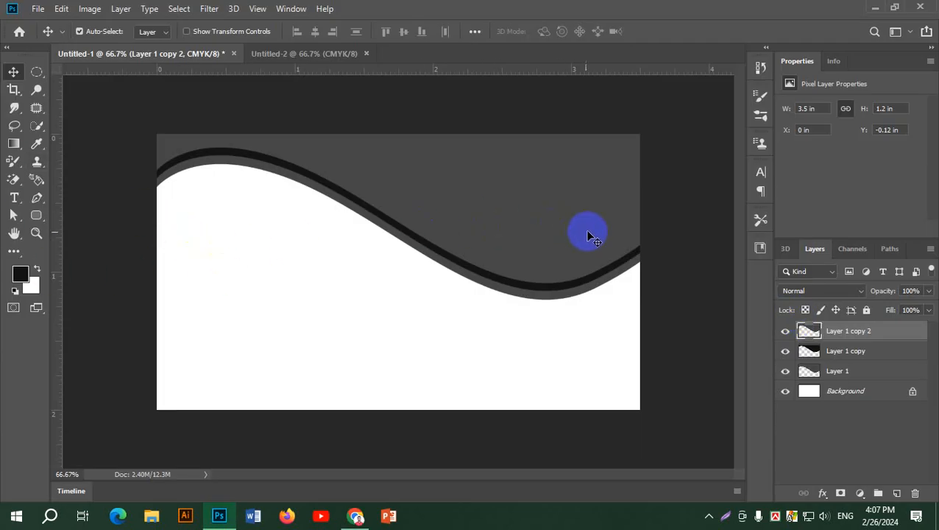
# Duplicate the grey Layer 1 wave and narrow the copy to about 62% width.
pyautogui.click(544, 304)
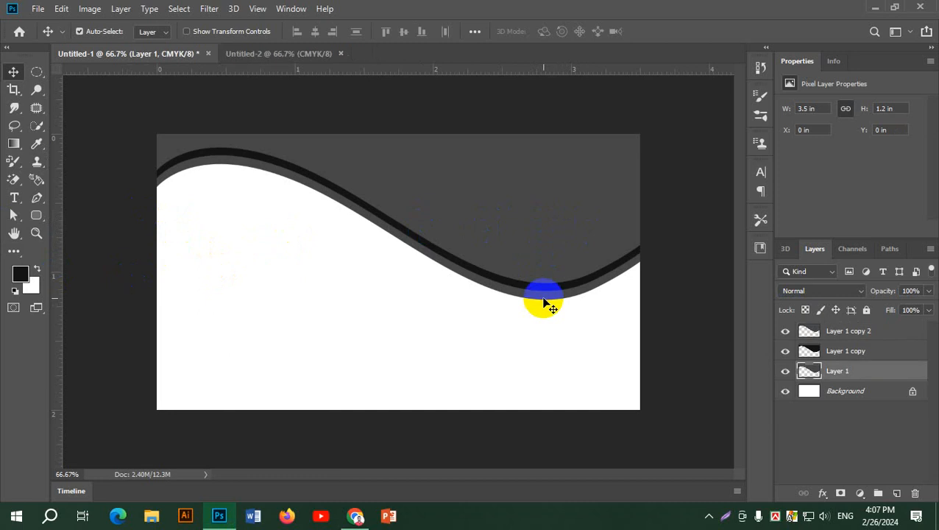
pyautogui.moveTo(543, 304); pyautogui.dragTo(537, 418)
pyautogui.hotkey('ctrl', 't')
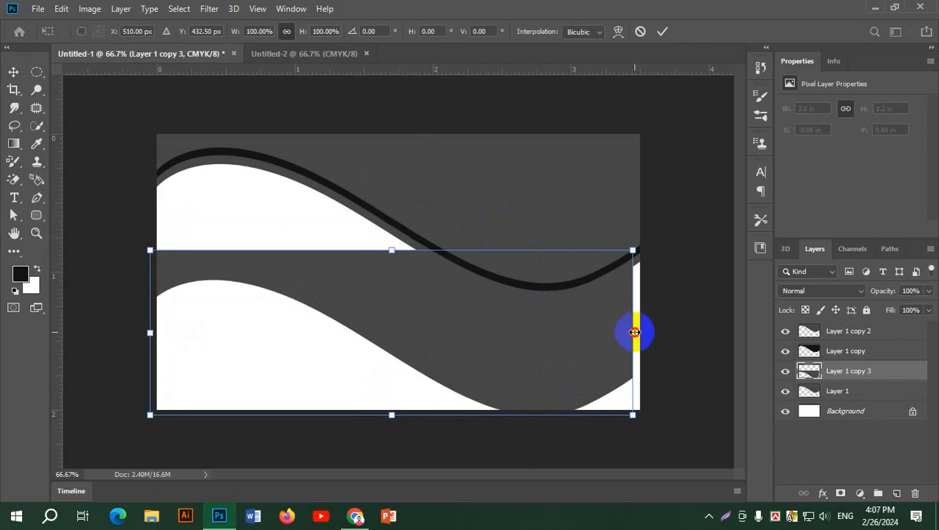
pyautogui.moveTo(635, 332); pyautogui.dragTo(451, 329)
pyautogui.click(663, 31)
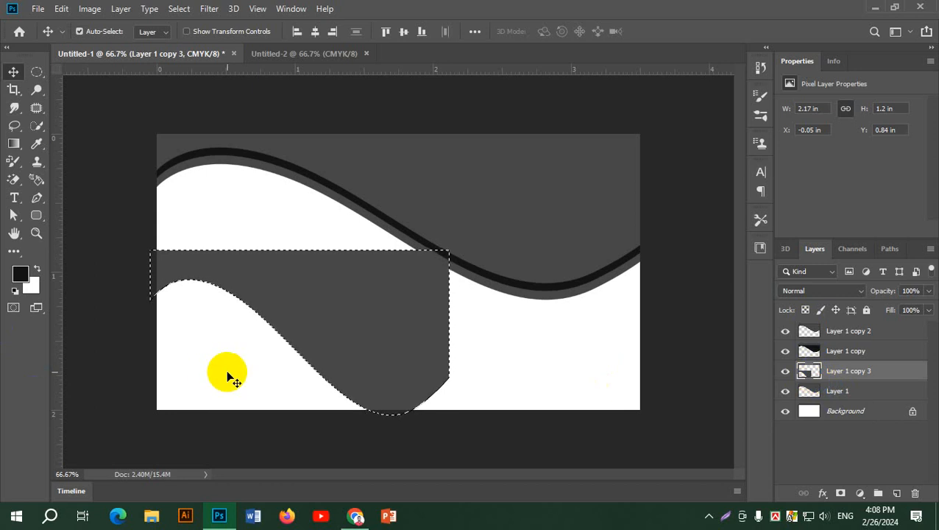
# Fill Layer 1 copy 3 with white and place it atop the stack at the upper left.
pyautogui.hotkey('ctrl', 'BackSpace')
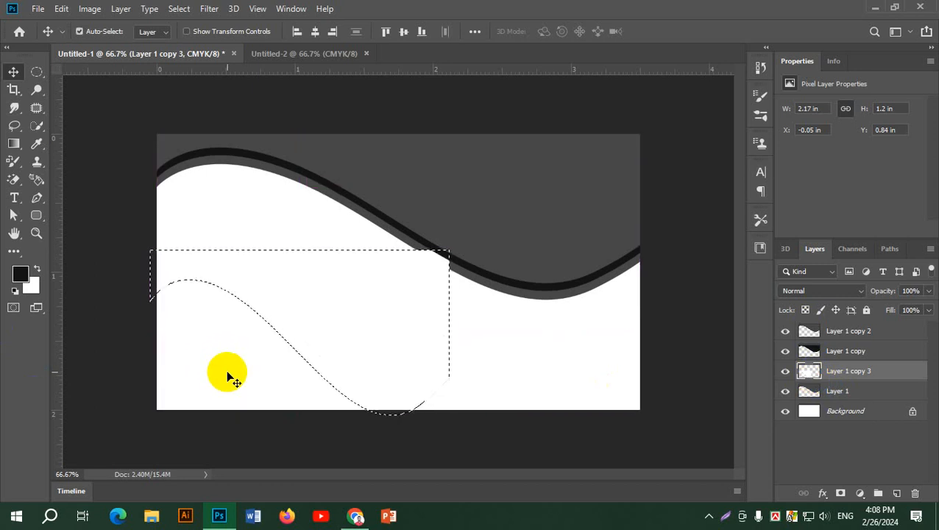
pyautogui.press('ctrl')
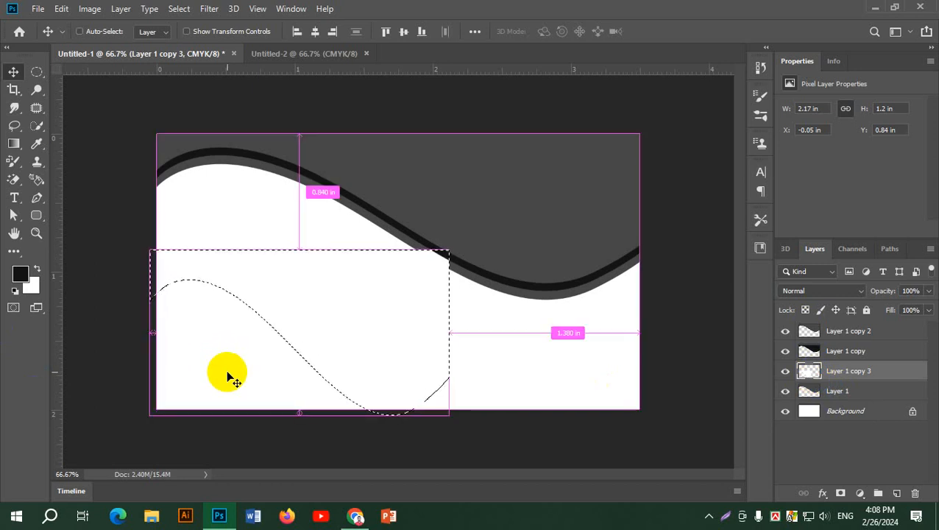
pyautogui.hotkey('ctrl', 'd')
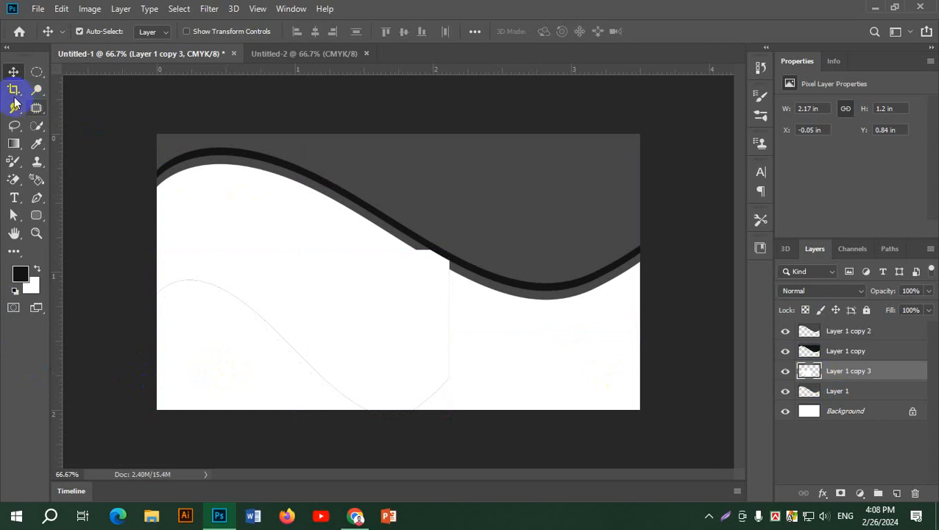
pyautogui.moveTo(351, 226); pyautogui.dragTo(400, 370)
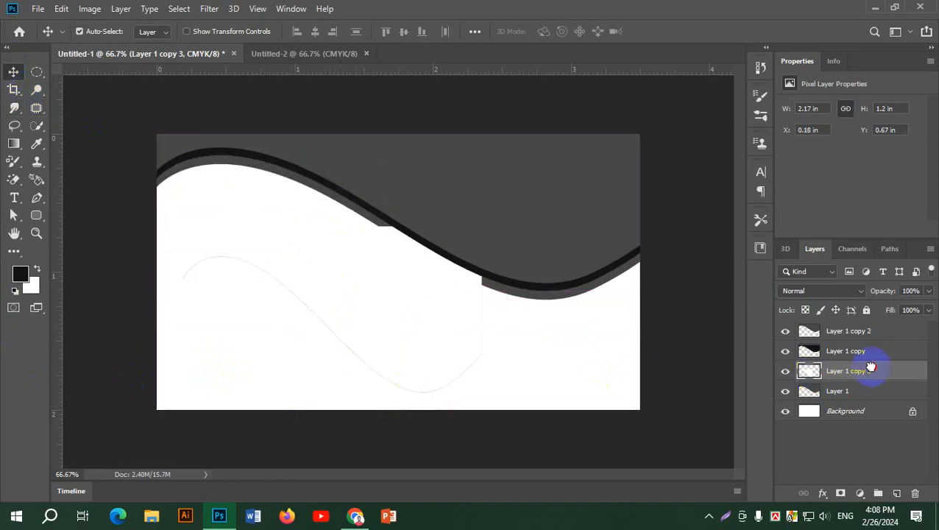
pyautogui.moveTo(871, 368); pyautogui.dragTo(787, 324)
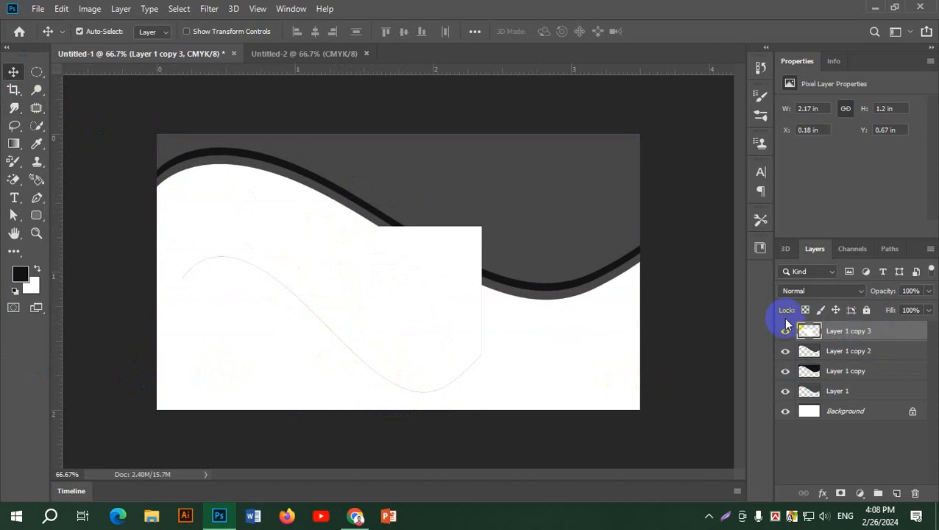
pyautogui.moveTo(377, 325); pyautogui.dragTo(352, 226)
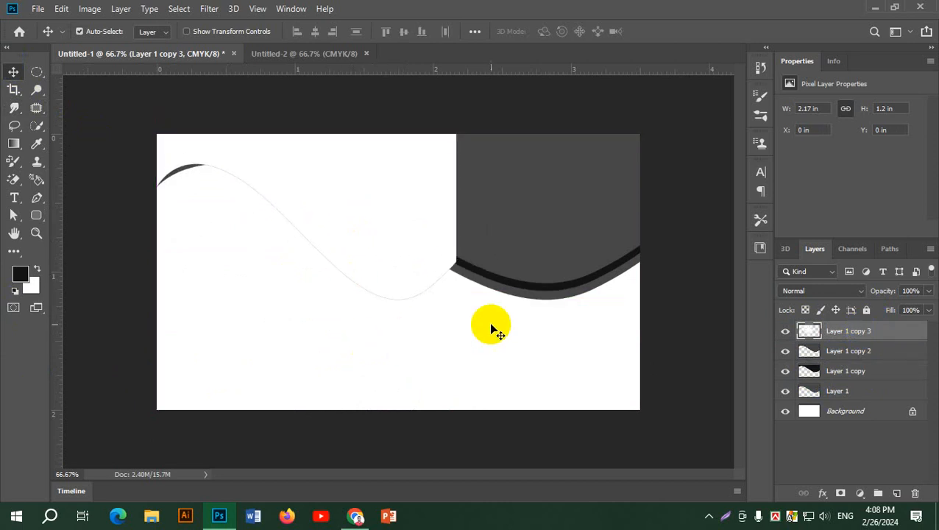
pyautogui.press('super')
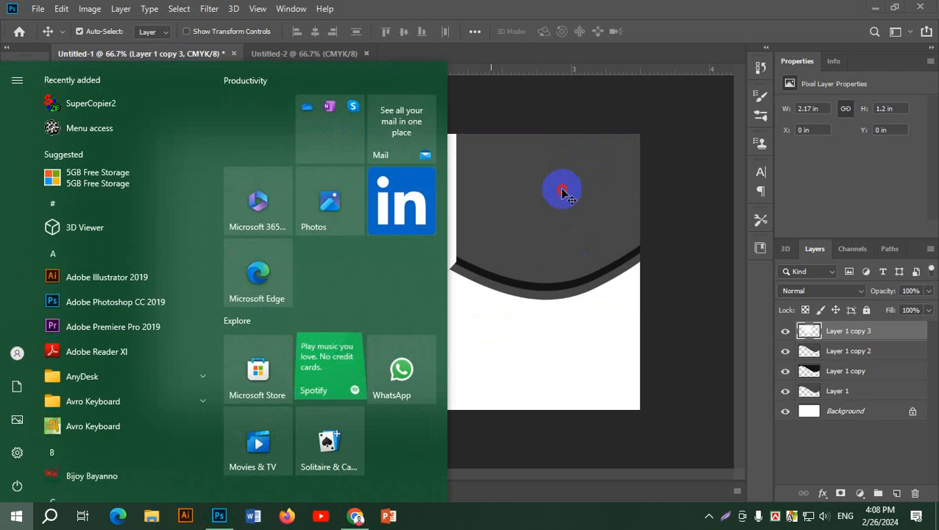
pyautogui.click(562, 190)
# Resize the white wave and rotate it about -11 degrees, shifting it upward.
pyautogui.hotkey('ctrl', 't')
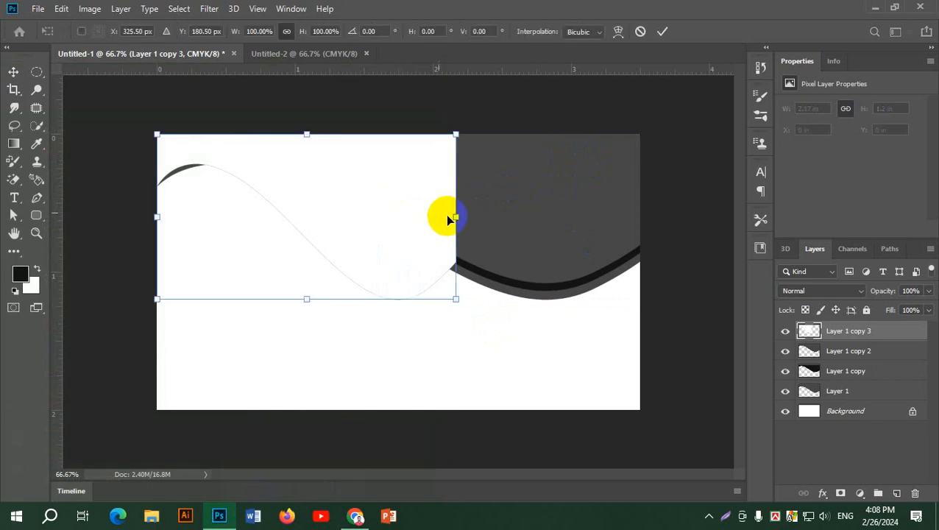
pyautogui.moveTo(455, 216); pyautogui.dragTo(580, 205)
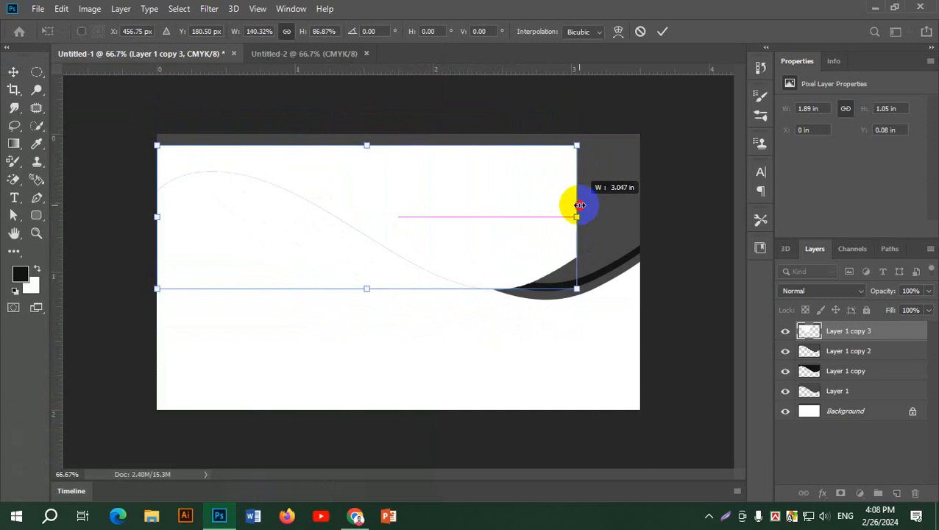
pyautogui.moveTo(475, 209); pyautogui.dragTo(478, 191)
pyautogui.moveTo(368, 274); pyautogui.dragTo(399, 332)
pyautogui.hotkey('ctrl', 'z')
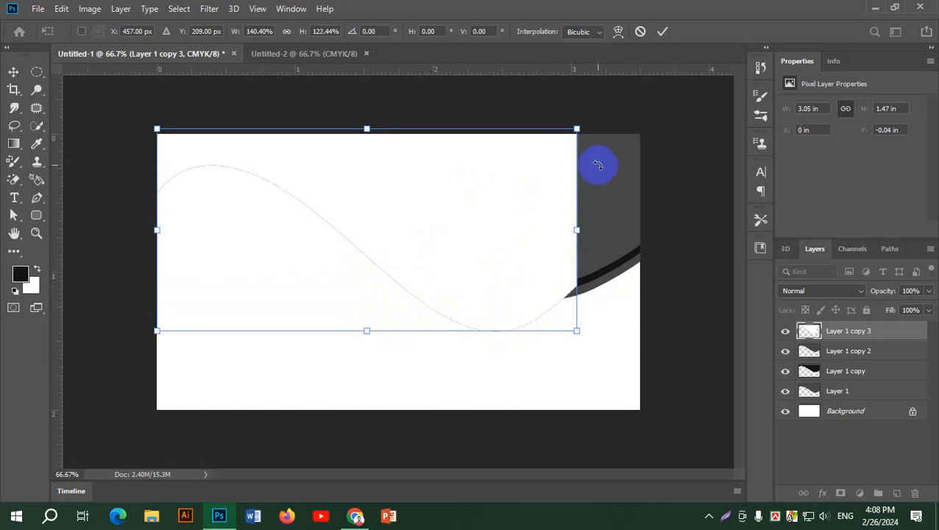
pyautogui.moveTo(589, 123); pyautogui.dragTo(551, 89)
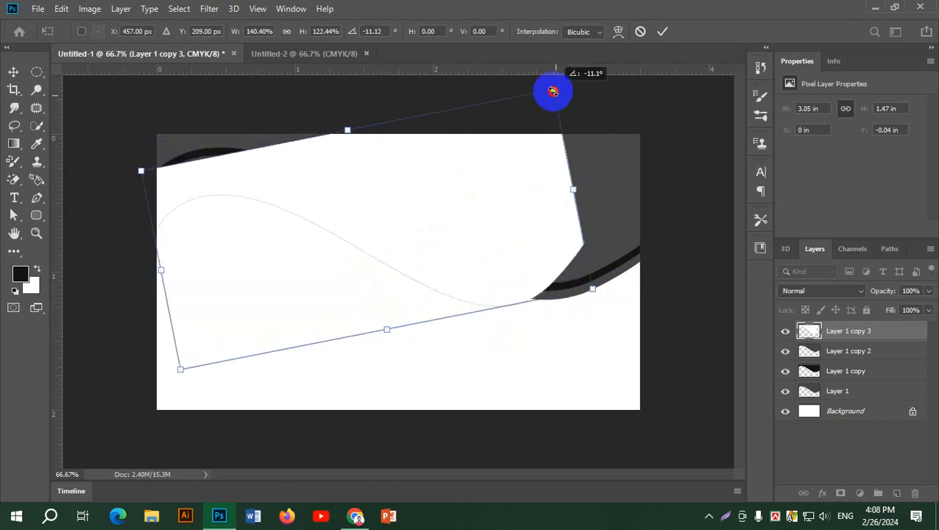
pyautogui.moveTo(478, 225); pyautogui.dragTo(480, 188)
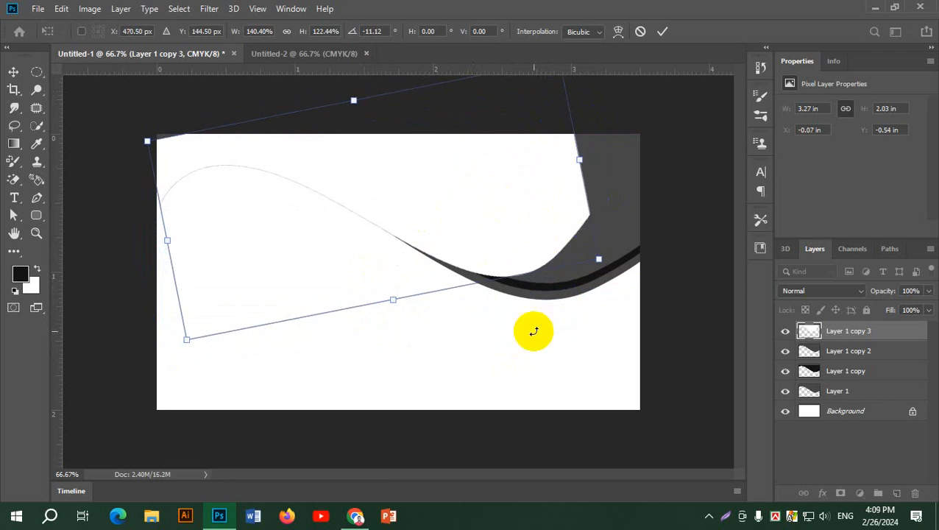
# After checking the reference, commit the rotated white copy and delete Layer 1 copy 3.
pyautogui.hotkey('alt', 'Tab')
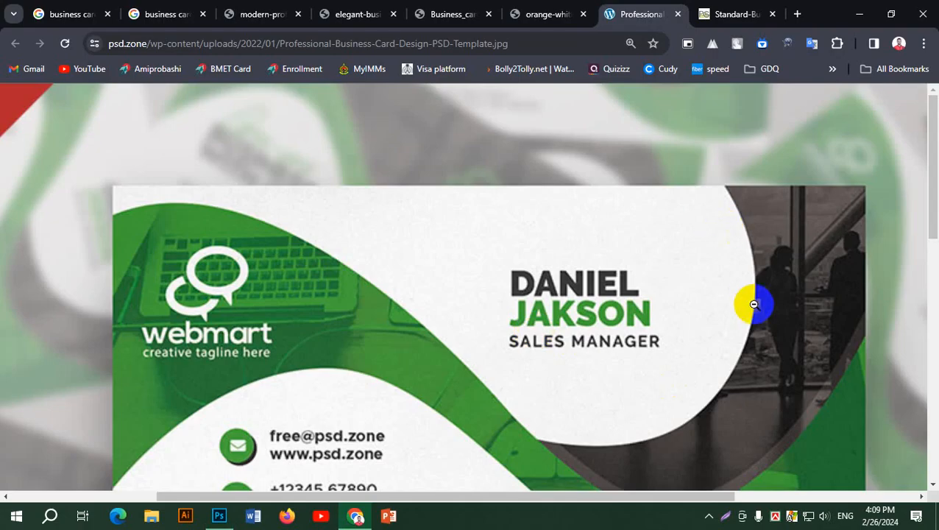
pyautogui.hotkey('alt', 'Tab')
pyautogui.moveTo(474, 189); pyautogui.dragTo(464, 283)
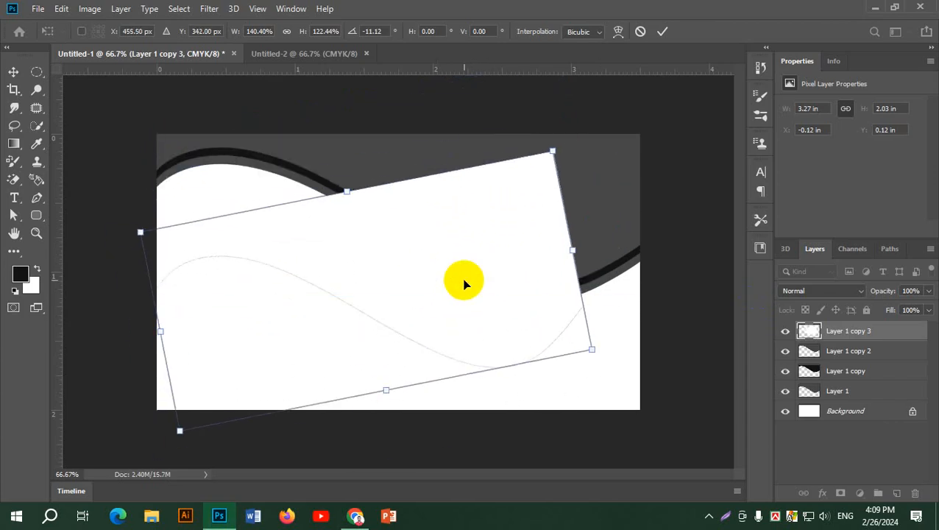
pyautogui.click(663, 31)
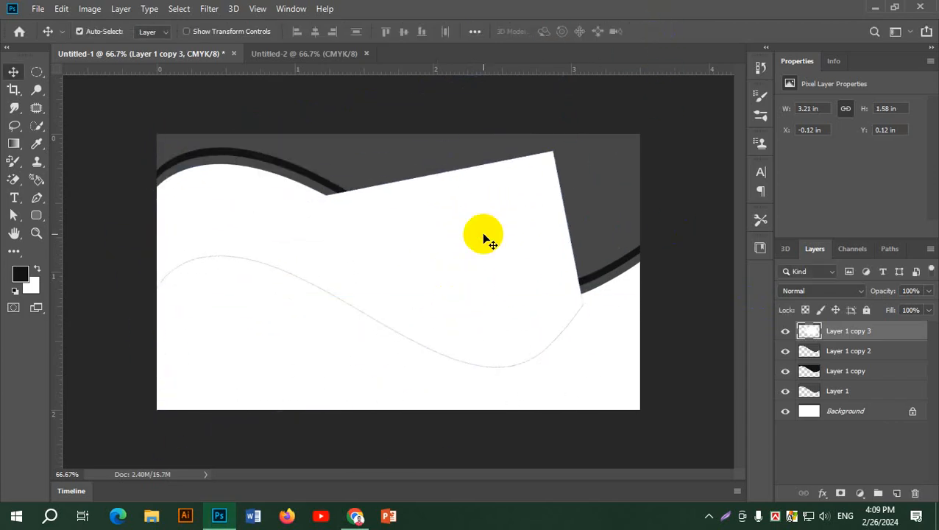
pyautogui.press('Delete')
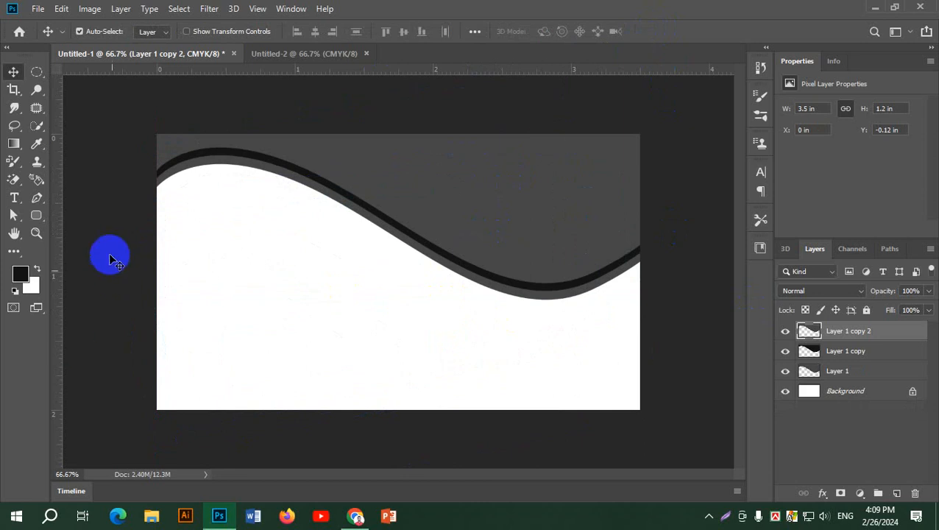
# Trace a Pen path along the white wave's top edge up to the card's right side.
pyautogui.click(34, 199)
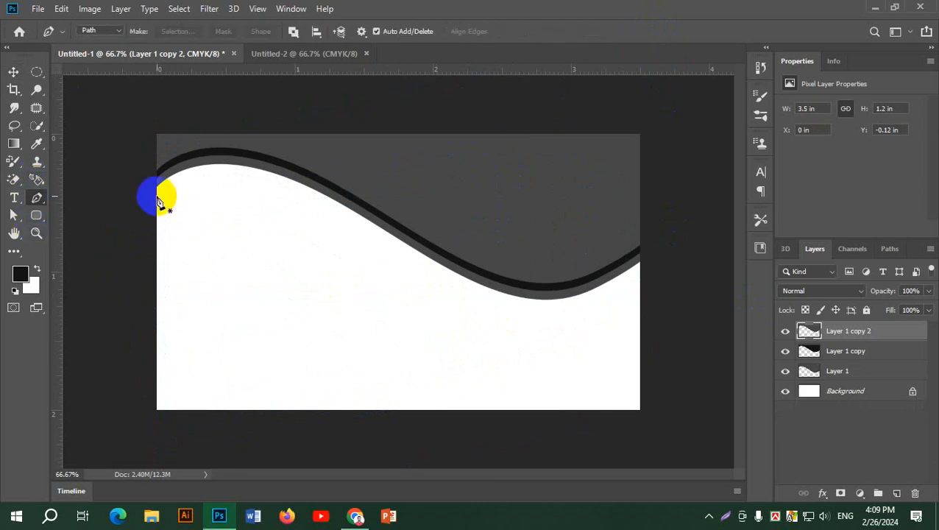
pyautogui.click(157, 195)
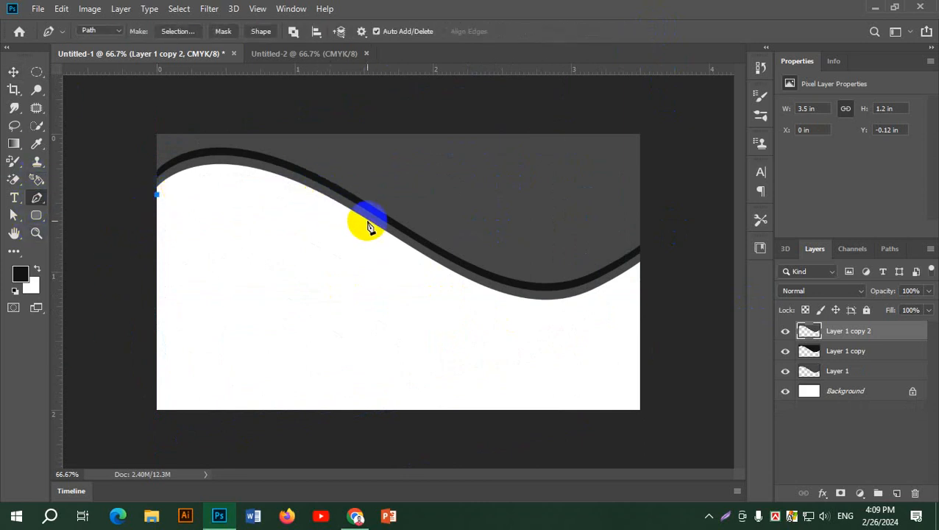
pyautogui.moveTo(367, 219); pyautogui.dragTo(373, 219)
pyautogui.moveTo(407, 254); pyautogui.dragTo(534, 315)
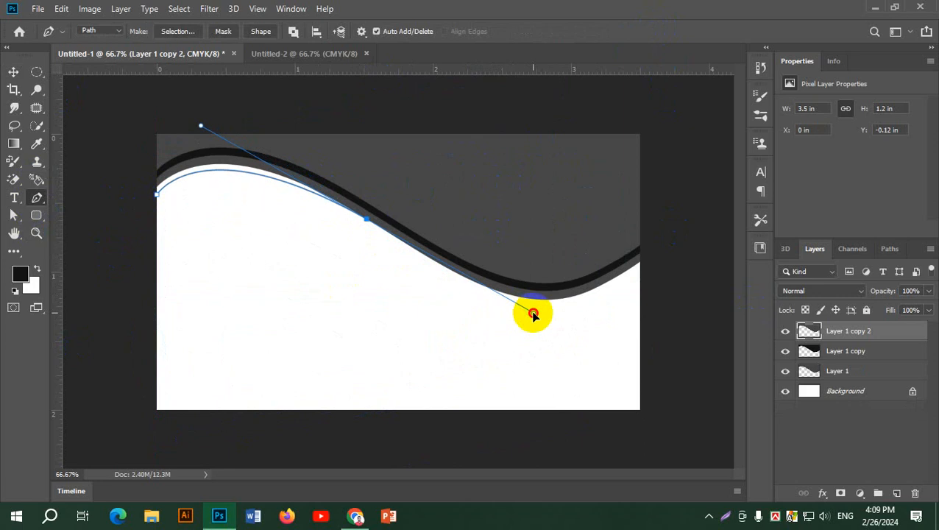
pyautogui.click(368, 220)
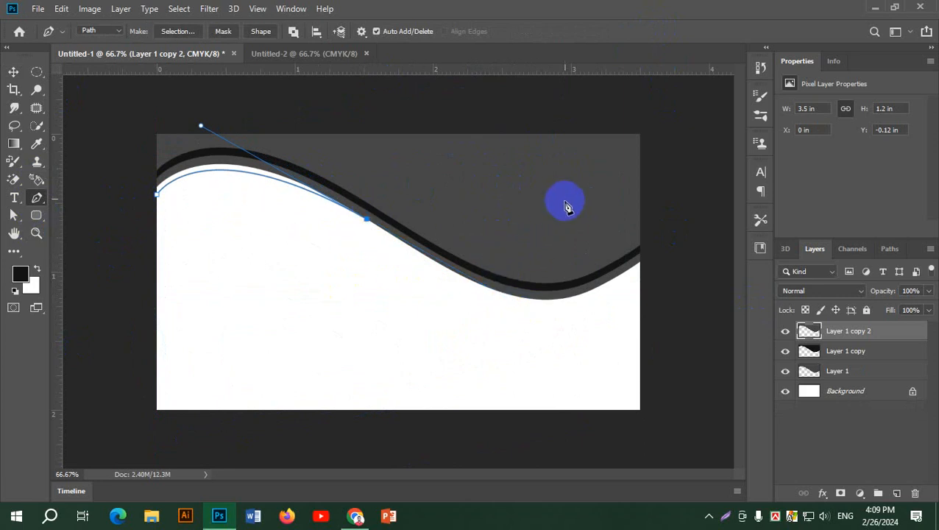
pyautogui.moveTo(544, 204); pyautogui.dragTo(559, 68)
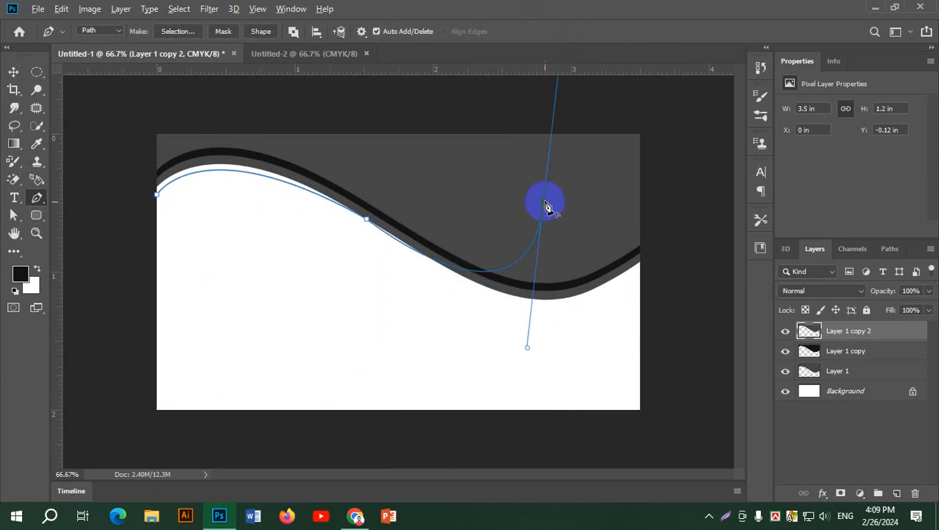
pyautogui.click(545, 205)
# Loop the path back above the card's top, close it and load it as a selection.
pyautogui.moveTo(461, 109); pyautogui.dragTo(392, 92)
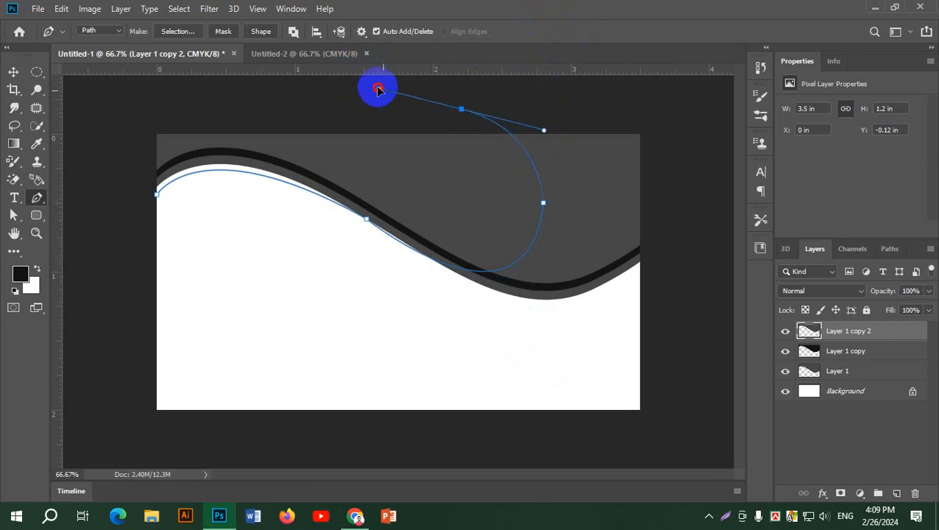
pyautogui.moveTo(379, 92); pyautogui.dragTo(377, 90)
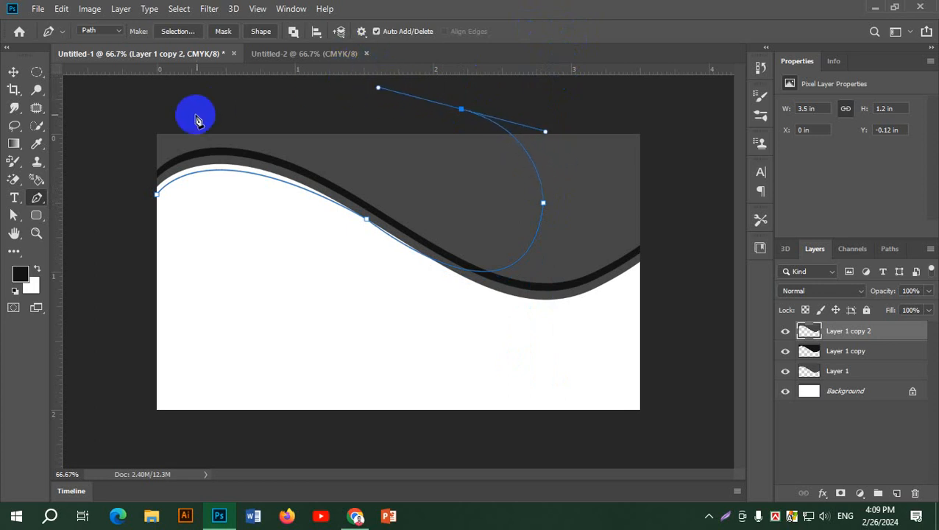
pyautogui.moveTo(195, 115); pyautogui.dragTo(101, 128)
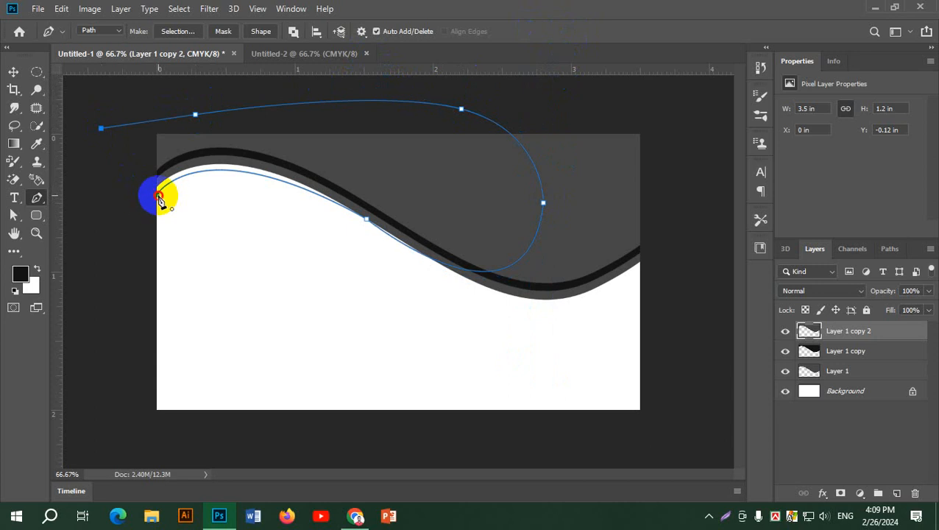
pyautogui.click(158, 195)
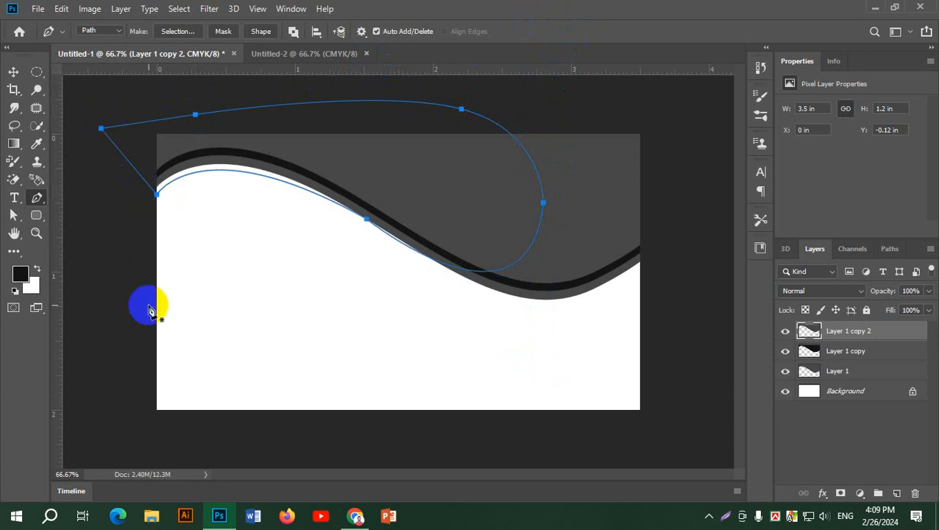
pyautogui.hotkey('ctrl', 'Return')
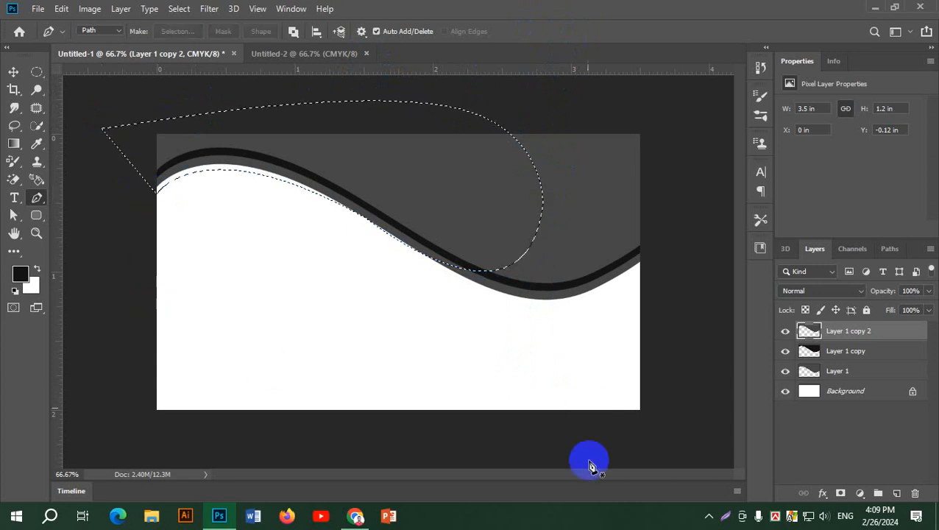
# Fill the selection white on a new Layer 2, then reload Layer 2's shape as a selection.
pyautogui.click(898, 494)
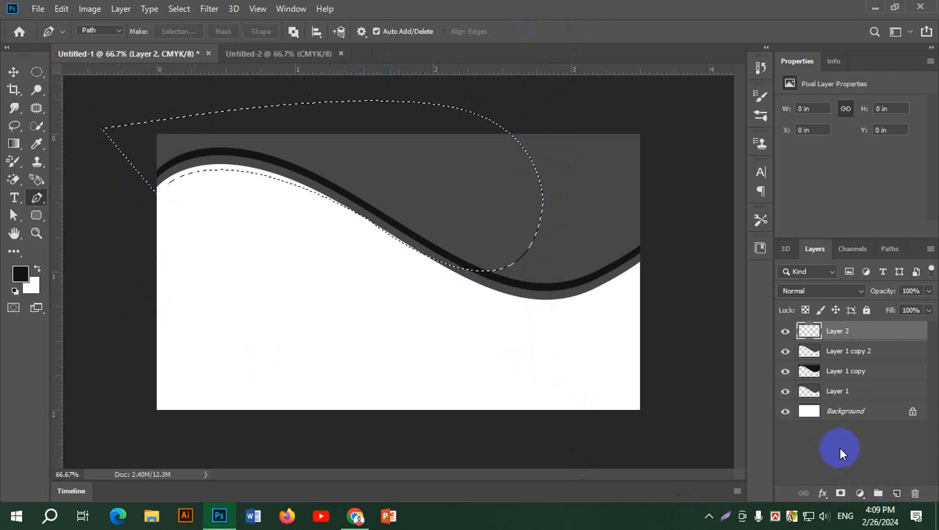
pyautogui.hotkey('ctrl', 'BackSpace')
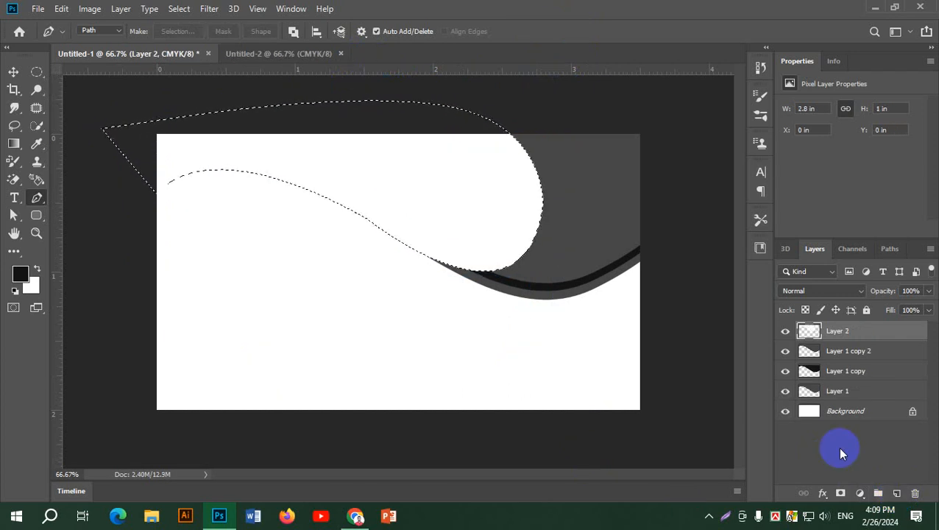
pyautogui.hotkey('ctrl', 'd')
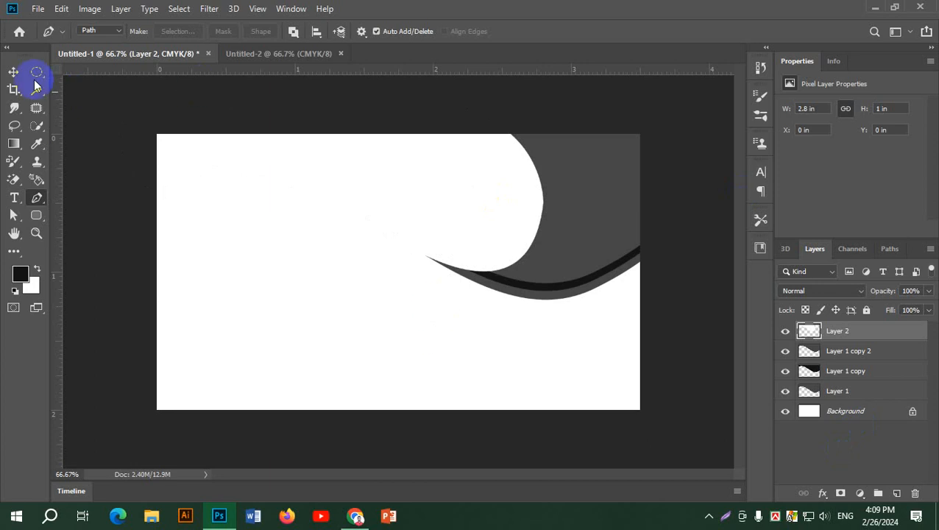
pyautogui.click(14, 70)
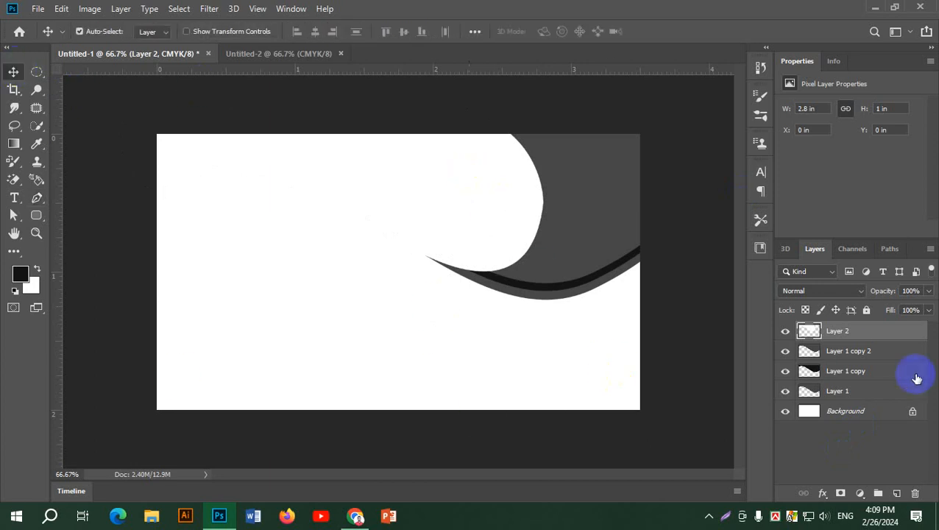
pyautogui.click(803, 331)
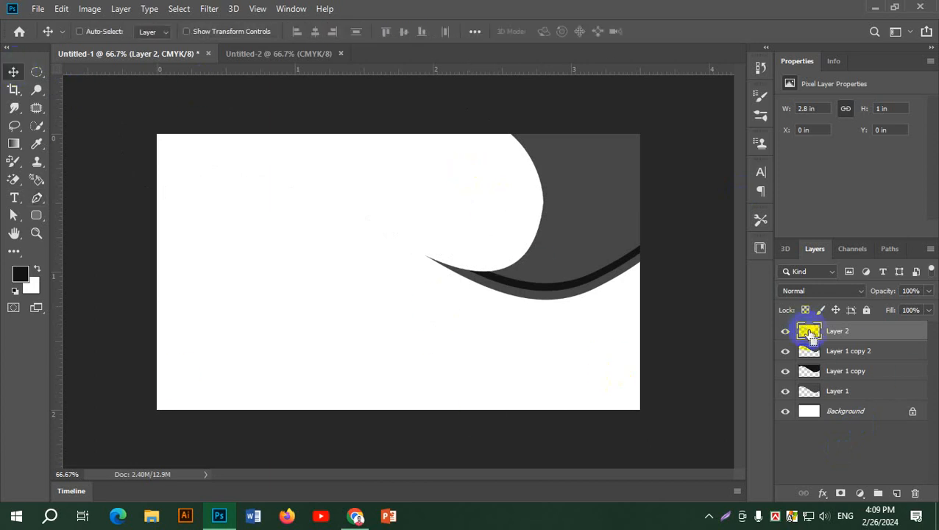
pyautogui.keyDown('ctrl'); pyautogui.click(810, 332); pyautogui.keyUp('ctrl')
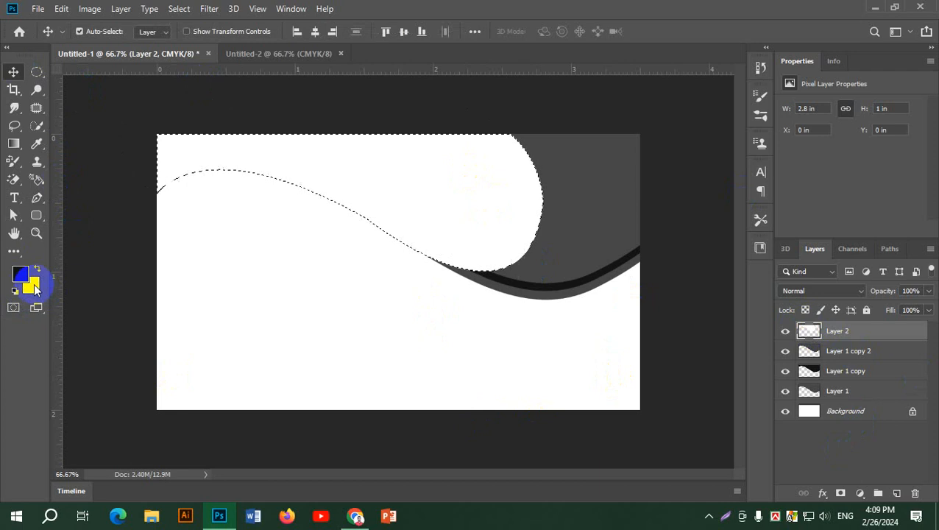
# Set the background colour to light grey e1e0e0 and fill the Layer 2 shape with it.
pyautogui.press('d')
pyautogui.click(33, 286)
pyautogui.click(574, 205)
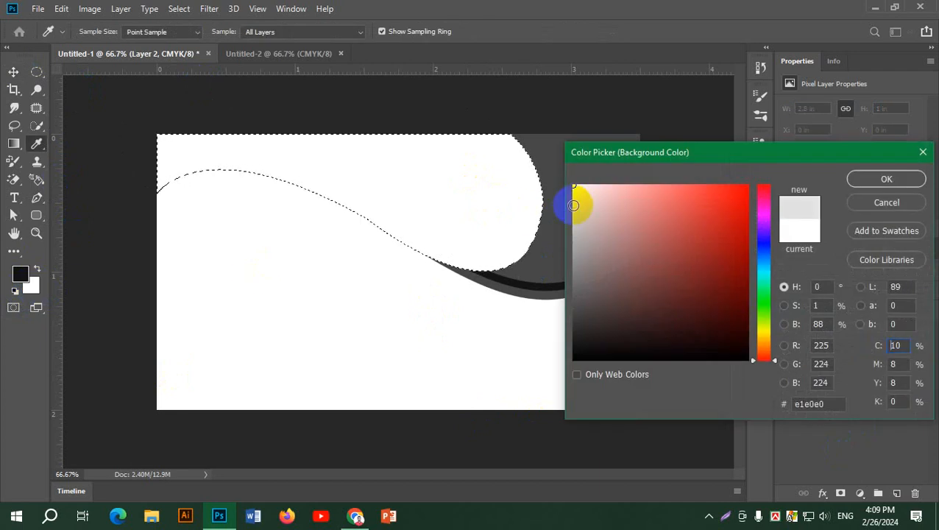
pyautogui.click(902, 180)
pyautogui.press('v')
pyautogui.hotkey('ctrl', 'BackSpace')
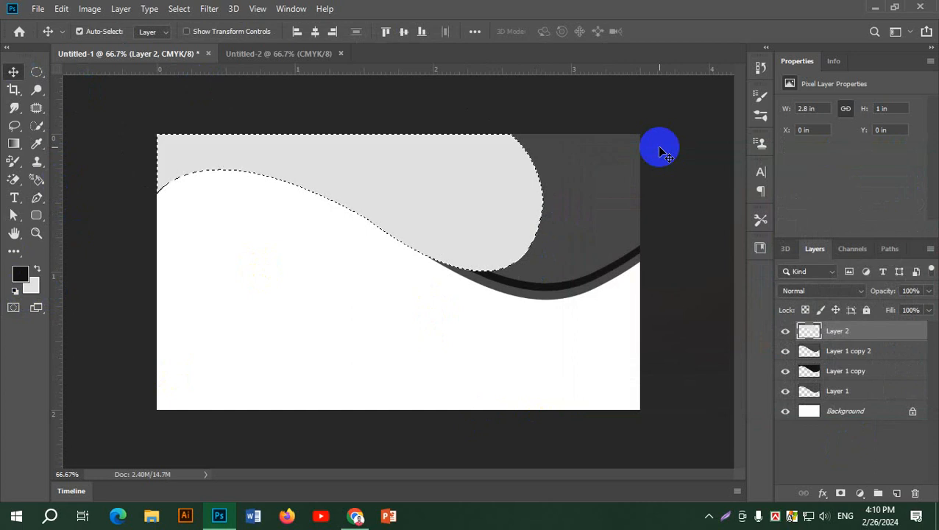
pyautogui.hotkey('ctrl', 'd')
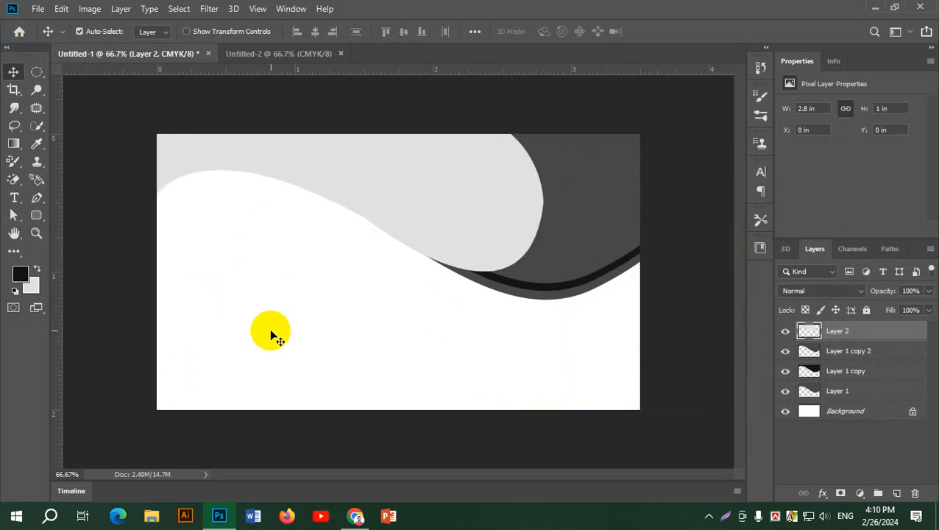
pyautogui.hotkey('alt', 'Tab')
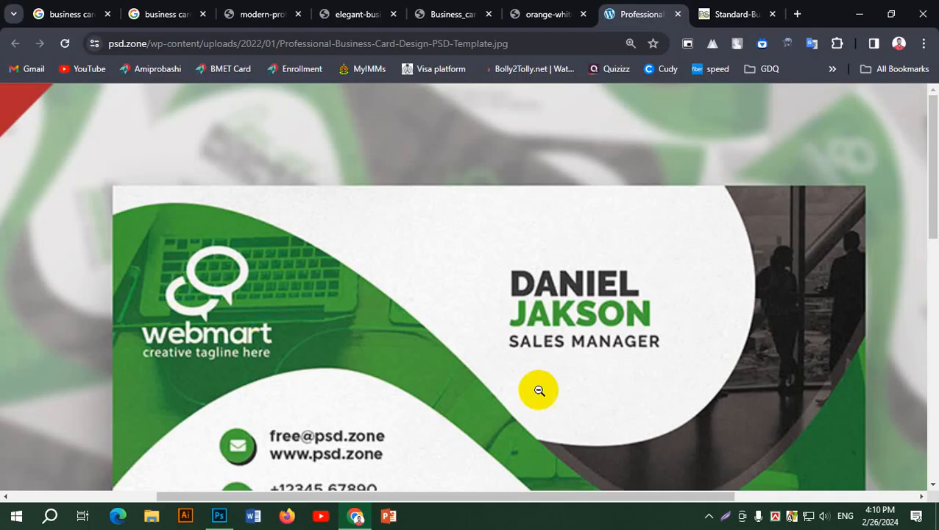
pyautogui.hotkey('alt', 'Tab')
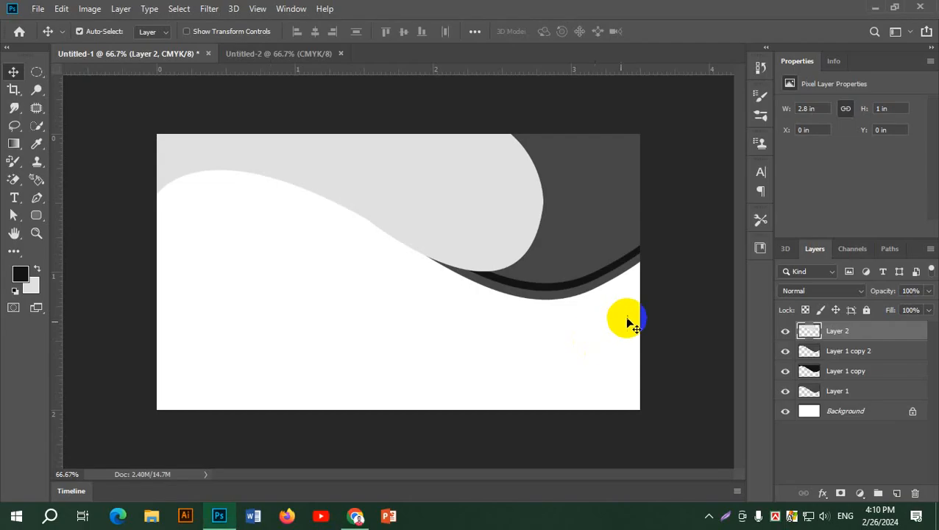
pyautogui.hotkey('alt', 'Tab')
pyautogui.scroll(-3, 730, 317)
pyautogui.click(730, 316)
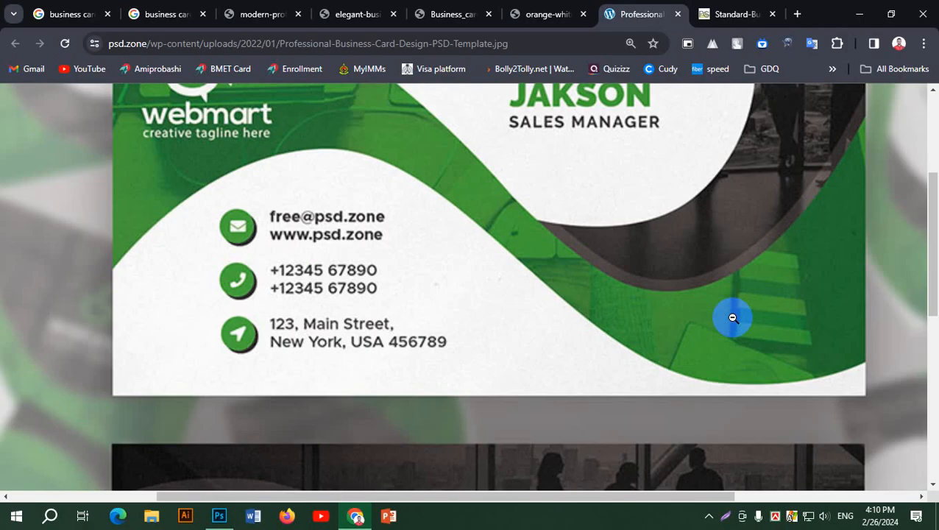
pyautogui.scroll(3, 534, 320)
pyautogui.scroll(-3, 486, 328)
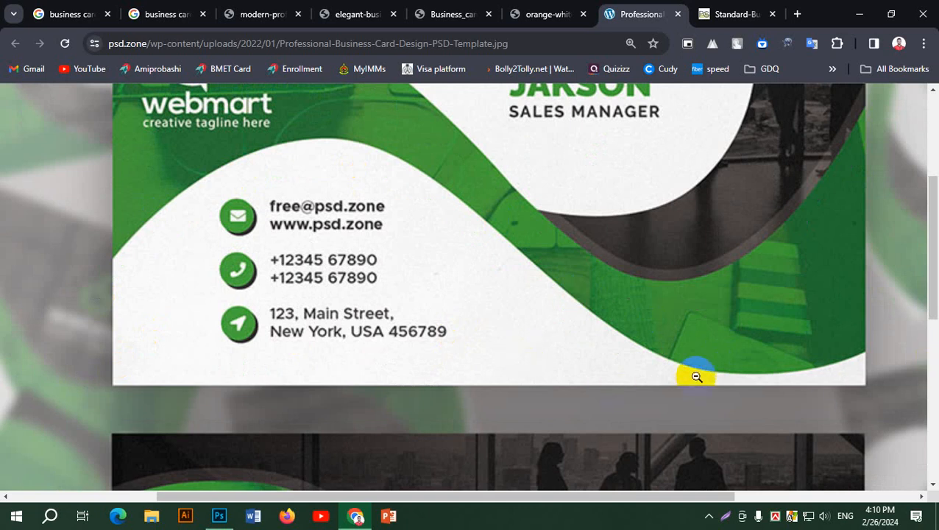
pyautogui.hotkey('alt', 'Tab')
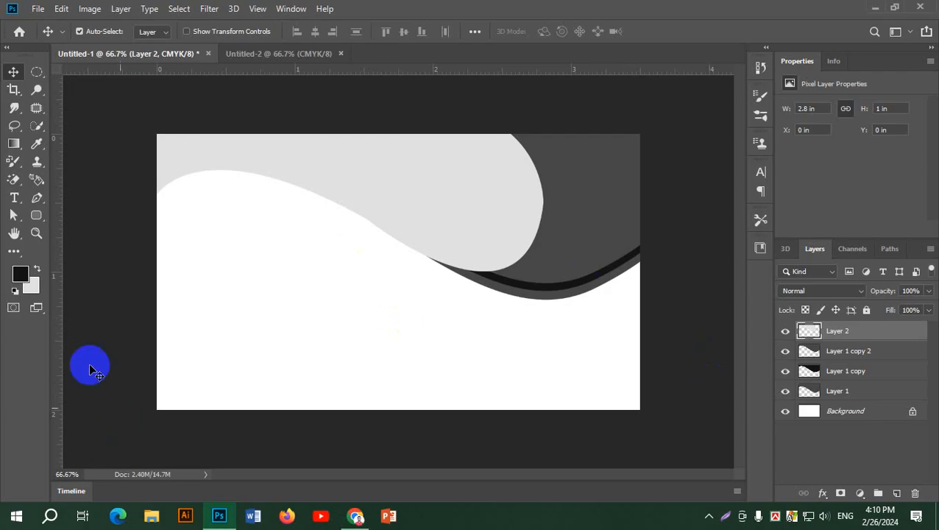
# Start a Pen path left of the card, curving up across the white area and back down.
pyautogui.hotkey('alt', 'Tab')
pyautogui.hotkey('alt', 'Tab')
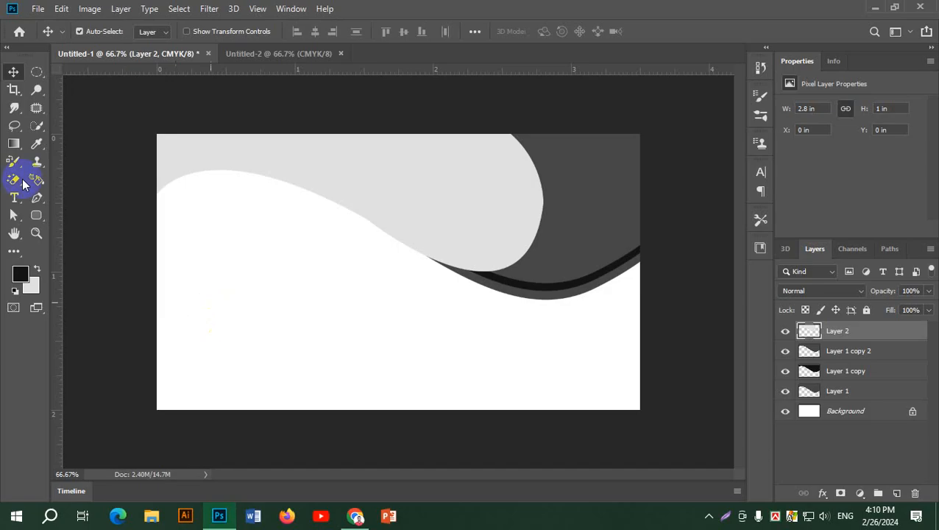
pyautogui.click(35, 199)
pyautogui.click(143, 340)
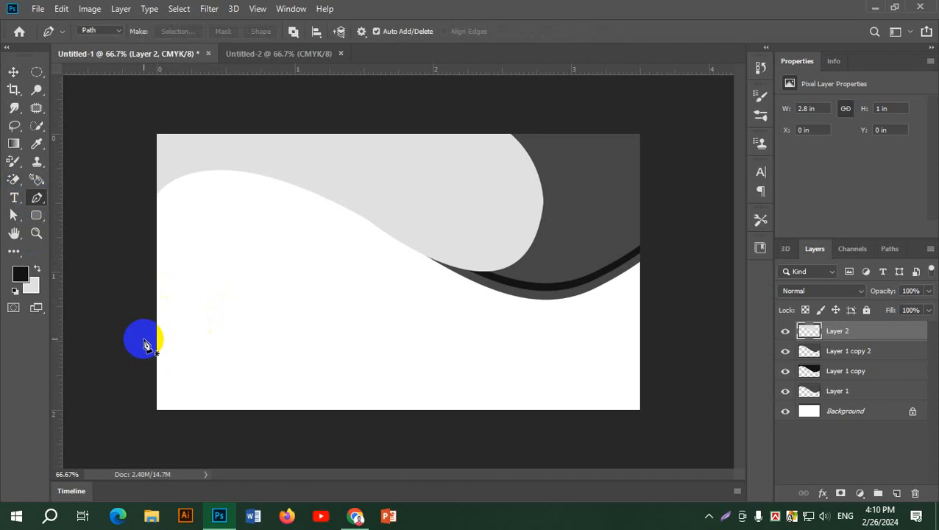
pyautogui.moveTo(286, 270); pyautogui.dragTo(426, 336)
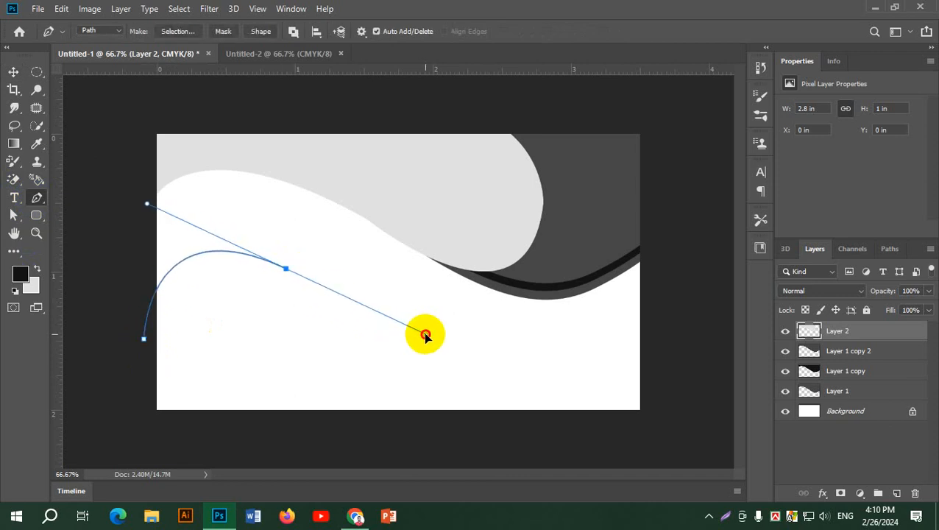
pyautogui.hotkey('alt', 'Tab')
pyautogui.hotkey('alt', 'Tab')
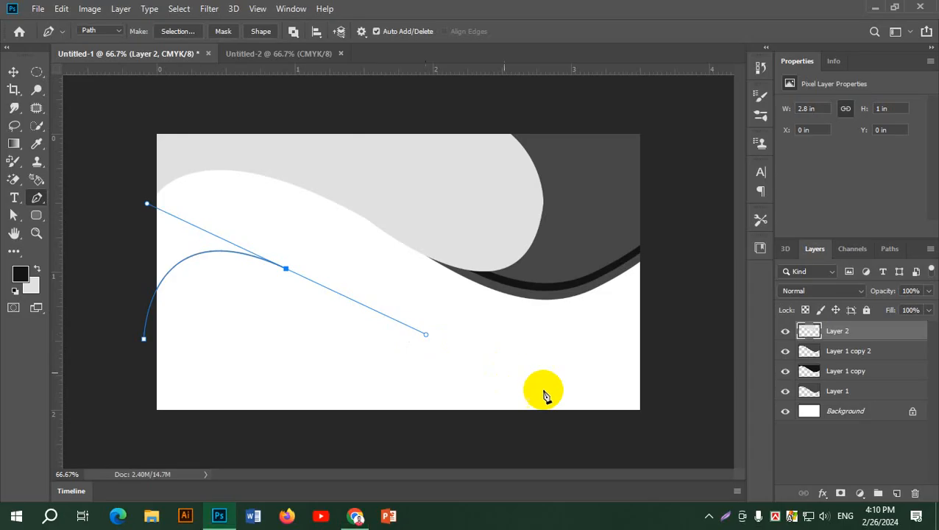
pyautogui.moveTo(594, 398); pyautogui.dragTo(661, 372)
pyautogui.hotkey('alt', 'Tab')
pyautogui.hotkey('alt', 'Tab')
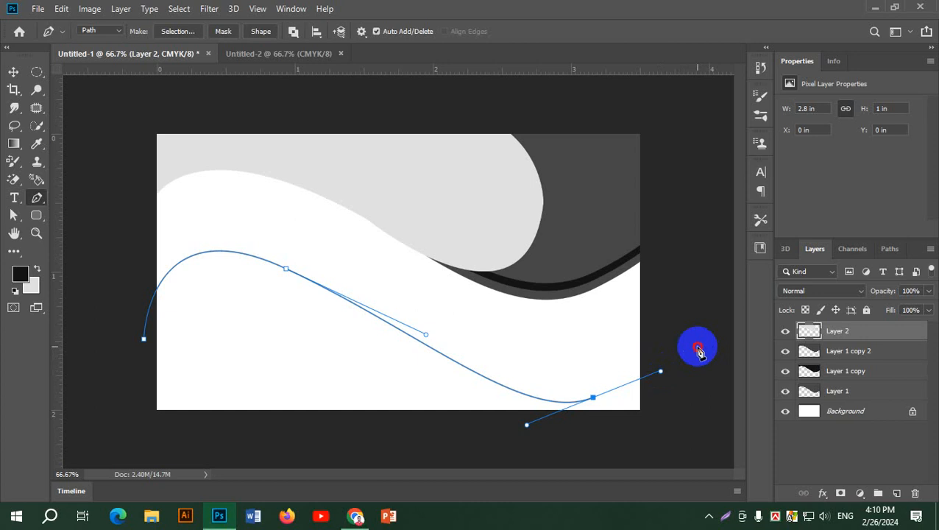
# Close the path below the card's bottom edge, load it as a selection and add a new layer.
pyautogui.moveTo(698, 347); pyautogui.dragTo(700, 443)
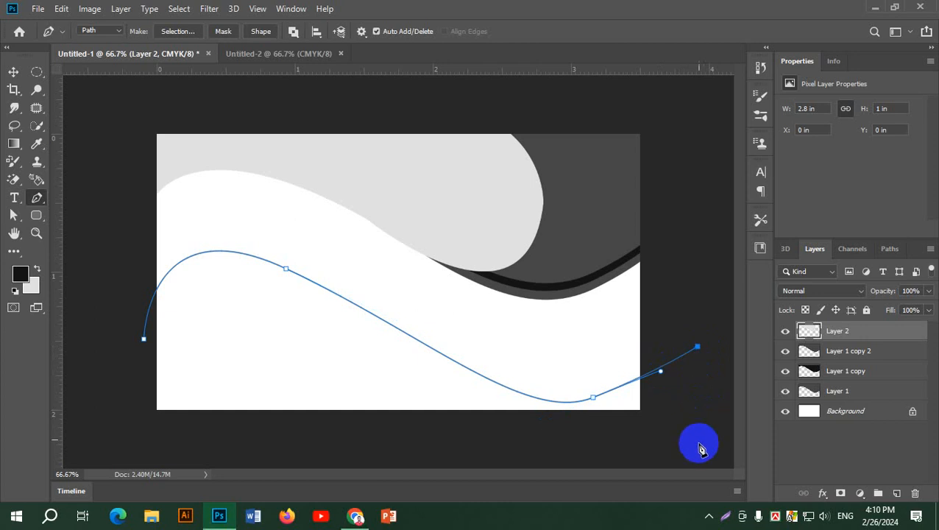
pyautogui.click(398, 450)
pyautogui.click(123, 437)
pyautogui.click(144, 339)
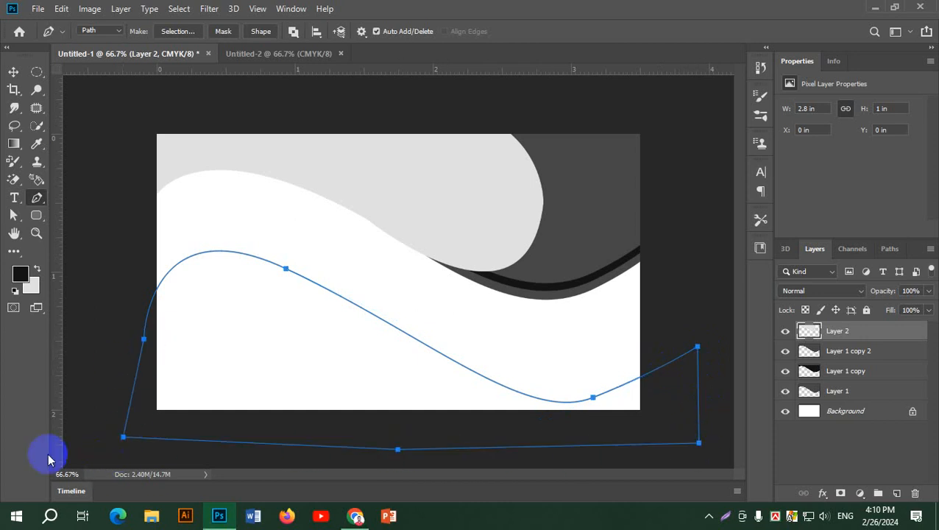
pyautogui.hotkey('ctrl', 'Return')
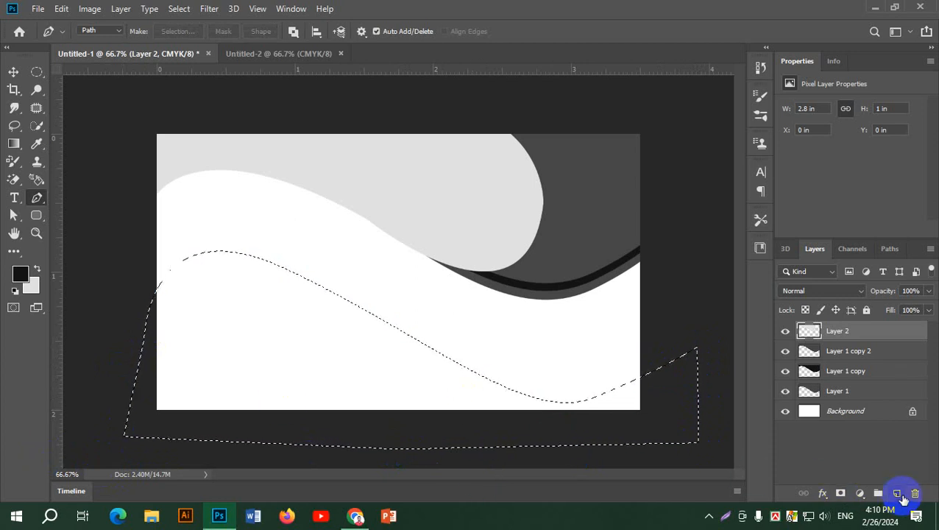
pyautogui.click(897, 493)
# Fill the lower wave selection on Layer 3 with light grey and deselect.
pyautogui.hotkey('alt', 'Tab')
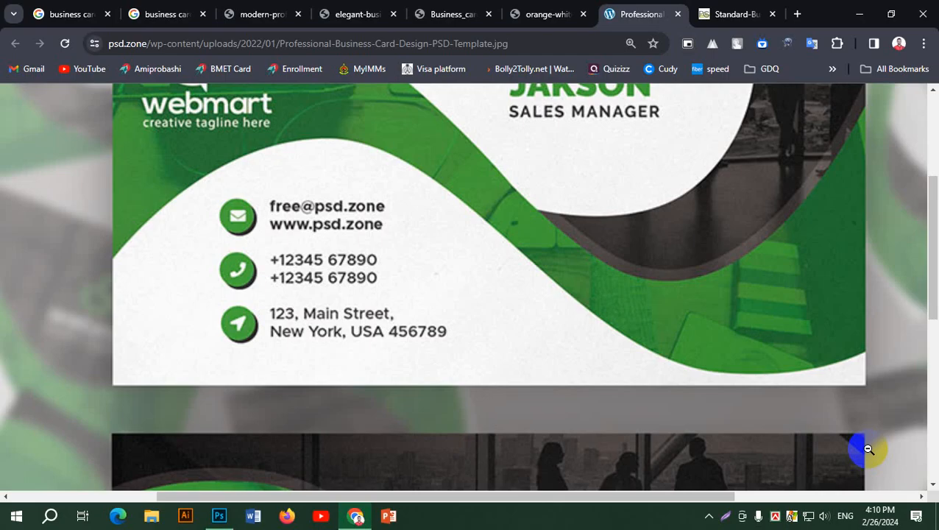
pyautogui.hotkey('alt', 'Tab')
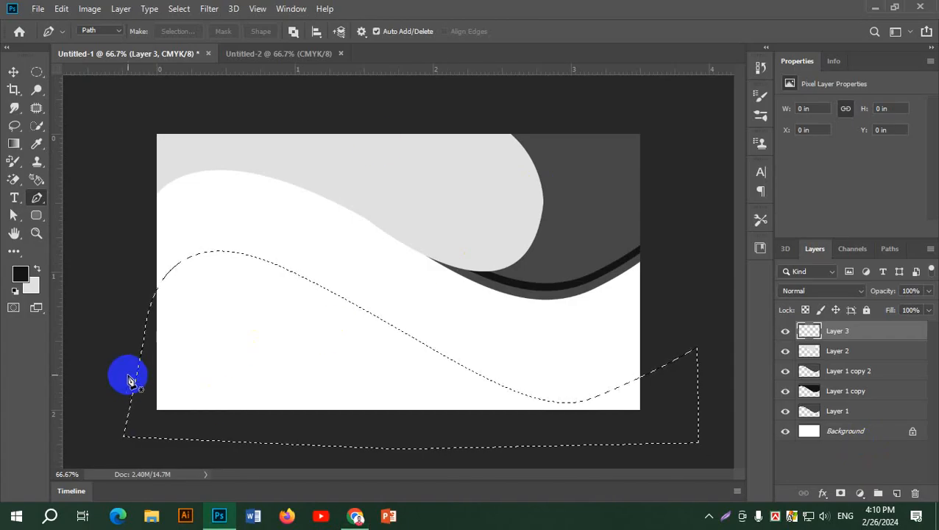
pyautogui.hotkey('ctrl', 'BackSpace')
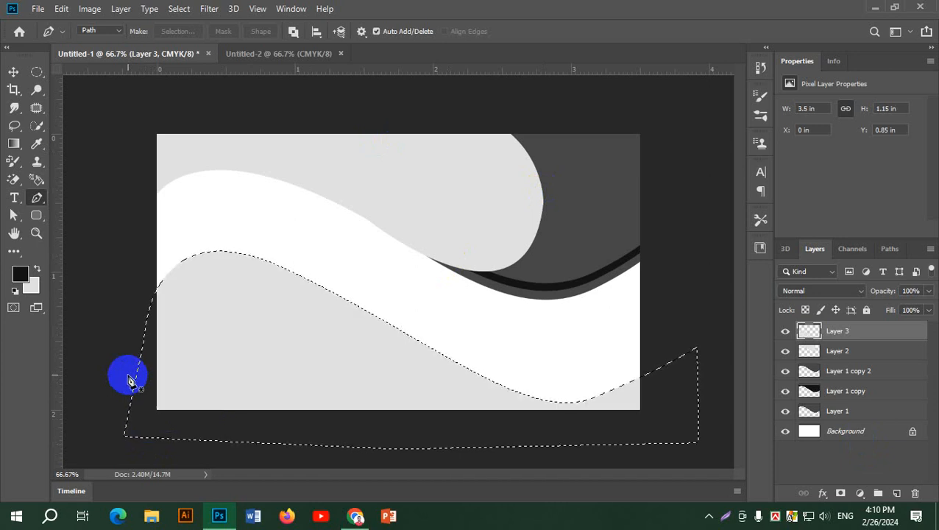
pyautogui.hotkey('ctrl', 'd')
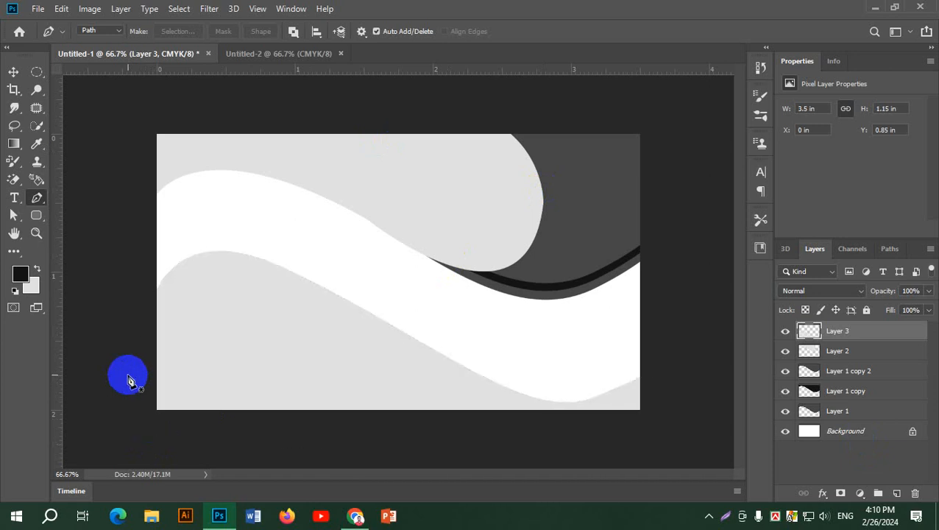
pyautogui.scroll(-3, 281, 333)
pyautogui.scroll(4, 282, 334)
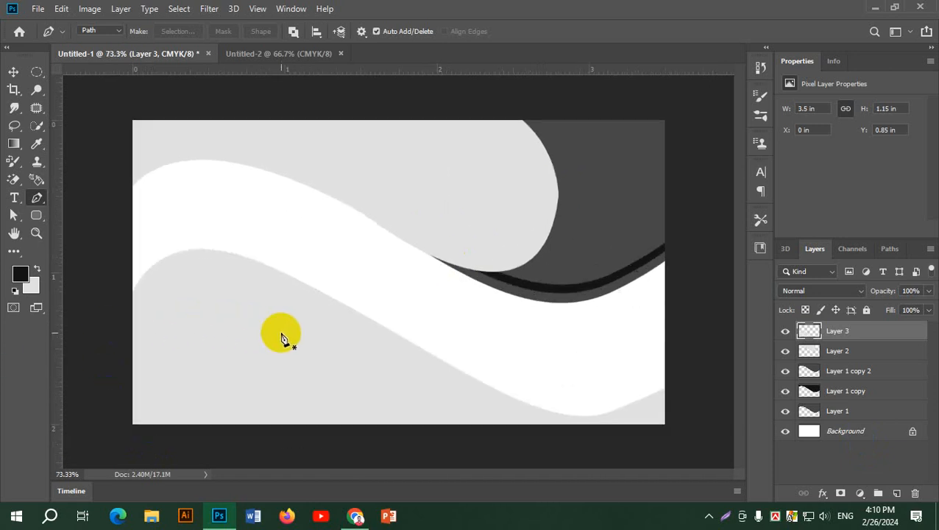
pyautogui.scroll(-1, 280, 337)
pyautogui.click(624, 239)
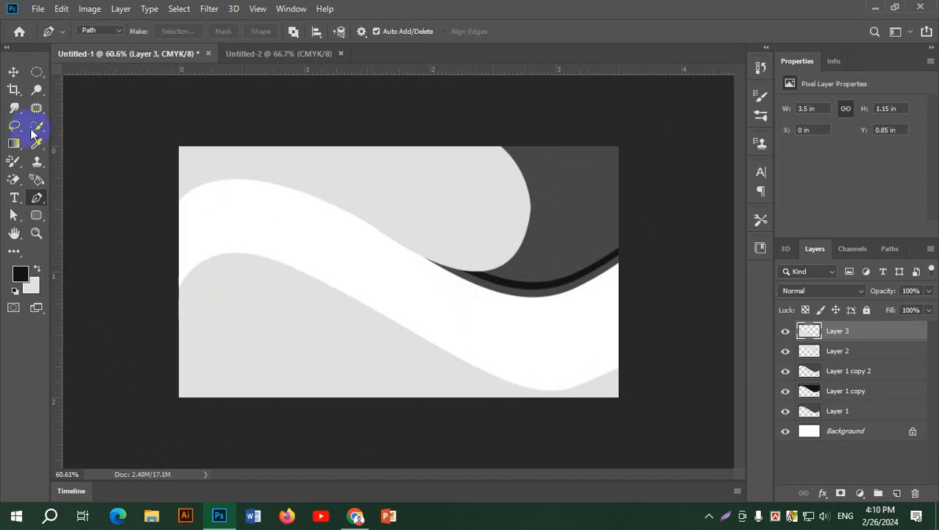
pyautogui.hotkey('alt', 'Tab')
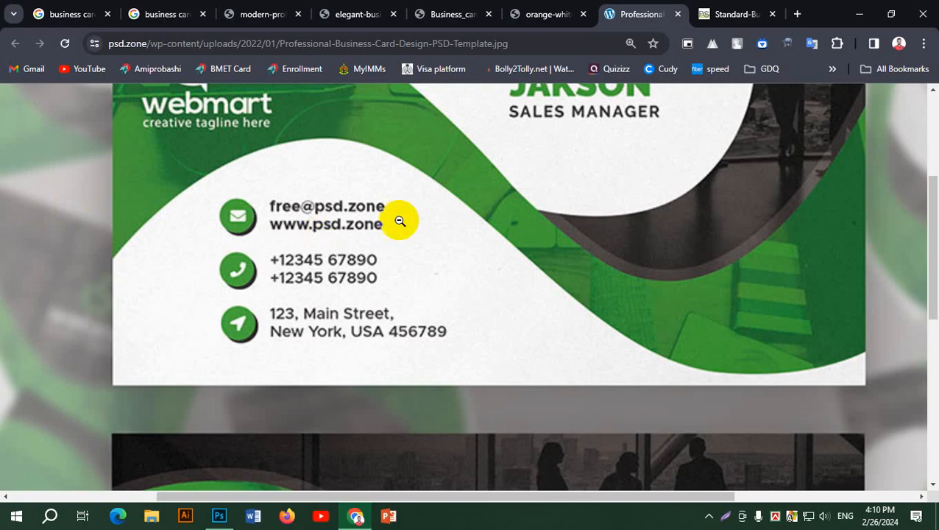
pyautogui.scroll(-5, 444, 177)
pyautogui.scroll(-6, 443, 177)
pyautogui.scroll(2, 418, 354)
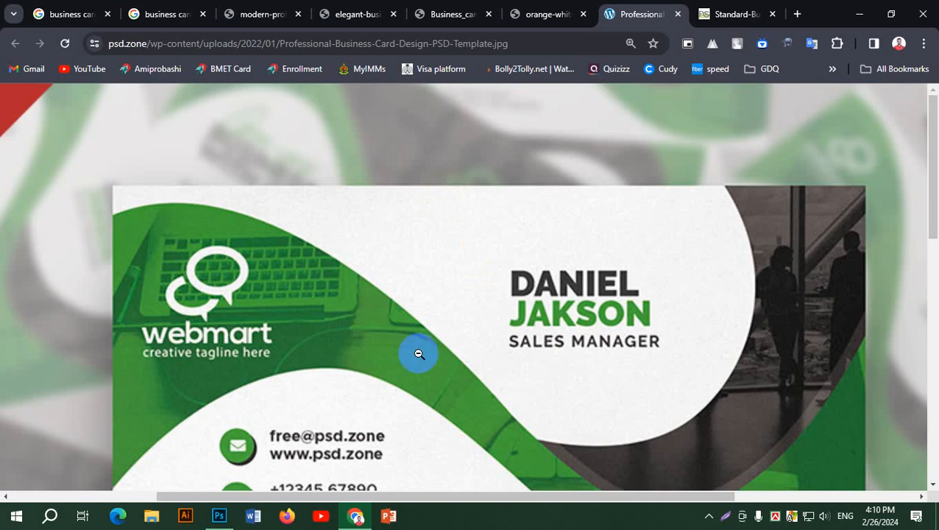
pyautogui.scroll(-3, 879, 237)
pyautogui.scroll(3, 793, 304)
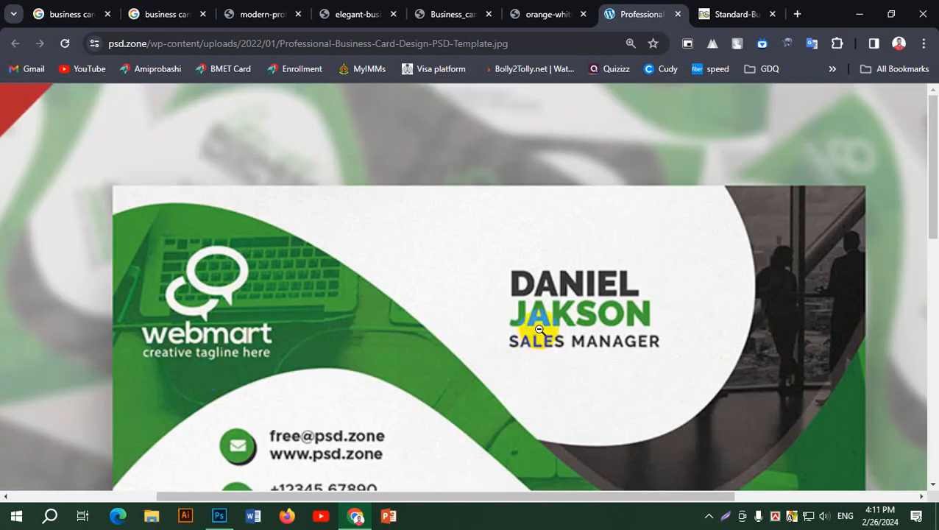
pyautogui.scroll(-3, 539, 329)
pyautogui.scroll(3, 560, 317)
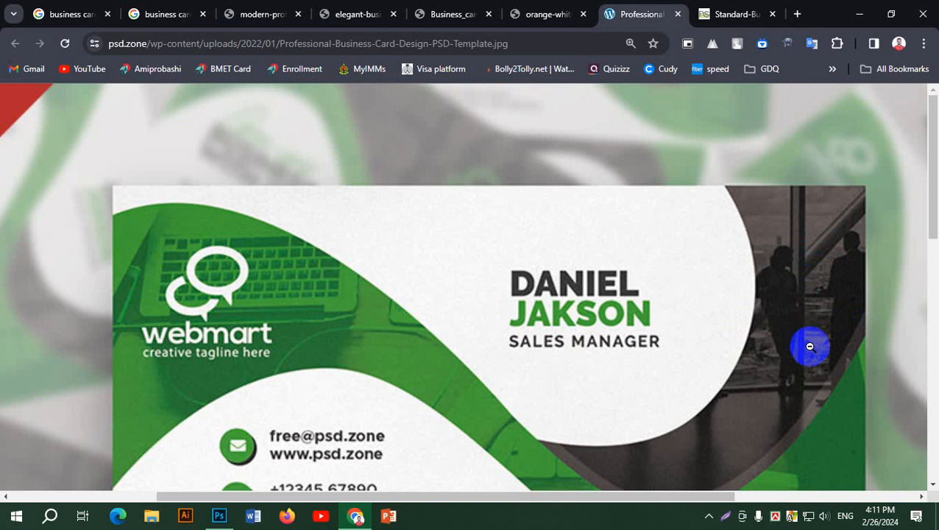
pyautogui.scroll(-3, 802, 350)
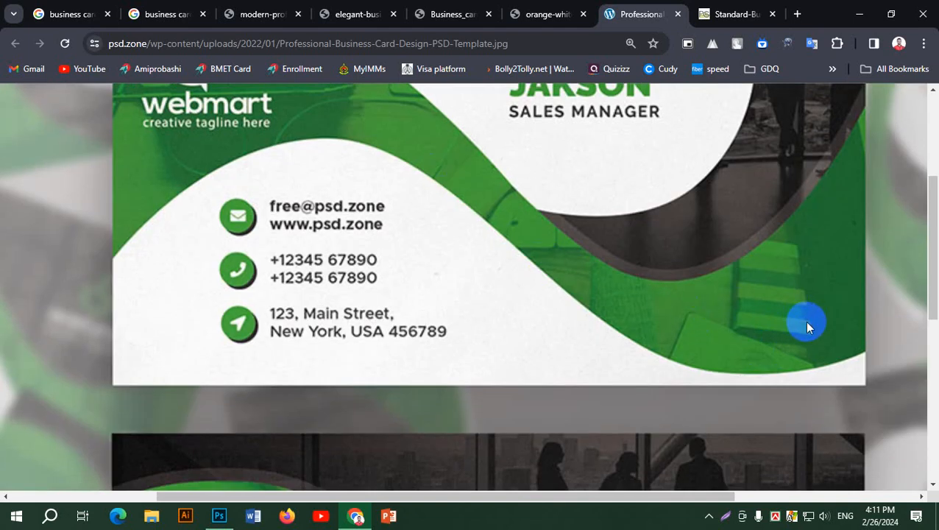
pyautogui.hotkey('alt', 'Tab')
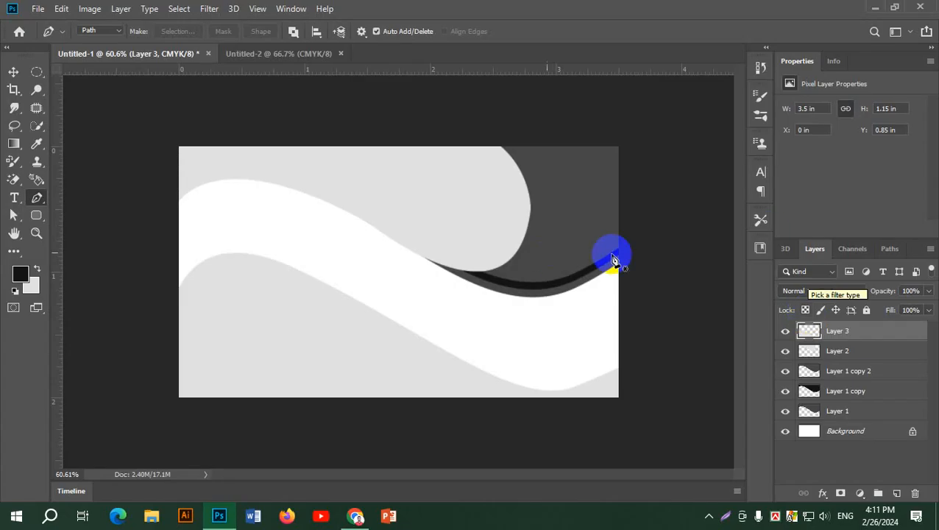
# Fill a new Layer 4 with bright green #57f84b and move it just above Background.
pyautogui.click(898, 494)
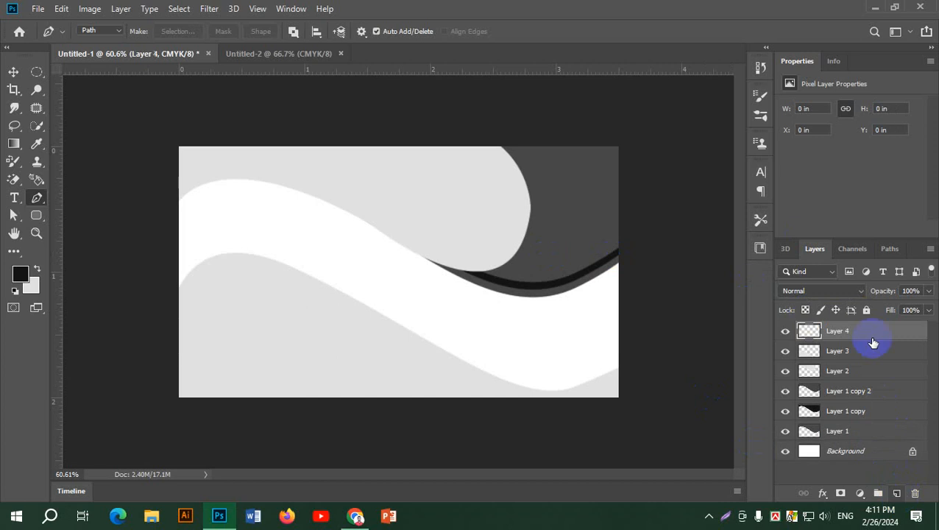
pyautogui.click(20, 273)
pyautogui.click(765, 288)
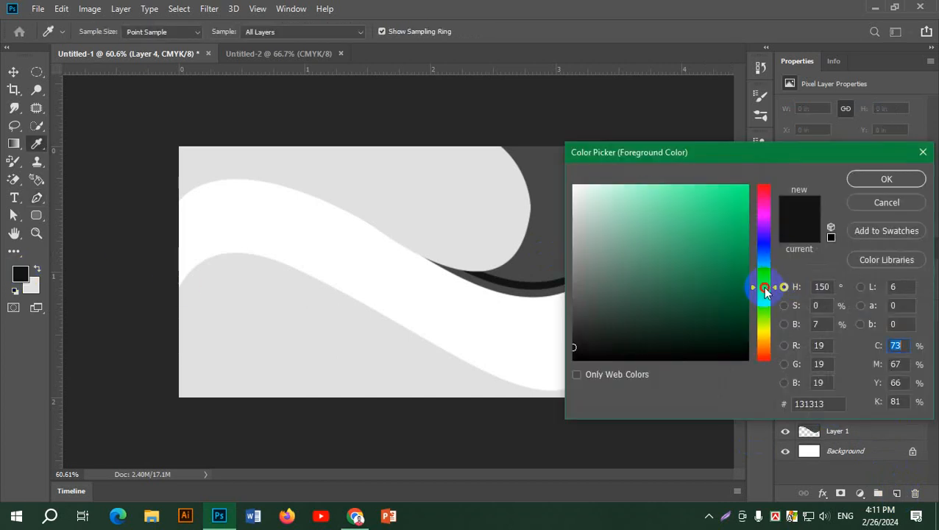
pyautogui.moveTo(763, 287); pyautogui.dragTo(764, 303)
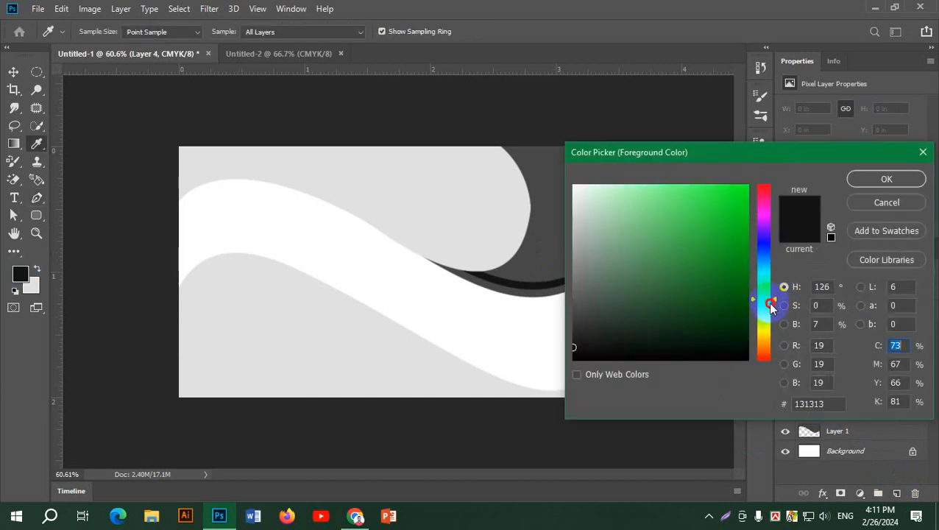
pyautogui.click(696, 189)
pyautogui.click(881, 181)
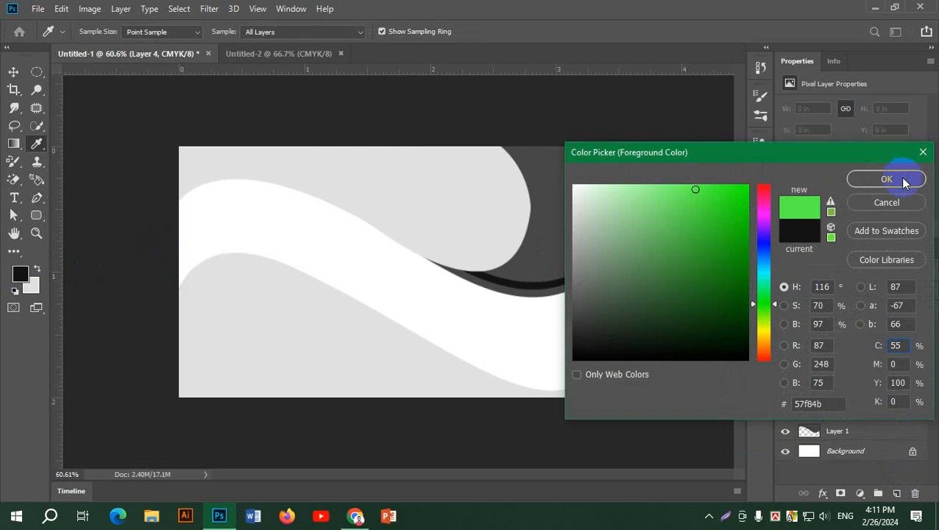
pyautogui.press('p')
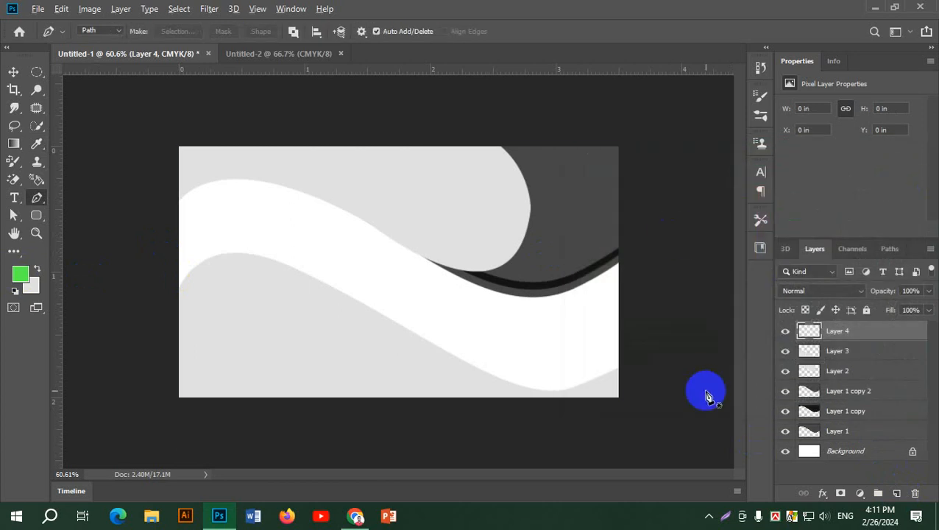
pyautogui.hotkey('alt', 'BackSpace')
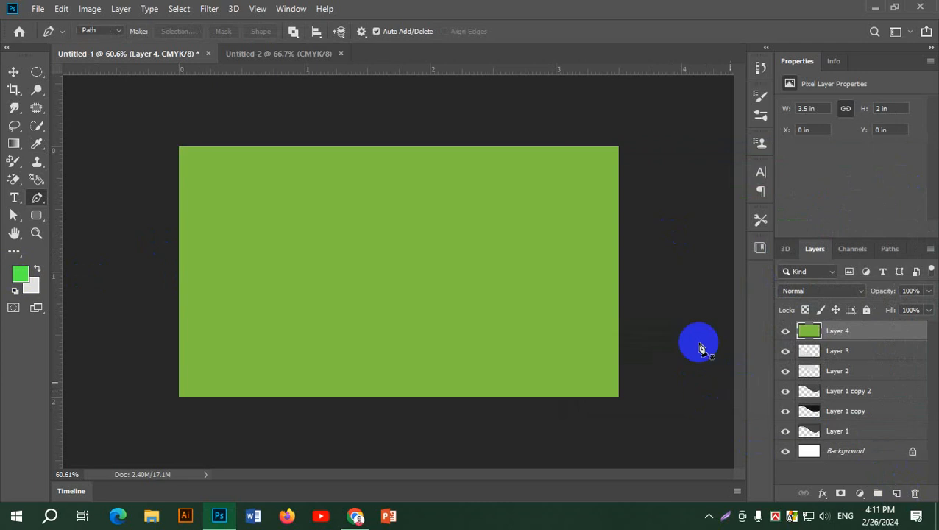
pyautogui.moveTo(876, 331); pyautogui.dragTo(890, 438)
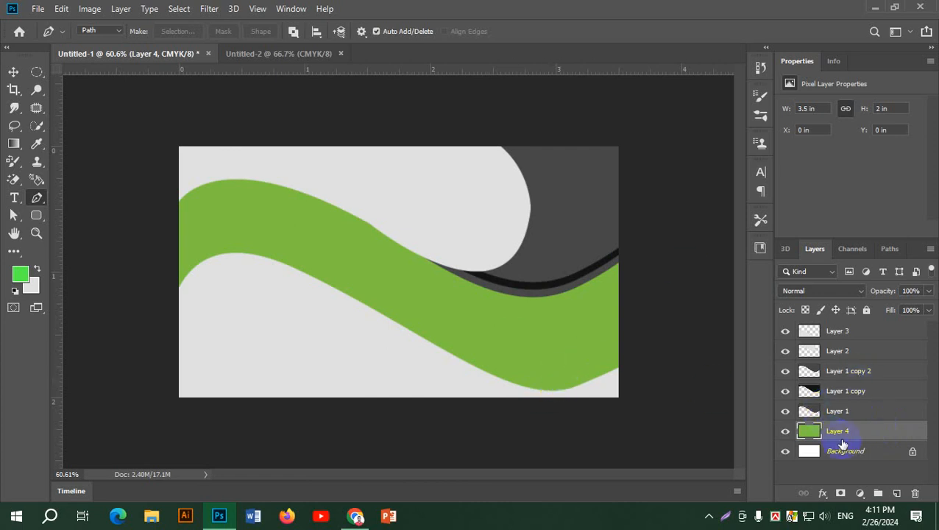
# Place smudge 1.jpg as an embedded image and move its layer beneath Layer 4.
pyautogui.click(37, 9)
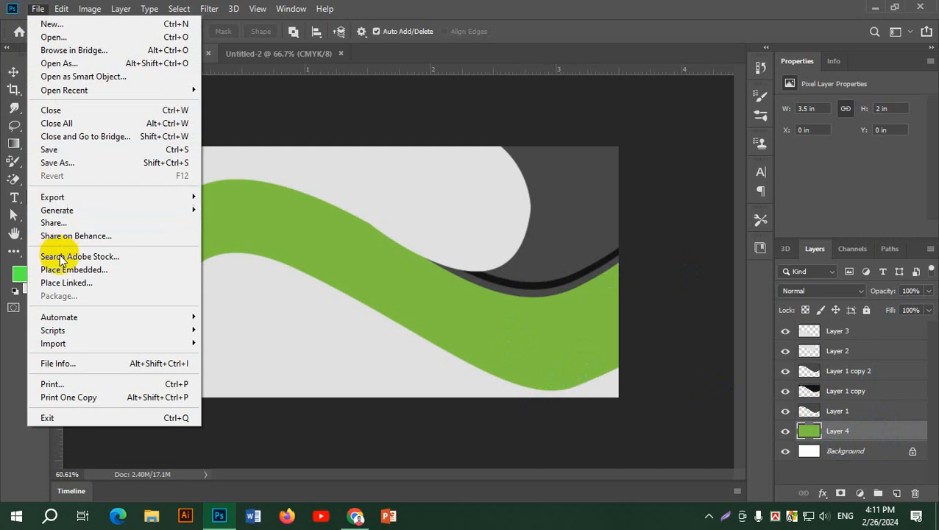
pyautogui.click(107, 269)
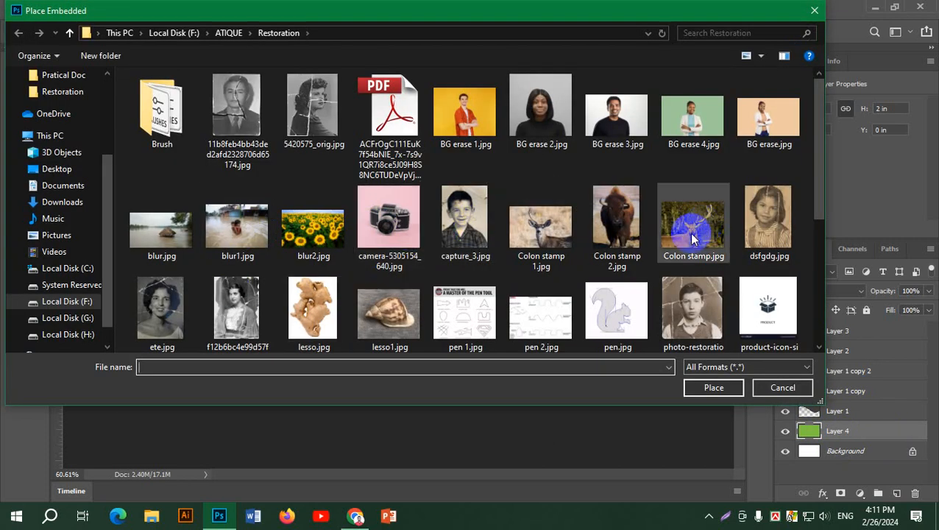
pyautogui.scroll(-3, 685, 295)
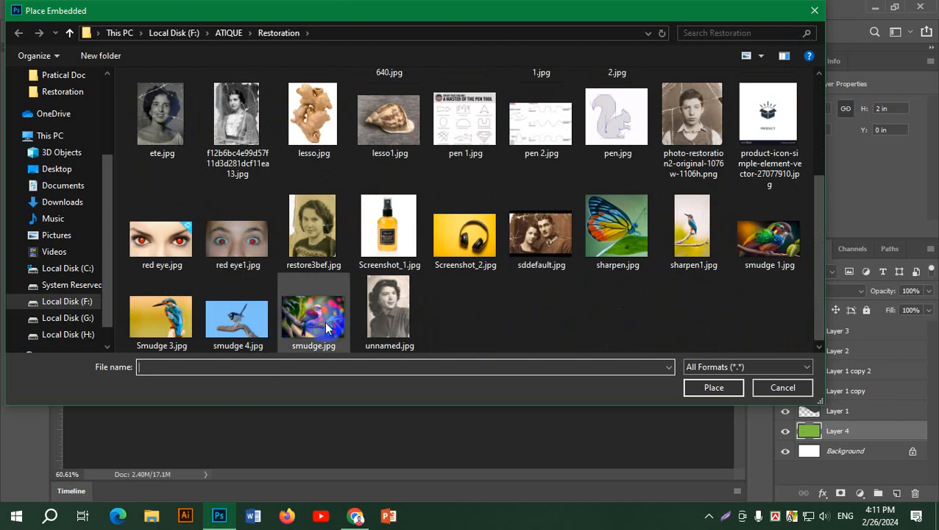
pyautogui.click(174, 324)
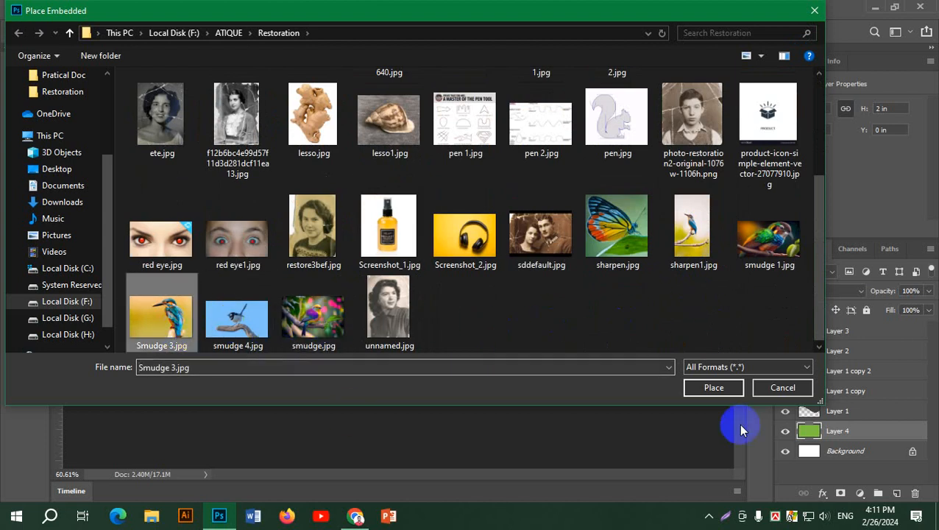
pyautogui.click(752, 250)
pyautogui.click(711, 387)
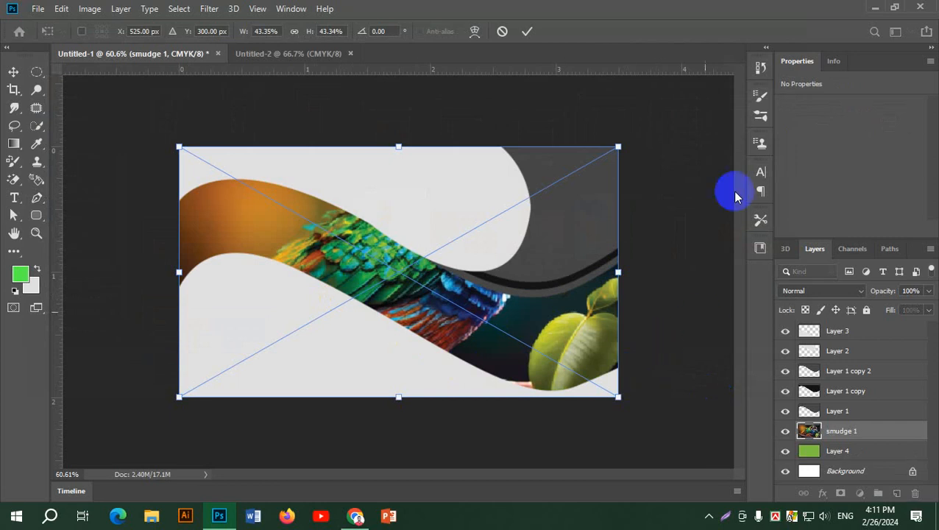
pyautogui.click(527, 32)
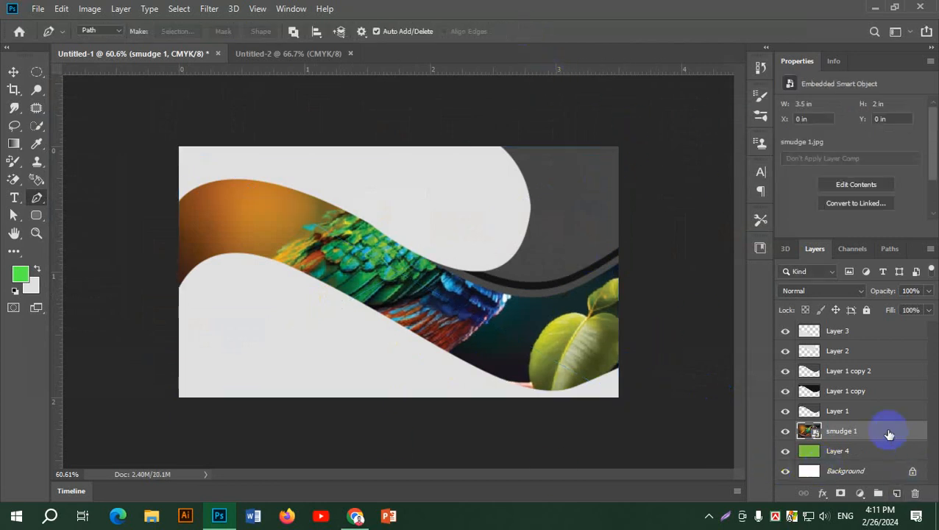
pyautogui.moveTo(891, 430); pyautogui.dragTo(894, 464)
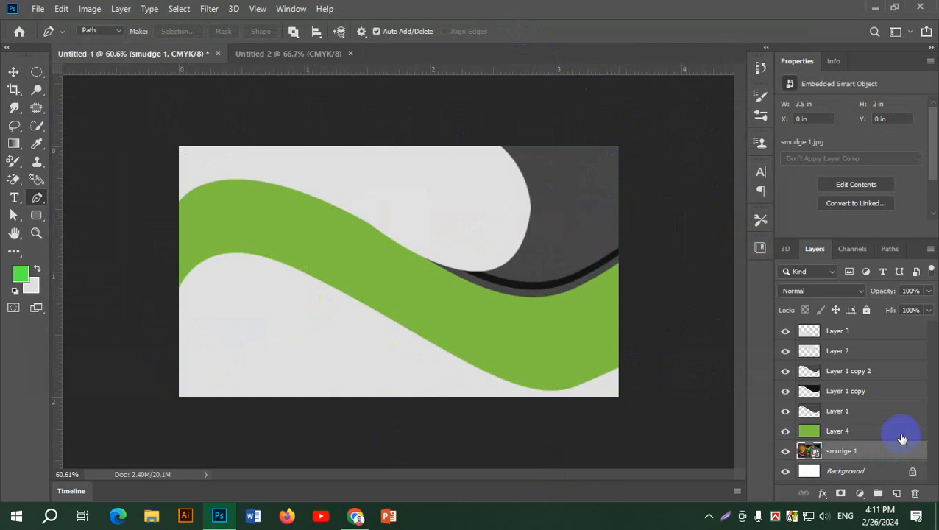
# Set Layer 4's opacity to 55% and the three grey Layer 1 shapes to 58% opacity.
pyautogui.click(903, 435)
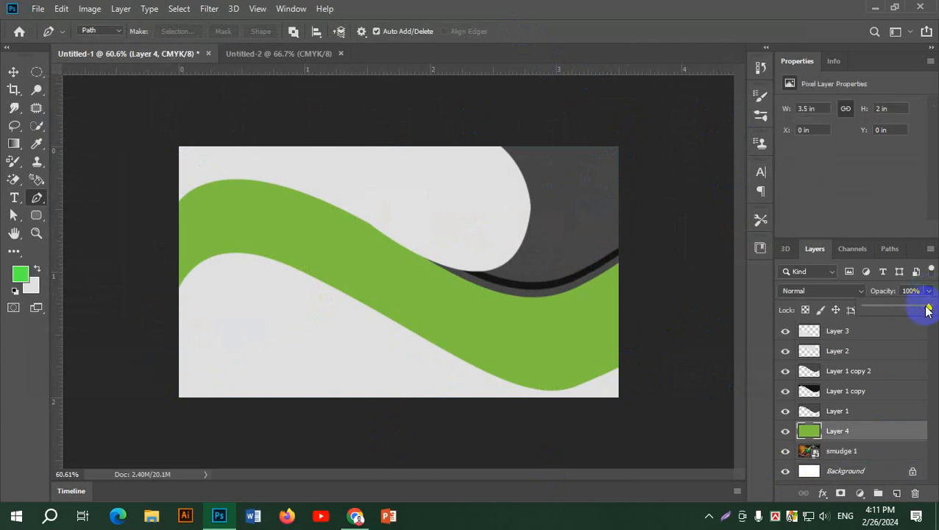
pyautogui.moveTo(904, 311); pyautogui.dragTo(901, 312)
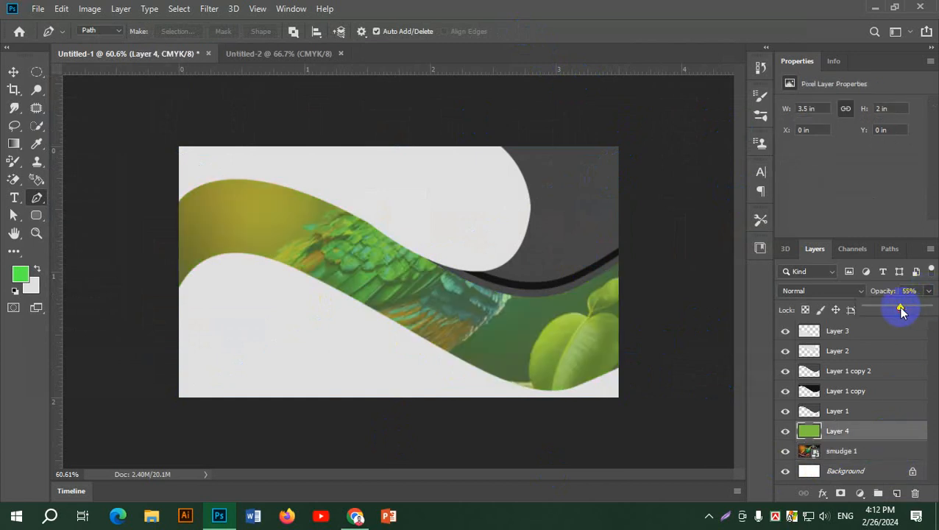
pyautogui.click(859, 390)
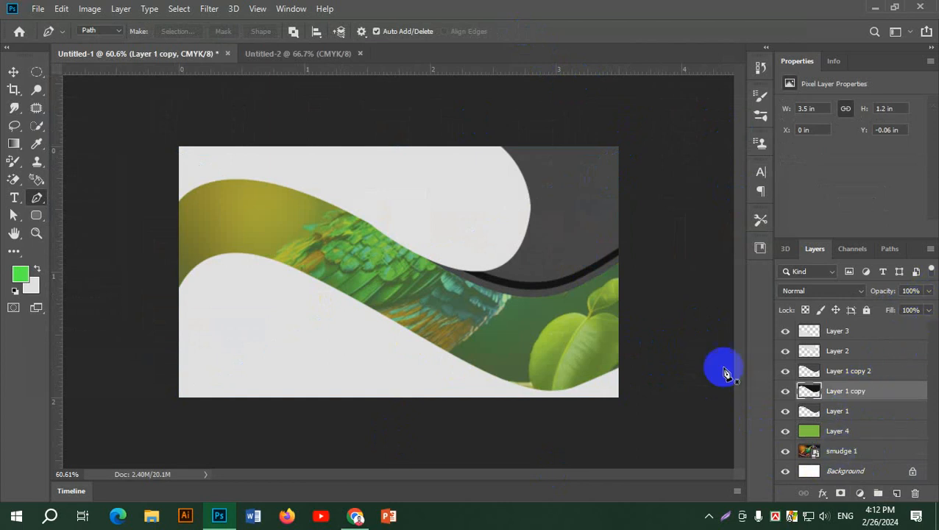
pyautogui.keyDown('shift'); pyautogui.click(845, 412); pyautogui.keyUp('shift')
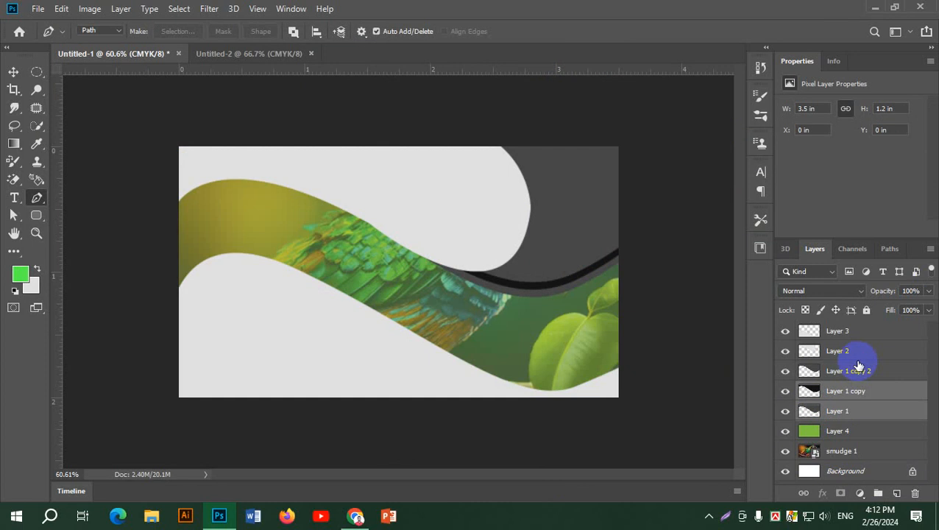
pyautogui.keyDown('shift'); pyautogui.click(860, 371); pyautogui.keyUp('shift')
pyautogui.click(930, 291)
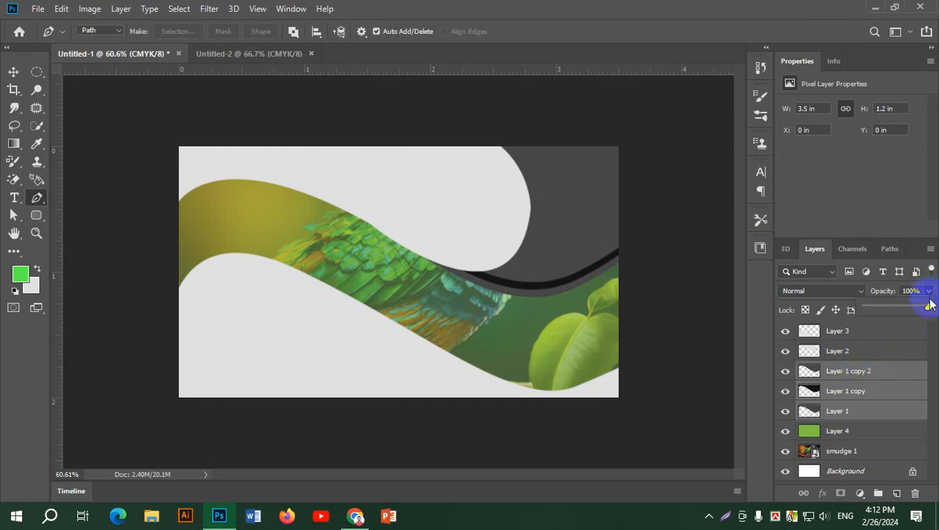
pyautogui.moveTo(903, 311)
pyautogui.mouseDown()
pyautogui.moveTo(875, 312)
pyautogui.moveTo(901, 310)
pyautogui.mouseUp()
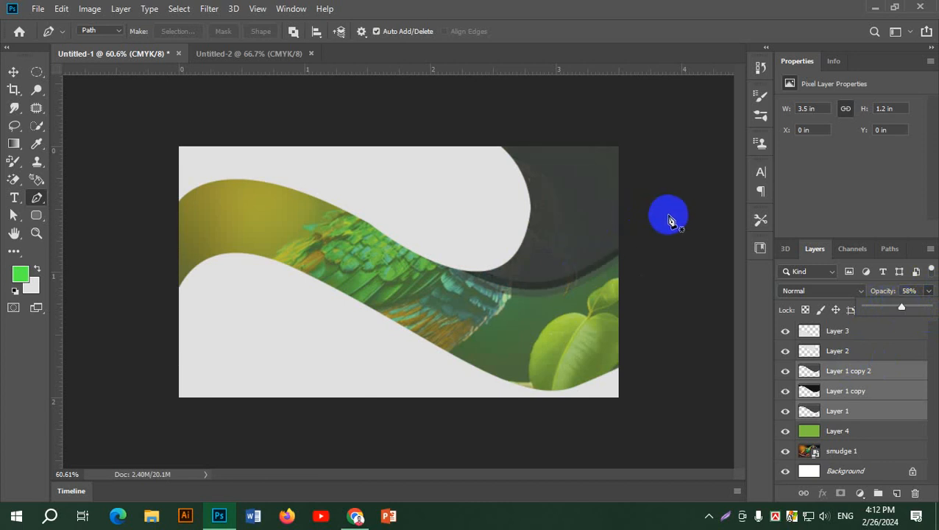
pyautogui.click(14, 72)
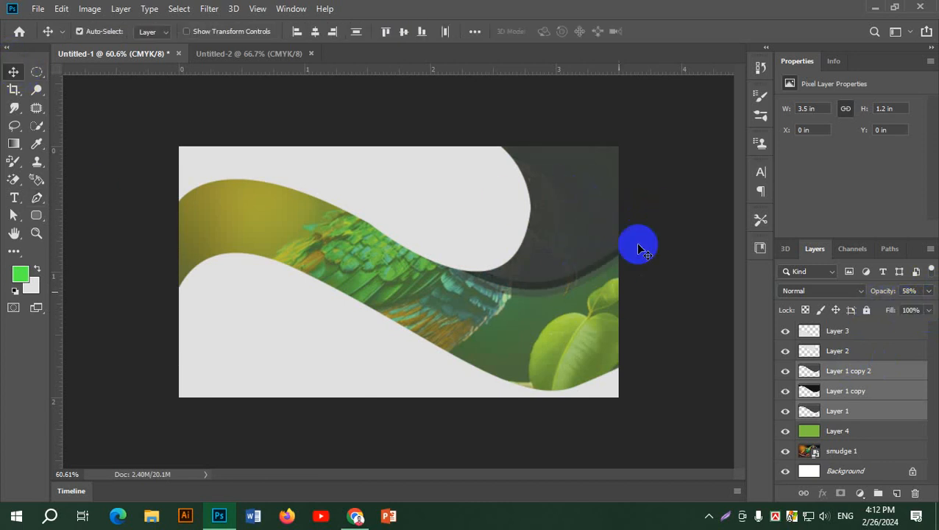
# Reselect Layer 1, Layer 1 copy and Layer 1 copy 2 and lower their fill to about 66%.
pyautogui.click(669, 205)
pyautogui.hotkey('ctrl', '0')
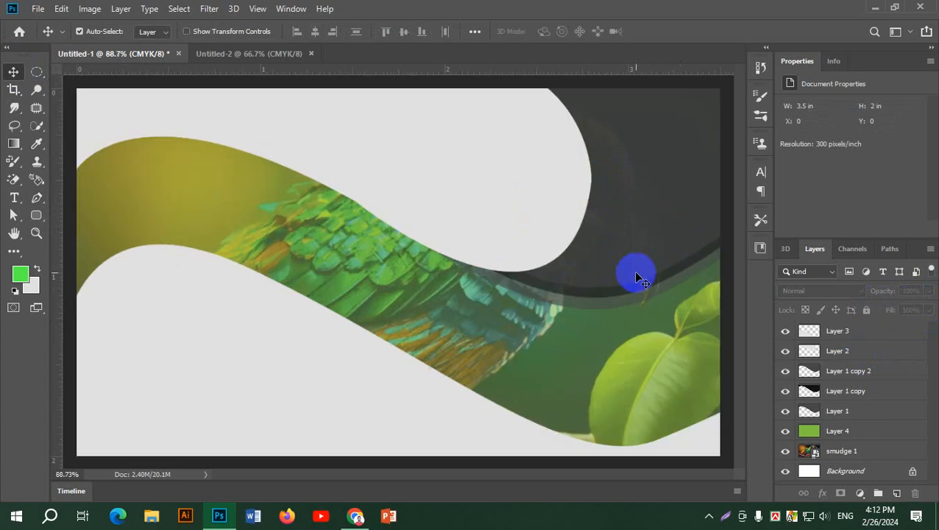
pyautogui.scroll(-3, 637, 278)
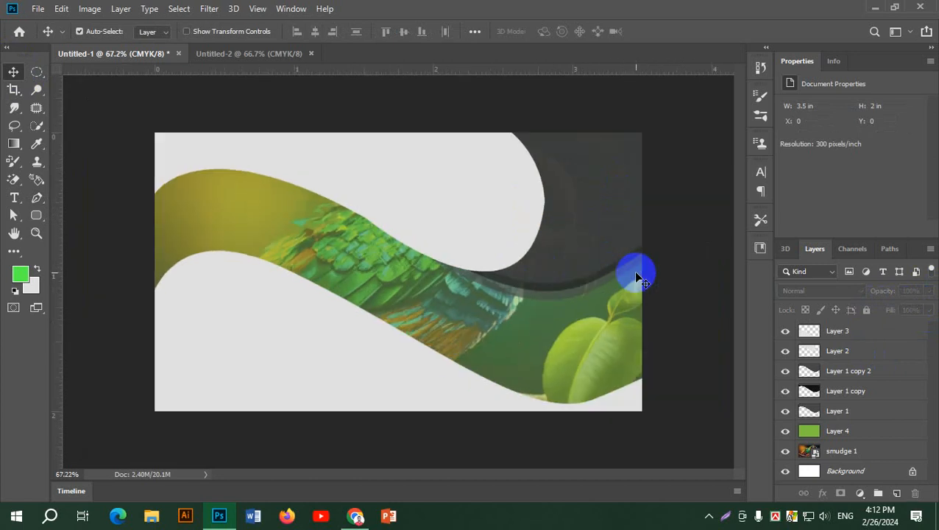
pyautogui.click(846, 374)
pyautogui.keyDown('shift'); pyautogui.click(867, 396); pyautogui.keyUp('shift')
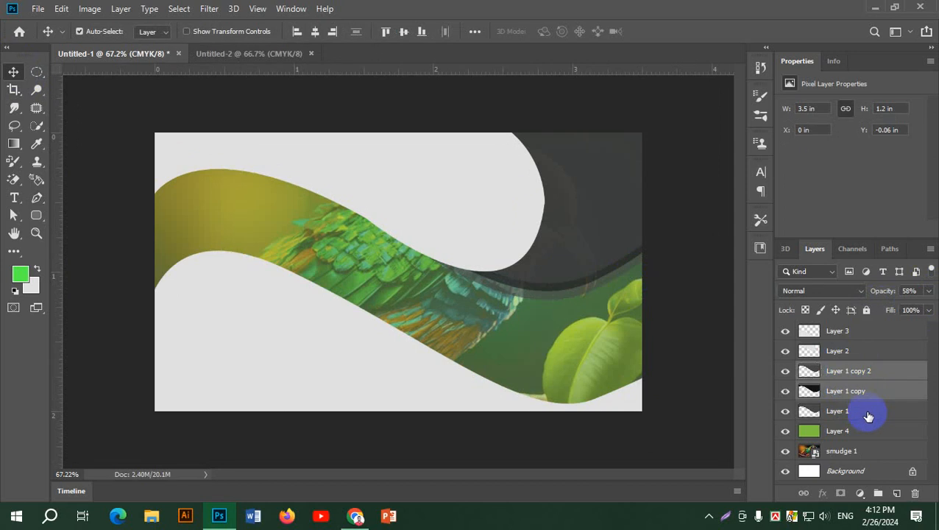
pyautogui.keyDown('shift'); pyautogui.click(869, 417); pyautogui.keyUp('shift')
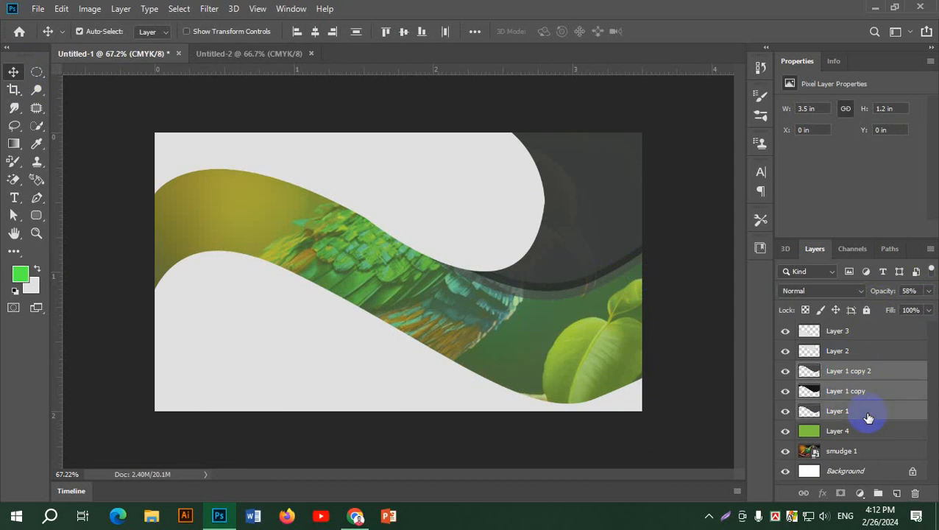
pyautogui.click(928, 310)
pyautogui.moveTo(929, 328); pyautogui.dragTo(904, 332)
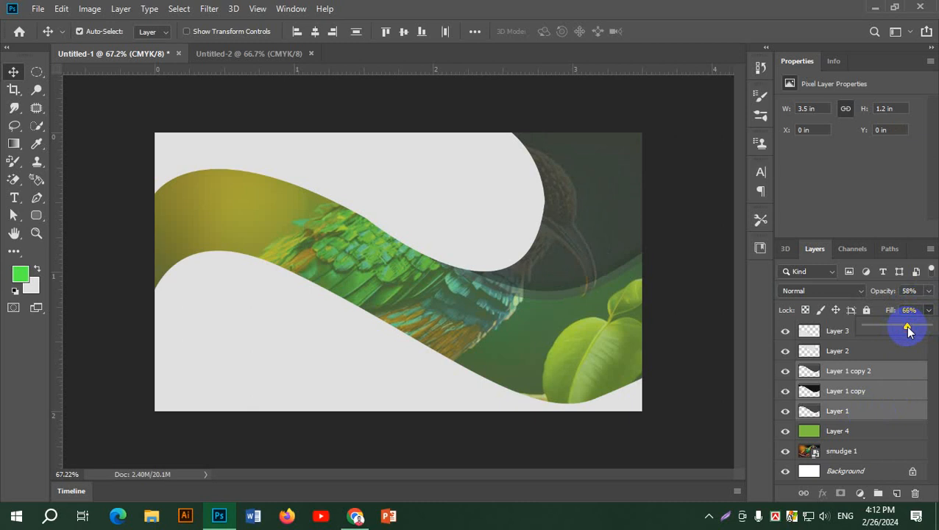
# Scale the smudge 1 bird photo up to about 57% and move it up and left.
pyautogui.click(701, 247)
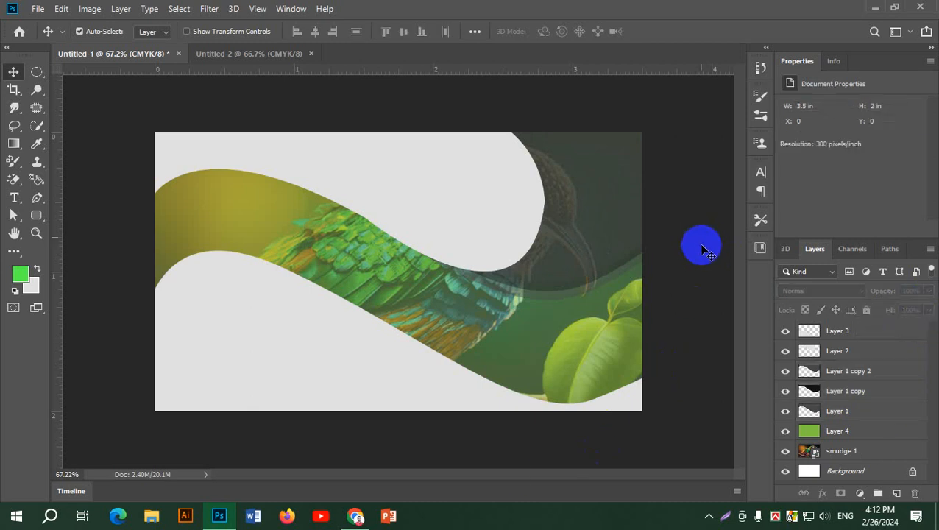
pyautogui.scroll(-2, 701, 248)
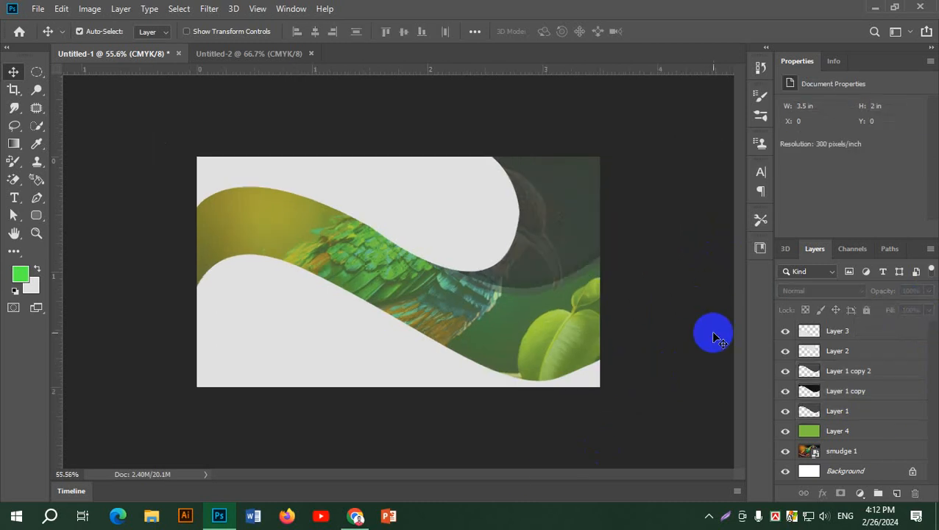
pyautogui.click(832, 461)
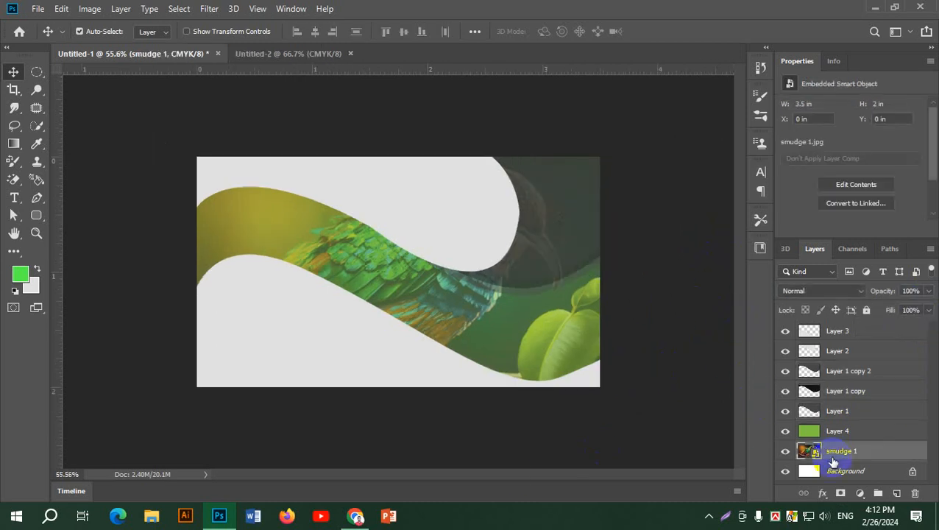
pyautogui.hotkey('ctrl', 't')
pyautogui.moveTo(596, 388); pyautogui.dragTo(728, 472)
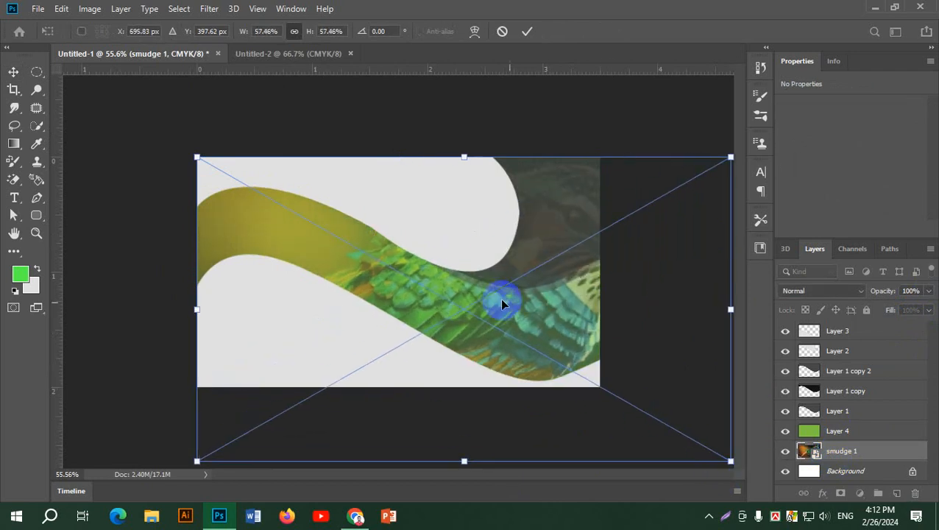
pyautogui.moveTo(552, 319); pyautogui.dragTo(520, 302)
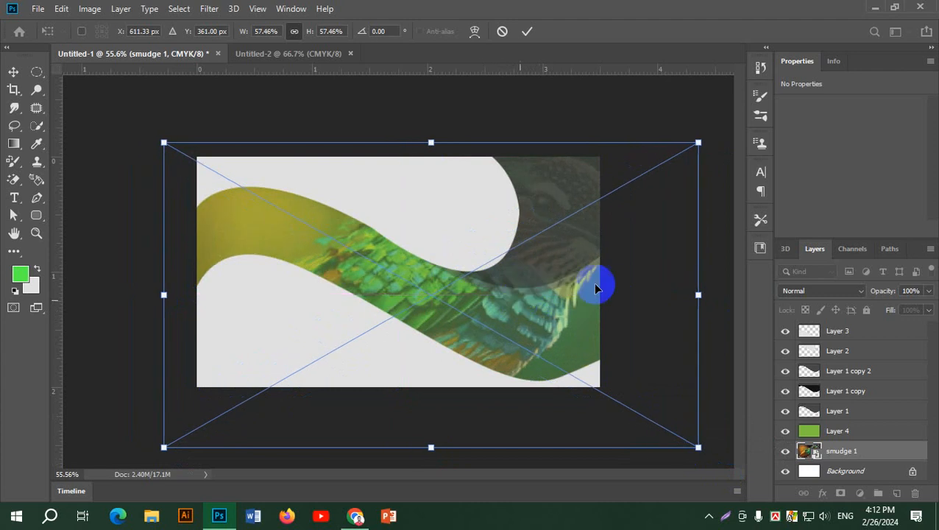
pyautogui.click(527, 31)
pyautogui.click(665, 229)
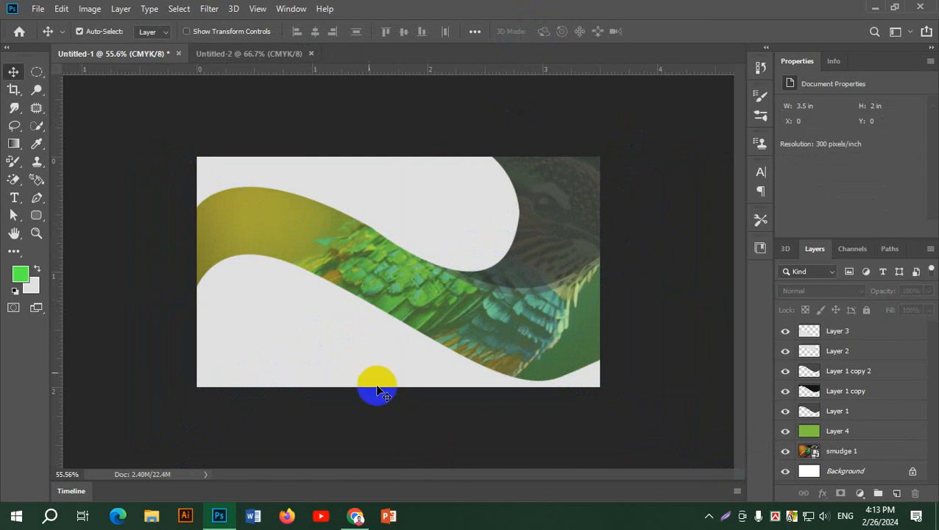
pyautogui.hotkey('alt', 'Tab')
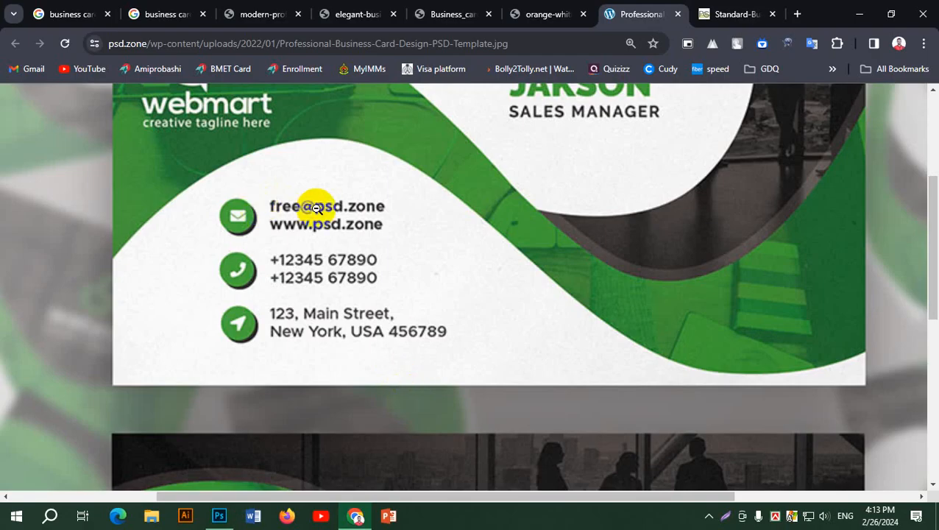
pyautogui.scroll(3, 315, 203)
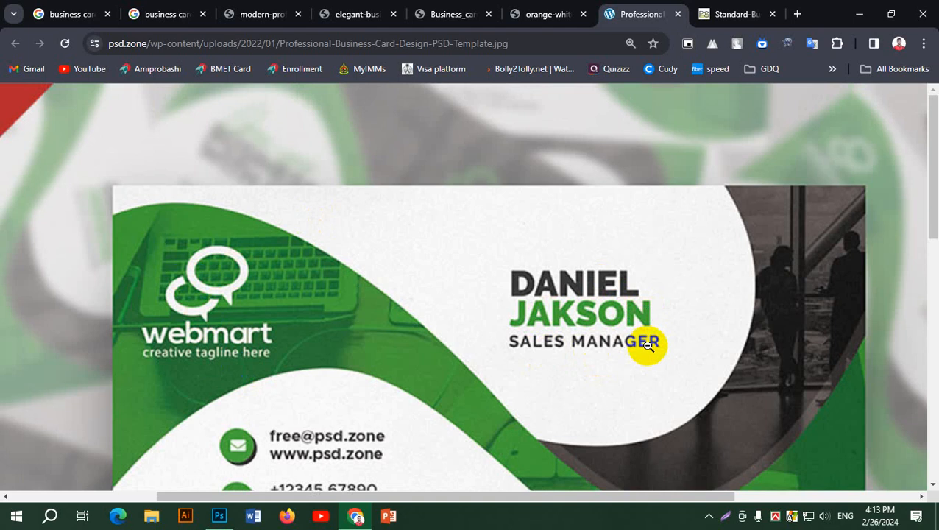
pyautogui.scroll(-3, 648, 343)
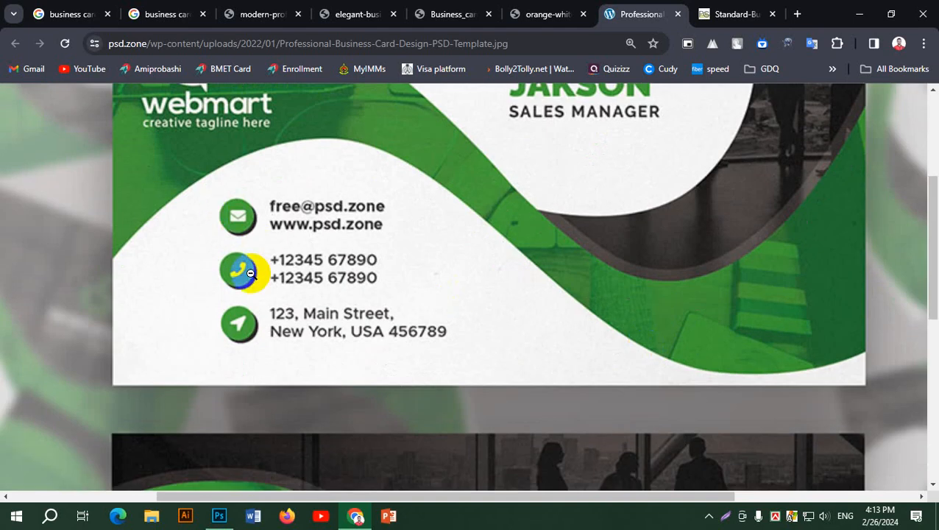
pyautogui.hotkey('alt', 'Tab')
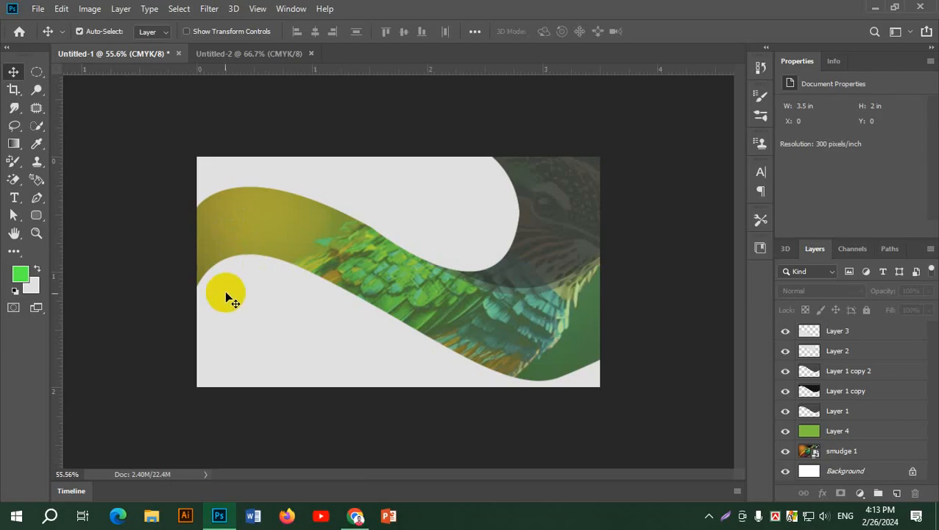
# Place 002-telephone-call.png from the Desktop png folder as an embedded layer.
pyautogui.click(59, 9)
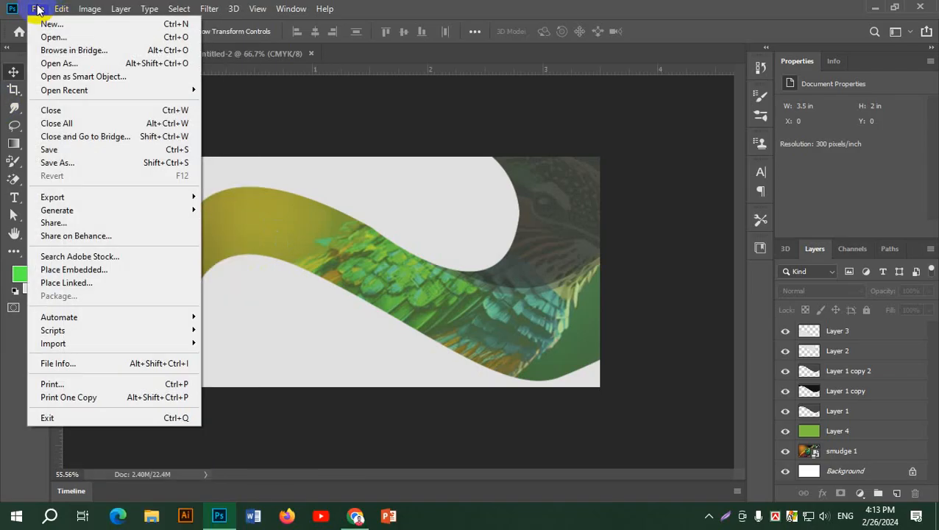
pyautogui.click(88, 270)
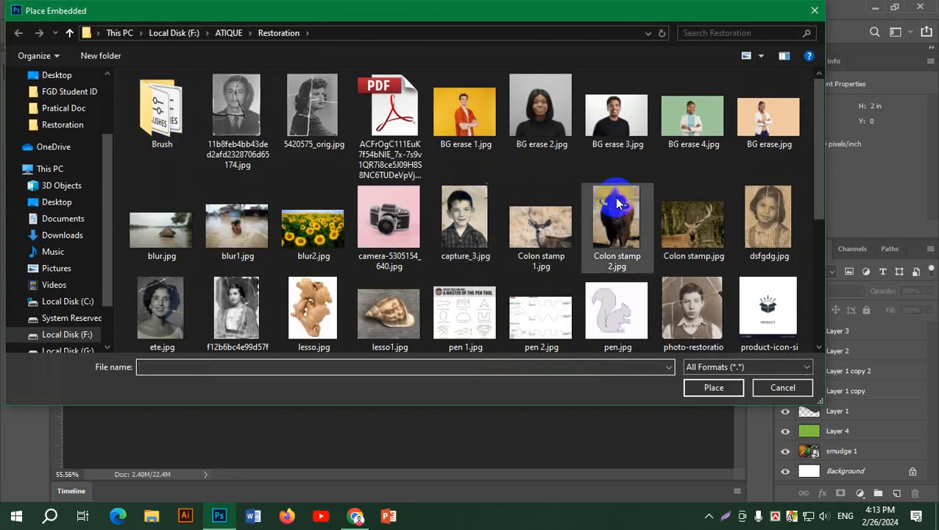
pyautogui.scroll(-3, 617, 203)
pyautogui.scroll(3, 614, 197)
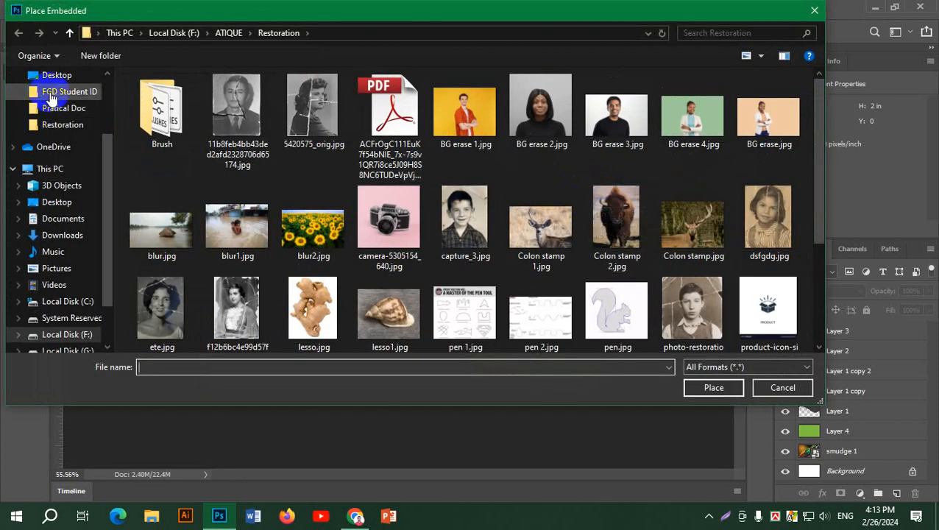
pyautogui.click(63, 80)
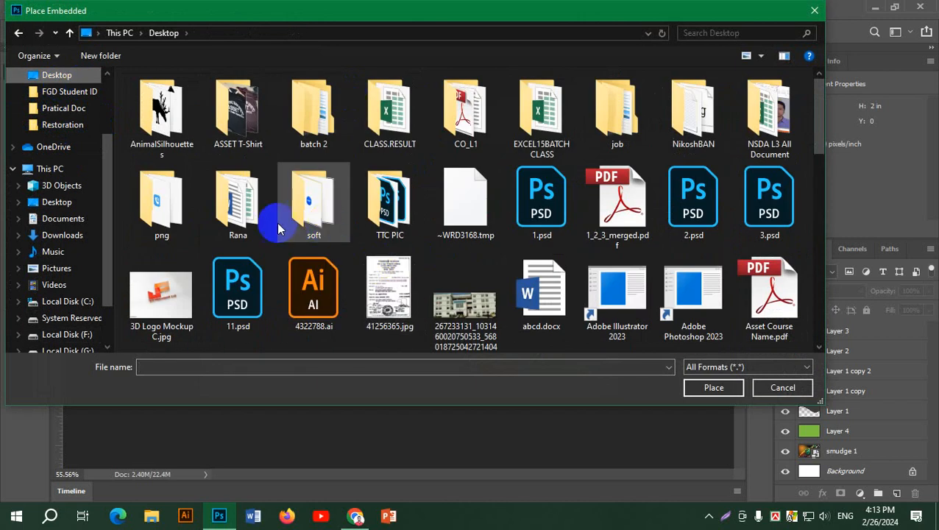
pyautogui.click(170, 230)
pyautogui.doubleClick(169, 230)
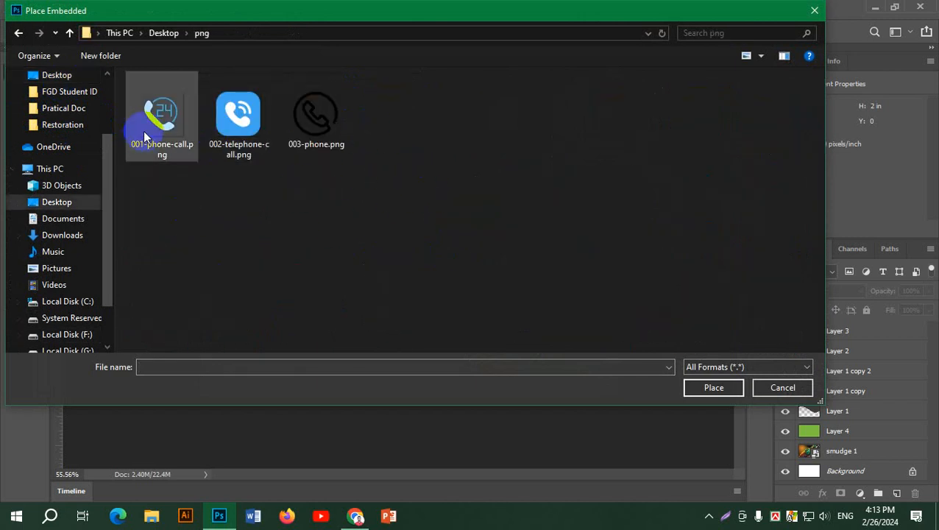
pyautogui.click(240, 112)
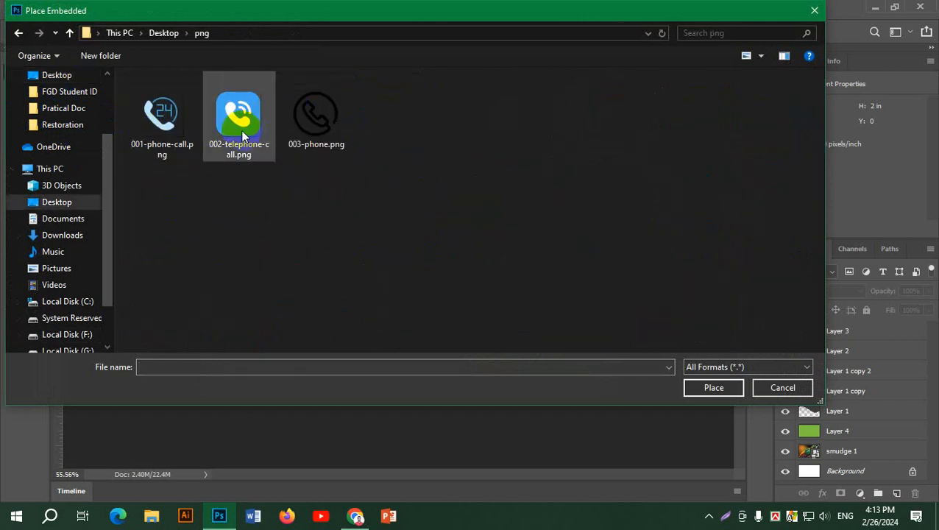
pyautogui.click(712, 389)
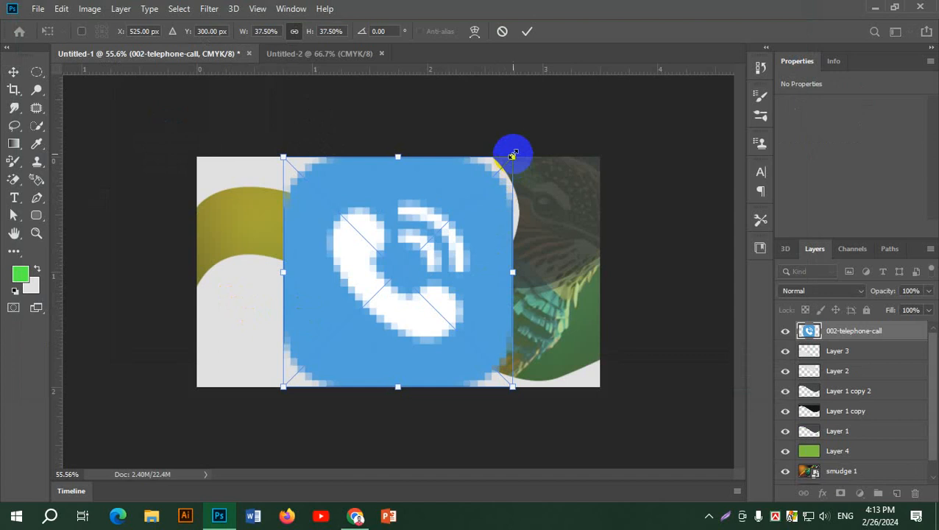
# Shrink the telephone icon to 0.153 in square and position it at the card's left, below the wave.
pyautogui.moveTo(473, 186); pyautogui.dragTo(547, 283)
pyautogui.click(527, 31)
pyautogui.scroll(6, 235, 307)
pyautogui.scroll(5, 566, 309)
pyautogui.moveTo(444, 306); pyautogui.dragTo(322, 258)
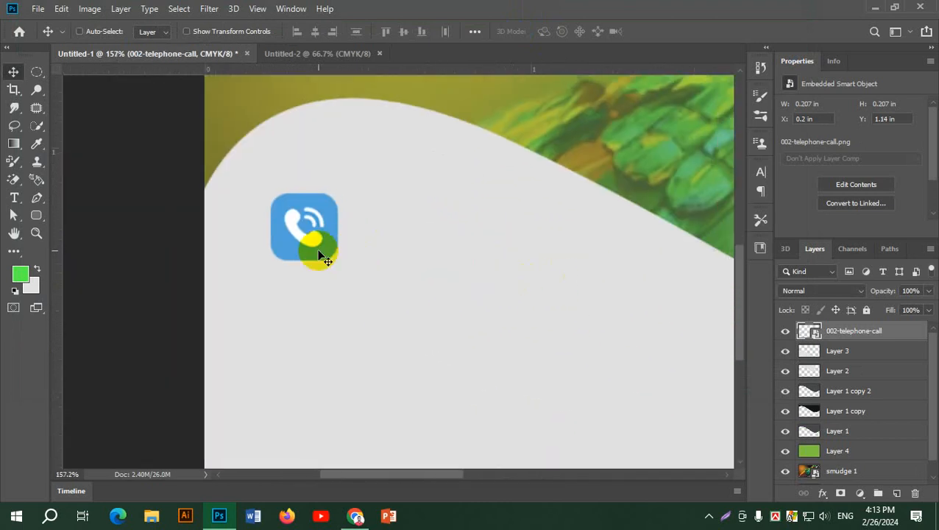
pyautogui.hotkey('ctrl', 't')
pyautogui.moveTo(338, 193); pyautogui.dragTo(308, 262)
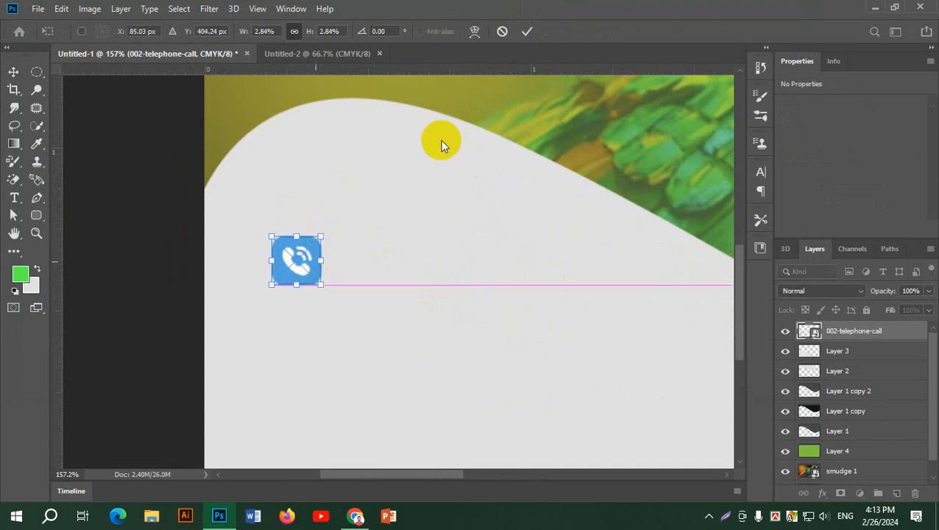
pyautogui.click(528, 34)
pyautogui.scroll(-2, 421, 327)
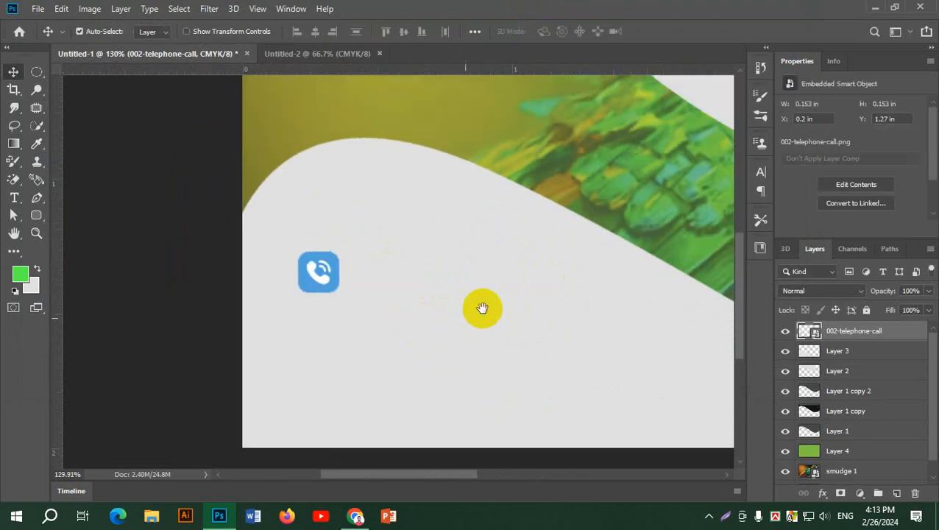
pyautogui.moveTo(483, 309); pyautogui.dragTo(356, 271)
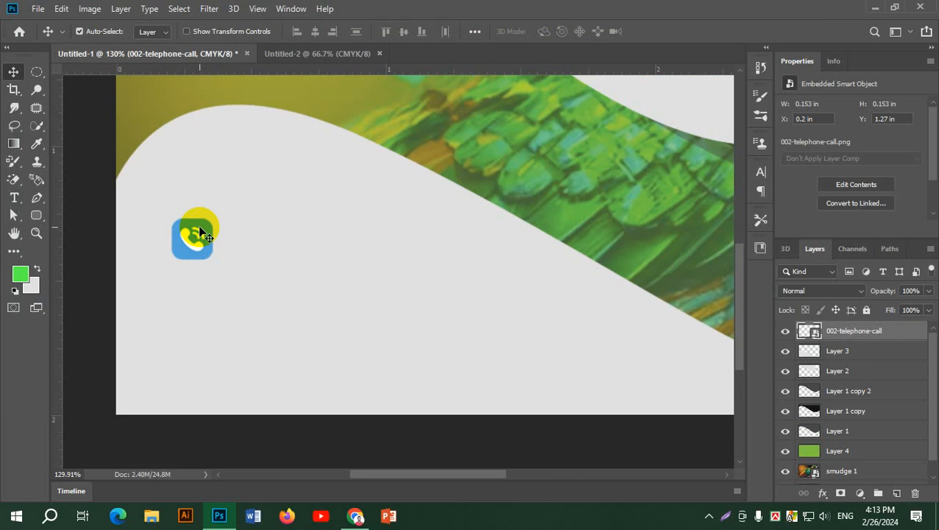
# Add a Color Overlay to the telephone layer, lowering its opacity and trying Darken, Screen and Overlay modes.
pyautogui.doubleClick(908, 337)
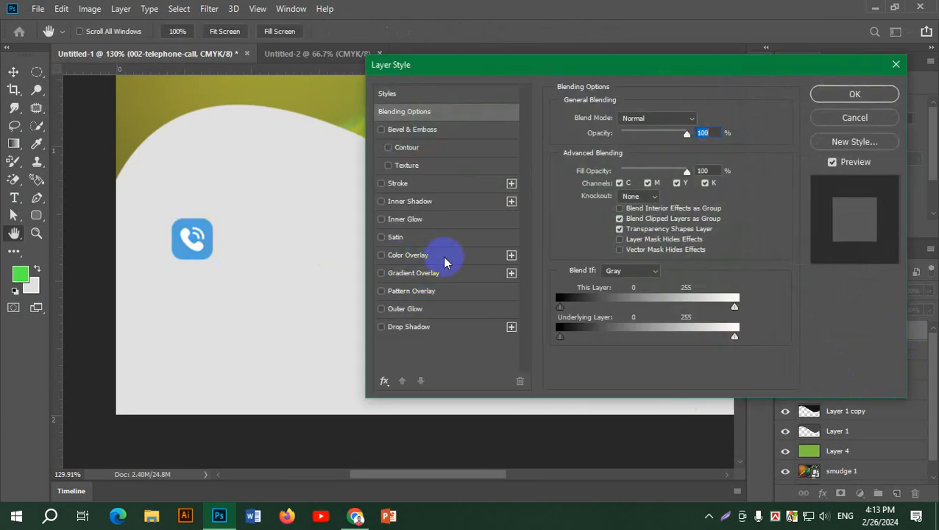
pyautogui.click(420, 255)
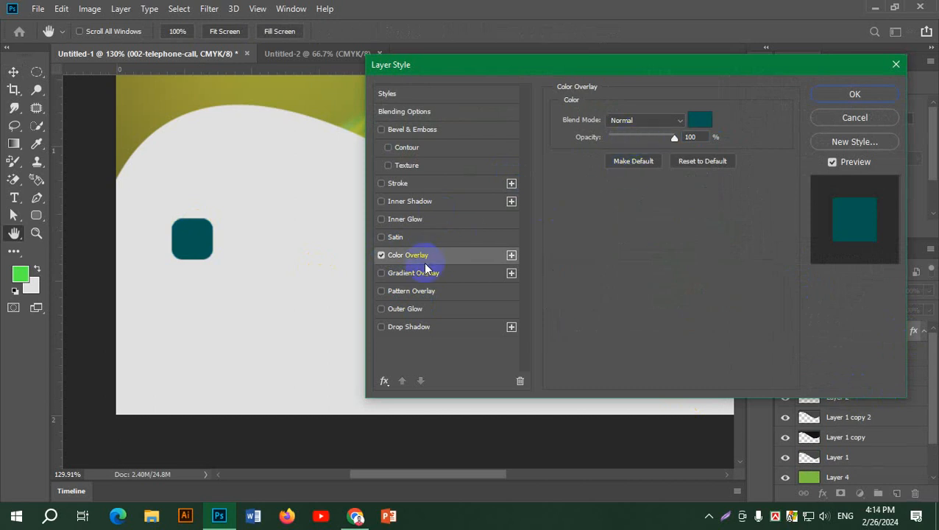
pyautogui.click(700, 122)
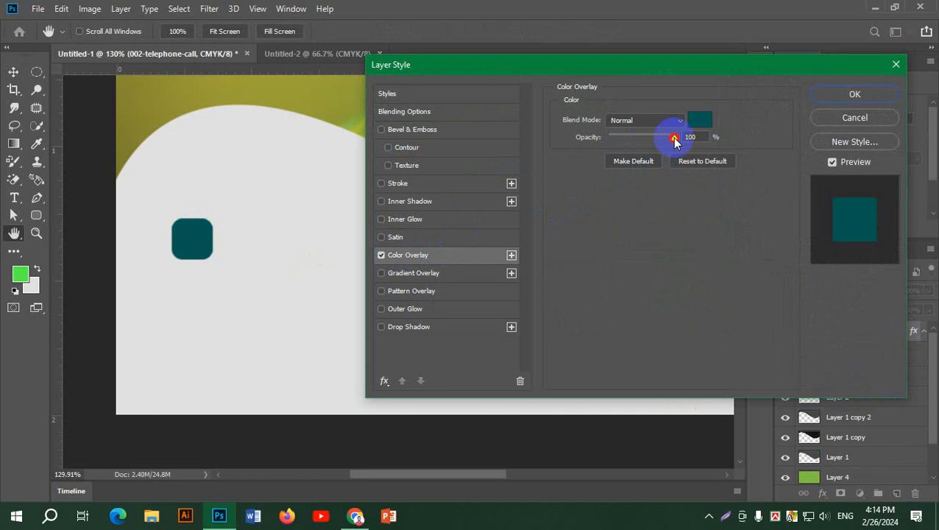
pyautogui.moveTo(675, 138); pyautogui.dragTo(629, 139)
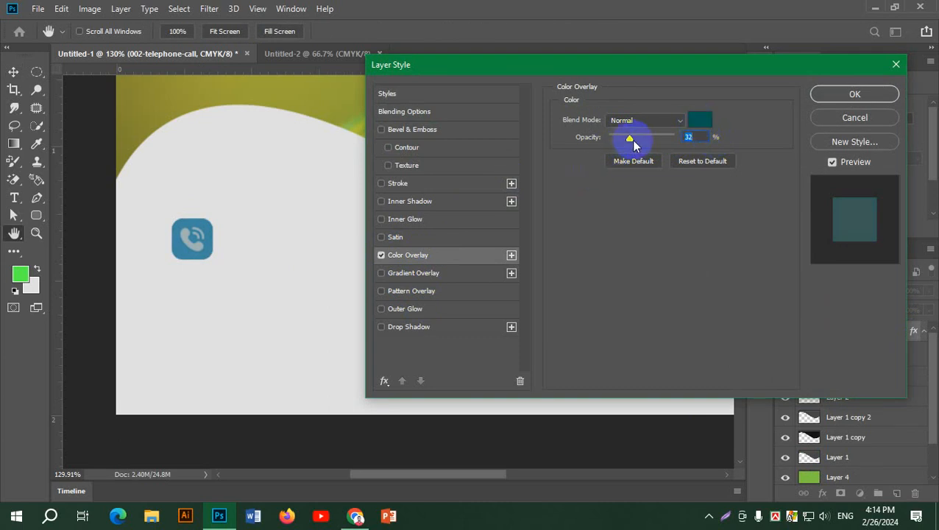
pyautogui.click(649, 122)
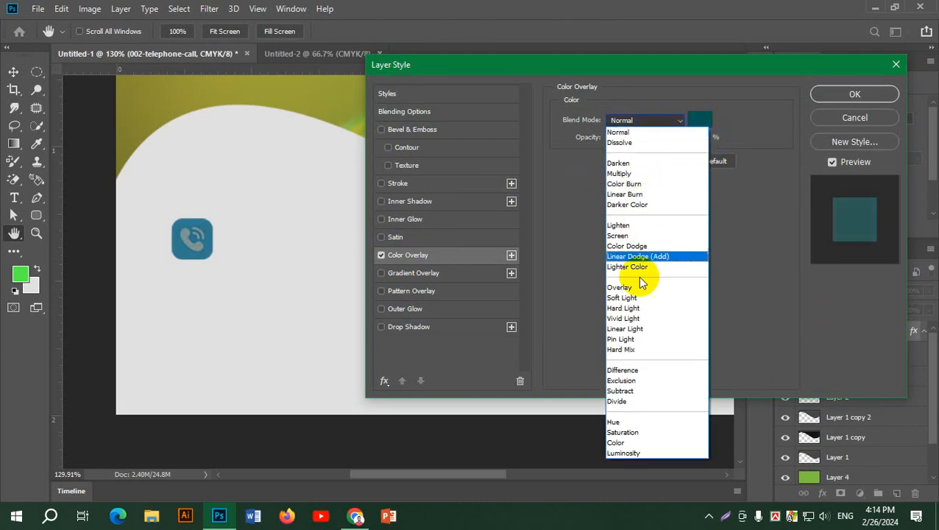
pyautogui.click(626, 162)
pyautogui.click(639, 120)
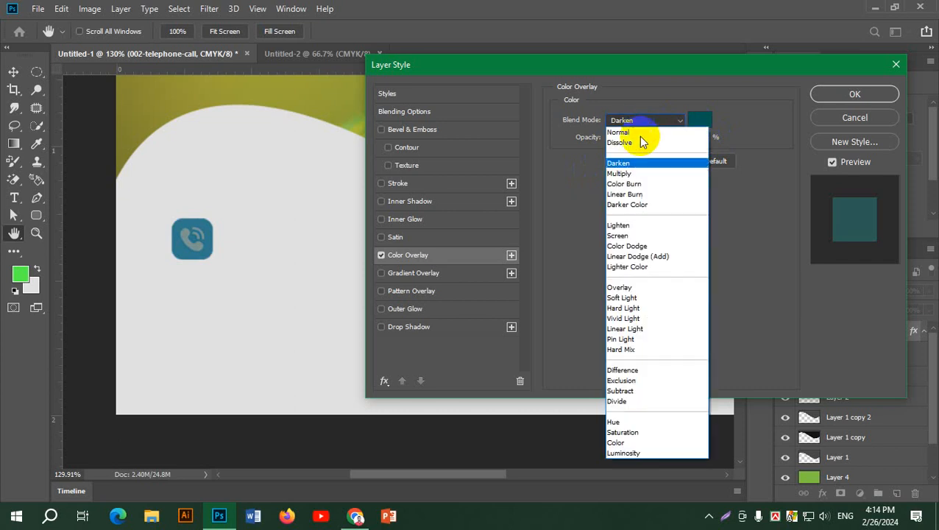
pyautogui.click(630, 236)
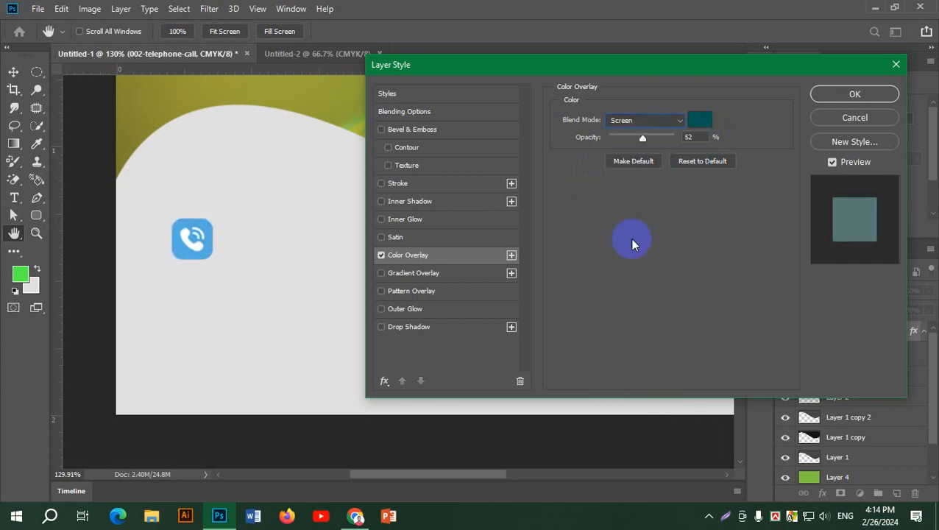
pyautogui.click(645, 122)
pyautogui.click(625, 285)
# Change the overlay colour to a bright green and test Soft Light at higher opacity.
pyautogui.click(695, 122)
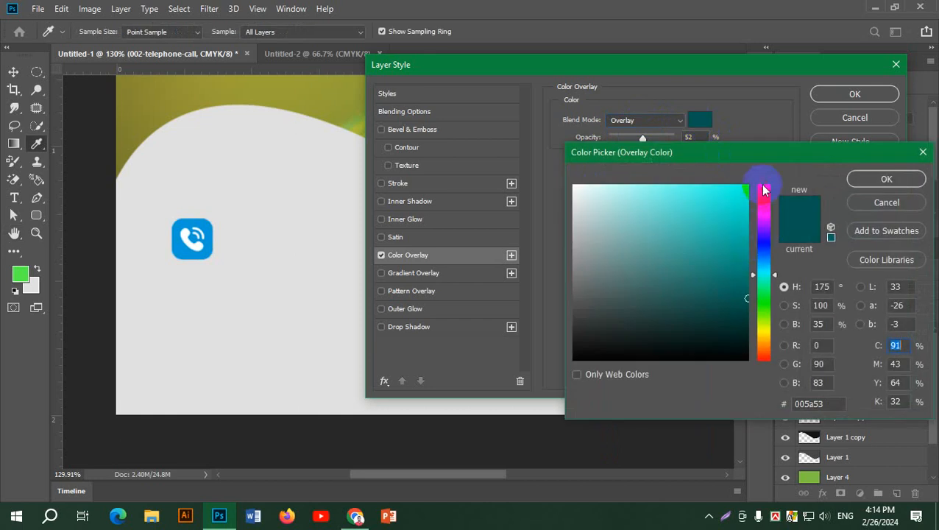
pyautogui.click(766, 311)
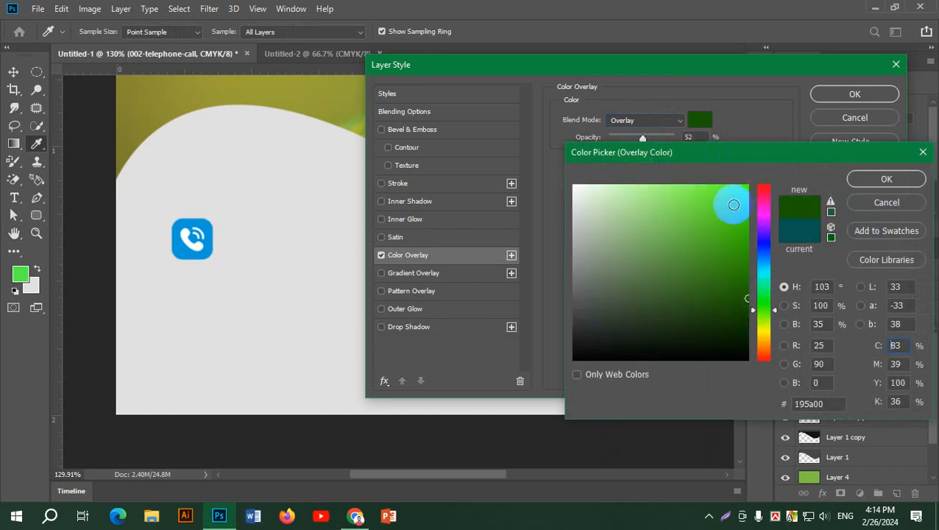
pyautogui.click(745, 250)
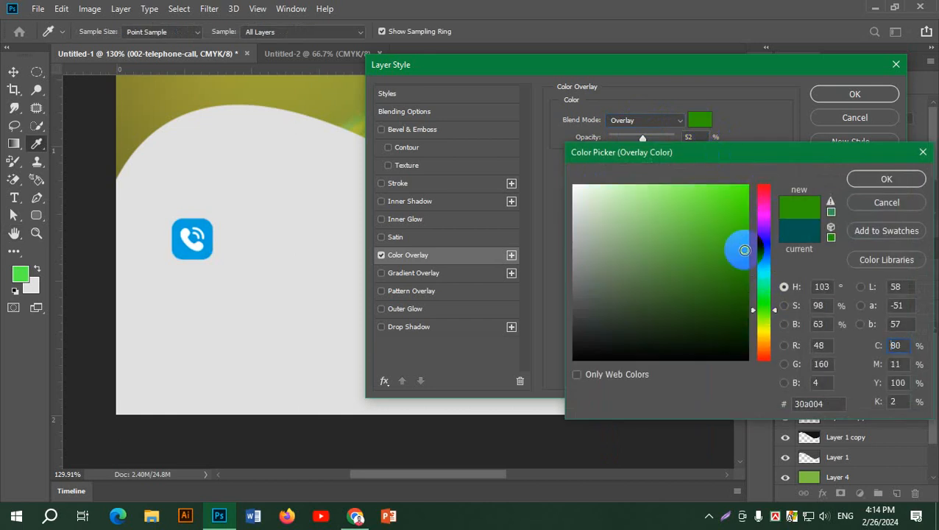
pyautogui.click(886, 179)
pyautogui.moveTo(646, 138); pyautogui.dragTo(654, 140)
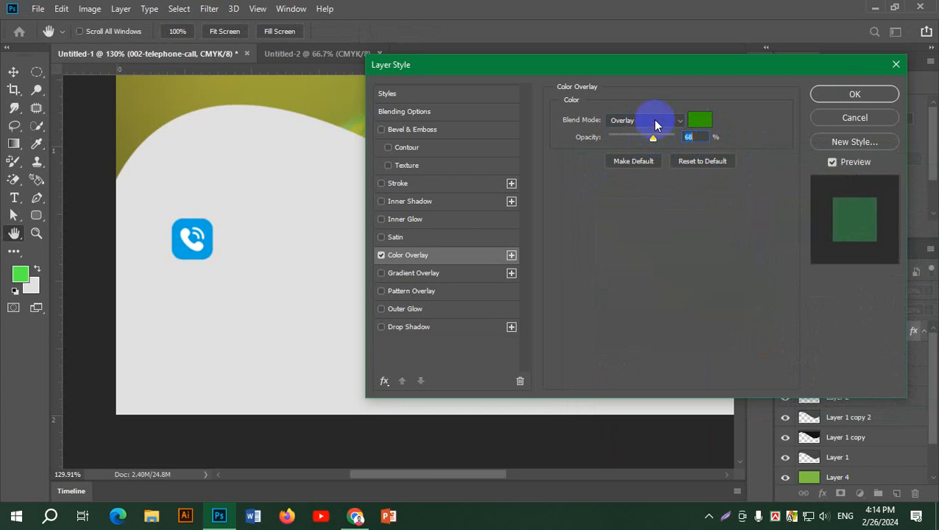
pyautogui.click(651, 120)
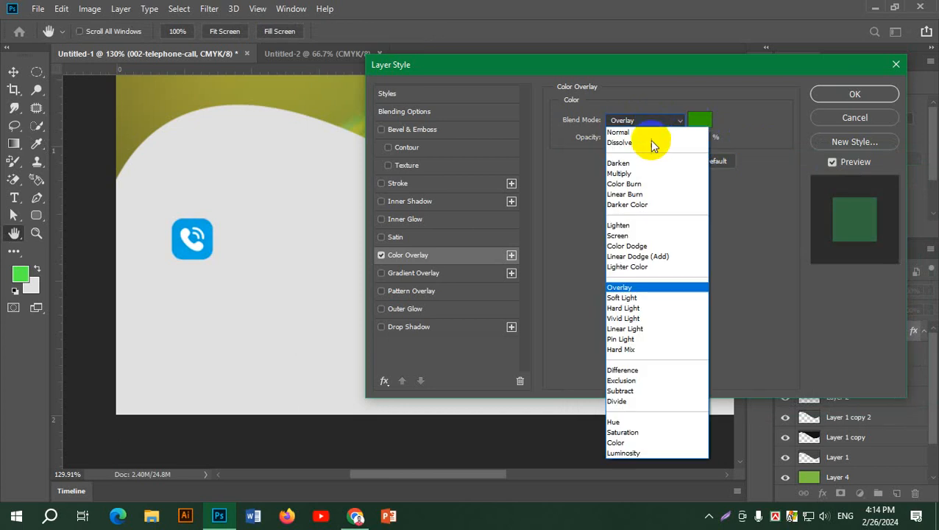
pyautogui.click(623, 297)
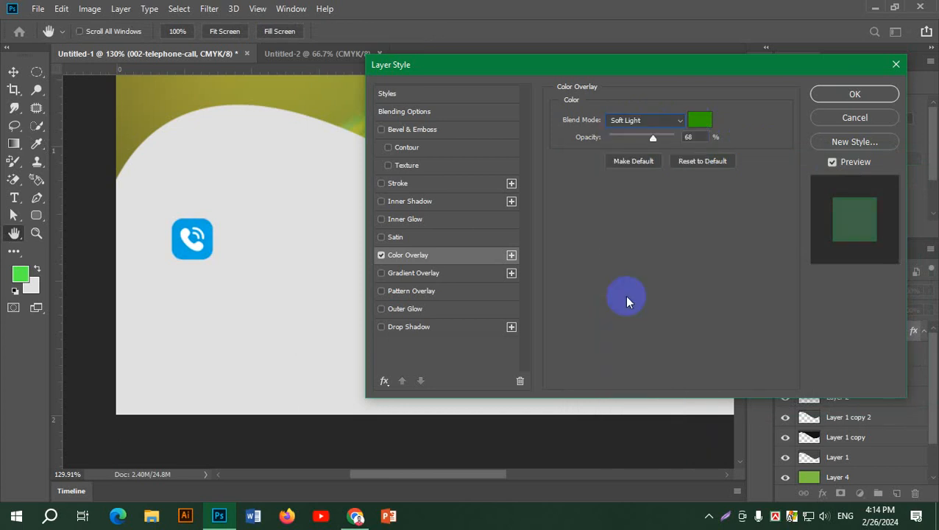
pyautogui.moveTo(654, 138); pyautogui.dragTo(678, 151)
# Return the overlay to Normal mode at about 33% opacity and enable Drop Shadow.
pyautogui.click(648, 120)
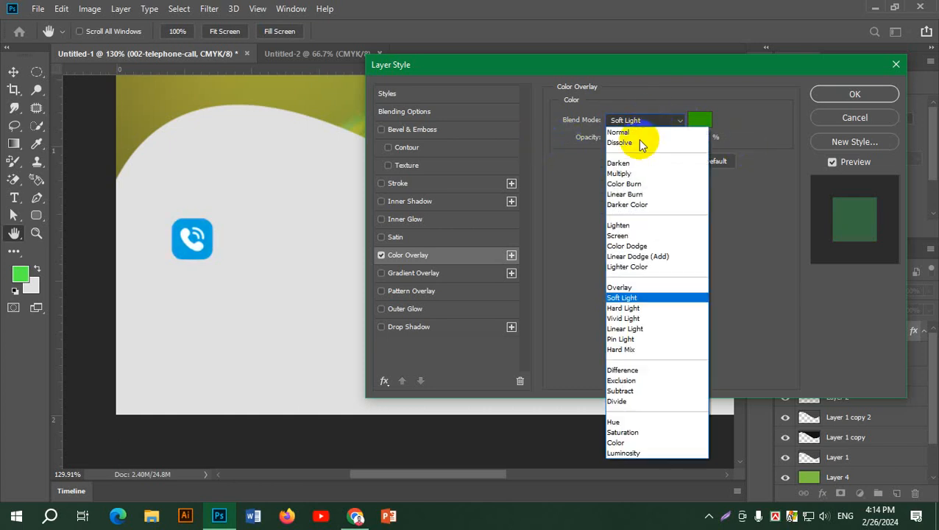
pyautogui.click(631, 131)
pyautogui.click(666, 140)
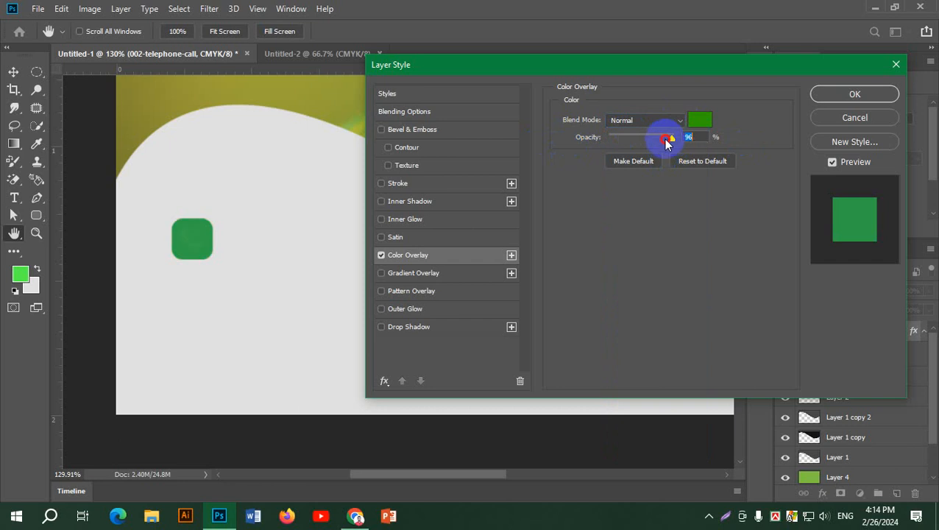
pyautogui.moveTo(666, 142); pyautogui.dragTo(633, 151)
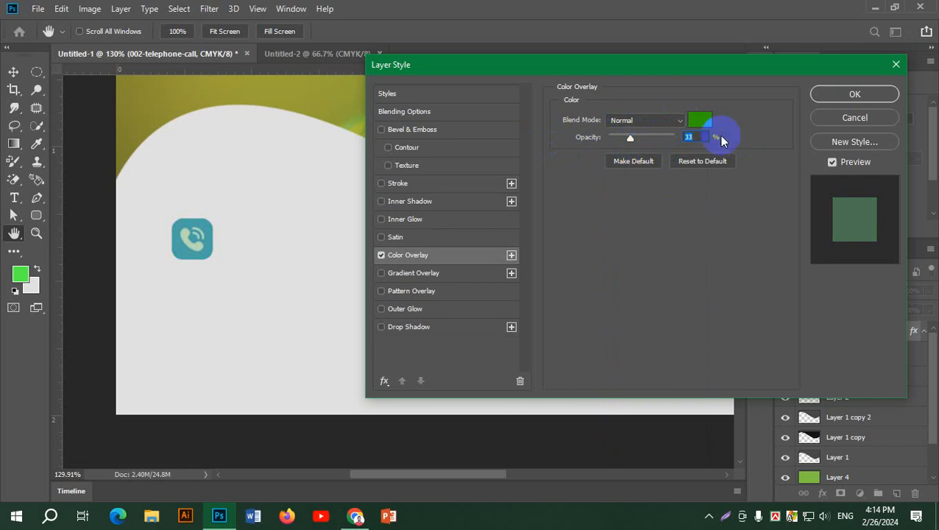
pyautogui.click(422, 333)
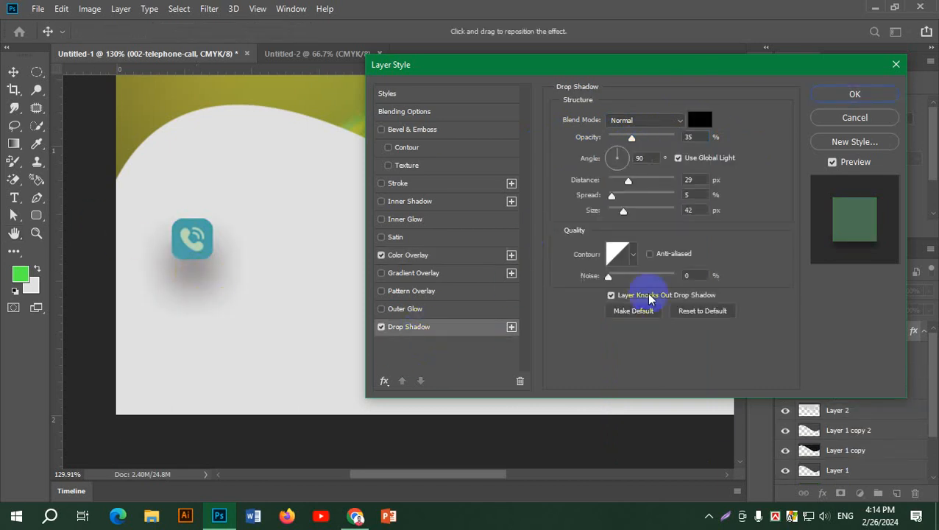
# Give the drop shadow 4 px size, 7 px distance and a 131° angle, then apply the effects.
pyautogui.click(626, 213)
pyautogui.moveTo(622, 211); pyautogui.dragTo(614, 212)
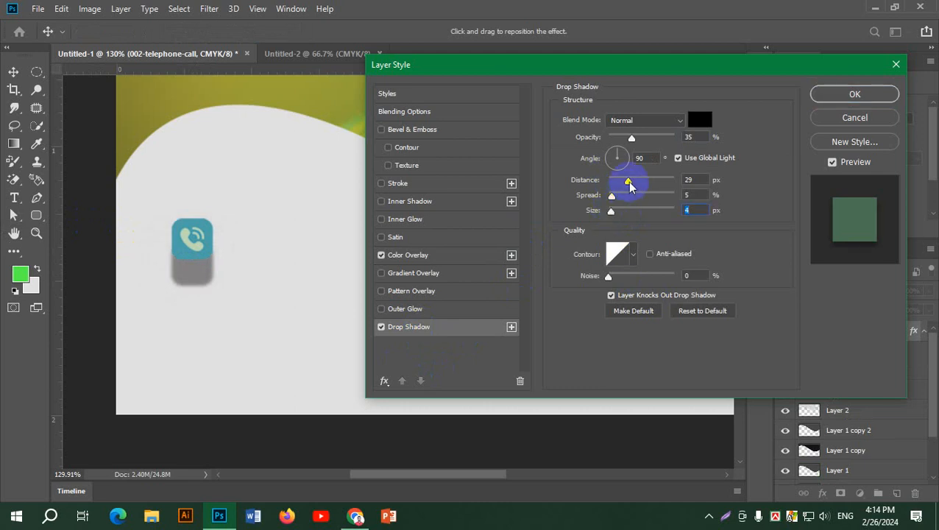
pyautogui.moveTo(628, 181); pyautogui.dragTo(615, 191)
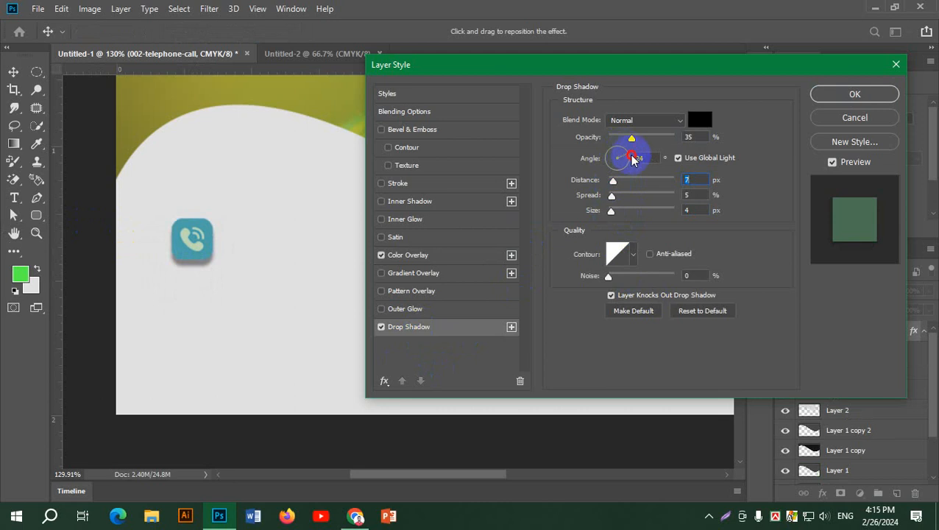
pyautogui.moveTo(632, 159); pyautogui.dragTo(635, 164)
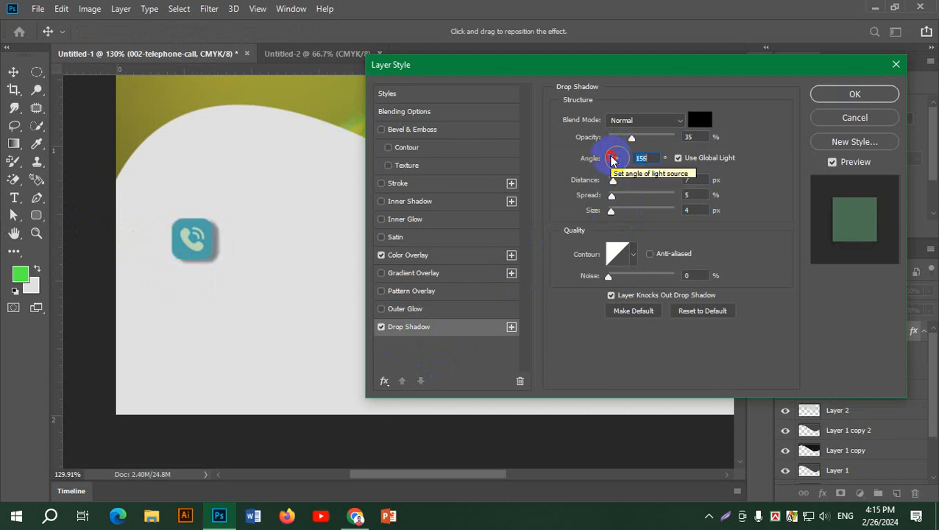
pyautogui.click(612, 160)
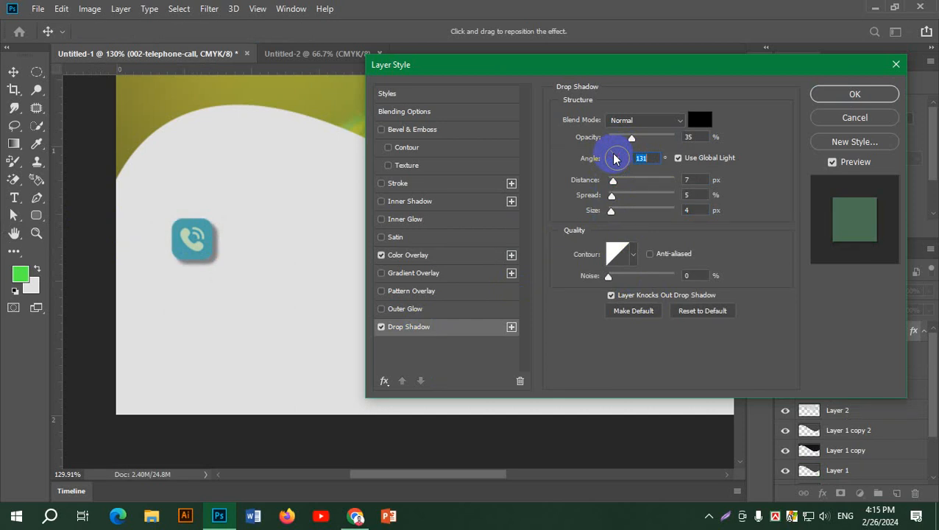
pyautogui.click(877, 102)
pyautogui.moveTo(581, 185); pyautogui.dragTo(399, 425)
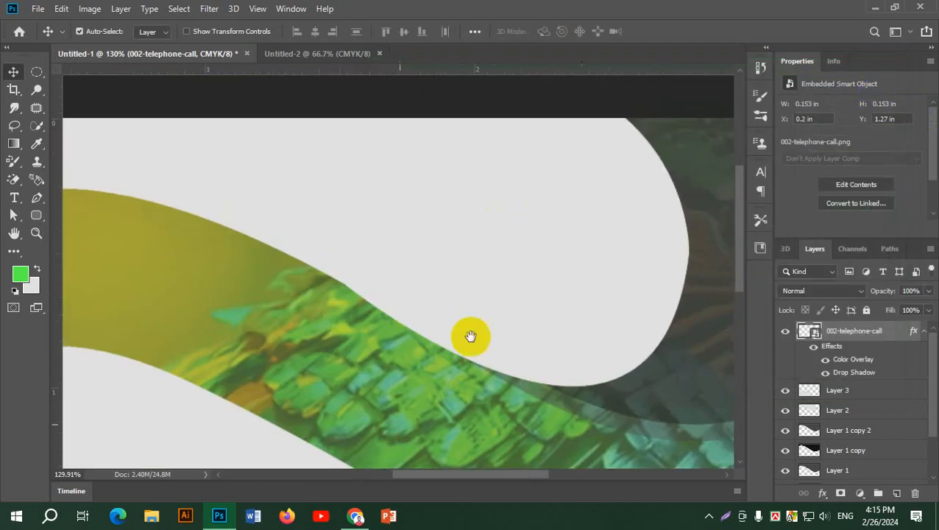
# Create a Lorem Ipsum text layer near the card's top set to 26 pt.
pyautogui.hscroll(-3, 531, 250)
pyautogui.click(14, 201)
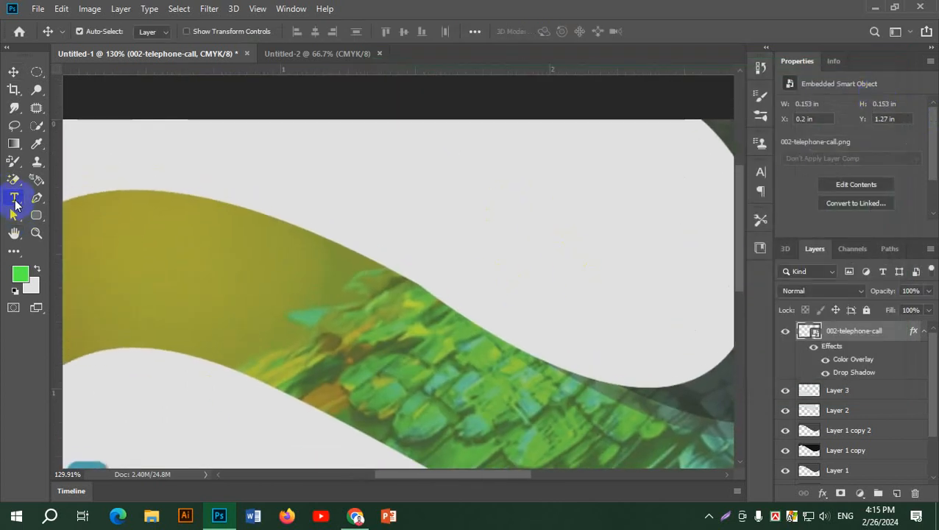
pyautogui.click(455, 193)
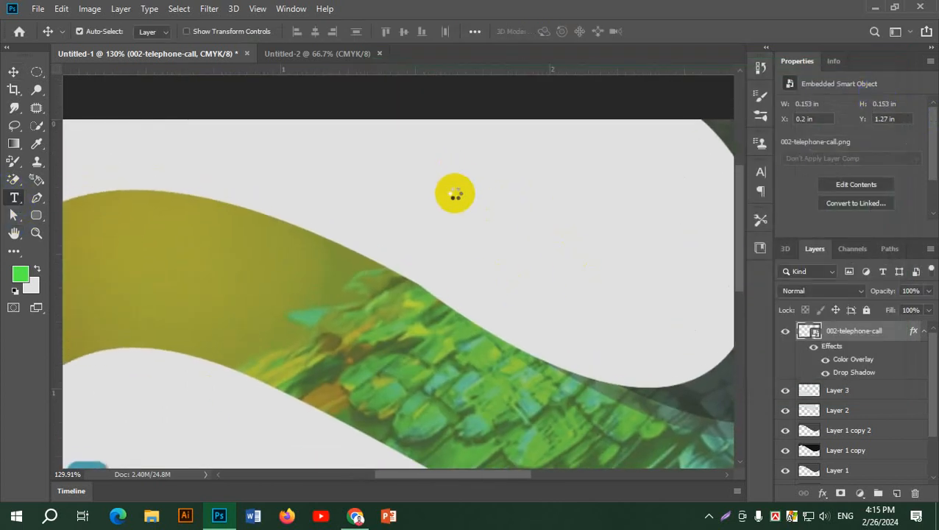
pyautogui.click(494, 192)
pyautogui.scroll(-4, 538, 254)
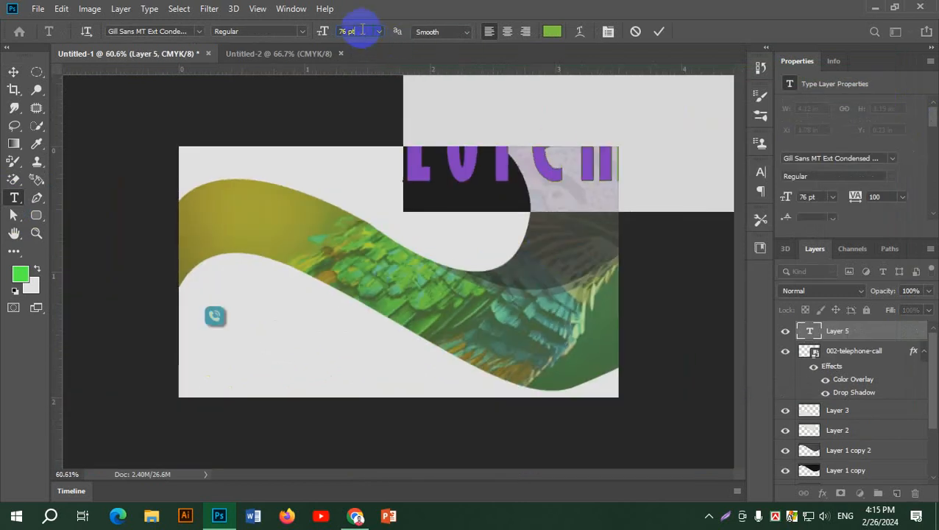
pyautogui.write('6')
pyautogui.press('Return')
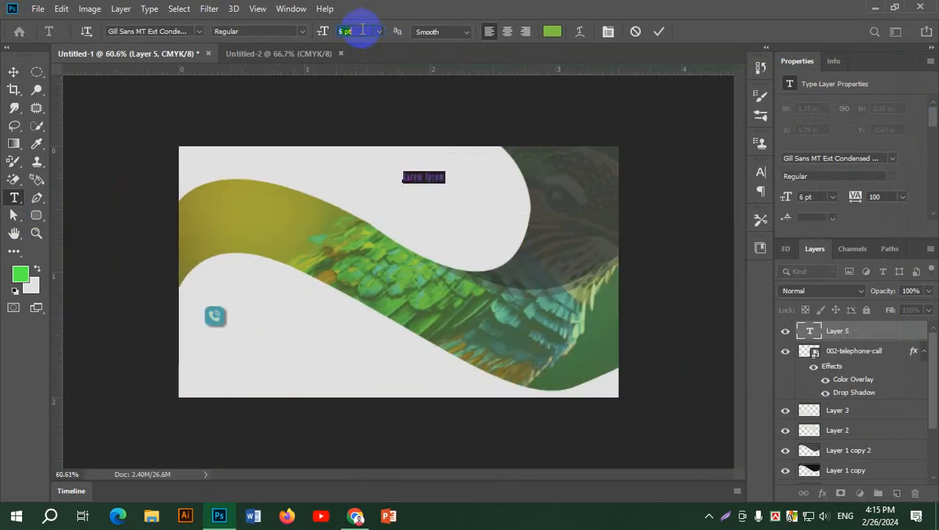
pyautogui.write('2')
pyautogui.press('Return')
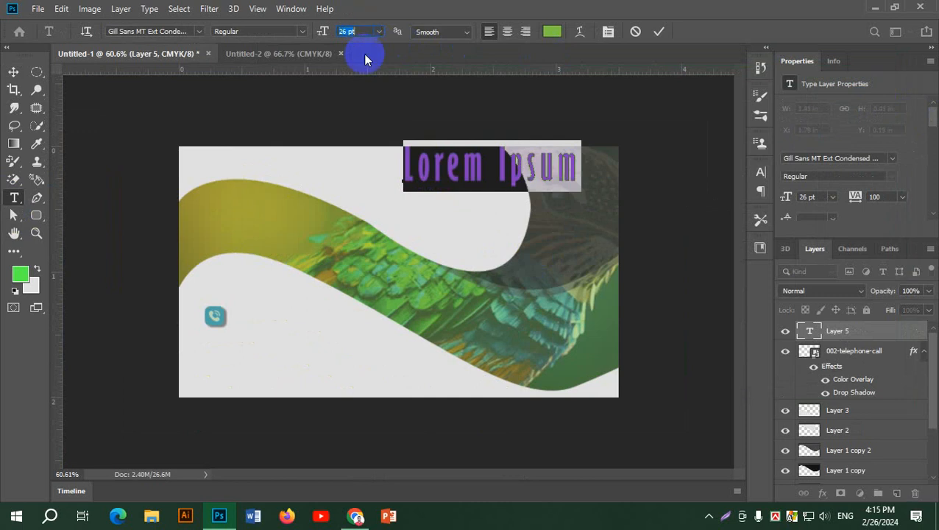
pyautogui.hotkey('alt', 'Tab')
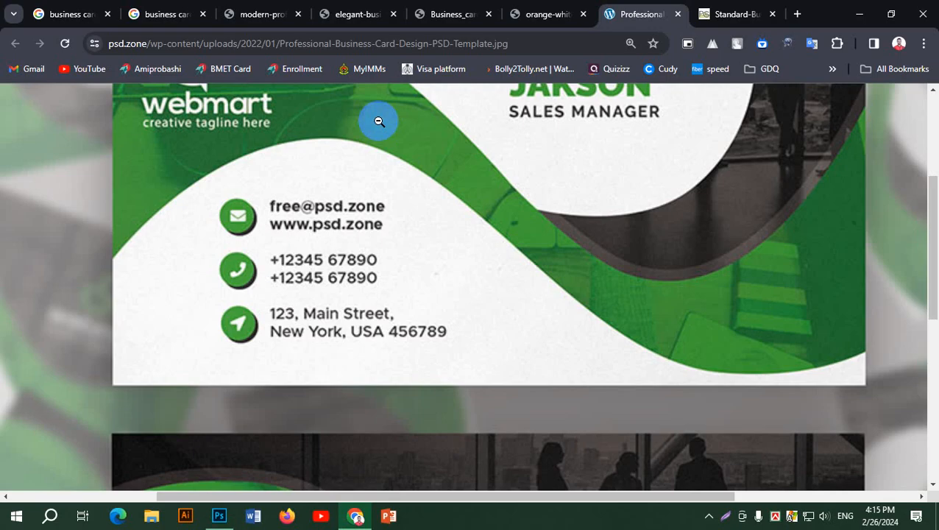
pyautogui.scroll(3, 537, 136)
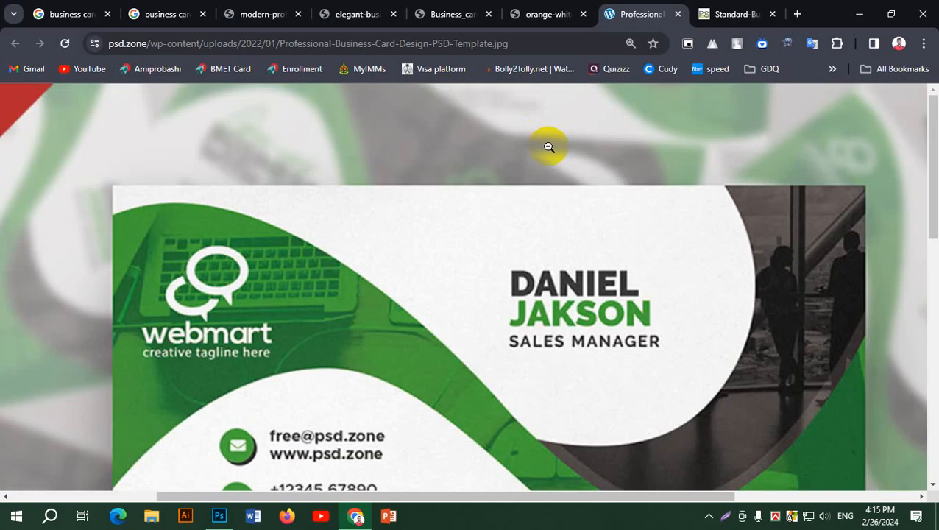
pyautogui.hotkey('alt', 'Tab')
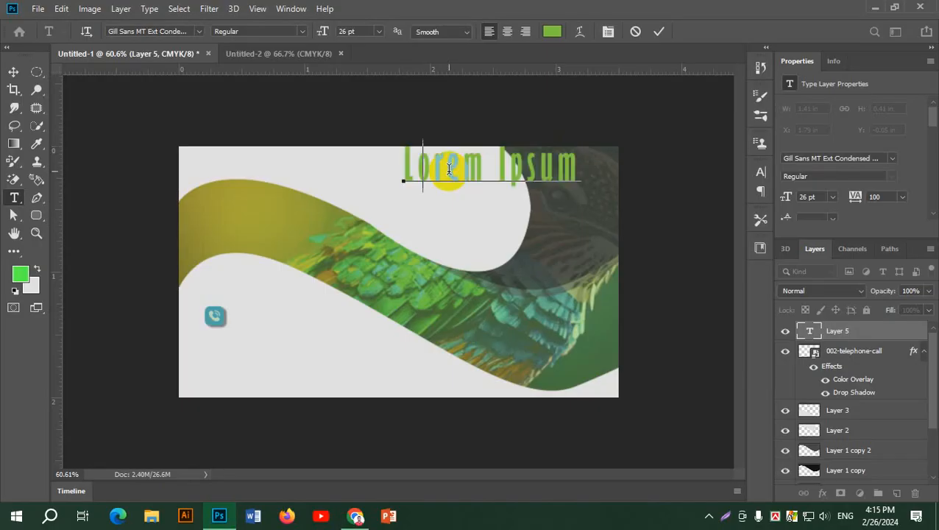
# Type the cardholder's first and last name on two lines and colour the text blue #4251c2.
pyautogui.write('DANIAL')
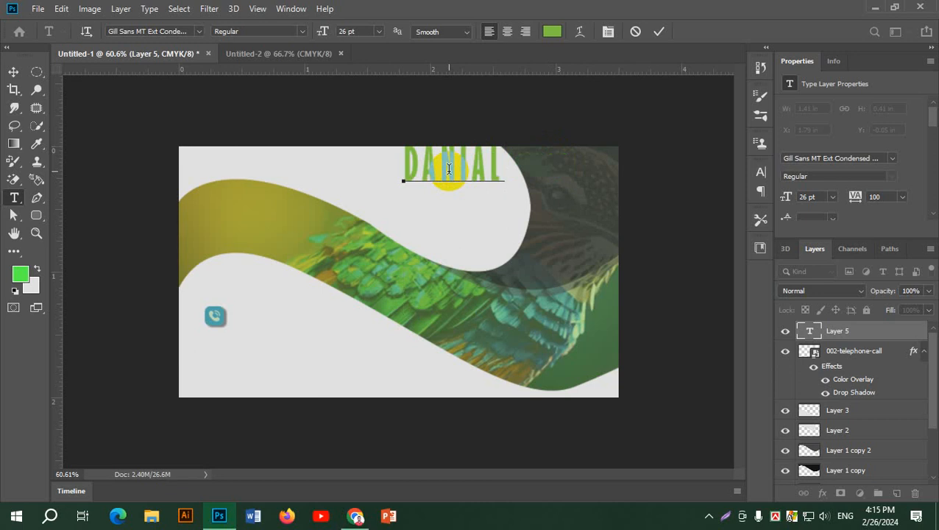
pyautogui.press('Return')
pyautogui.write('JALKSON')
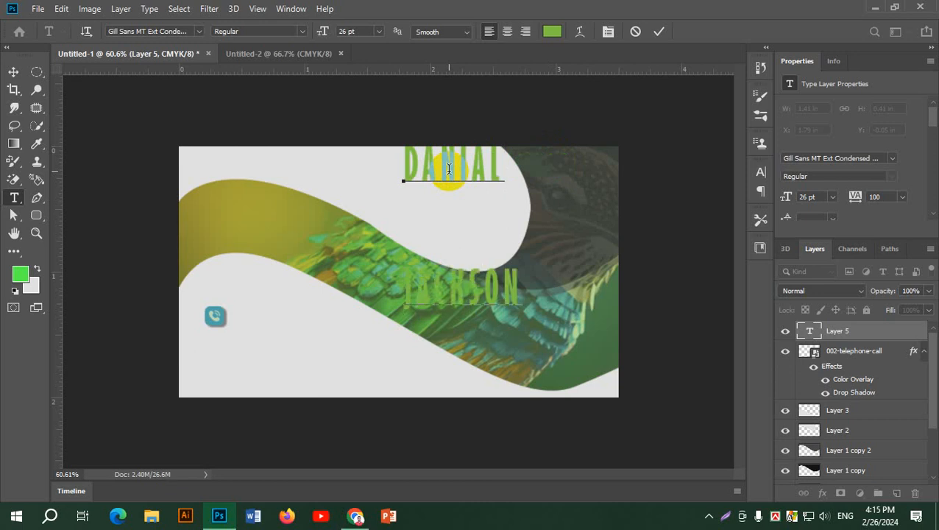
pyautogui.press('ctrl')
pyautogui.hotkey('ctrl', 'a')
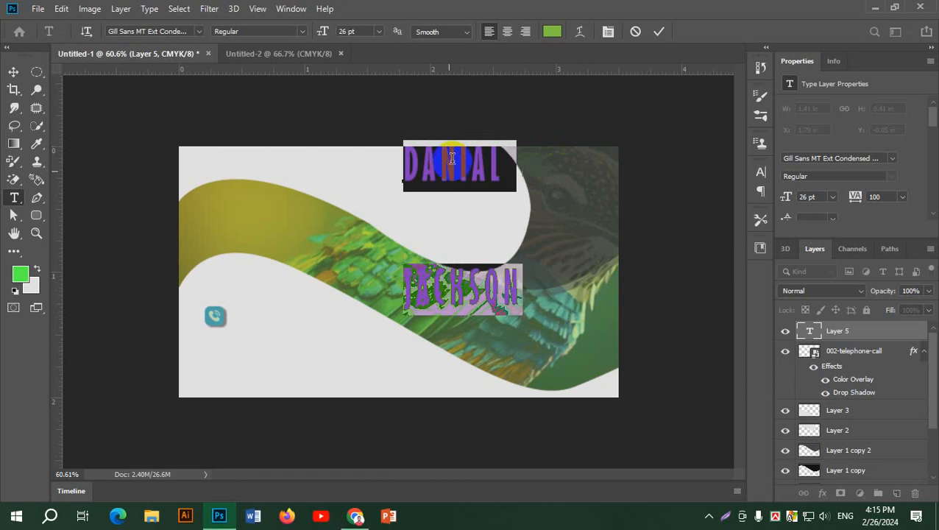
pyautogui.click(552, 32)
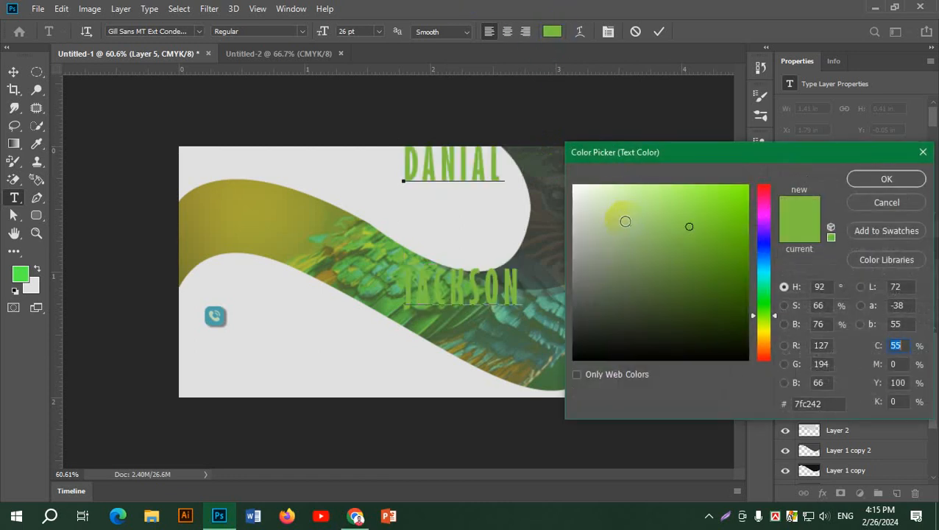
pyautogui.click(765, 248)
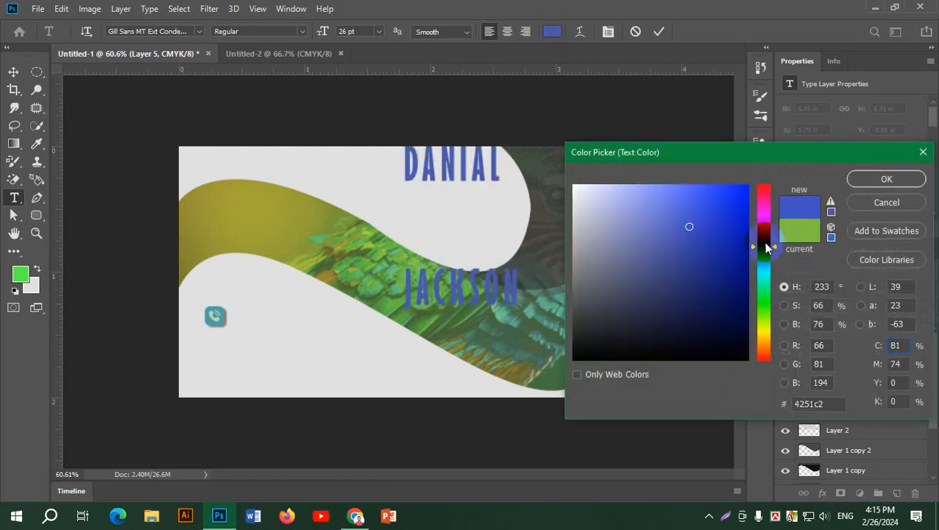
pyautogui.press('Return')
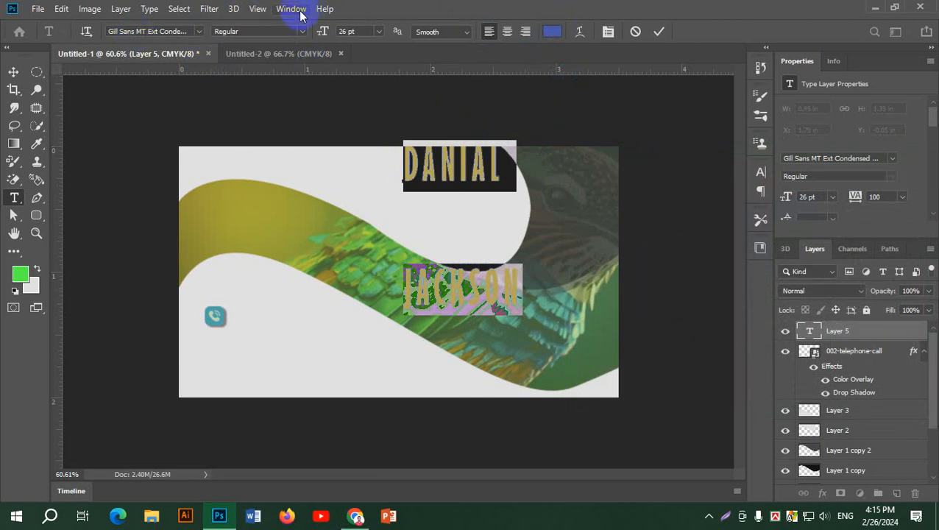
# In the Character panel, set the name to 15 pt size with 14 pt leading.
pyautogui.click(762, 171)
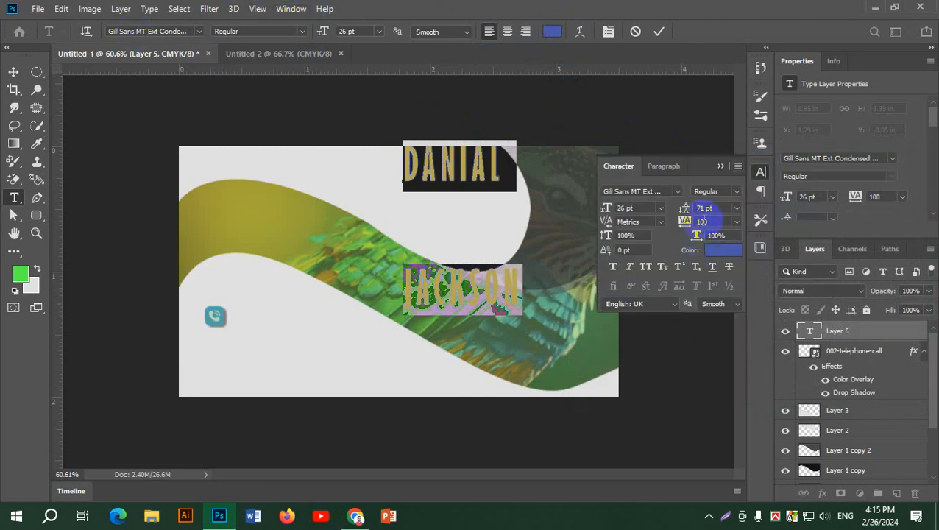
pyautogui.click(736, 209)
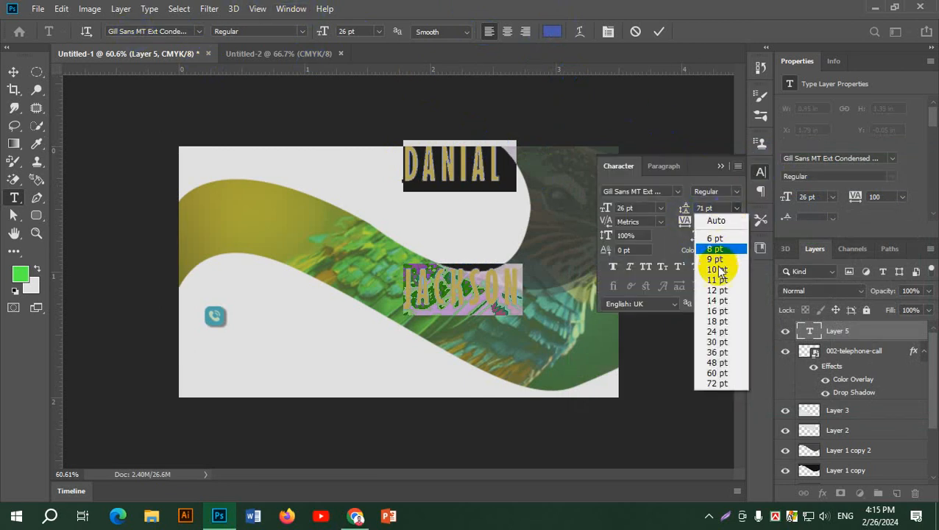
pyautogui.click(715, 290)
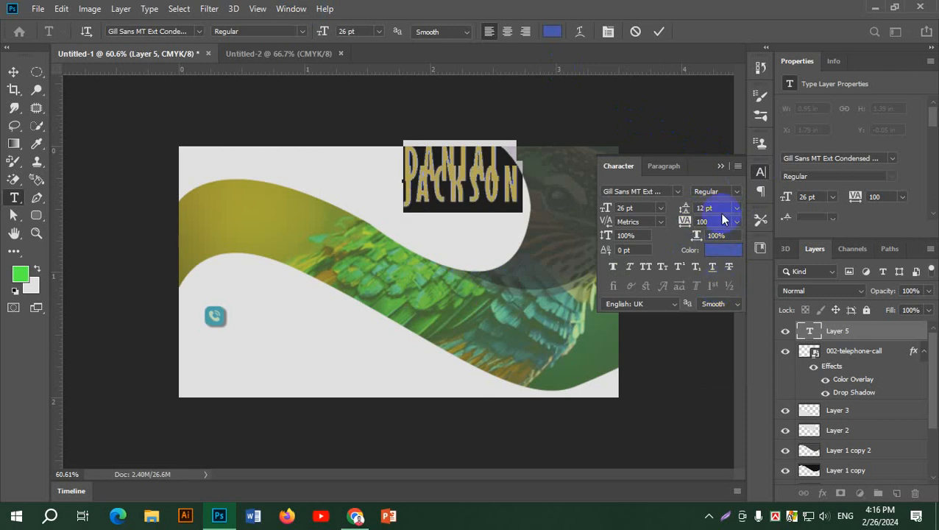
pyautogui.scroll(13, 723, 209)
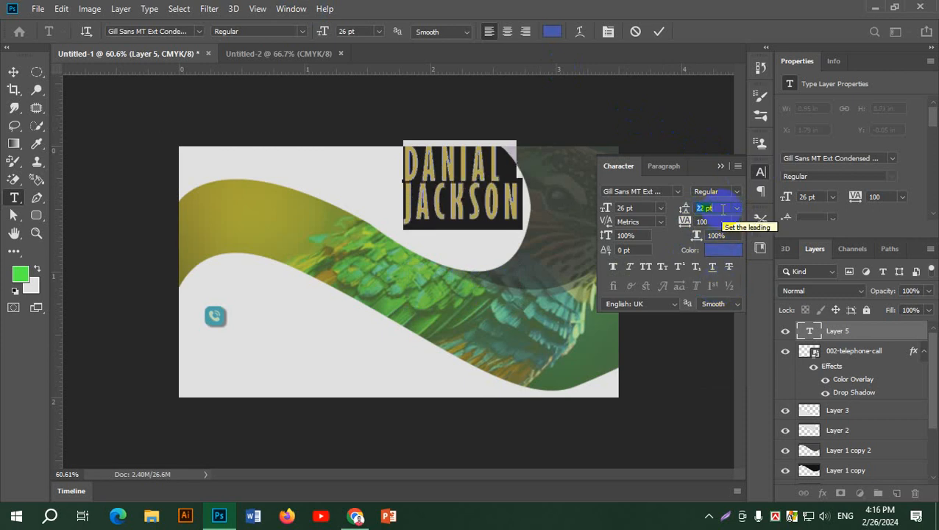
pyautogui.click(636, 208)
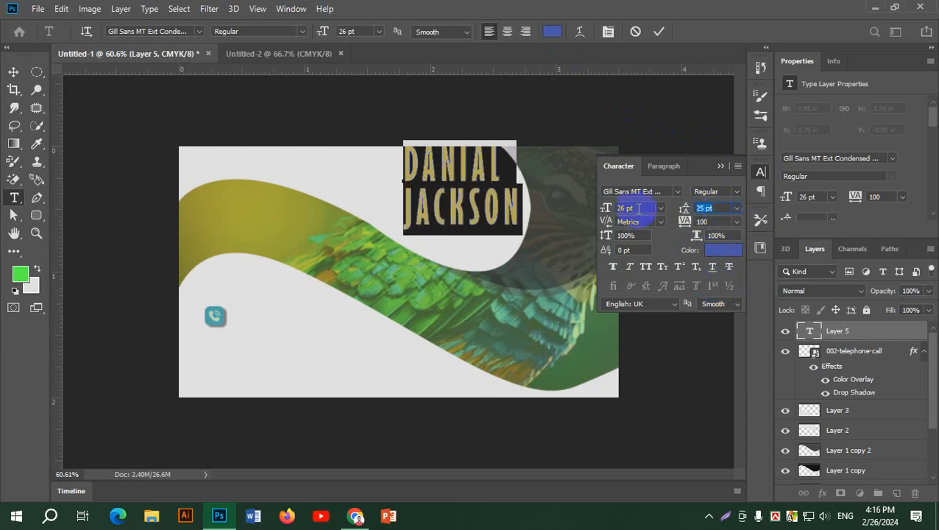
pyautogui.scroll(-8, 638, 208)
pyautogui.scroll(-1, 638, 208)
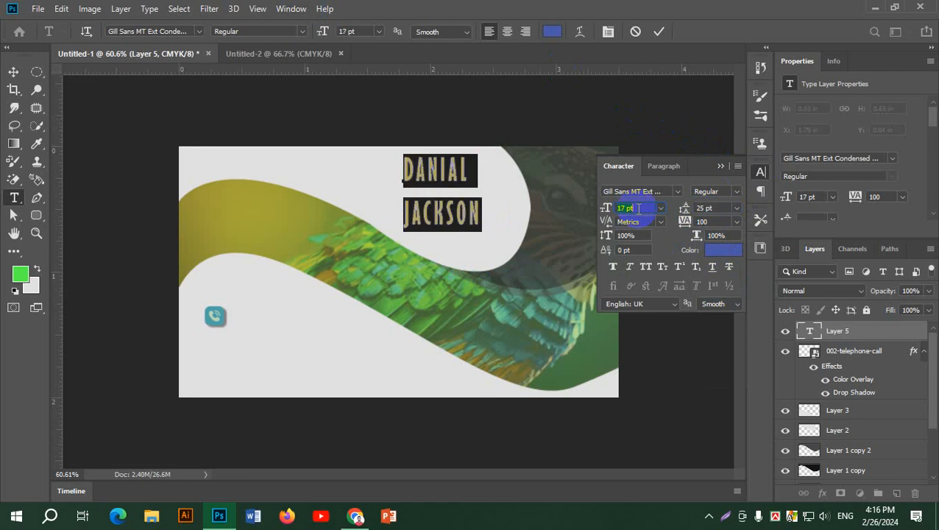
pyautogui.scroll(-2, 638, 208)
pyautogui.click(726, 208)
pyautogui.scroll(-7, 726, 208)
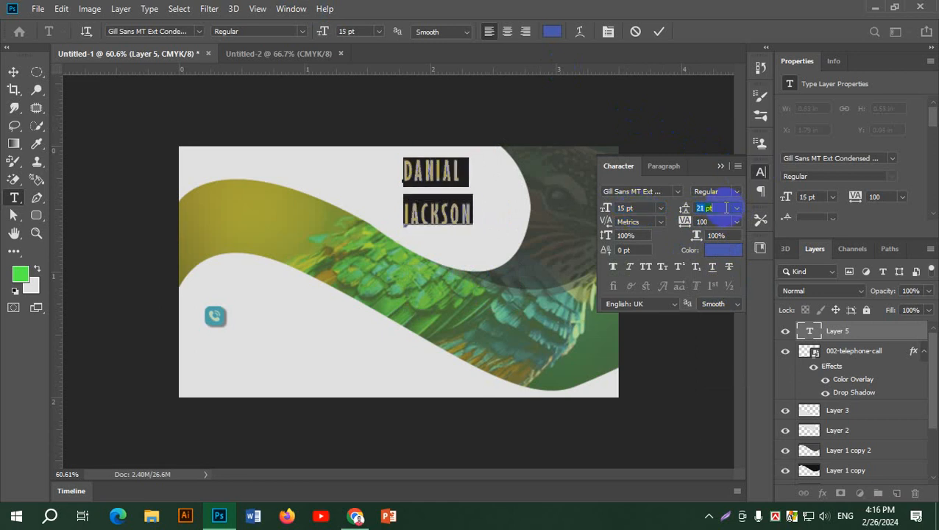
pyautogui.scroll(-4, 726, 208)
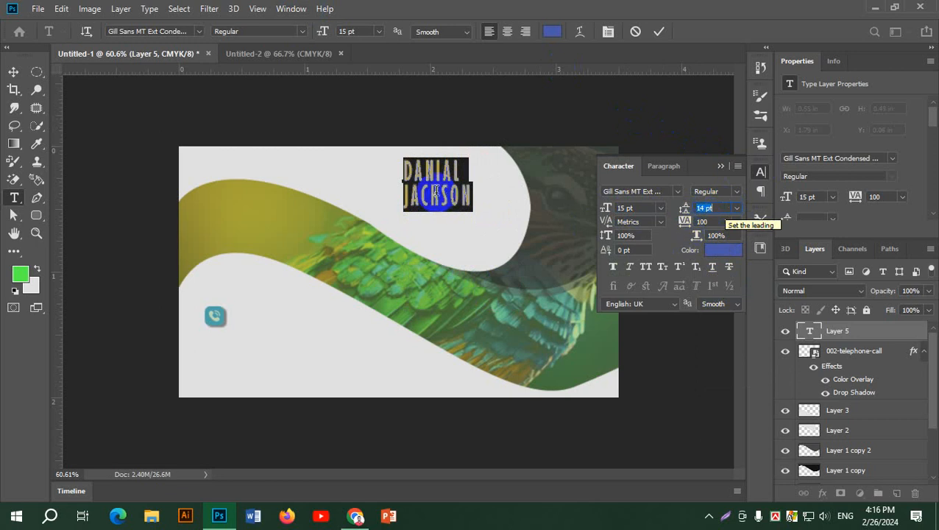
# Colour the surname line green #06a114 and commit the type layer.
pyautogui.click(402, 197)
pyautogui.hotkey('ctrl', 'a')
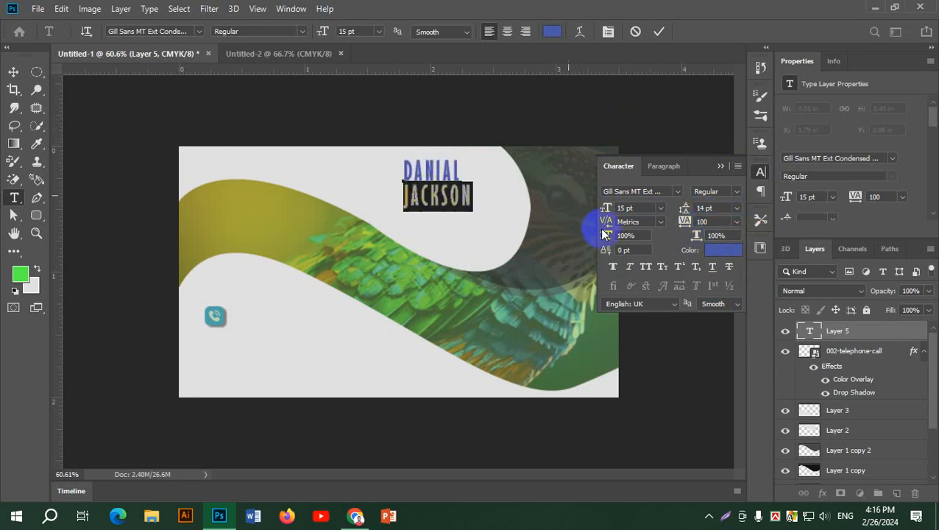
pyautogui.click(724, 251)
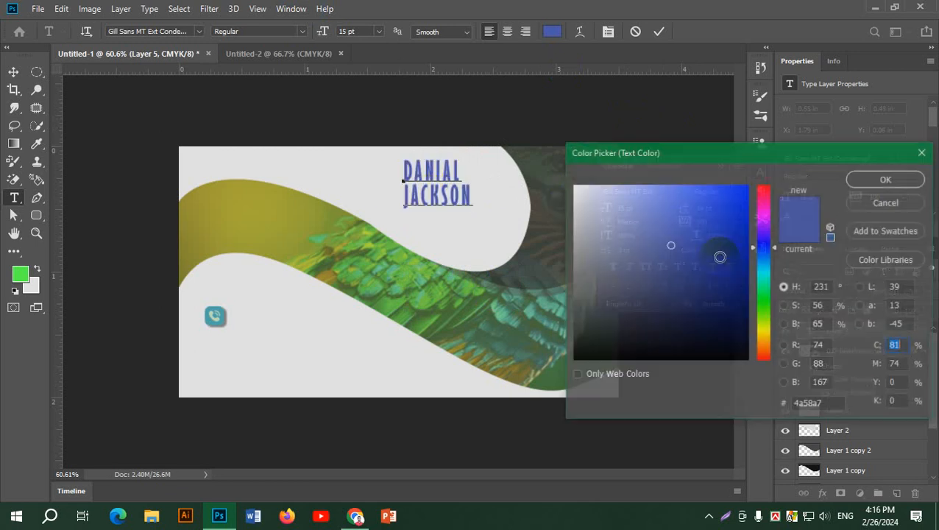
pyautogui.click(764, 298)
pyautogui.moveTo(747, 189)
pyautogui.mouseDown()
pyautogui.moveTo(740, 245)
pyautogui.moveTo(757, 263)
pyautogui.mouseUp()
pyautogui.click(895, 178)
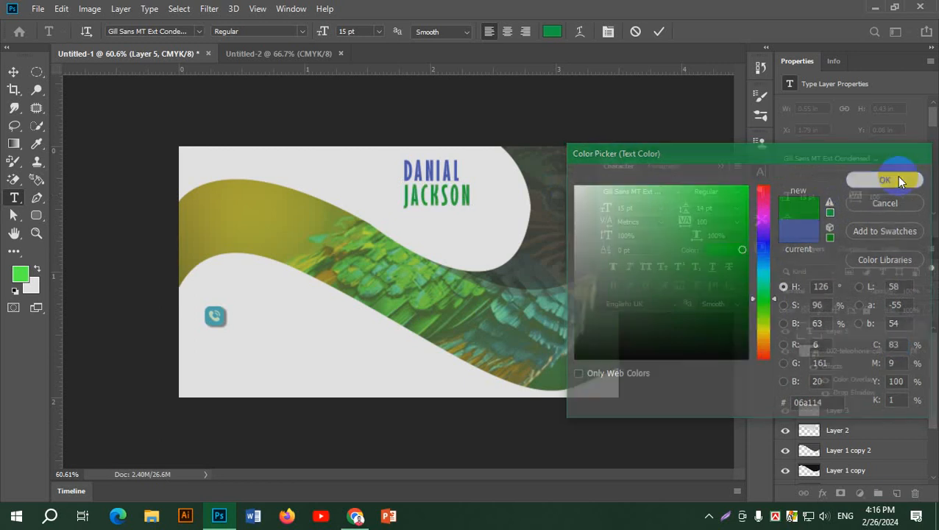
pyautogui.click(659, 32)
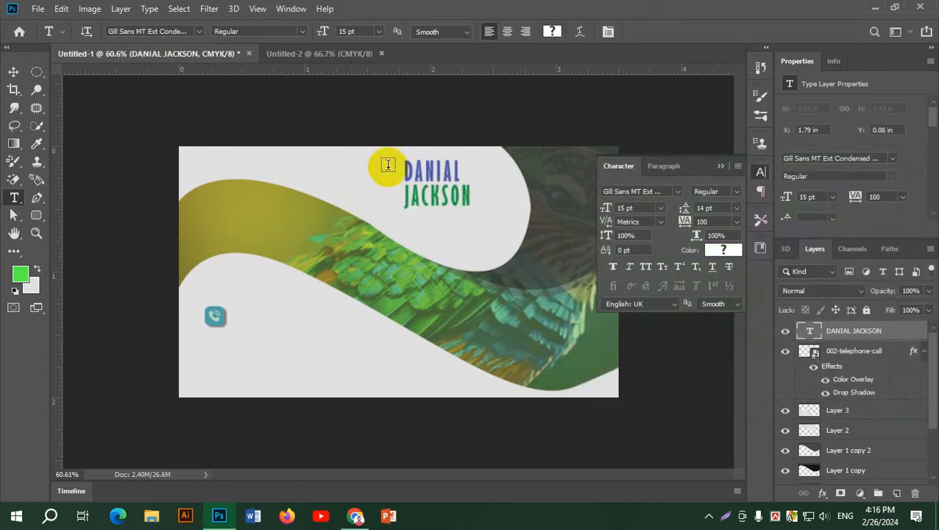
pyautogui.click(13, 71)
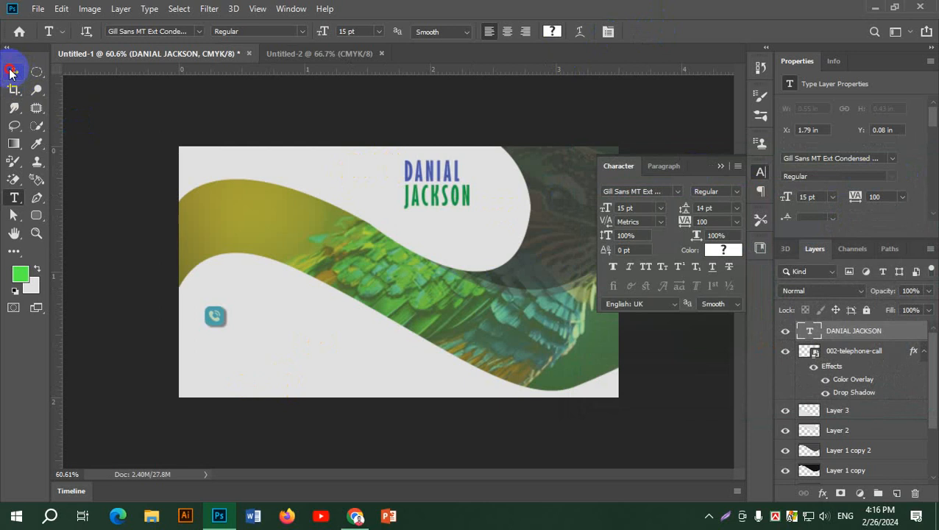
pyautogui.click(243, 114)
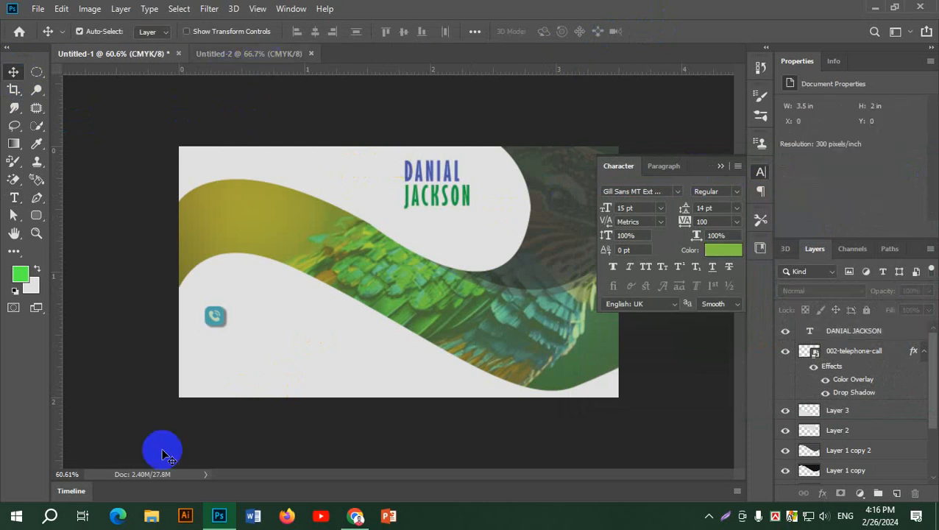
# Review the contact details on the Chrome reference template, then return to Photoshop.
pyautogui.click(355, 515)
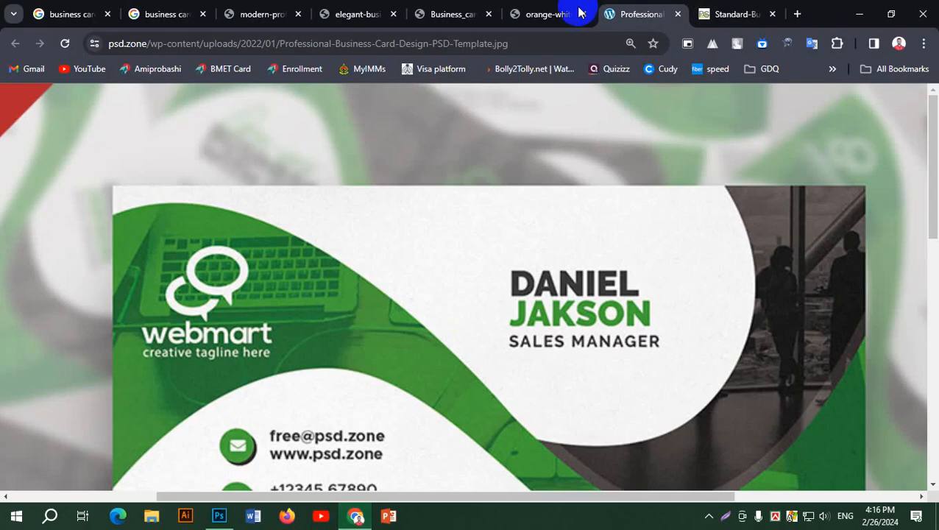
pyautogui.scroll(-6, 527, 395)
pyautogui.scroll(3, 537, 396)
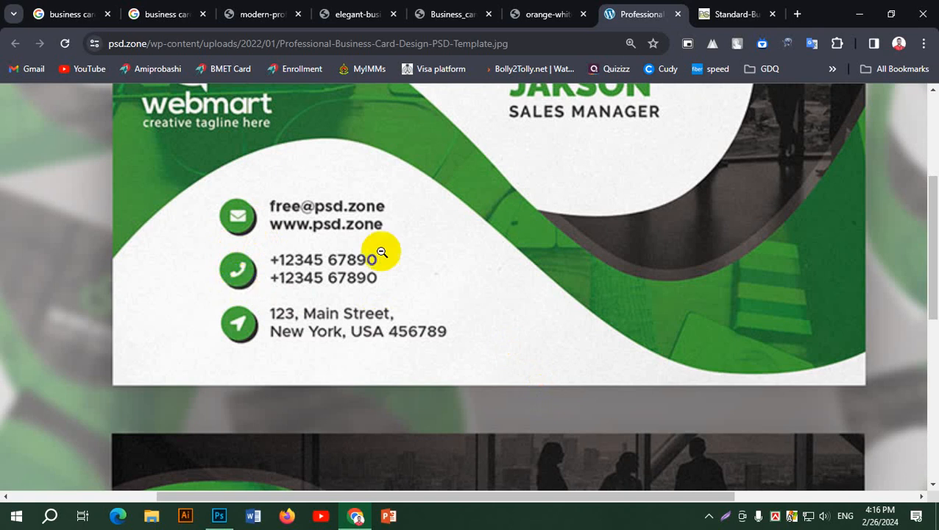
pyautogui.click(221, 521)
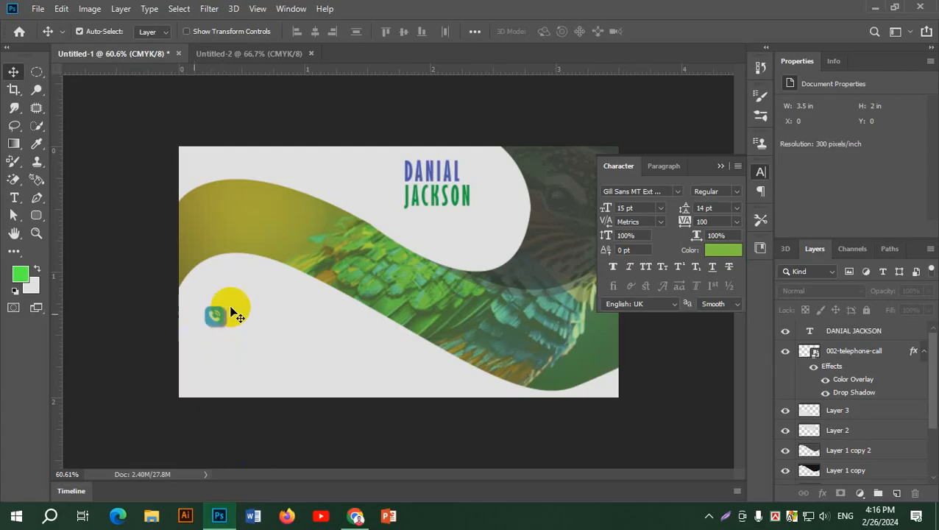
# Select the phone icon layer and toggle its effects off and on while viewing the card's lower-left corner.
pyautogui.click(853, 358)
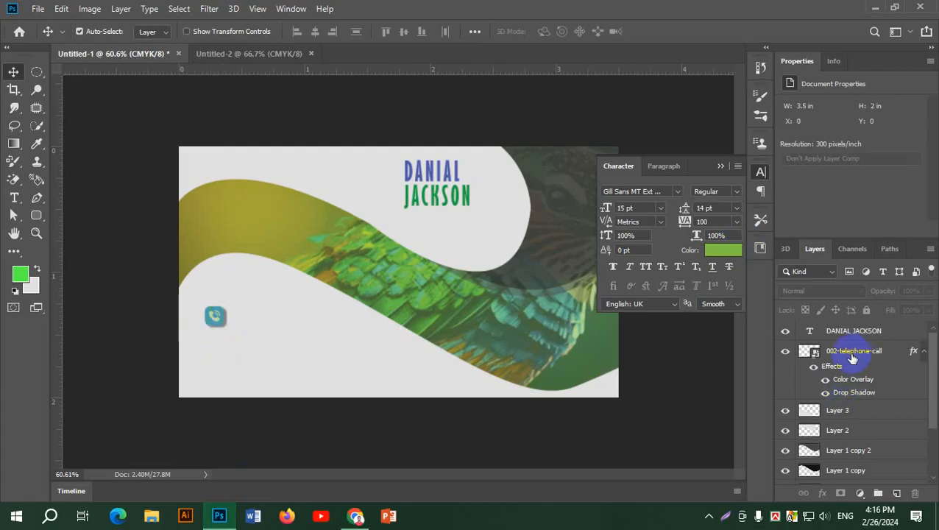
pyautogui.click(815, 367)
pyautogui.scroll(5, 224, 329)
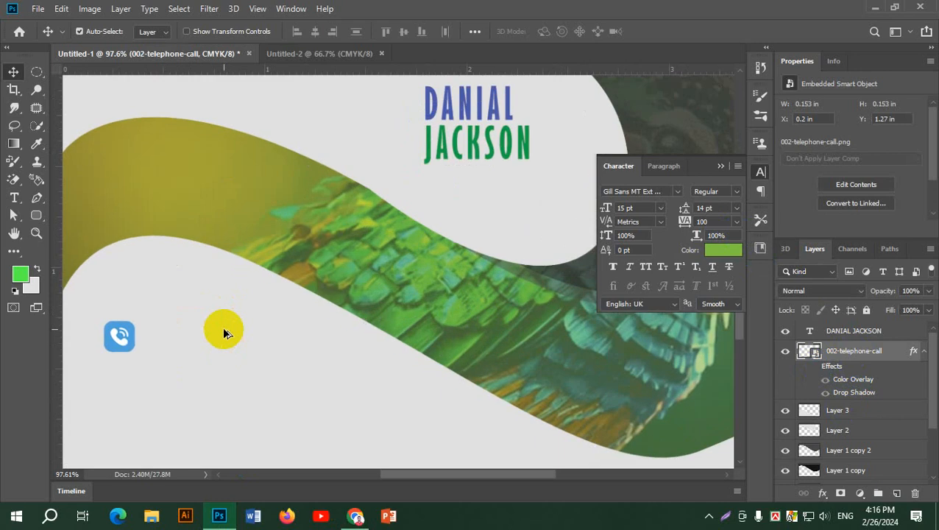
pyautogui.scroll(2, 224, 329)
pyautogui.moveTo(156, 306); pyautogui.dragTo(304, 211)
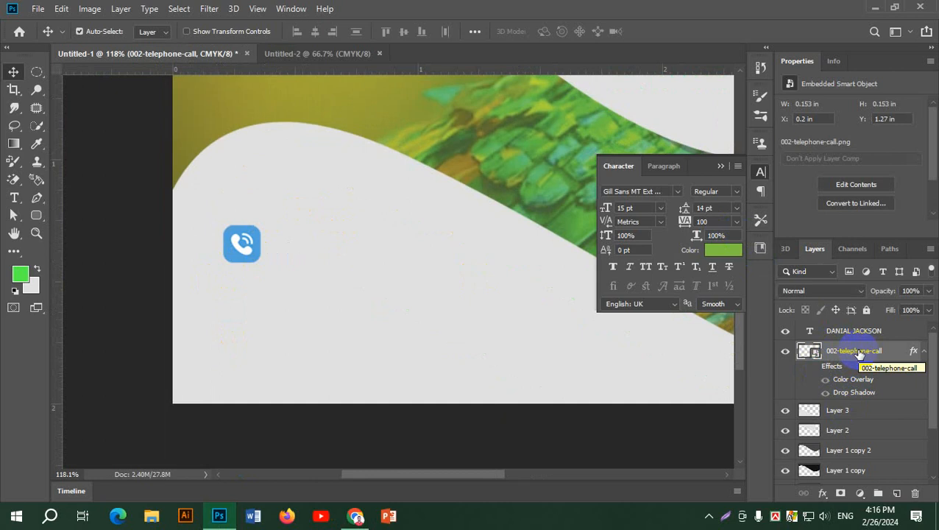
pyautogui.click(814, 366)
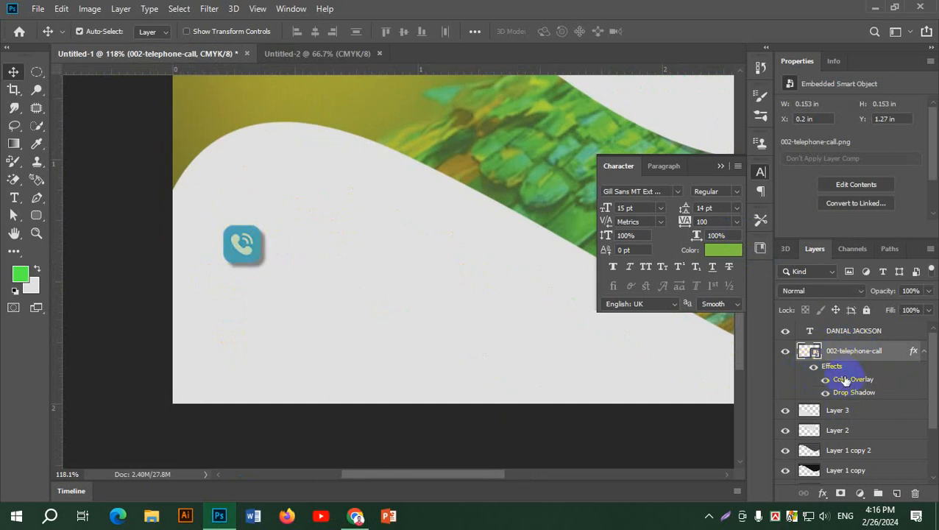
# Re-aim the phone icon's Drop Shadow angle in Layer Style so the shadow casts upward.
pyautogui.doubleClick(836, 374)
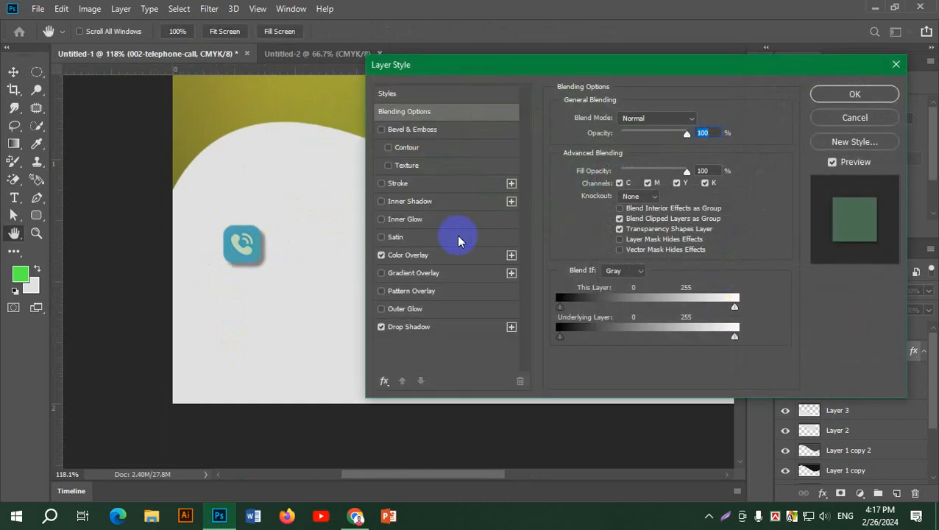
pyautogui.click(423, 329)
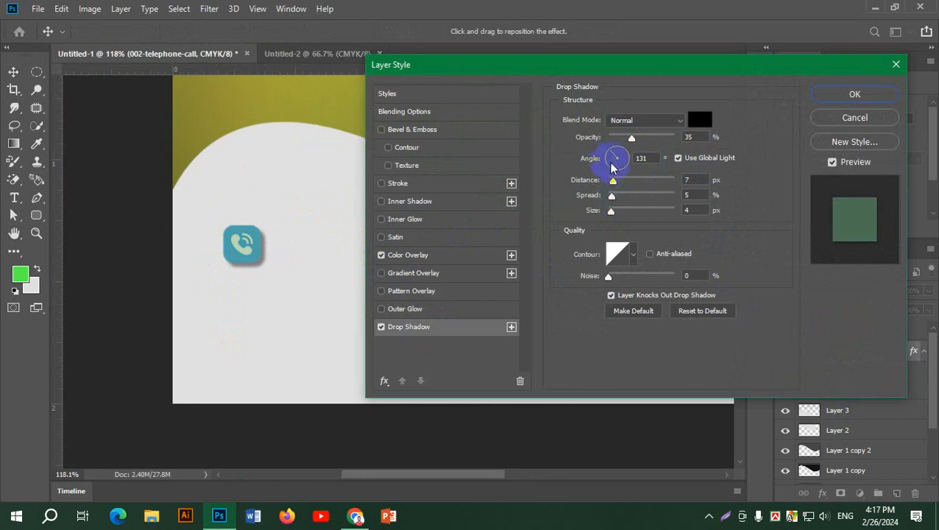
pyautogui.click(618, 152)
pyautogui.moveTo(618, 153); pyautogui.dragTo(608, 166)
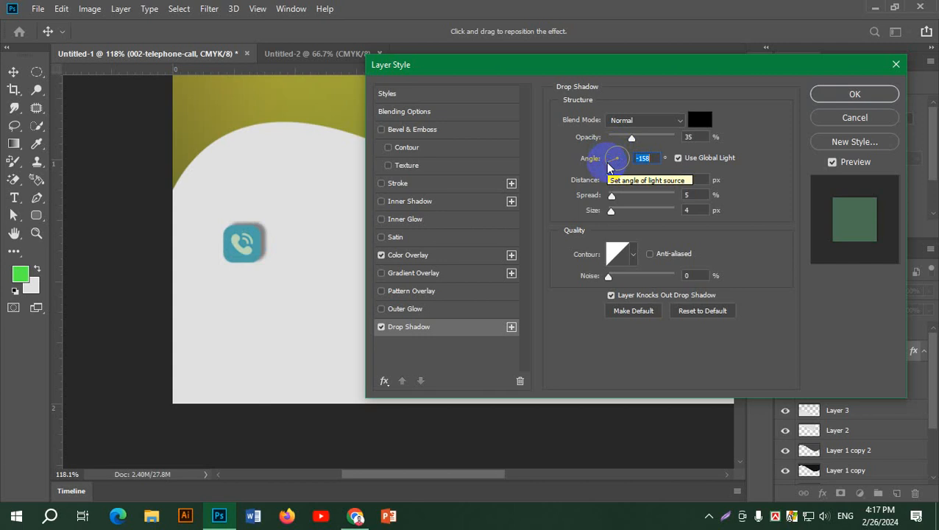
pyautogui.moveTo(608, 166)
pyautogui.mouseDown()
pyautogui.moveTo(615, 175)
pyautogui.moveTo(600, 168)
pyautogui.moveTo(612, 173)
pyautogui.mouseUp()
pyautogui.click(872, 100)
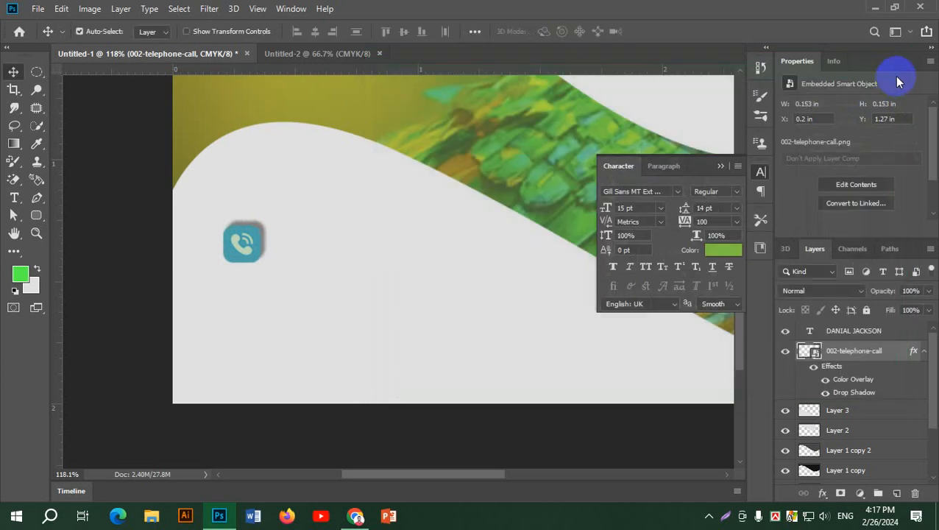
# Turn off the icon's effects, duplicate the phone icon layer, and load its outline as a selection.
pyautogui.click(813, 366)
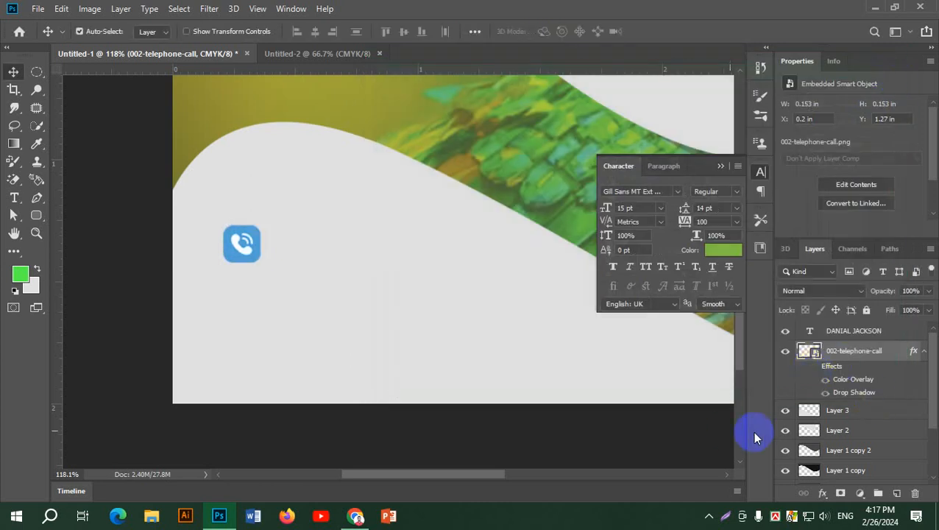
pyautogui.moveTo(871, 352); pyautogui.dragTo(897, 494)
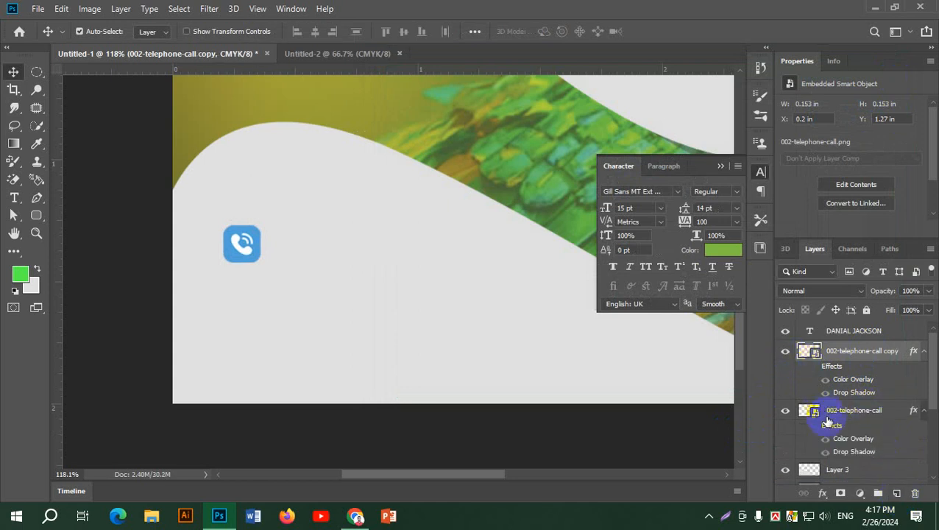
pyautogui.keyDown('ctrl'); pyautogui.click(810, 354); pyautogui.keyUp('ctrl')
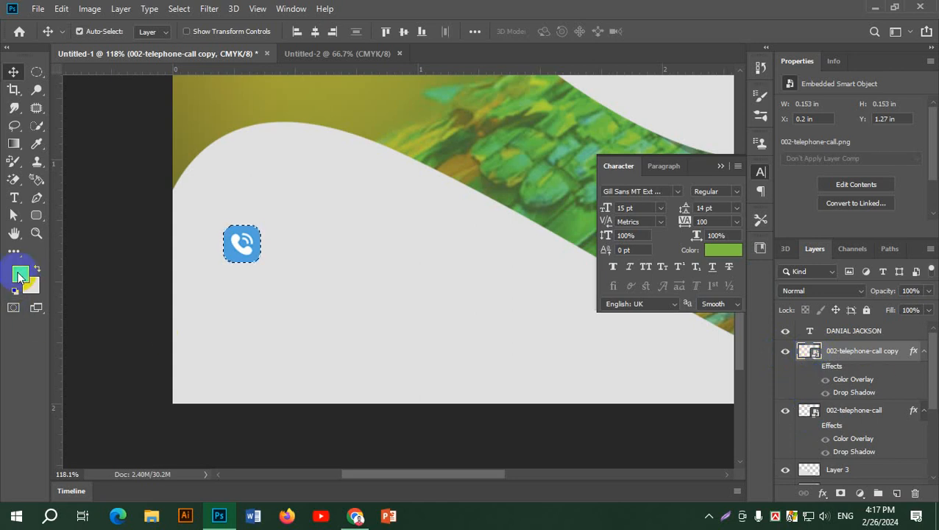
# Set the foreground colour to near-black #131313.
pyautogui.click(20, 274)
pyautogui.moveTo(624, 238); pyautogui.dragTo(556, 415)
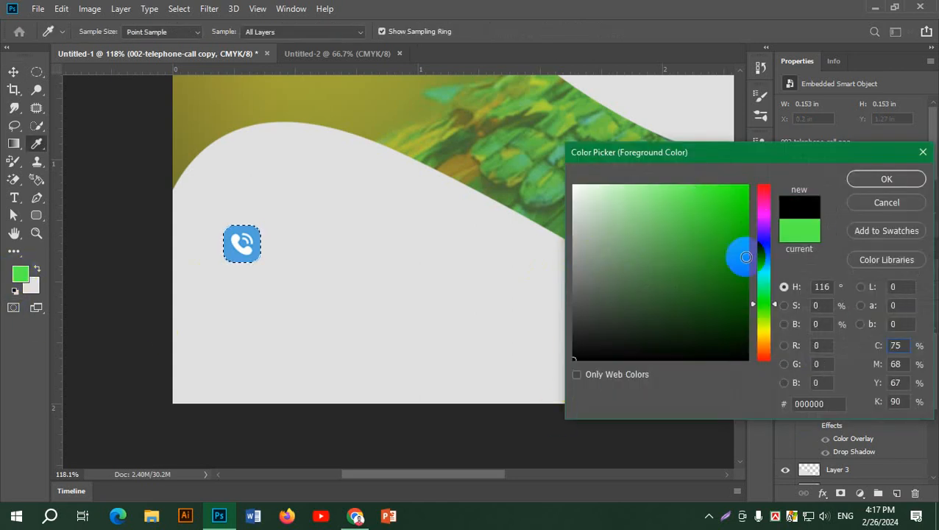
pyautogui.moveTo(576, 347); pyautogui.dragTo(545, 347)
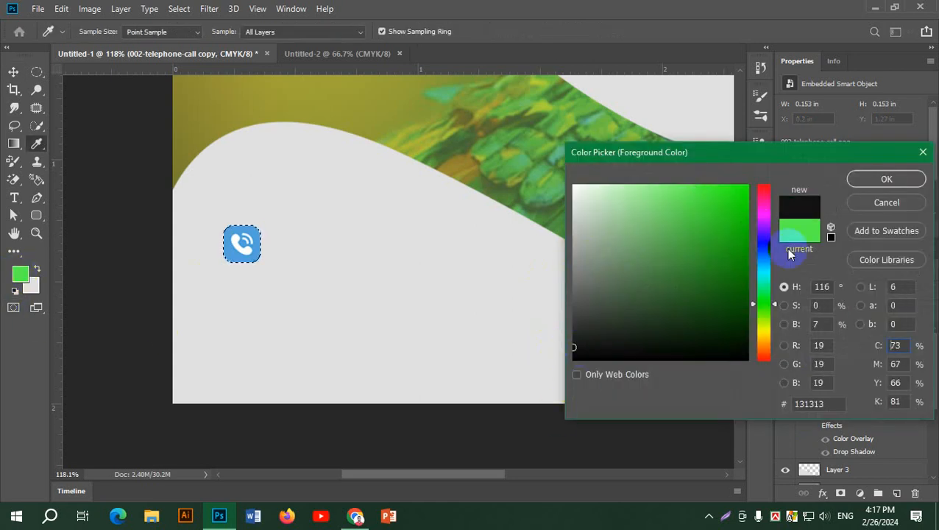
pyautogui.click(886, 181)
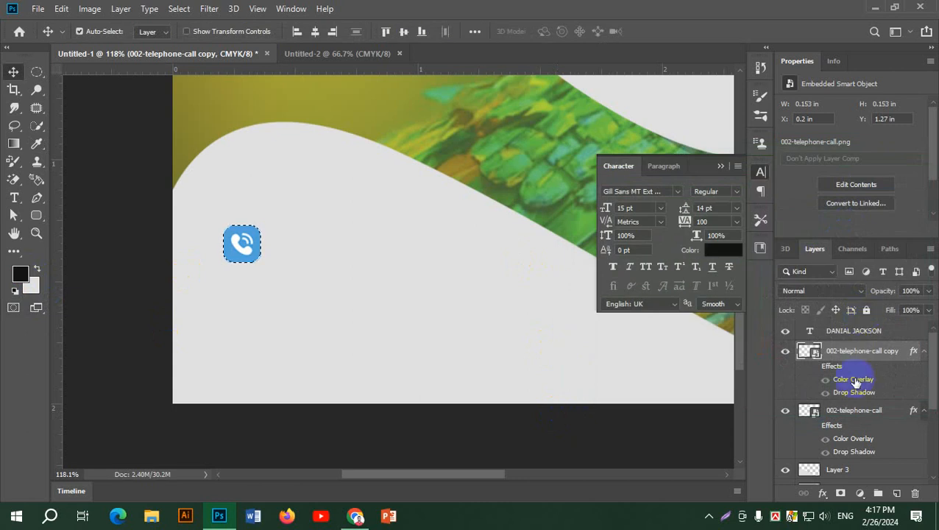
pyautogui.click(760, 177)
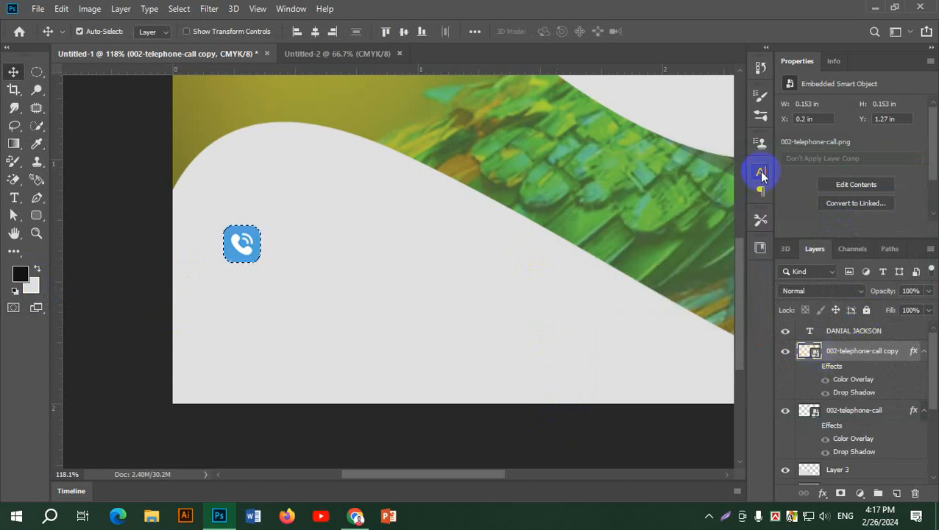
# Hide both phone icon layers and add a new empty Layer 5.
pyautogui.click(785, 410)
pyautogui.click(786, 353)
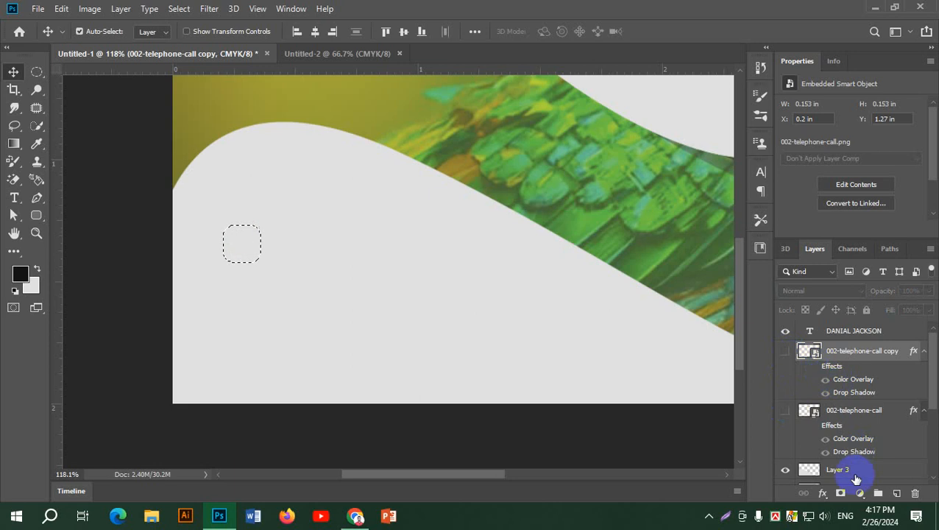
pyautogui.click(896, 493)
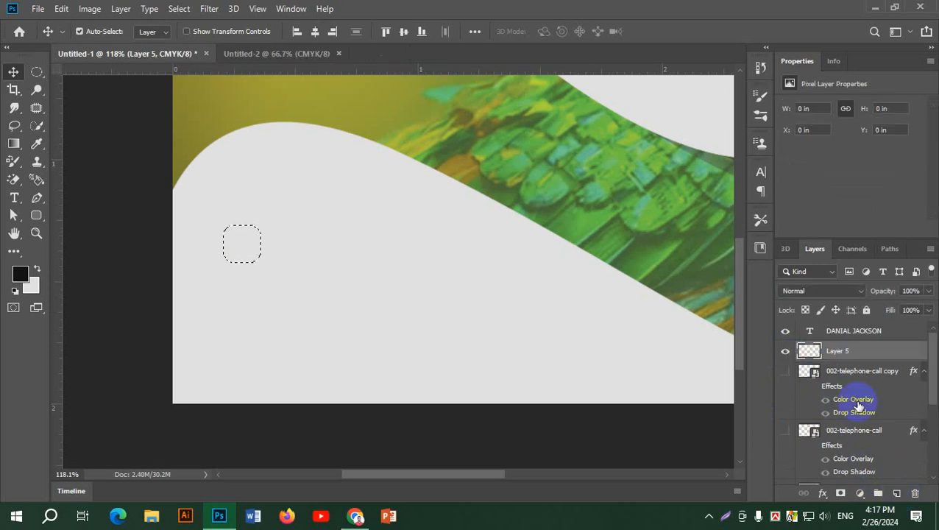
# Fill the icon outline with black on Layer 5, deselect, and place it beneath the visible icon copy.
pyautogui.hotkey('alt', 'BackSpace')
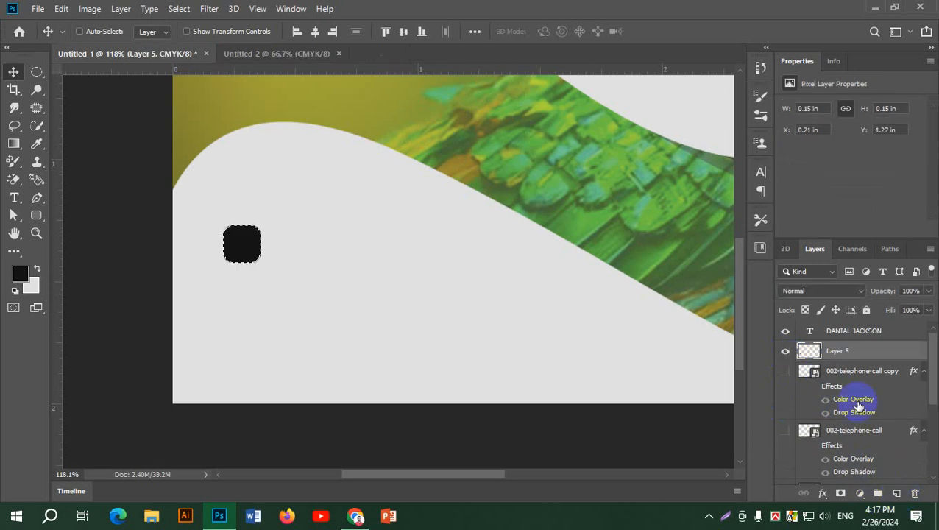
pyautogui.hotkey('ctrl', 'd')
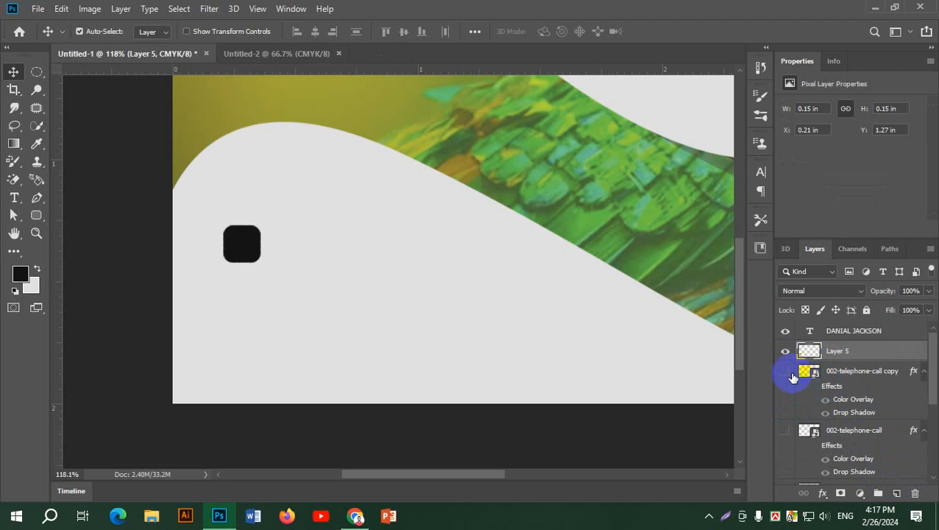
pyautogui.click(786, 371)
pyautogui.moveTo(860, 360); pyautogui.dragTo(867, 418)
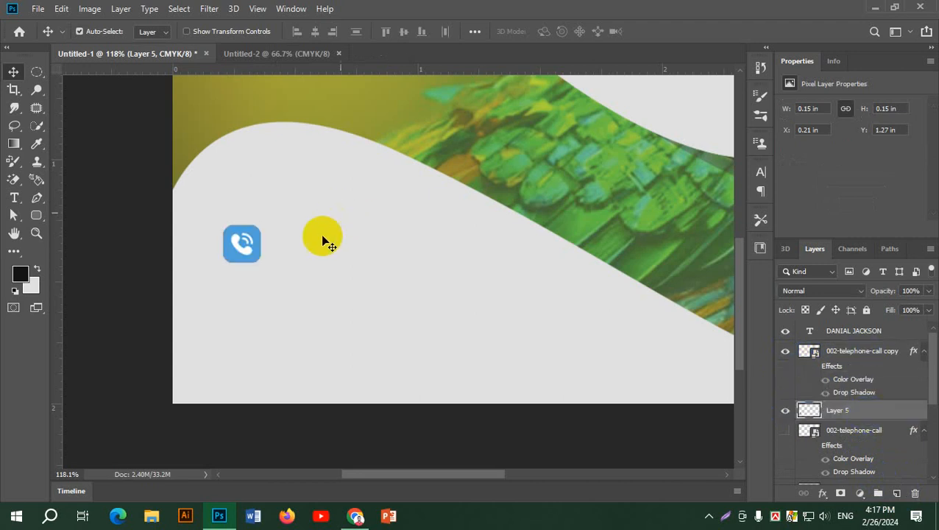
# Offset the icon copy slightly from its black backing, then delete both the copy and Layer 5.
pyautogui.moveTo(247, 246); pyautogui.dragTo(245, 246)
pyautogui.press('Up')
pyautogui.press('Up')
pyautogui.press('Up')
pyautogui.press('Up')
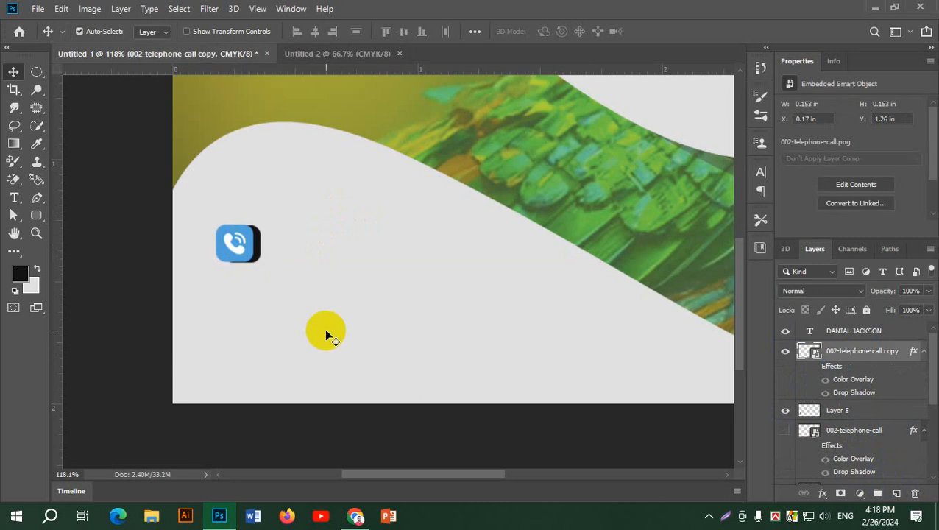
pyautogui.press('Right')
pyautogui.press('Right')
pyautogui.press('Right')
pyautogui.press('Right')
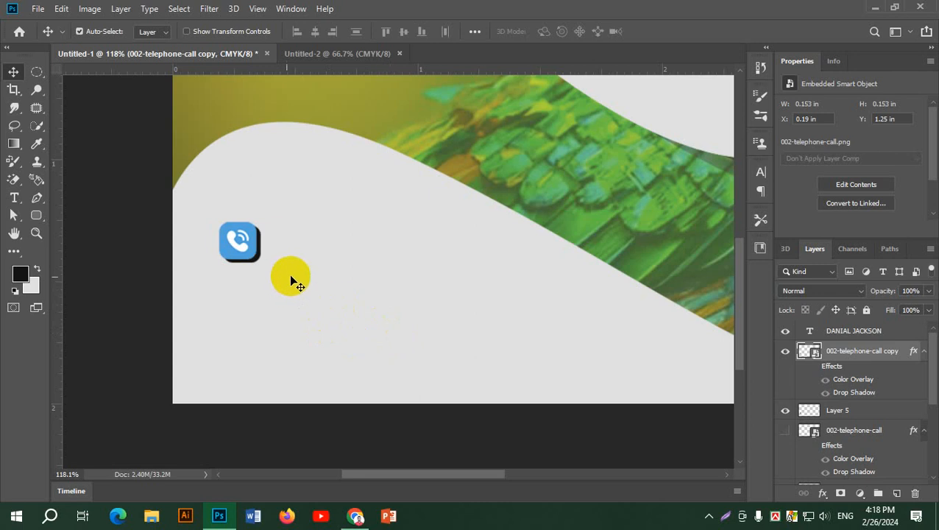
pyautogui.moveTo(857, 351); pyautogui.dragTo(913, 492)
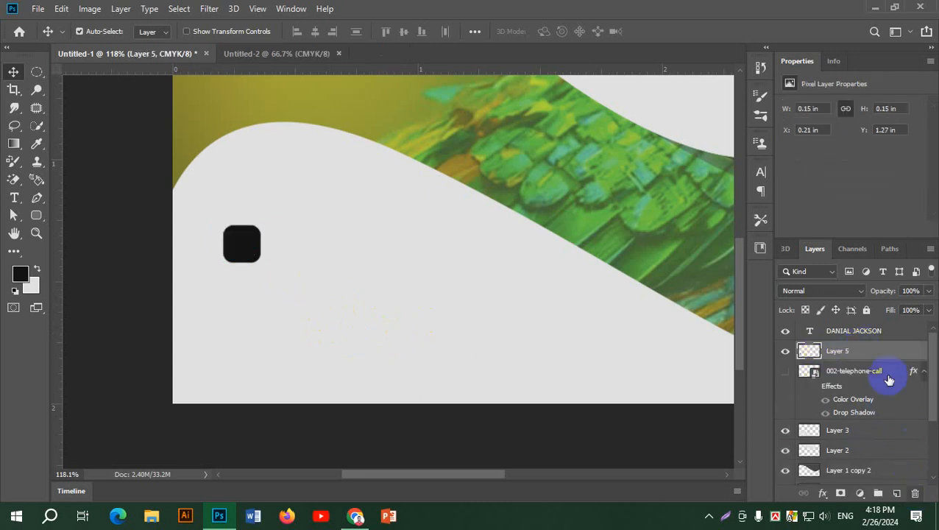
pyautogui.moveTo(887, 354); pyautogui.dragTo(915, 492)
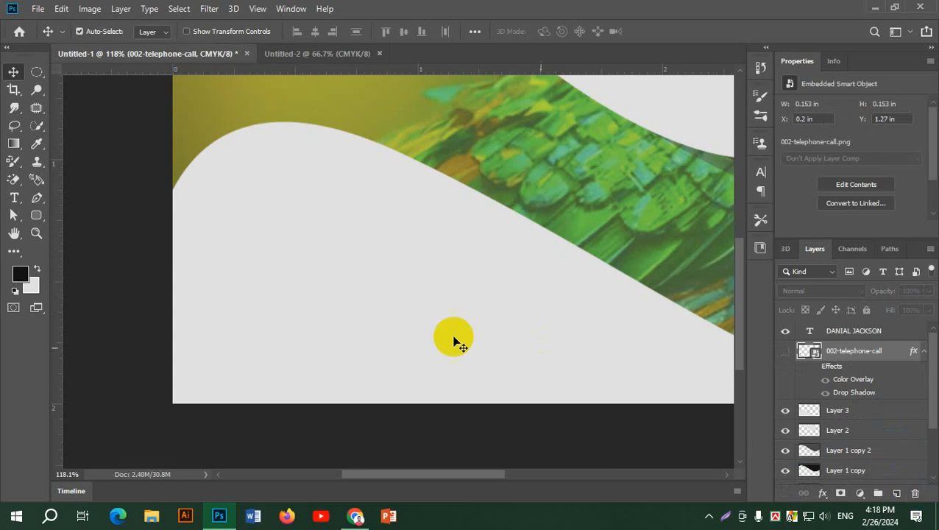
# Fit the card in view and toggle the green Layer 4 to compare the smudge 1 bird photo.
pyautogui.hotkey('ctrl', '0')
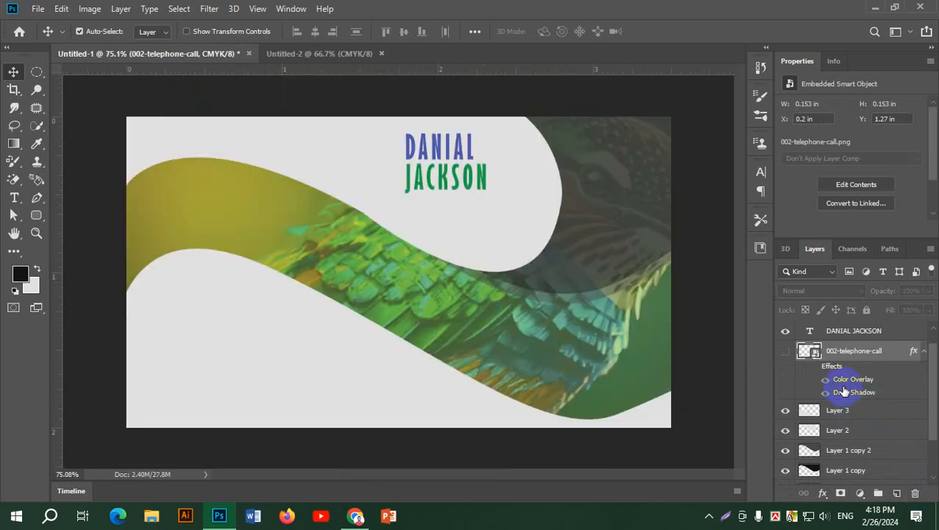
pyautogui.scroll(-3, 835, 388)
pyautogui.click(785, 436)
pyautogui.click(785, 435)
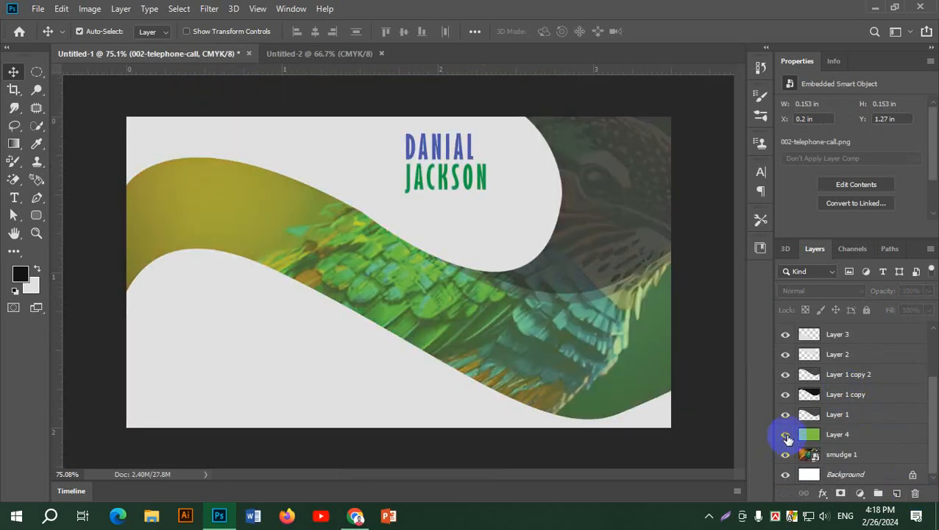
pyautogui.click(854, 461)
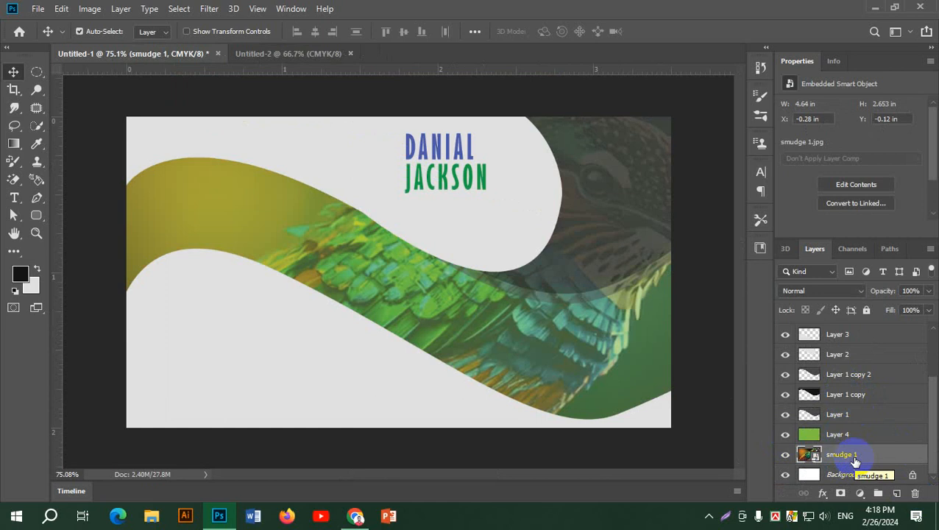
pyautogui.click(785, 435)
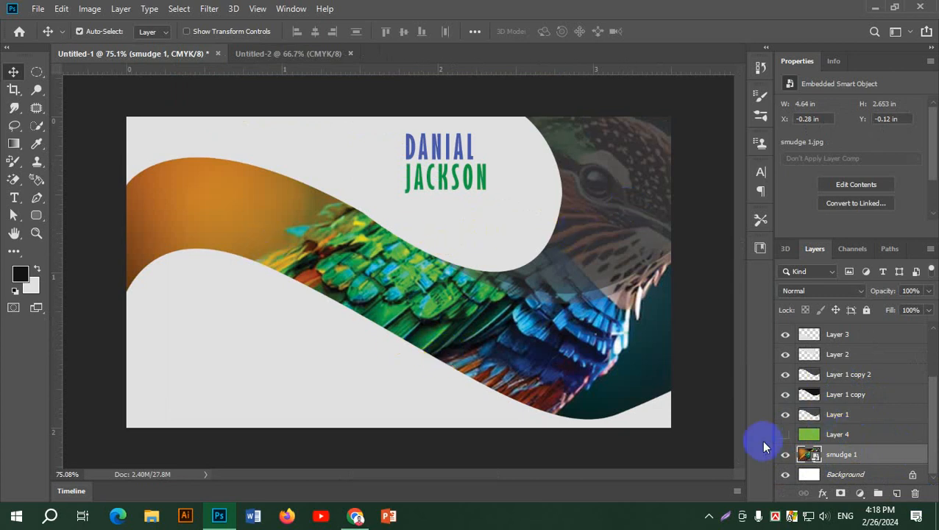
pyautogui.click(786, 434)
# Restack Layer 4 just above the smudge 1 bird photo, below Layer 1, and lower its opacity to about half.
pyautogui.moveTo(858, 397); pyautogui.dragTo(929, 308)
pyautogui.click(929, 290)
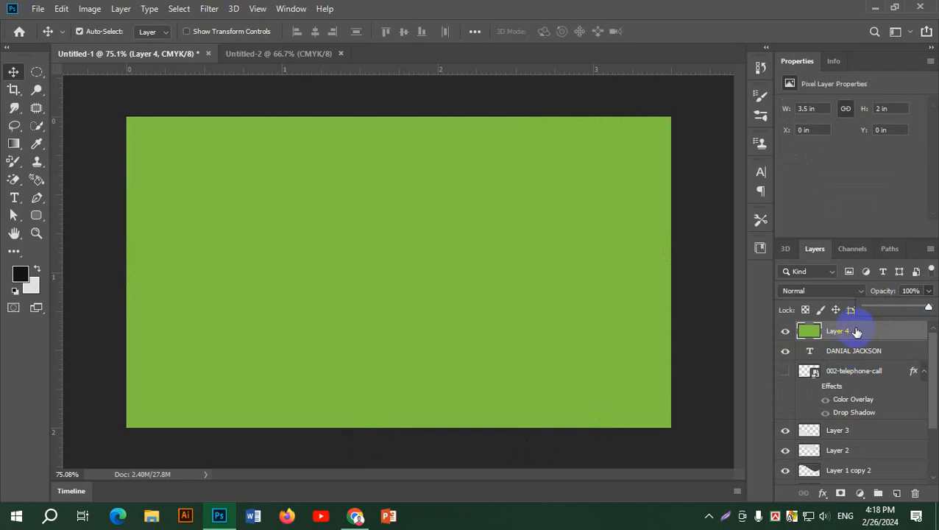
pyautogui.moveTo(857, 332); pyautogui.dragTo(857, 444)
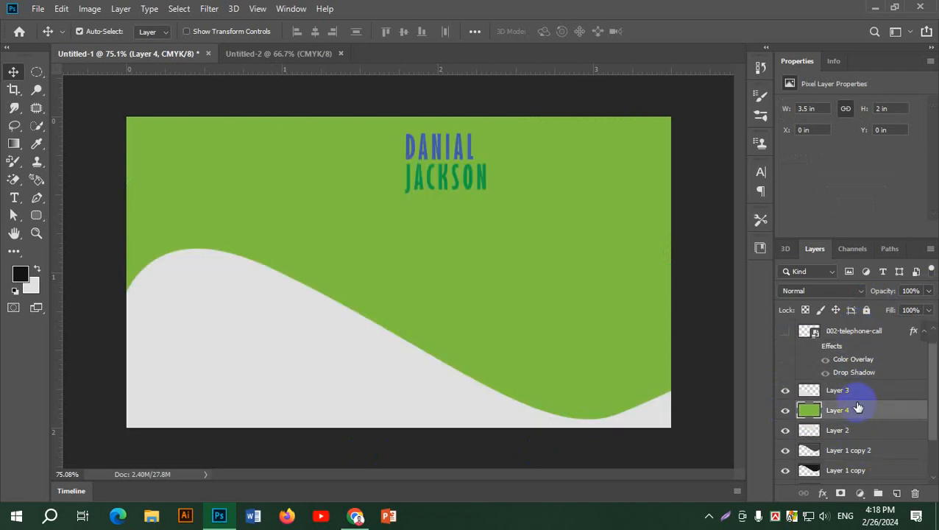
pyautogui.moveTo(858, 407); pyautogui.dragTo(876, 463)
pyautogui.scroll(-1, 869, 435)
pyautogui.scroll(-2, 875, 464)
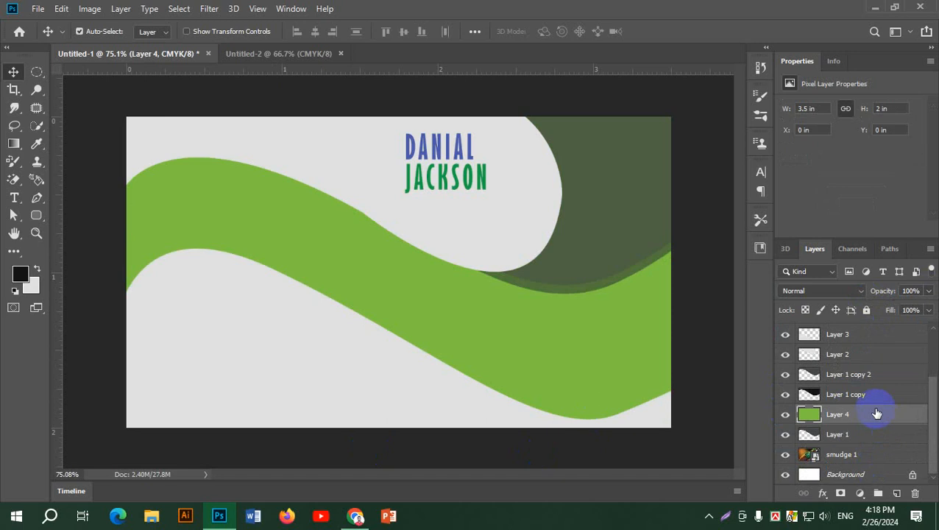
pyautogui.moveTo(876, 414); pyautogui.dragTo(881, 448)
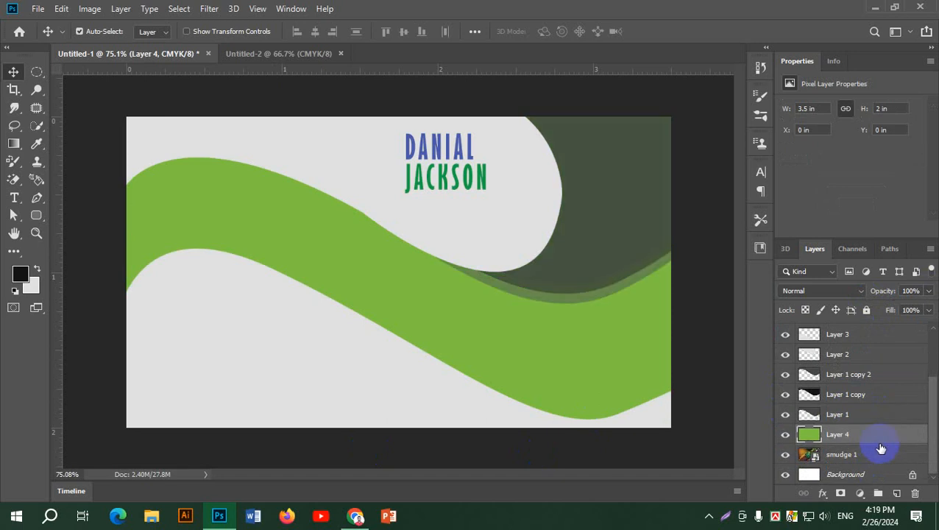
pyautogui.moveTo(929, 291); pyautogui.dragTo(904, 313)
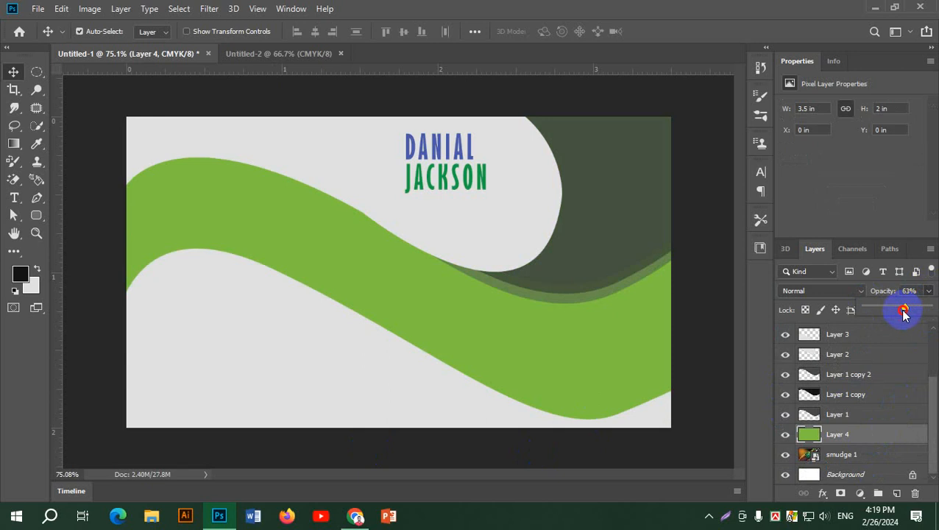
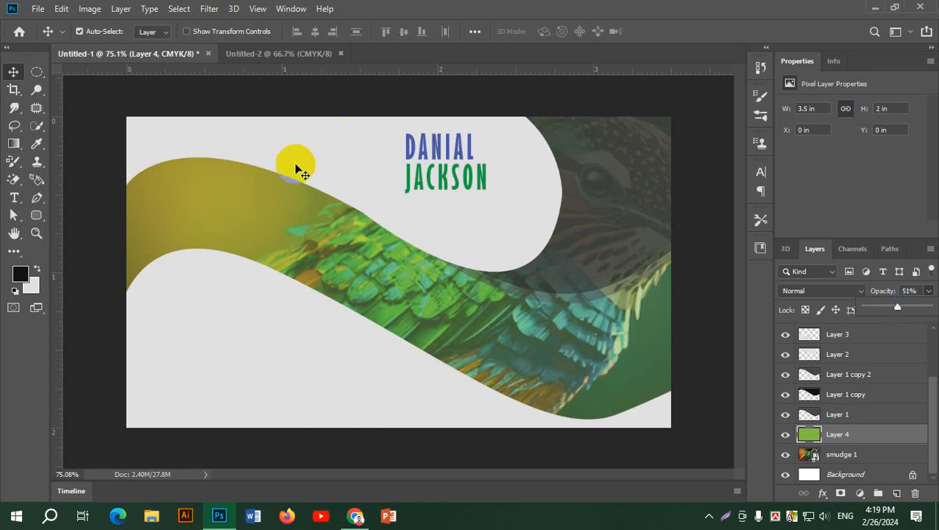
# Check the reference card in the browser, then return to the business card document.
pyautogui.click(356, 518)
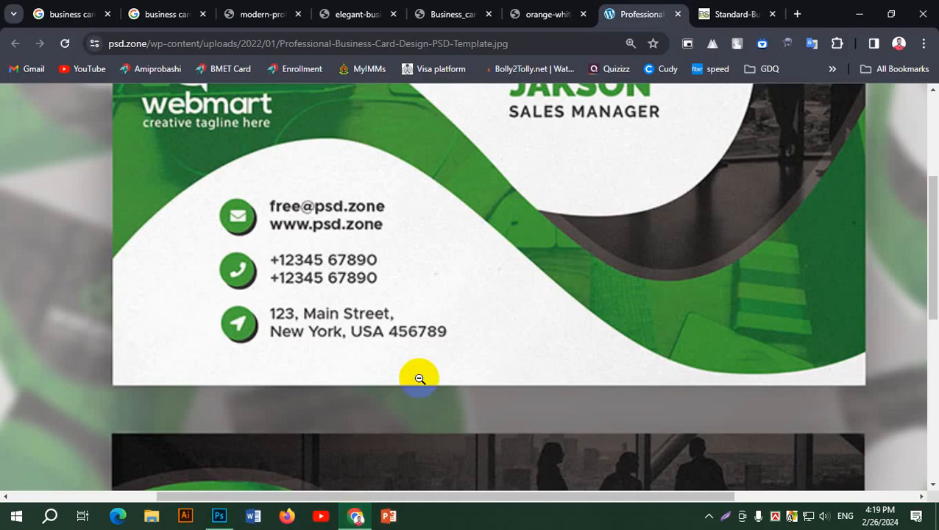
pyautogui.scroll(3, 420, 378)
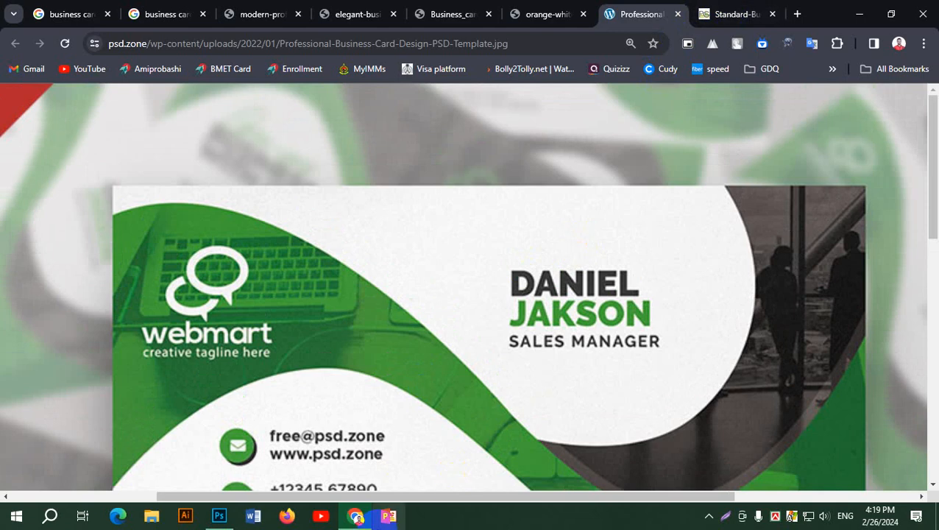
pyautogui.click(219, 516)
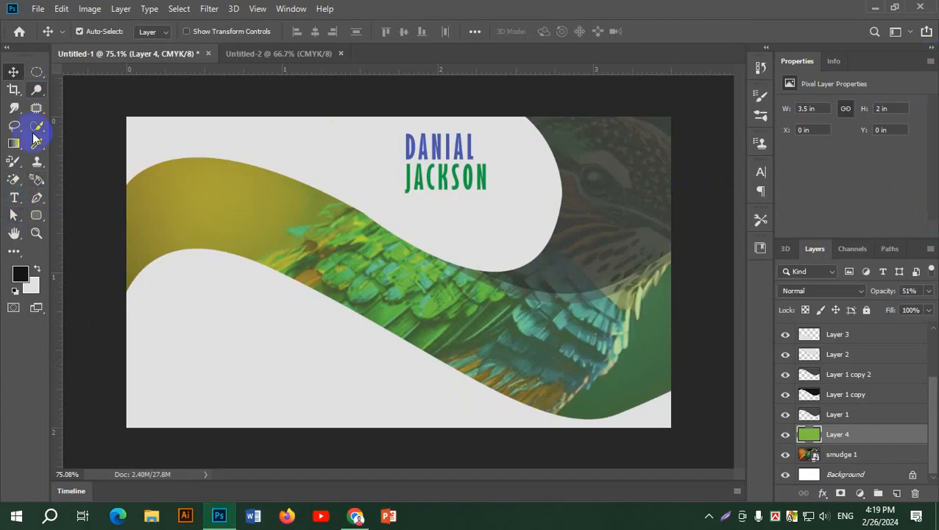
# Pick the Line tool and draw a trial horizontal line in the lower white area.
pyautogui.click(38, 198)
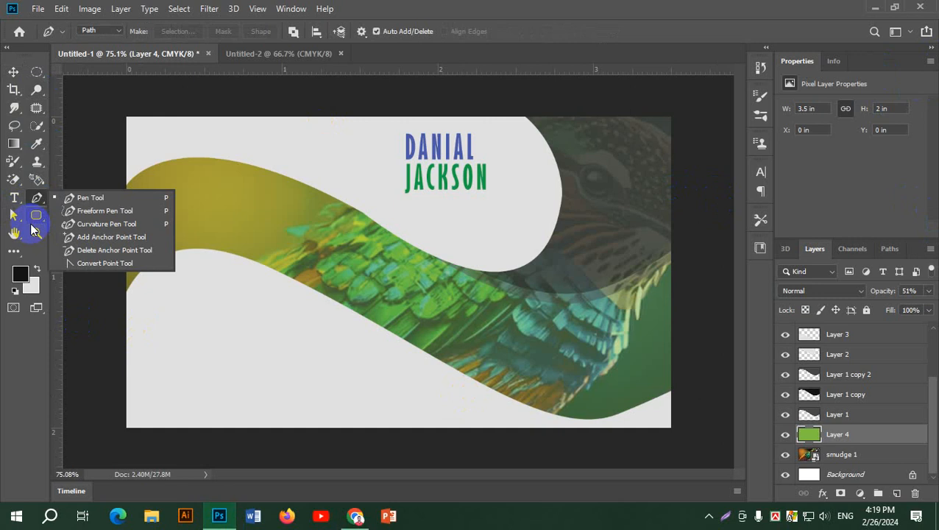
pyautogui.click(36, 215)
pyautogui.click(89, 268)
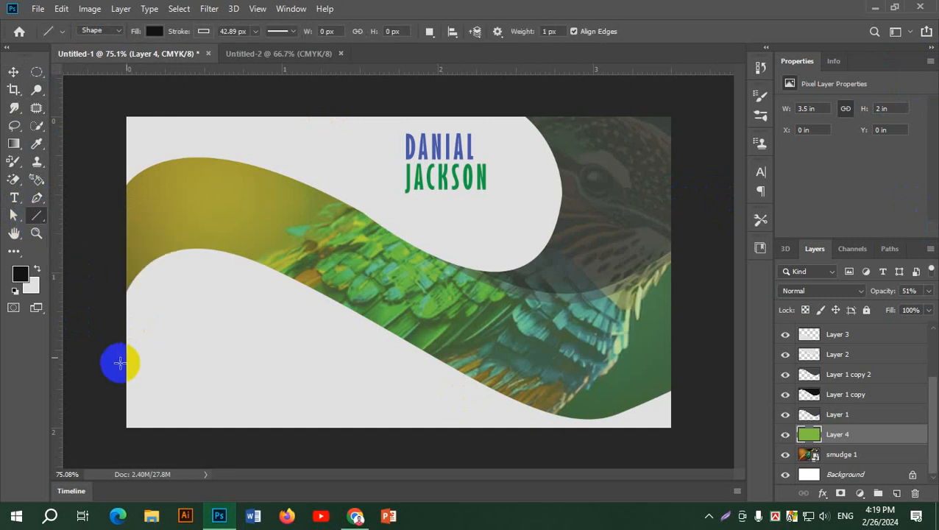
pyautogui.scroll(3, 154, 352)
pyautogui.moveTo(111, 339); pyautogui.dragTo(350, 339)
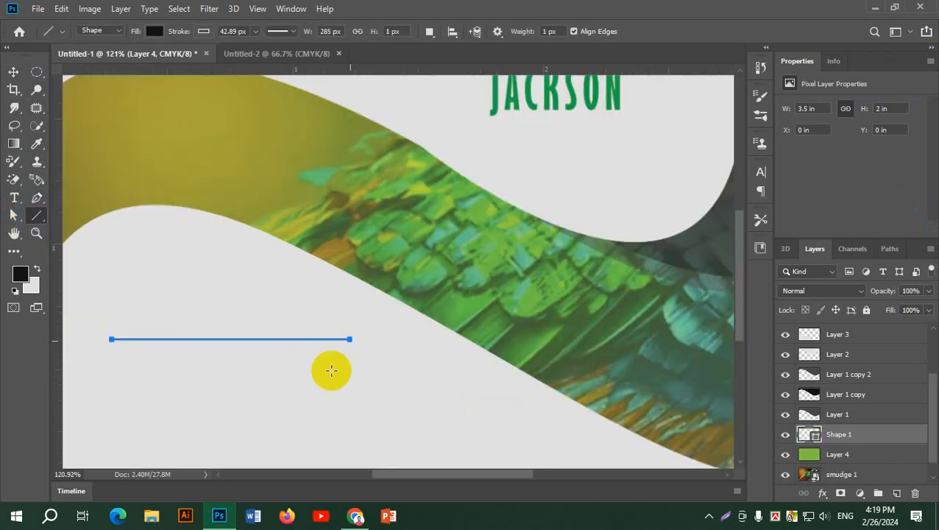
# Thicken the line's stroke to about 100 px and glance at the stroke colour choices.
pyautogui.click(255, 31)
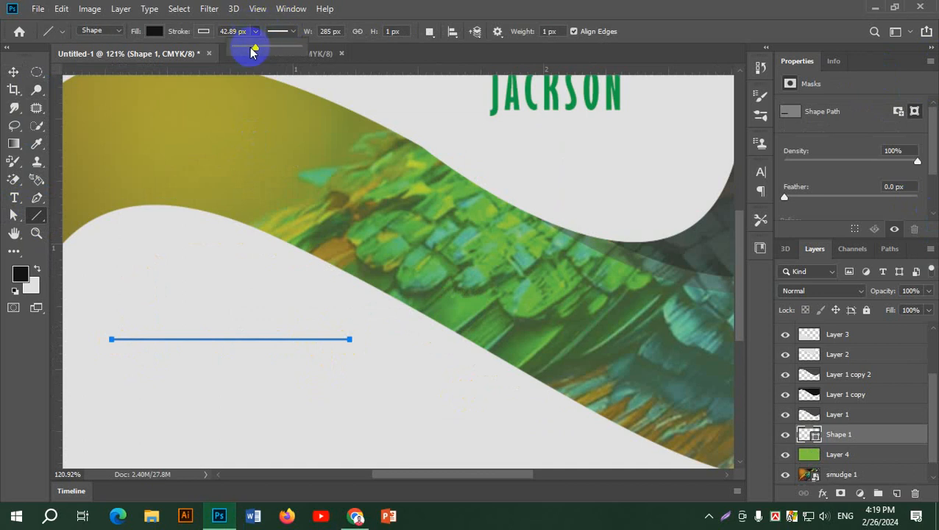
pyautogui.moveTo(251, 49); pyautogui.dragTo(273, 47)
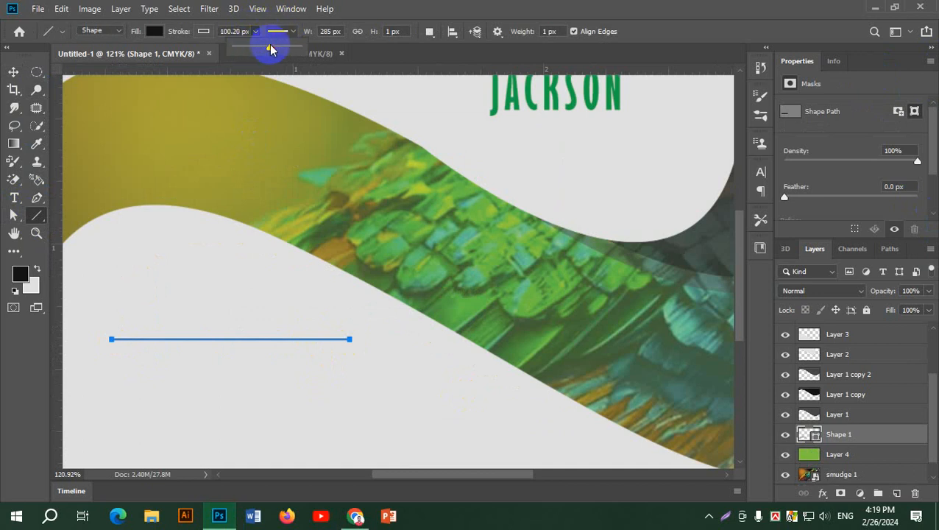
pyautogui.moveTo(876, 433)
pyautogui.mouseDown()
pyautogui.moveTo(878, 329)
pyautogui.moveTo(863, 456)
pyautogui.moveTo(864, 324)
pyautogui.mouseUp()
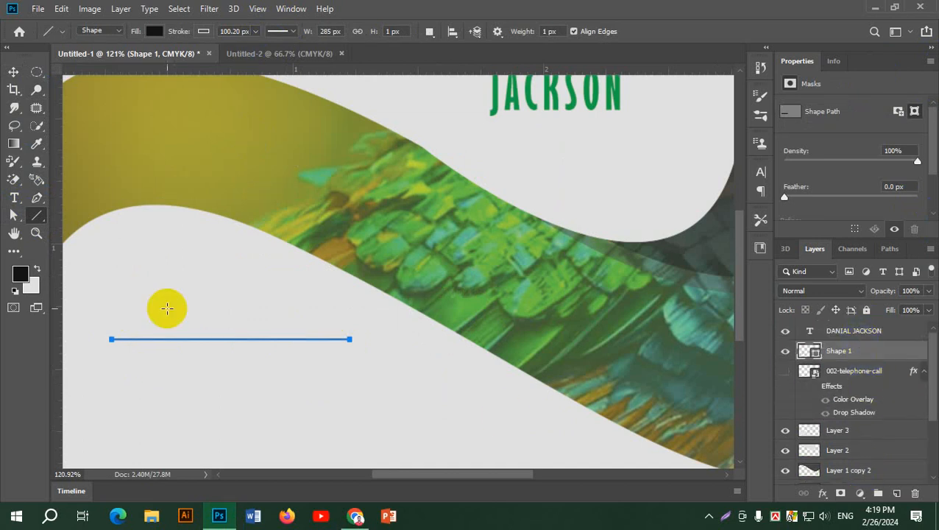
pyautogui.click(204, 31)
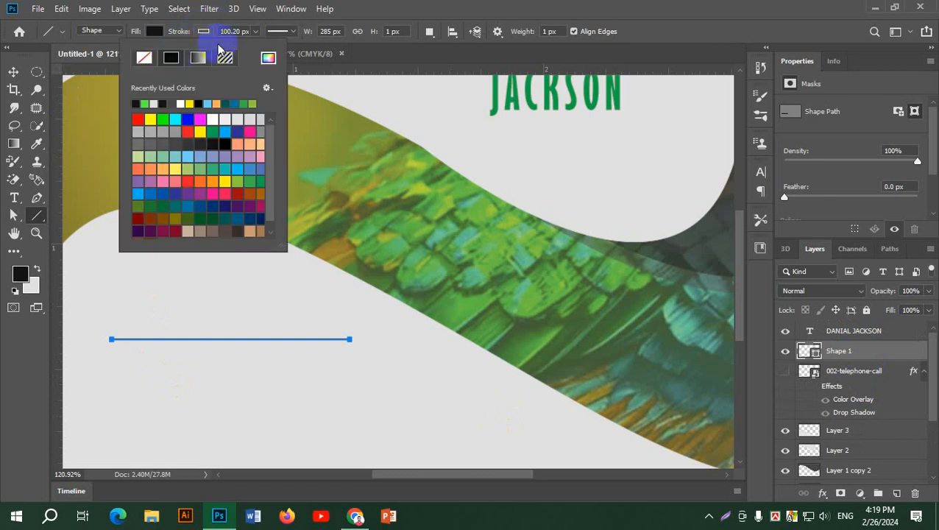
pyautogui.click(254, 32)
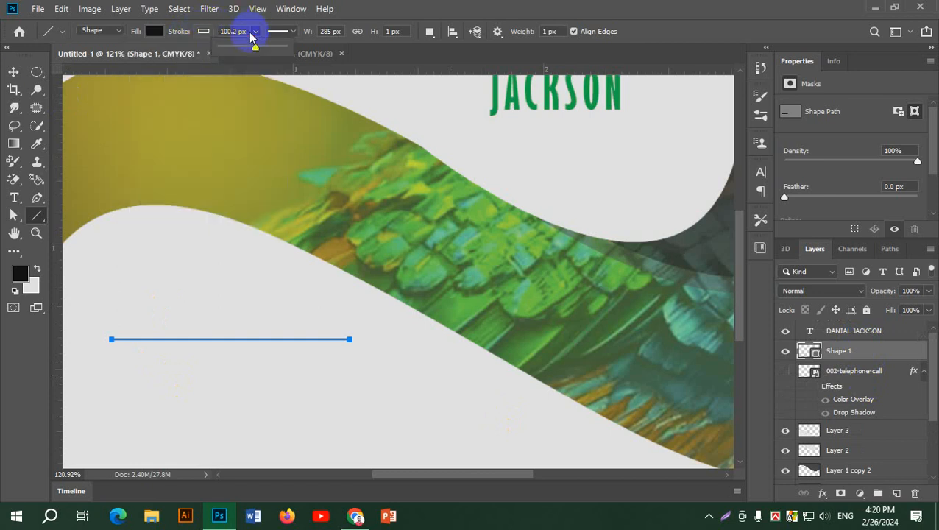
# Try shifting the white wave about 50 px down, undo it, and toggle the wave and telephone icon visibility.
pyautogui.click(14, 72)
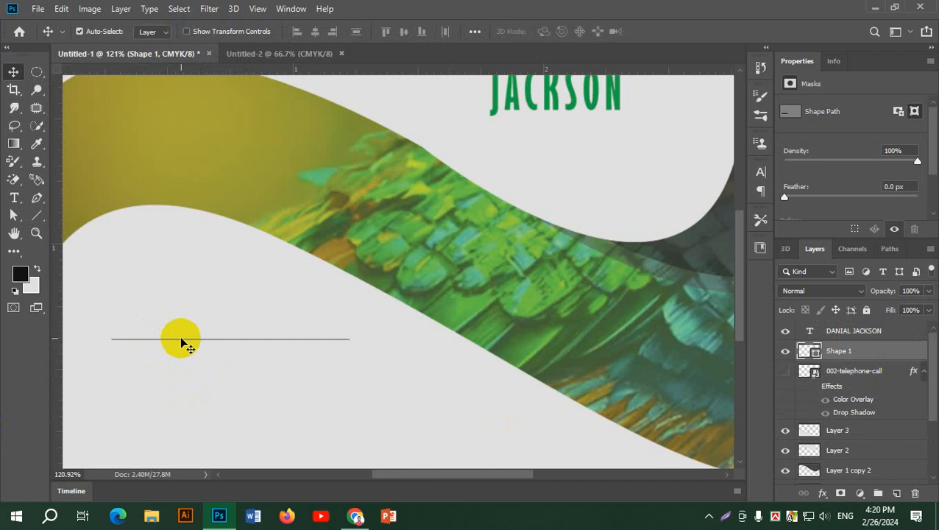
pyautogui.moveTo(183, 342); pyautogui.dragTo(186, 381)
pyautogui.hotkey('ctrl', 'z')
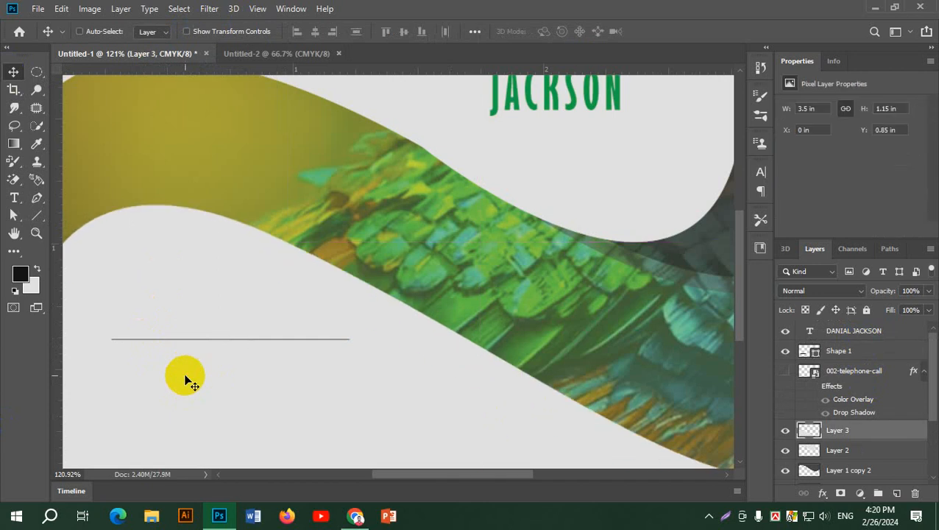
pyautogui.click(786, 431)
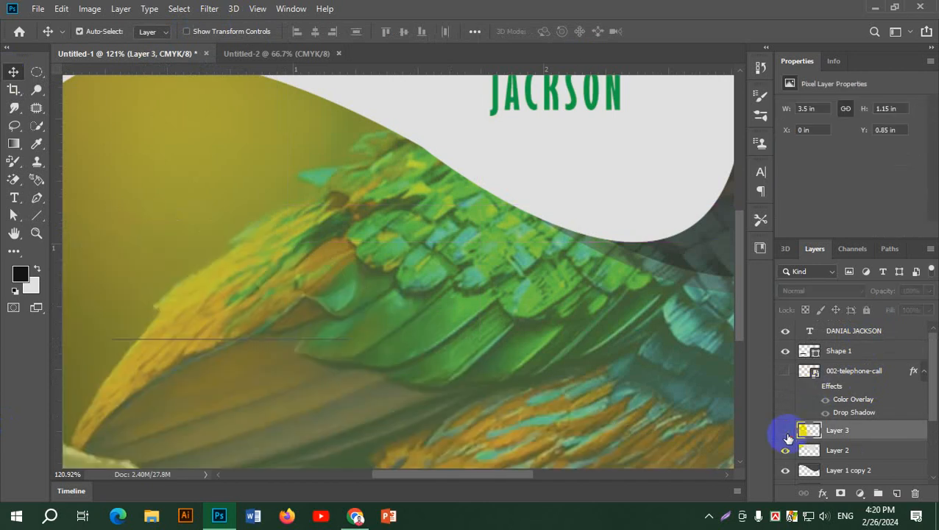
pyautogui.click(786, 431)
pyautogui.click(786, 372)
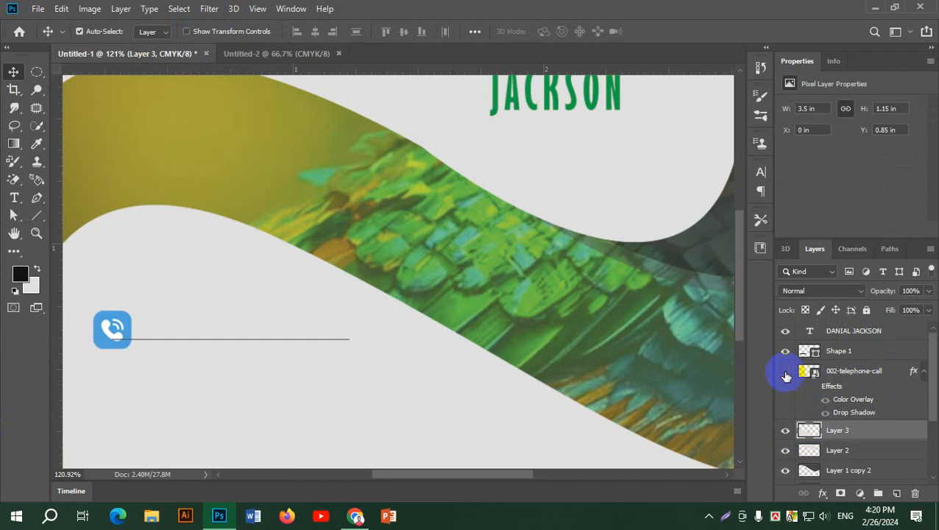
pyautogui.click(786, 371)
# Toggle the drawn line's visibility, then delete the trial Shape 1 line layer.
pyautogui.click(786, 352)
pyautogui.click(785, 351)
pyautogui.click(837, 353)
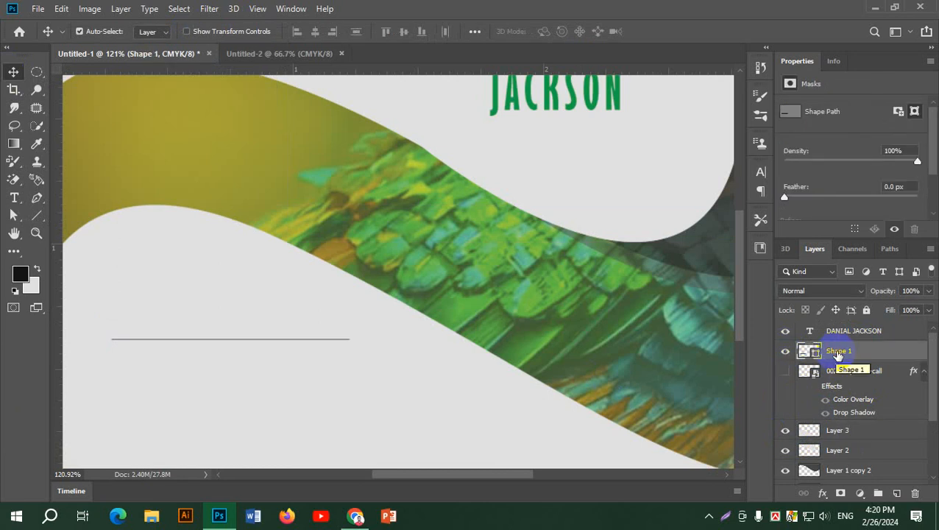
pyautogui.press('Delete')
# Draw a horizontal line in Path mode, then undo it.
pyautogui.click(37, 216)
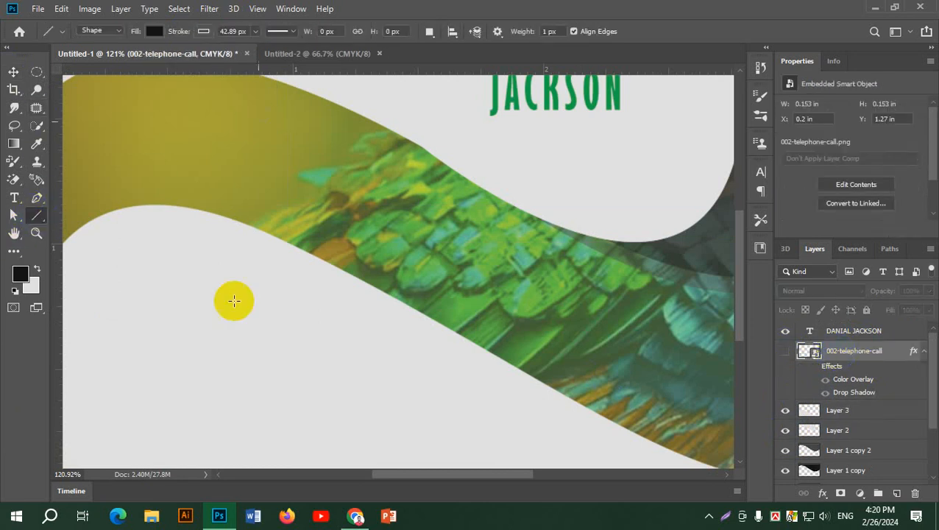
pyautogui.click(114, 30)
pyautogui.click(103, 53)
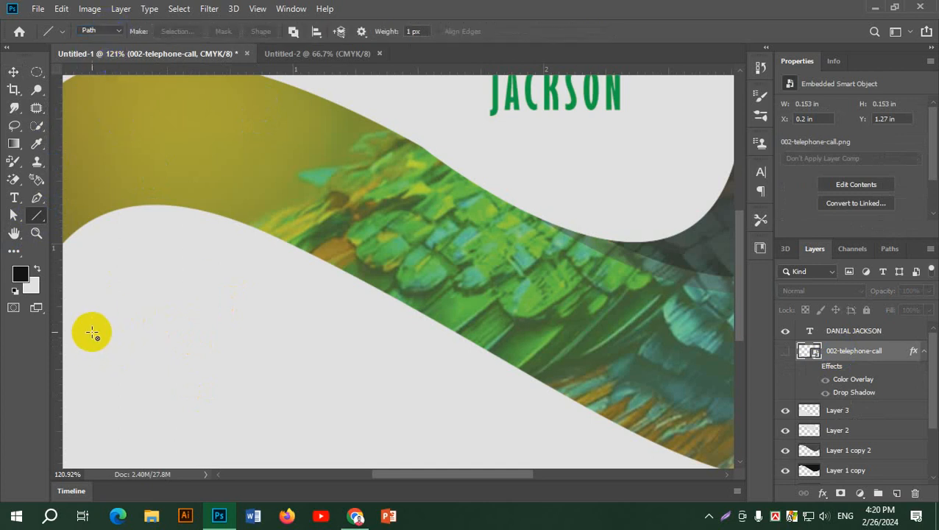
pyautogui.moveTo(92, 332); pyautogui.dragTo(407, 332)
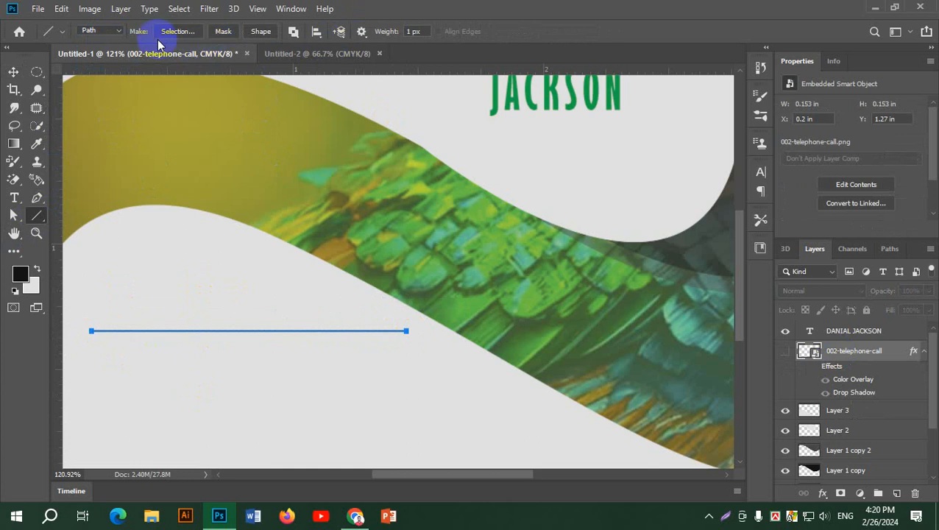
pyautogui.hotkey('ctrl', 'z')
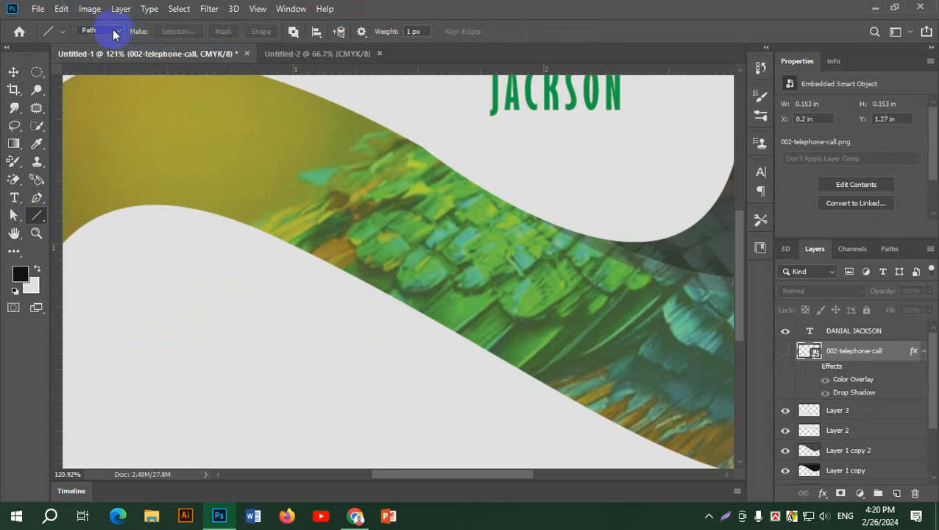
# Switch the Line tool back to Shape mode and draw a horizontal line across the lower-left white area.
pyautogui.click(114, 33)
pyautogui.click(92, 32)
pyautogui.click(37, 215)
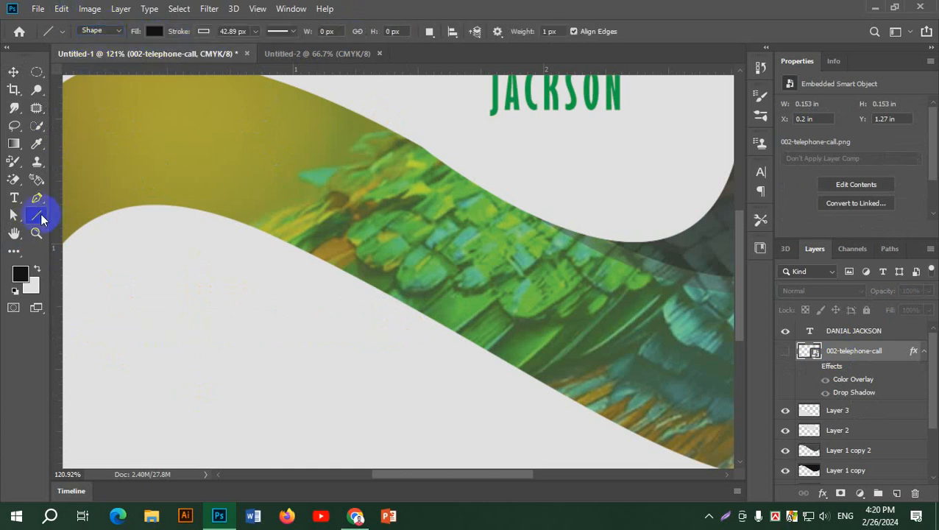
pyautogui.click(118, 279)
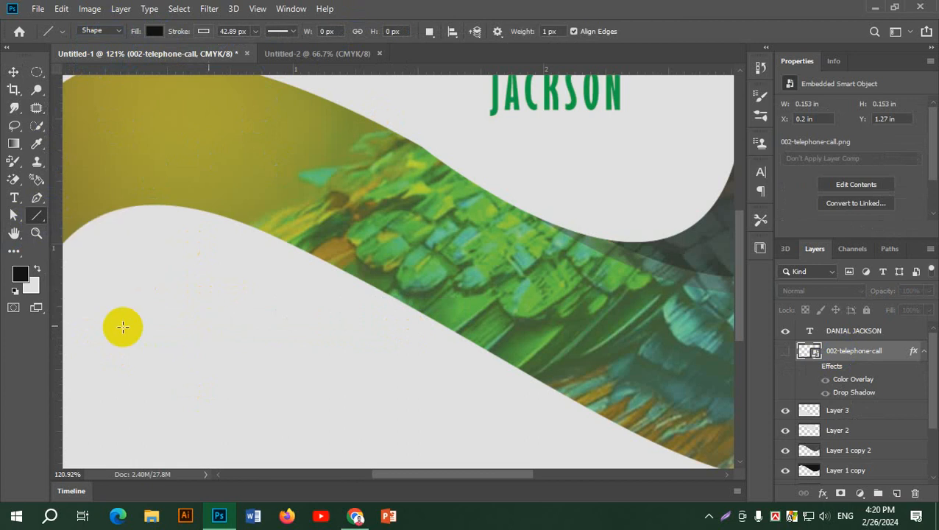
pyautogui.moveTo(75, 331); pyautogui.dragTo(391, 331)
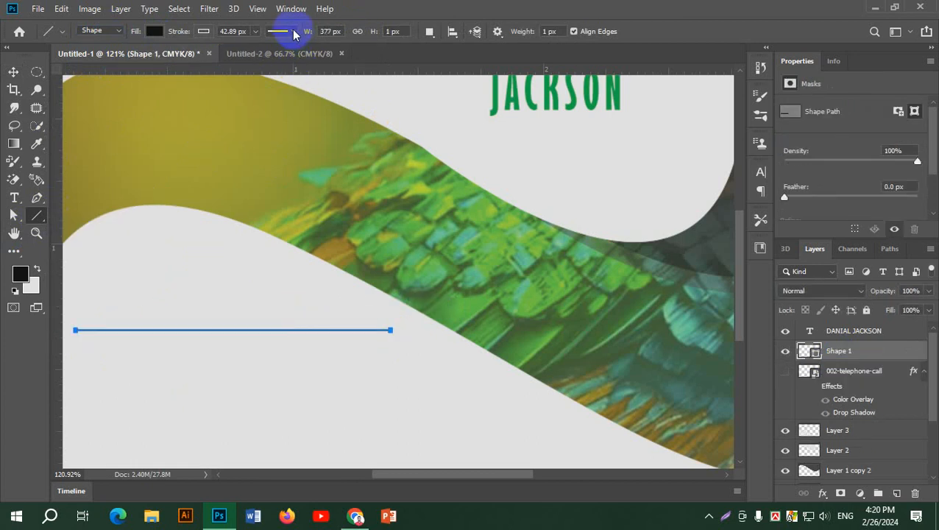
# Adjust the line's stroke width and settle its height at 5 px.
pyautogui.click(255, 34)
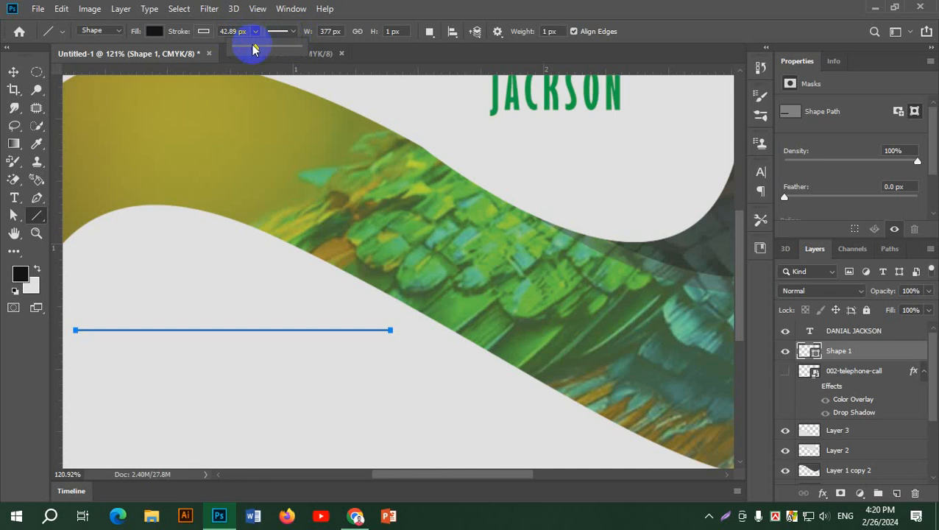
pyautogui.moveTo(251, 50)
pyautogui.mouseDown()
pyautogui.moveTo(296, 50)
pyautogui.moveTo(248, 50)
pyautogui.mouseUp()
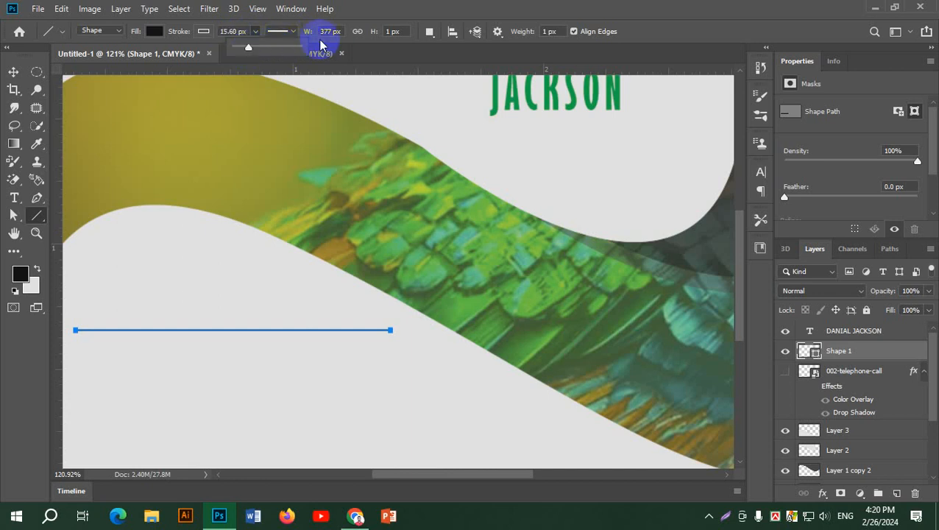
pyautogui.click(397, 34)
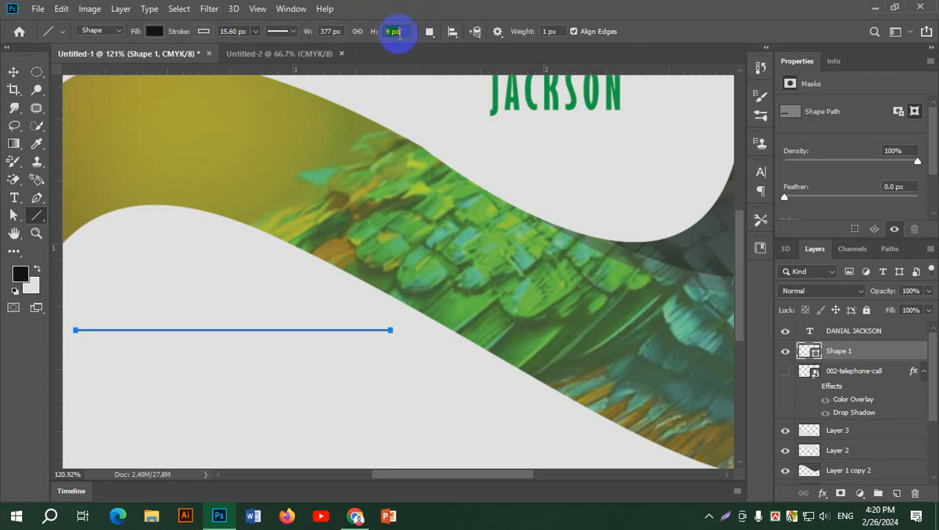
pyautogui.press('Up')
pyautogui.press('Return')
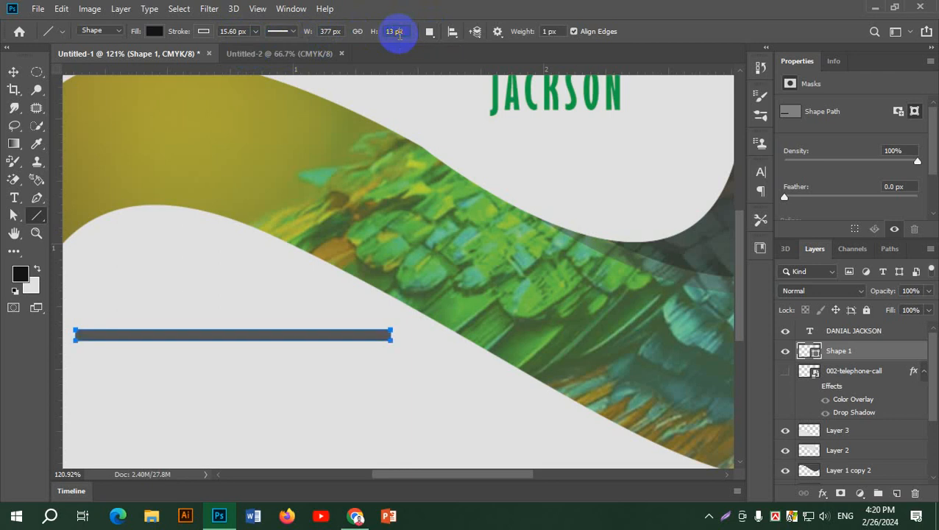
pyautogui.press('Return')
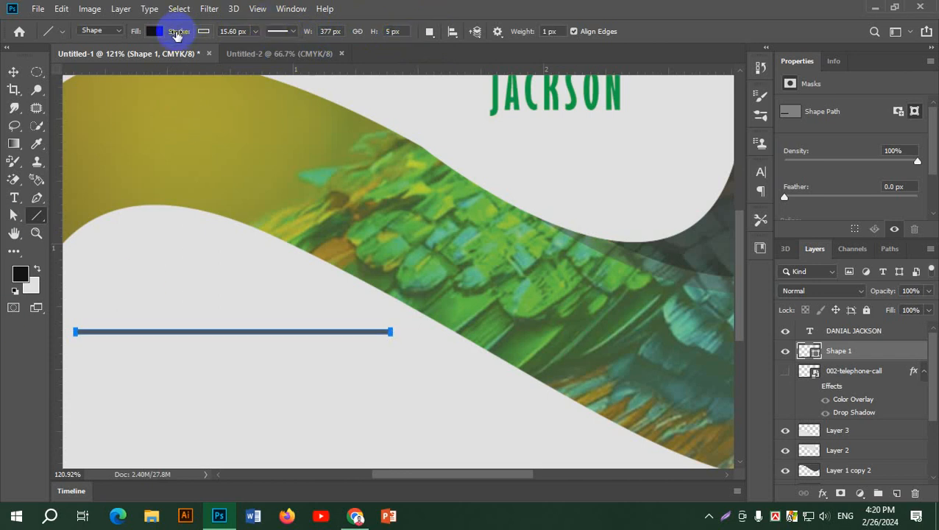
# Return to the Line tool and change the divider's height to 3 px.
pyautogui.click(13, 72)
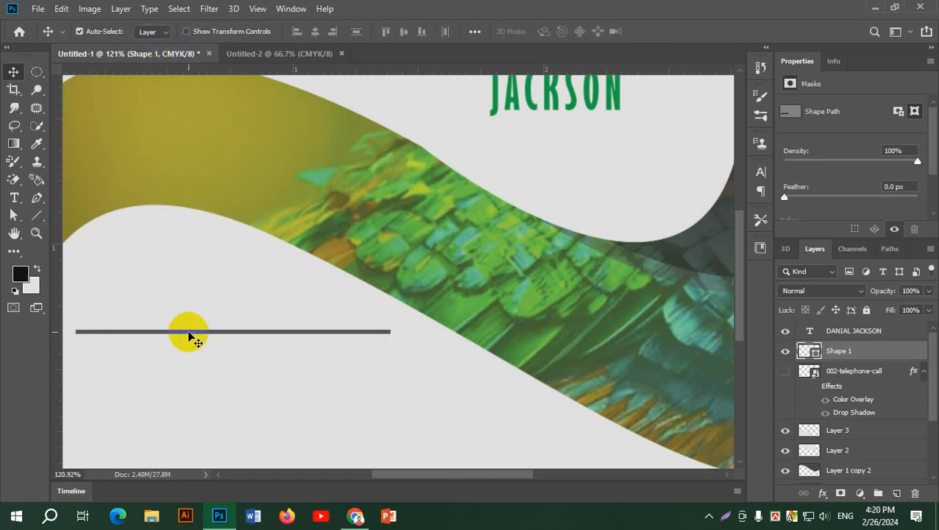
pyautogui.click(36, 215)
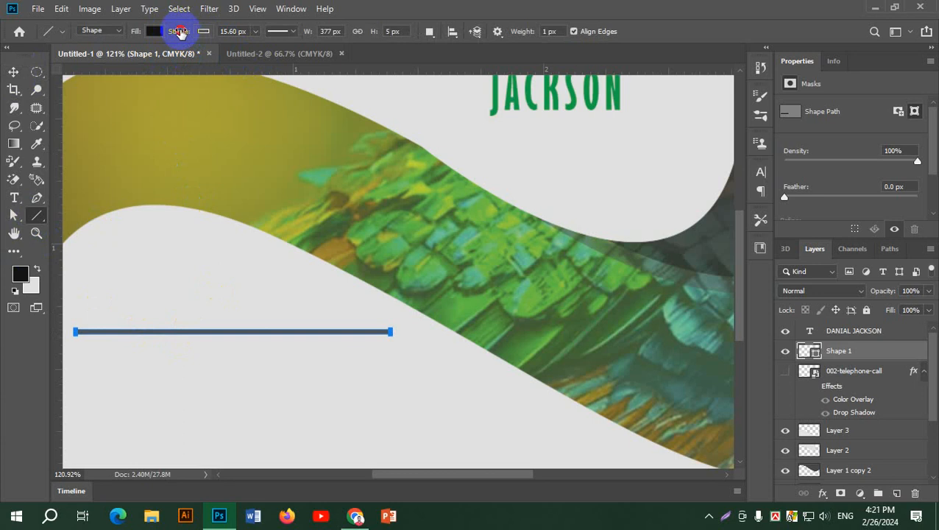
pyautogui.click(204, 32)
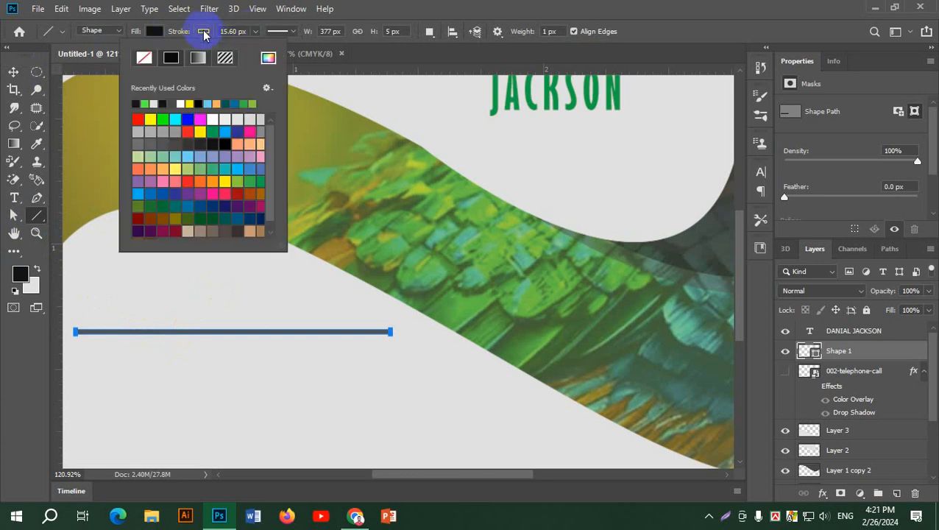
pyautogui.click(204, 31)
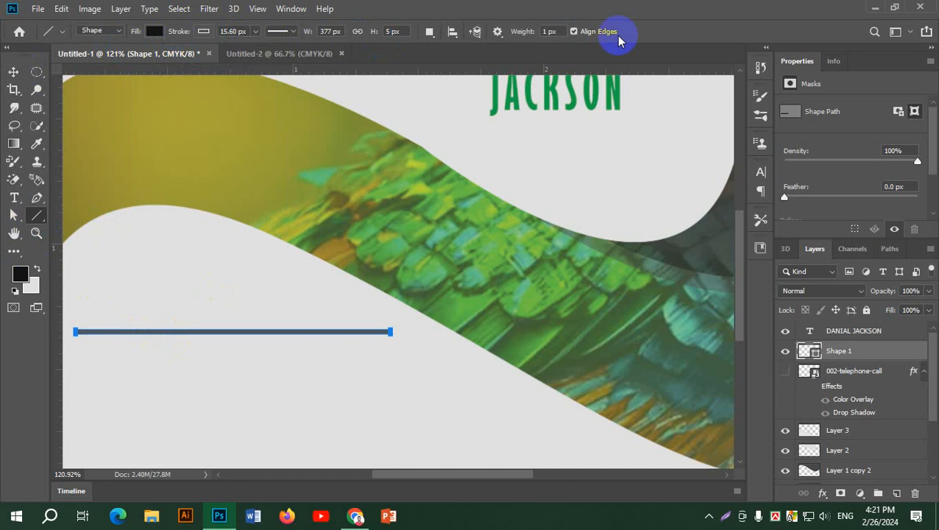
pyautogui.click(561, 32)
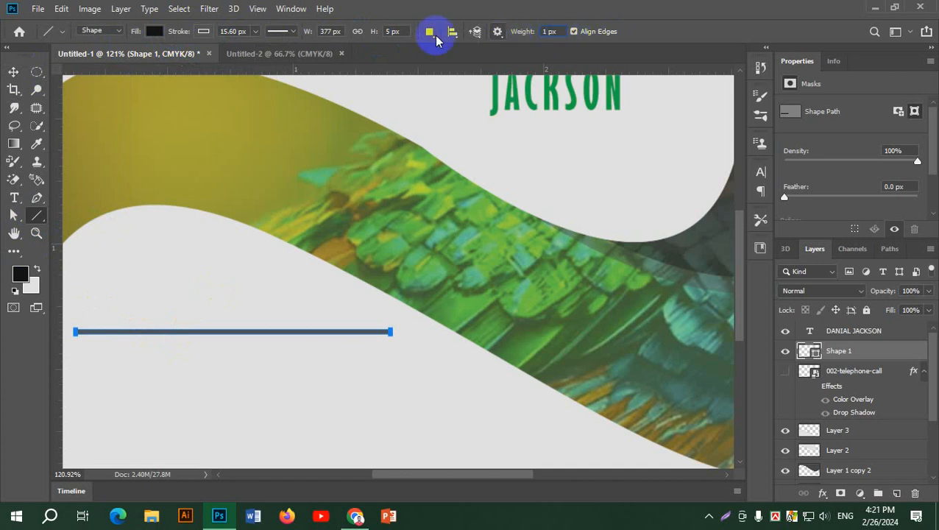
pyautogui.click(400, 32)
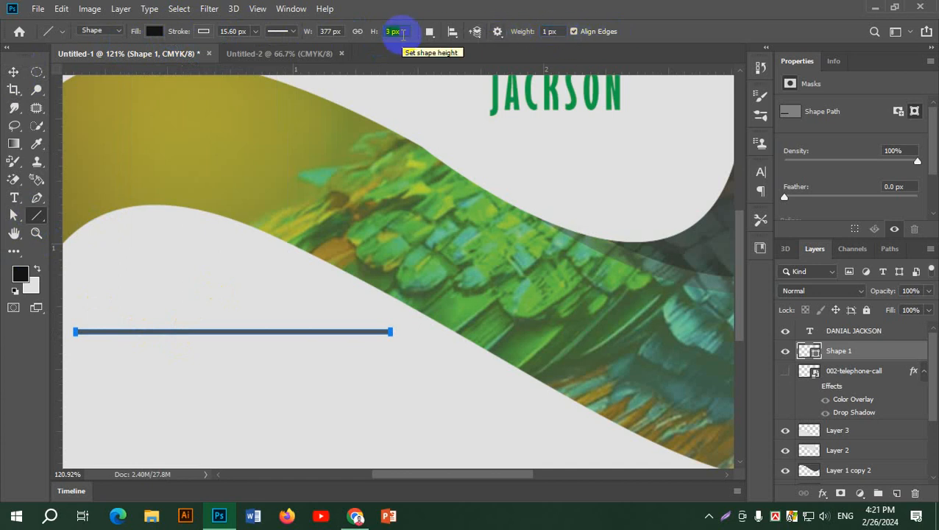
pyautogui.press('Return')
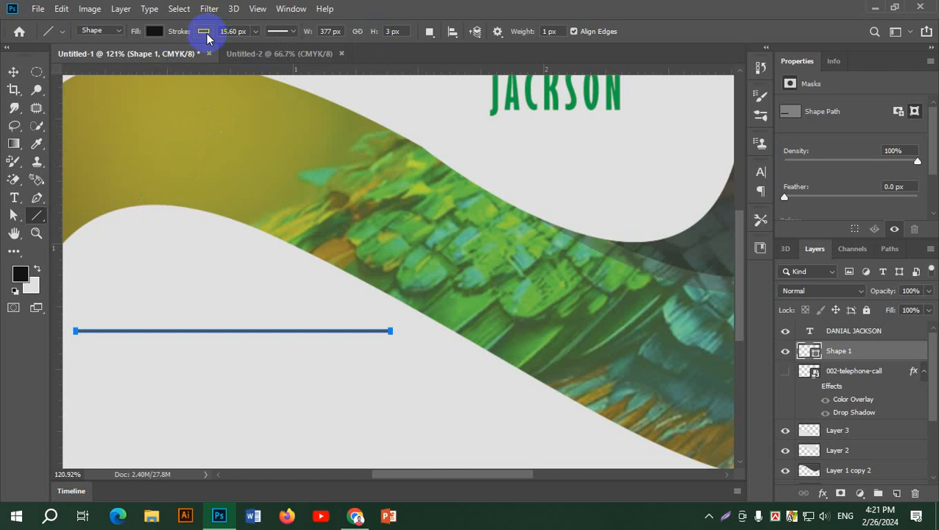
# Change options in the Line tool options bar and open the stroke style choices.
pyautogui.click(163, 33)
pyautogui.click(164, 33)
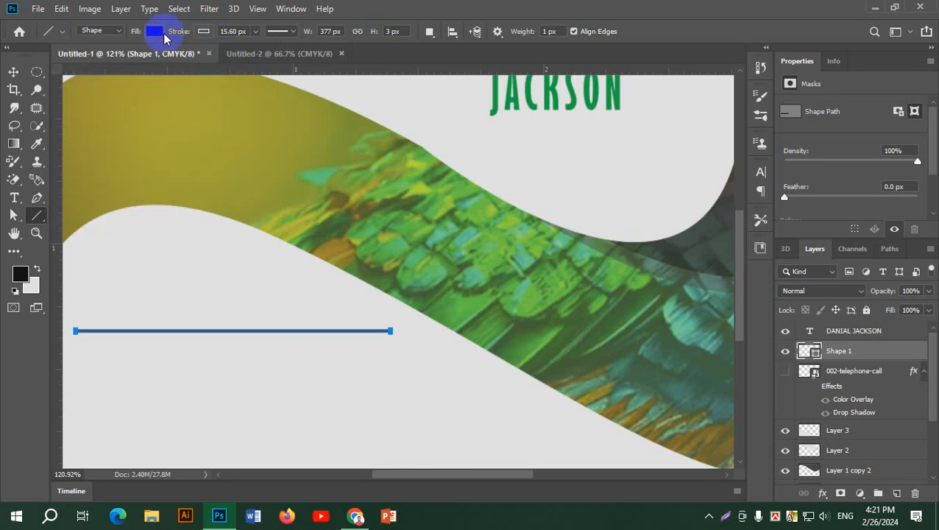
pyautogui.click(430, 31)
pyautogui.click(430, 33)
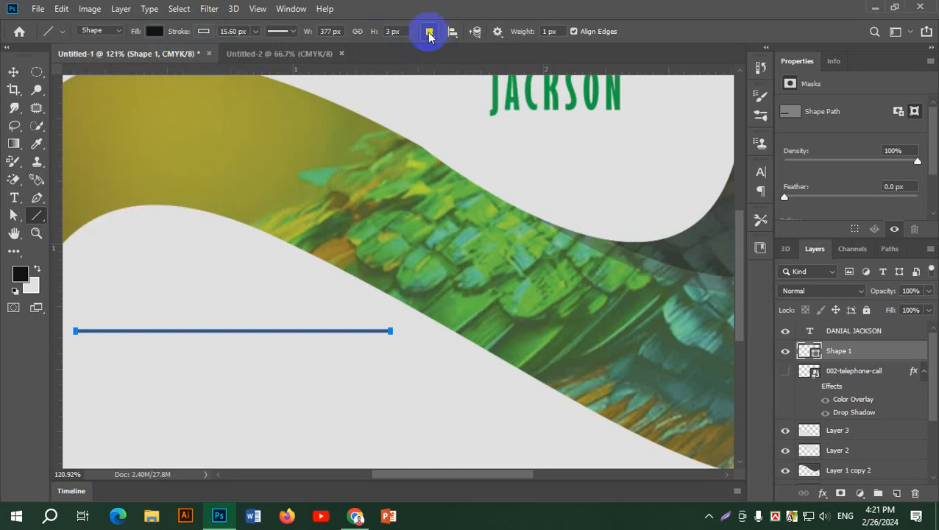
pyautogui.click(291, 34)
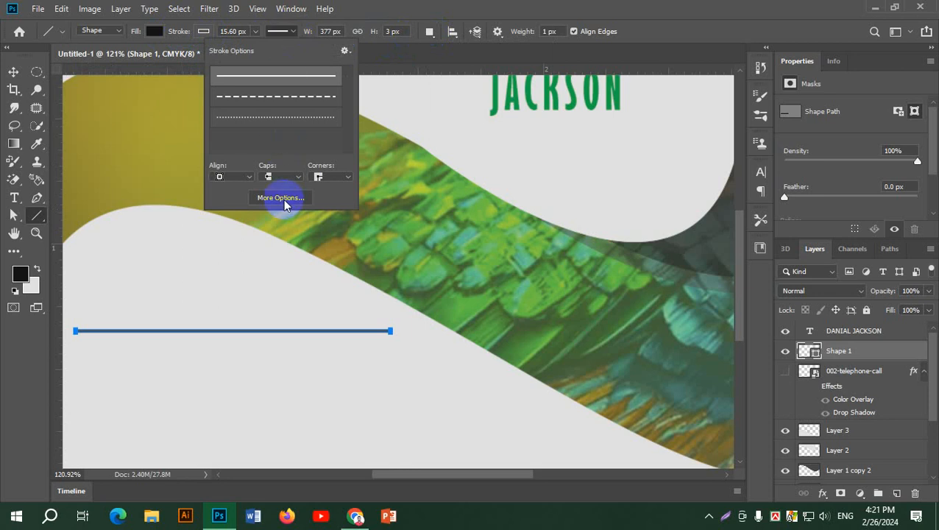
# Try a dotted stroke with adjusted gaps, discard it, and set the line height to 12 px.
pyautogui.click(297, 117)
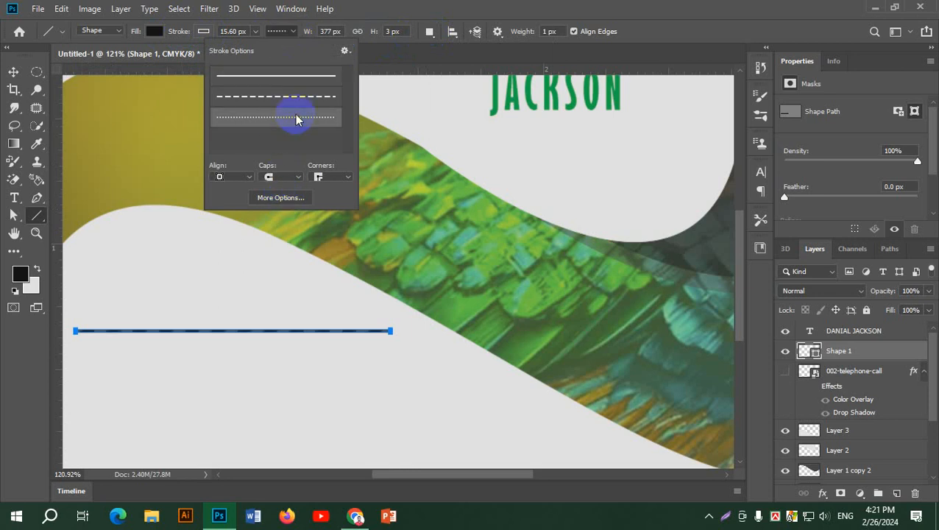
pyautogui.click(284, 199)
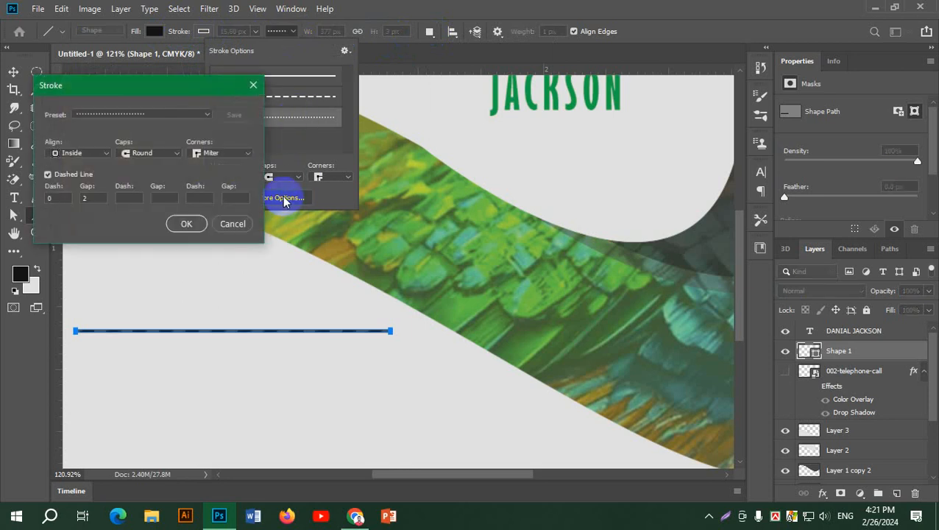
pyautogui.moveTo(151, 90); pyautogui.dragTo(528, 74)
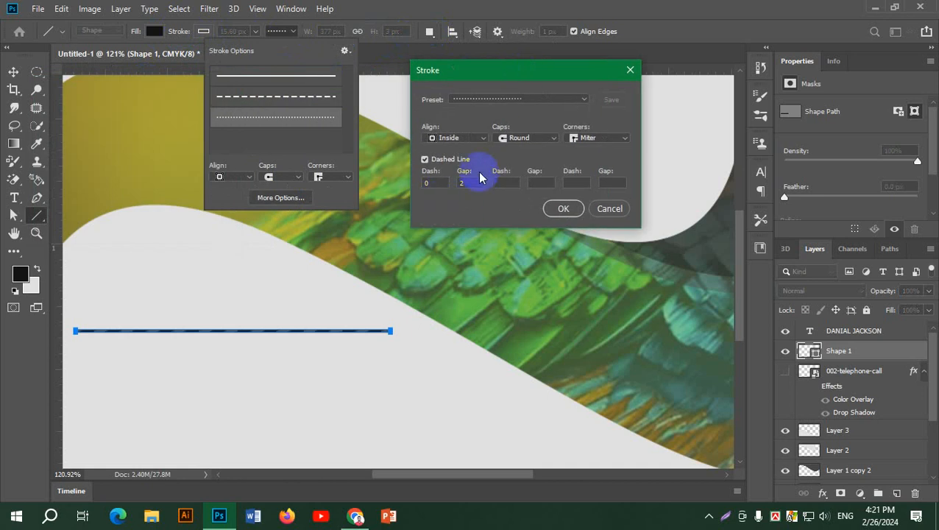
pyautogui.click(443, 184)
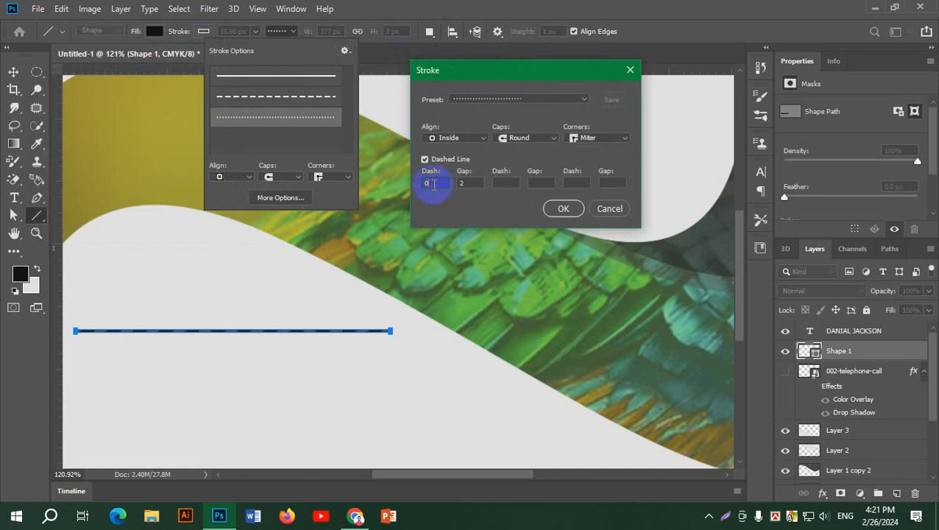
pyautogui.click(477, 183)
pyautogui.press('Down')
pyautogui.press('Down')
pyautogui.press('Down')
pyautogui.press('Down')
pyautogui.press('Down')
pyautogui.press('Down')
pyautogui.press('Down')
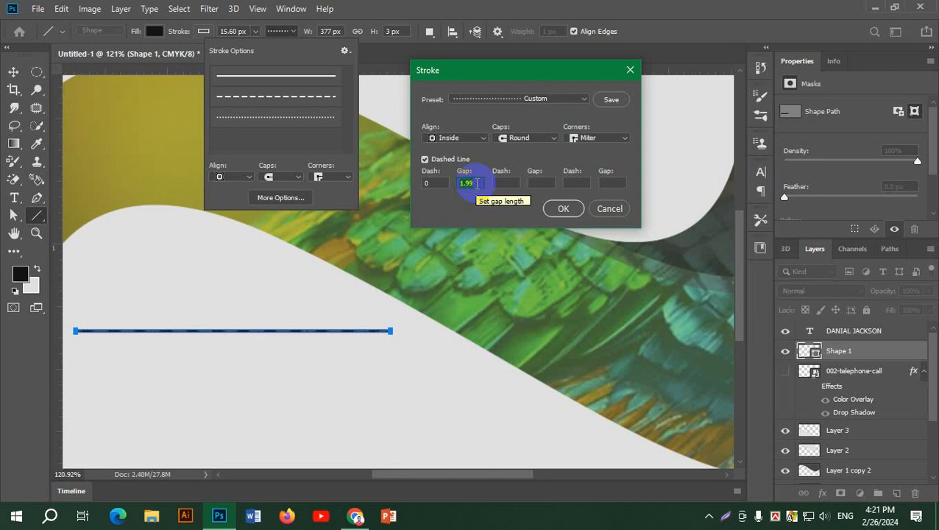
pyautogui.press('Up')
pyautogui.press('Up')
pyautogui.press('Up')
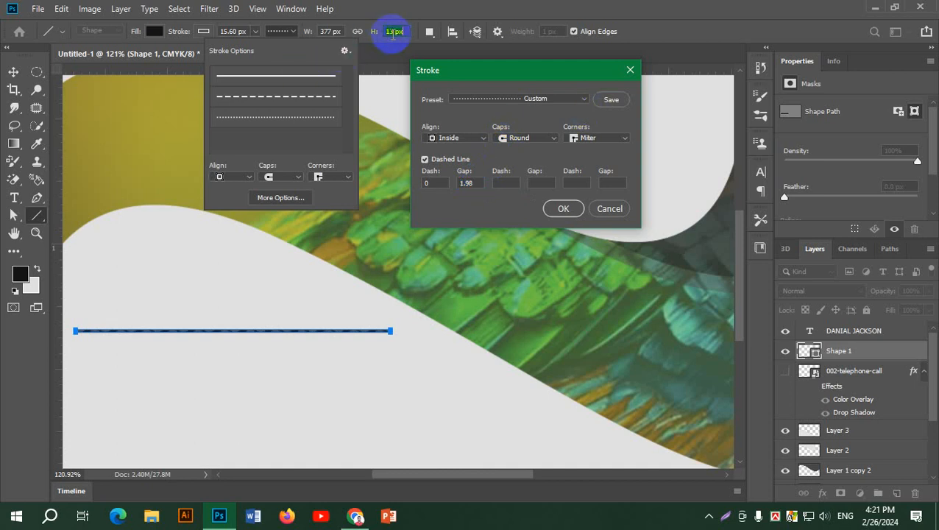
pyautogui.click(609, 208)
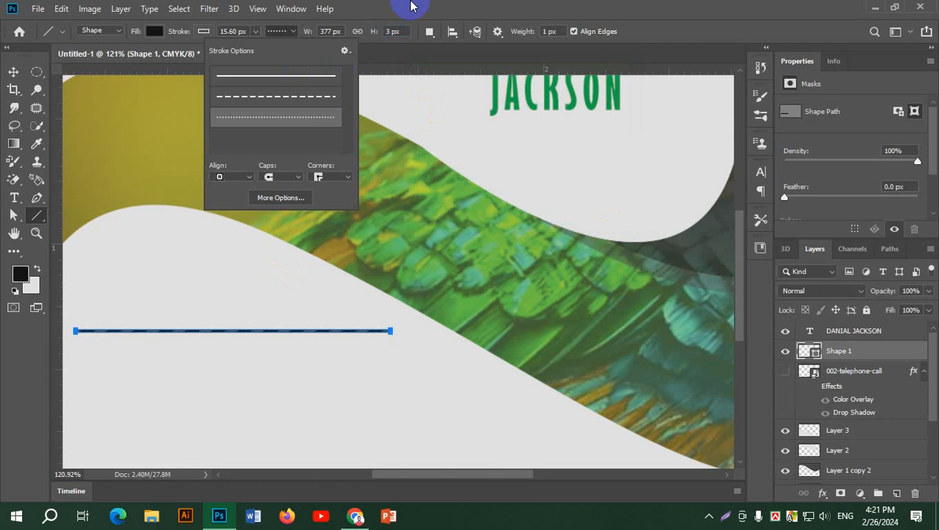
pyautogui.click(403, 32)
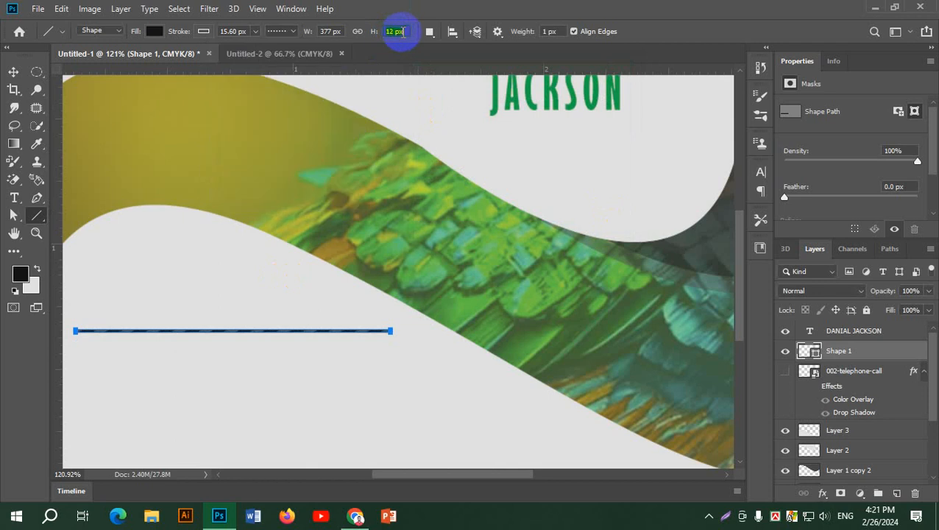
pyautogui.press('Return')
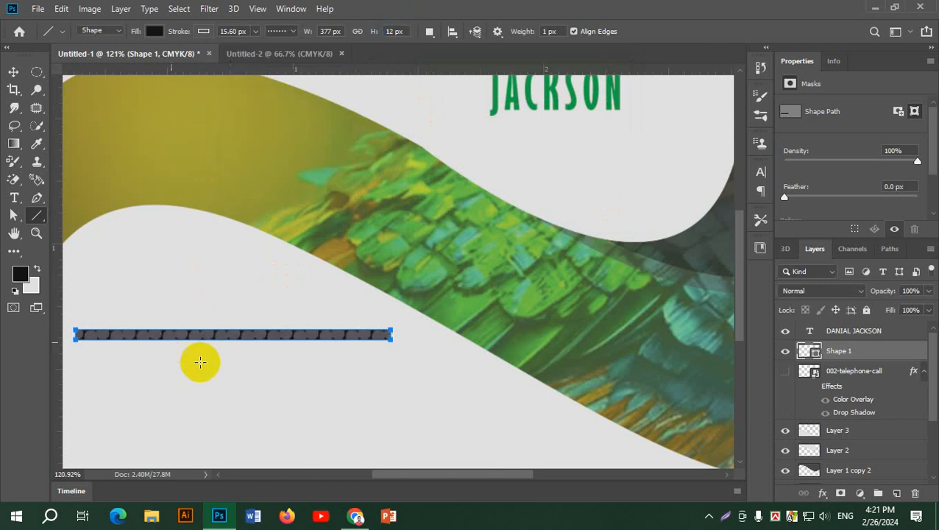
# Reopen the stroke settings, toggle Dashed Line off and on, and enter a 0.09 gap.
pyautogui.click(280, 31)
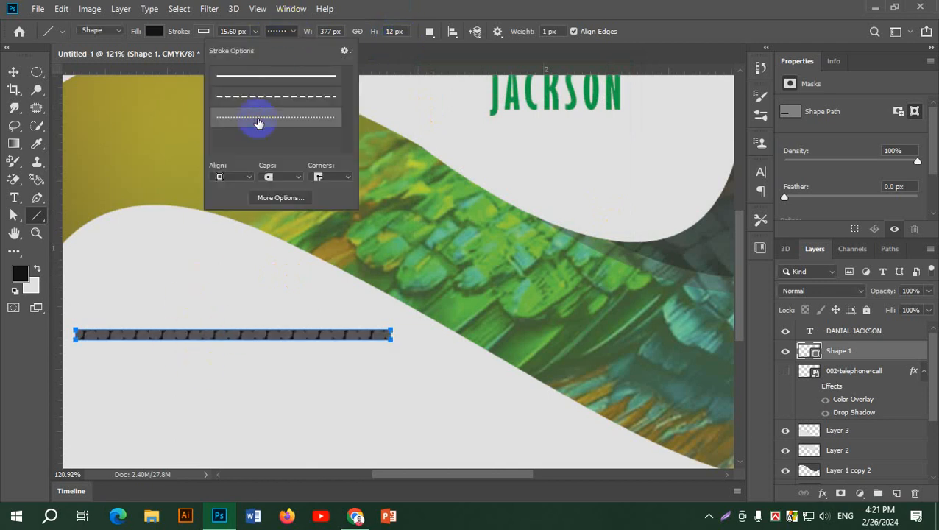
pyautogui.click(291, 197)
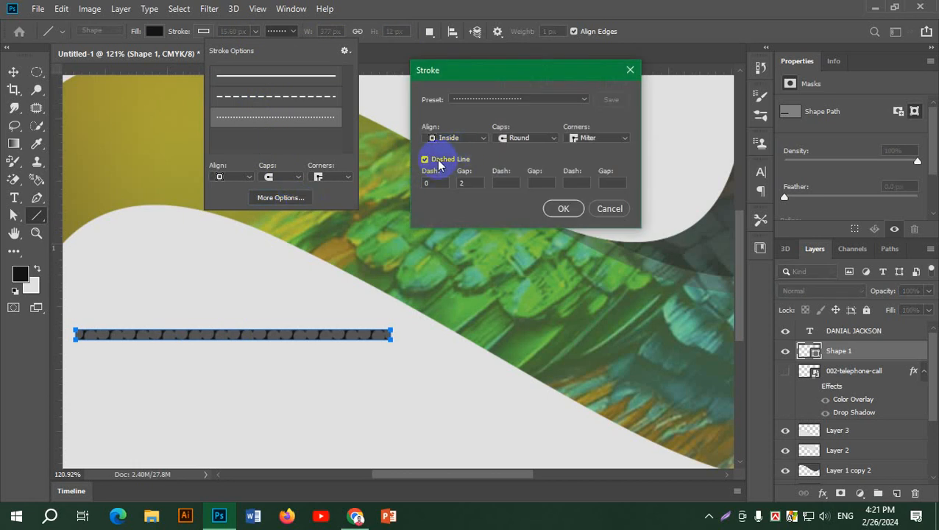
pyautogui.click(425, 159)
pyautogui.click(434, 160)
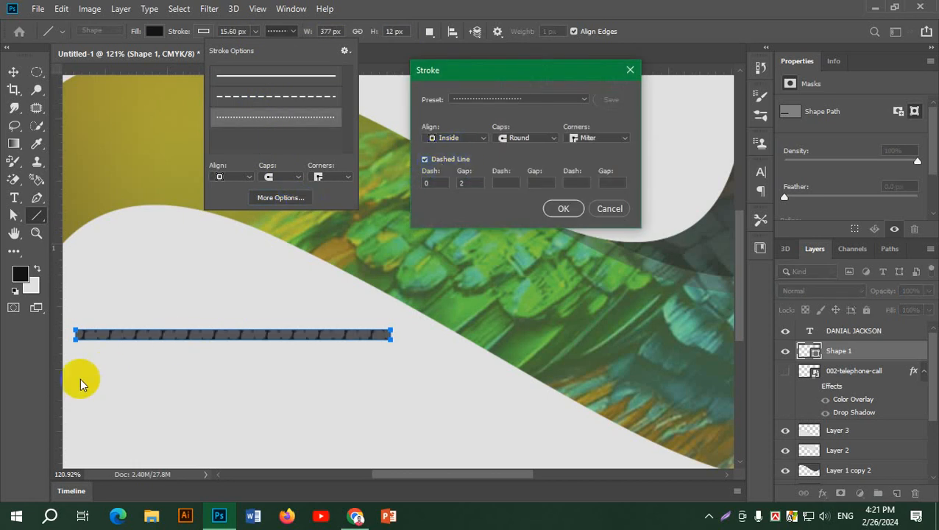
pyautogui.click(504, 102)
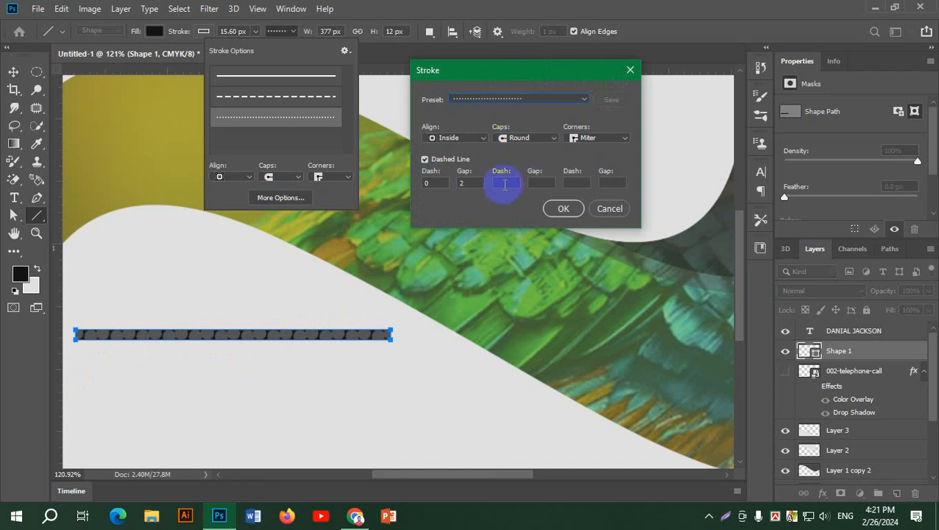
pyautogui.click(472, 182)
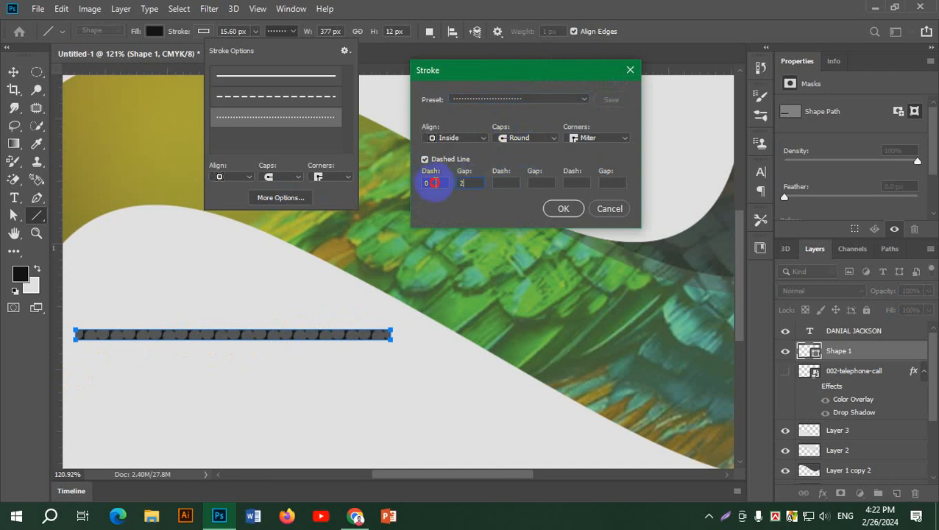
pyautogui.write('0.09')
pyautogui.scroll(15, 435, 183)
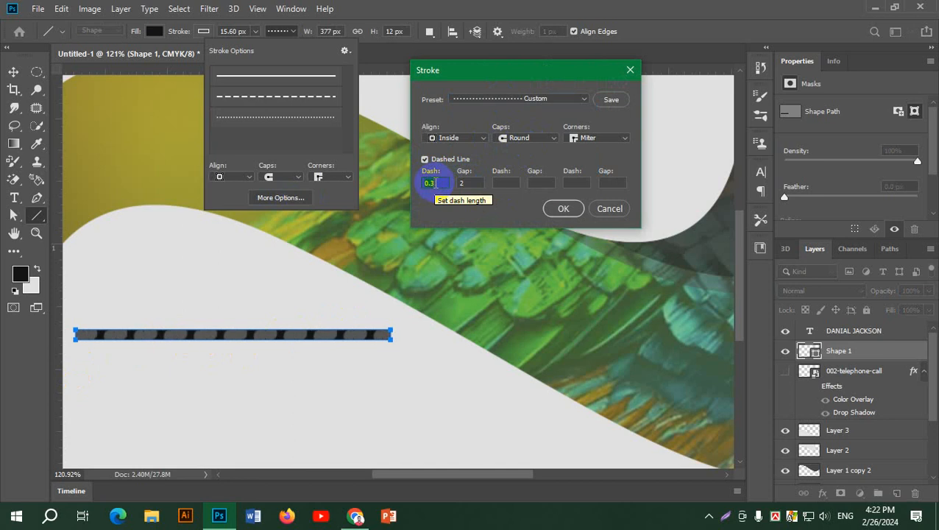
pyautogui.scroll(3, 436, 183)
# Fine-tune the gap and dash lengths of the dotted stroke.
pyautogui.click(466, 183)
pyautogui.scroll(-7, 466, 183)
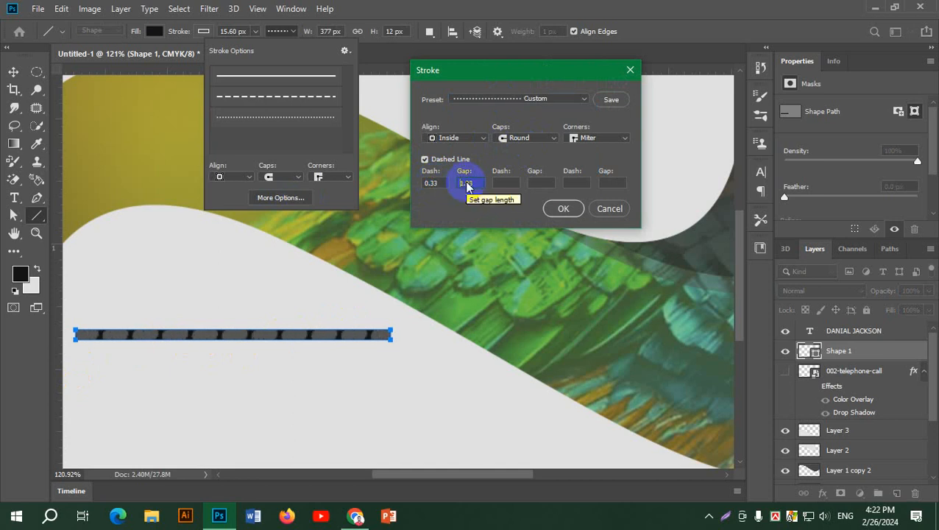
pyautogui.scroll(4, 466, 184)
pyautogui.scroll(-10, 466, 182)
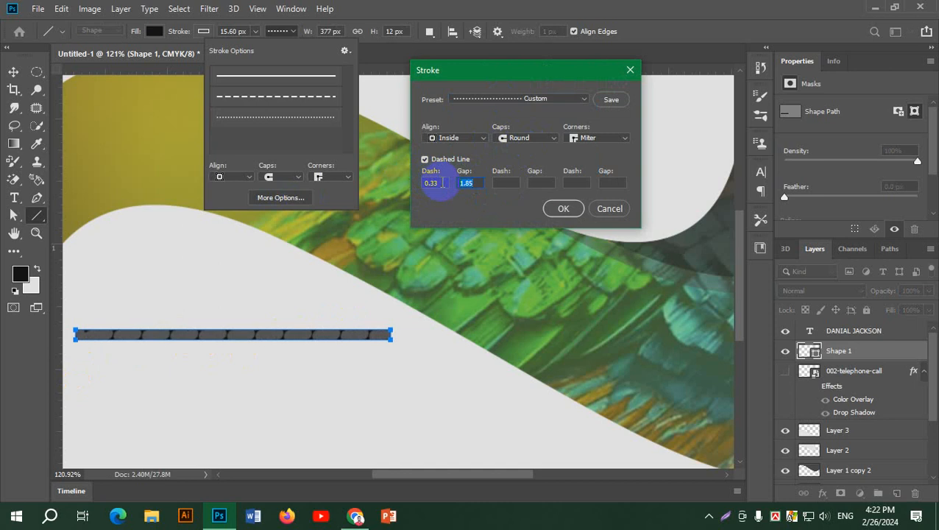
pyautogui.click(435, 183)
pyautogui.scroll(5, 441, 185)
pyautogui.scroll(6, 442, 185)
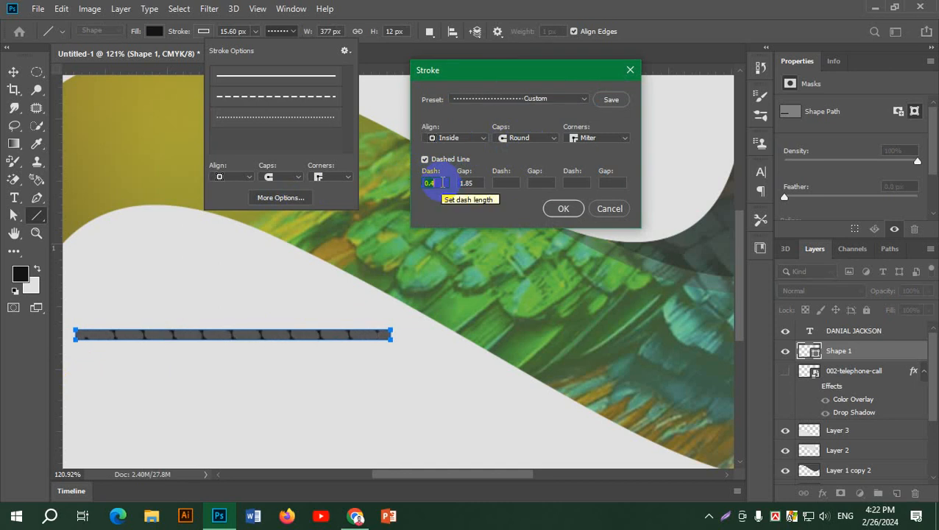
pyautogui.scroll(5, 443, 184)
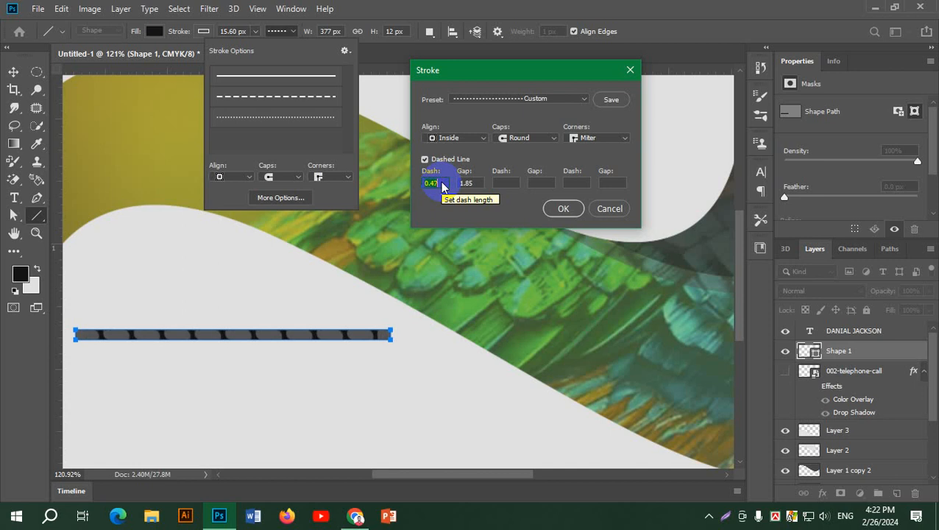
pyautogui.scroll(-3, 442, 185)
pyautogui.scroll(-3, 443, 184)
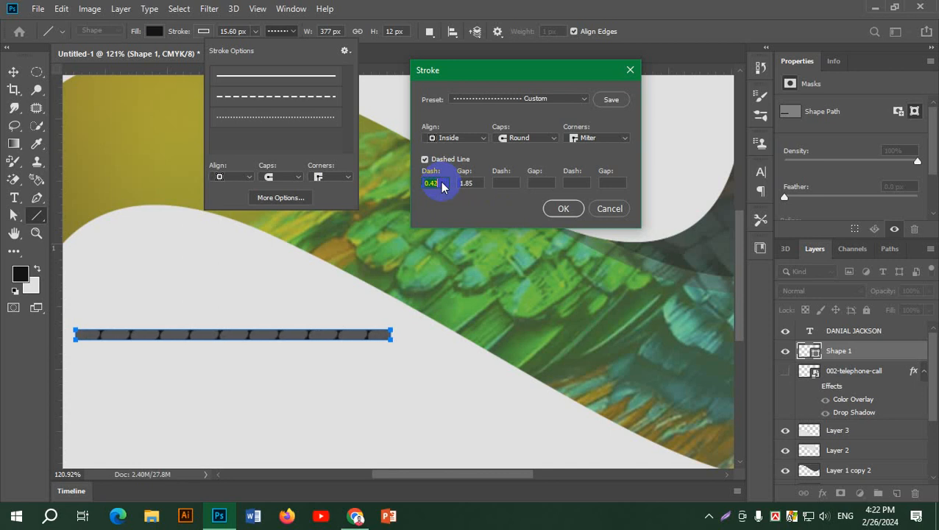
# Adjust the gap length once more, then switch the stroke to the plain solid-line preset.
pyautogui.click(472, 184)
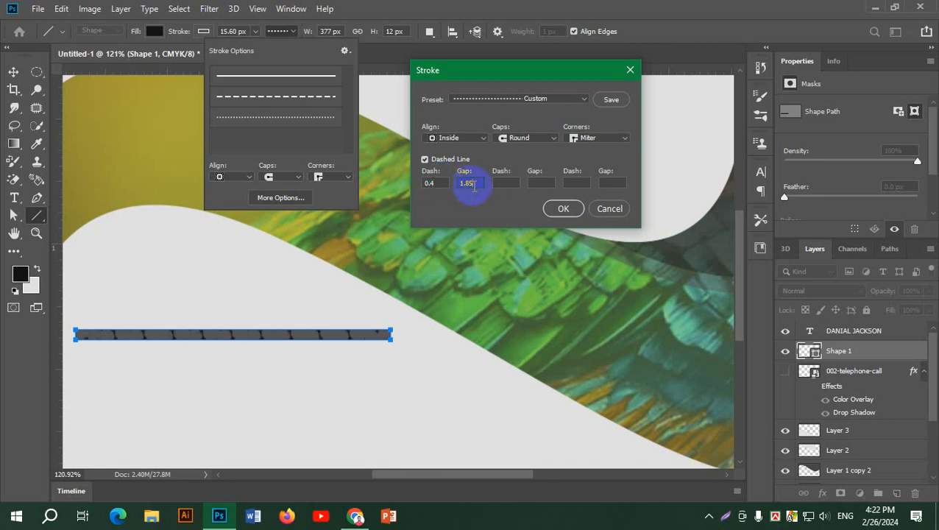
pyautogui.scroll(-2, 475, 185)
pyautogui.scroll(4, 476, 184)
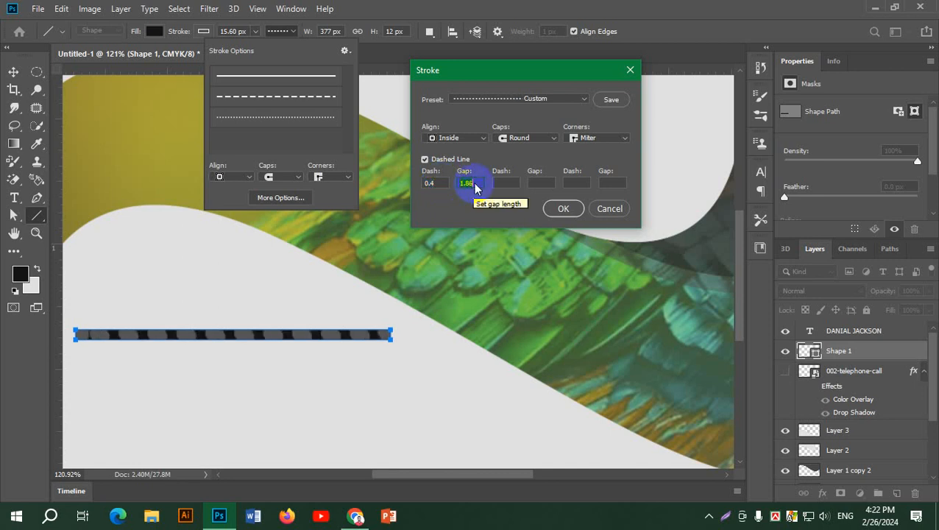
pyautogui.scroll(5, 476, 184)
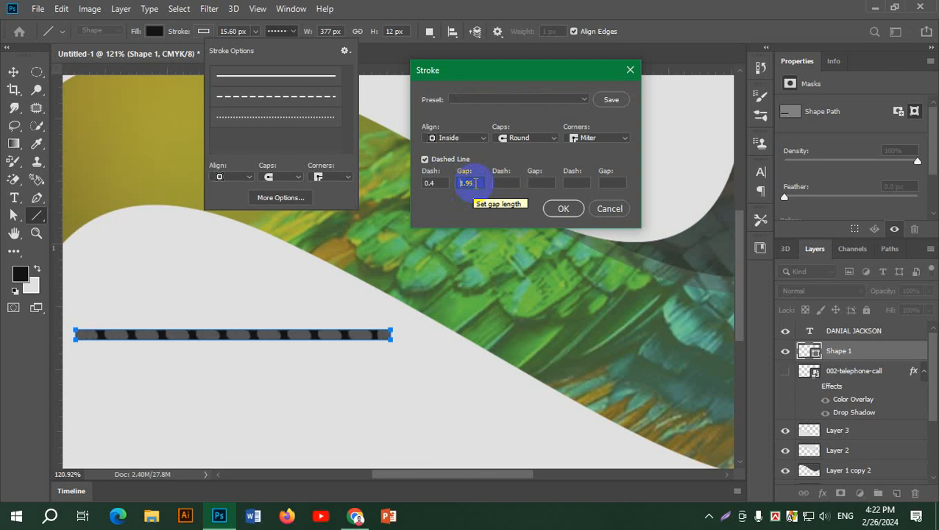
pyautogui.scroll(2, 476, 189)
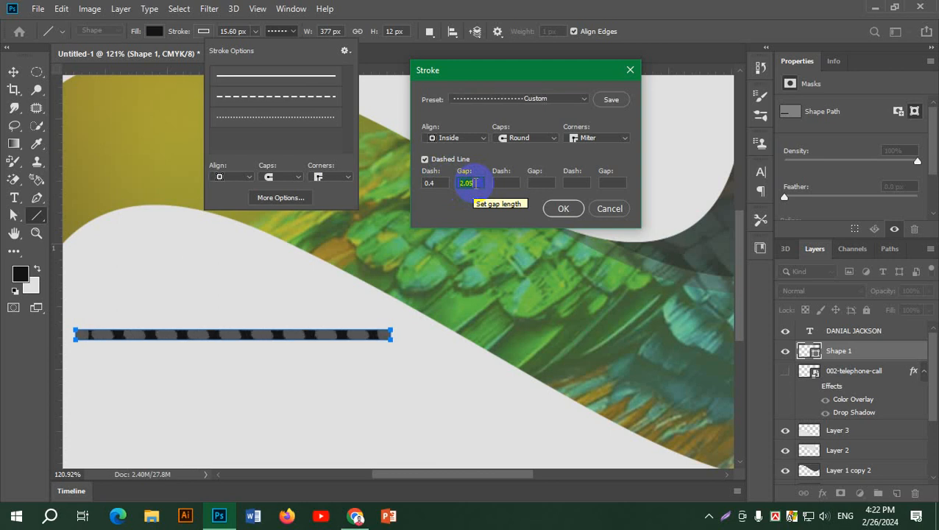
pyautogui.scroll(2, 478, 184)
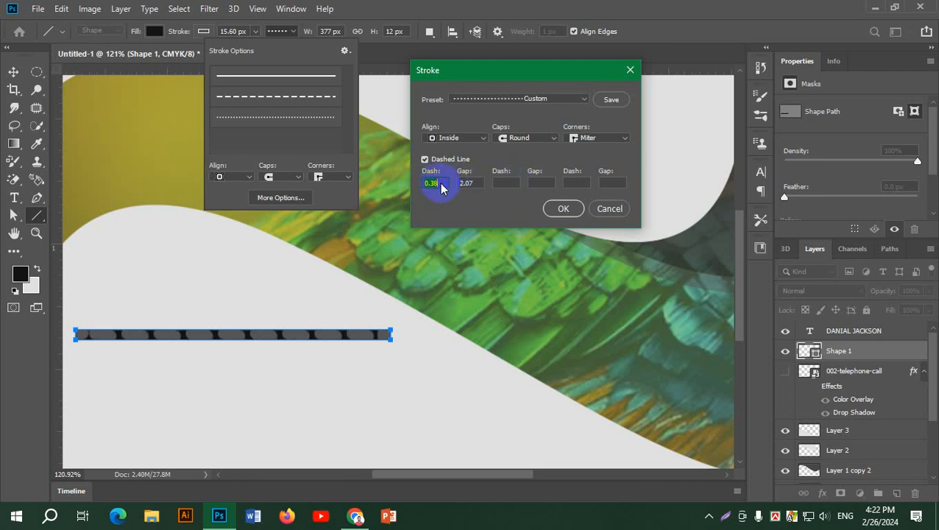
pyautogui.scroll(-2, 442, 186)
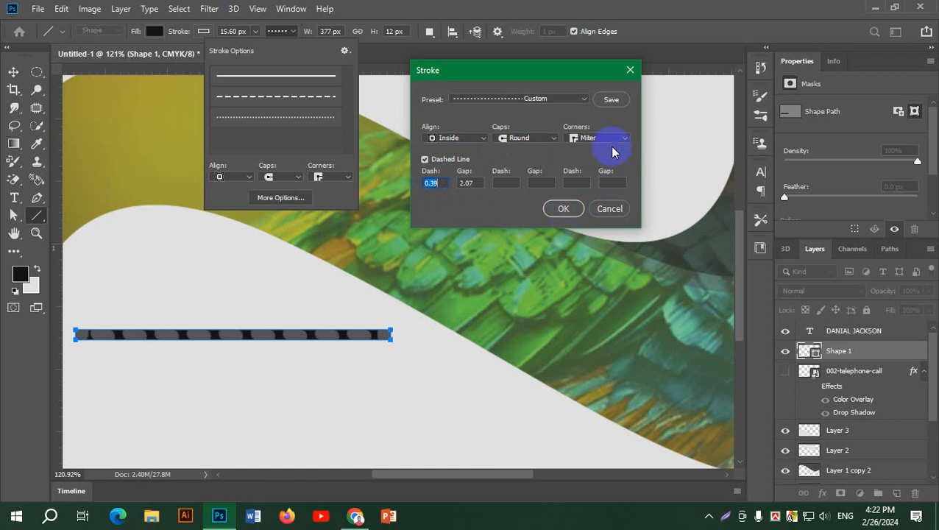
pyautogui.click(557, 100)
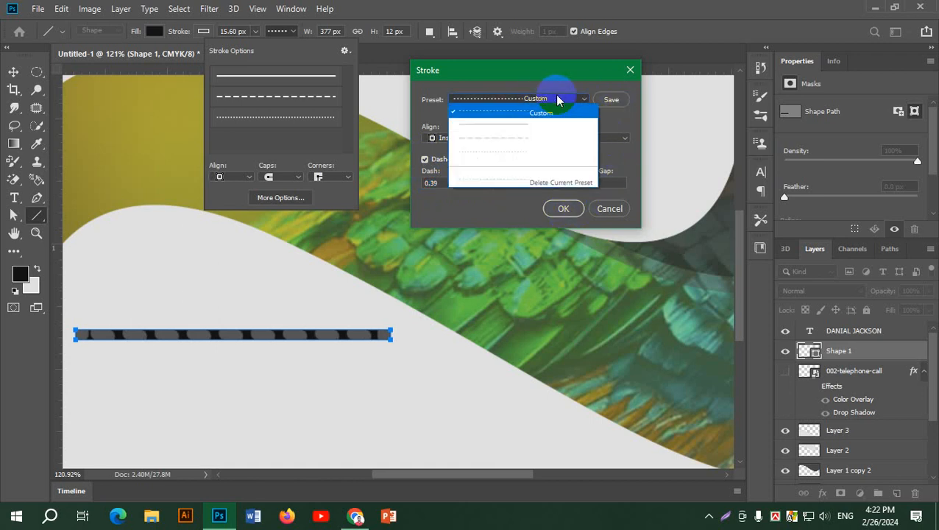
pyautogui.click(534, 124)
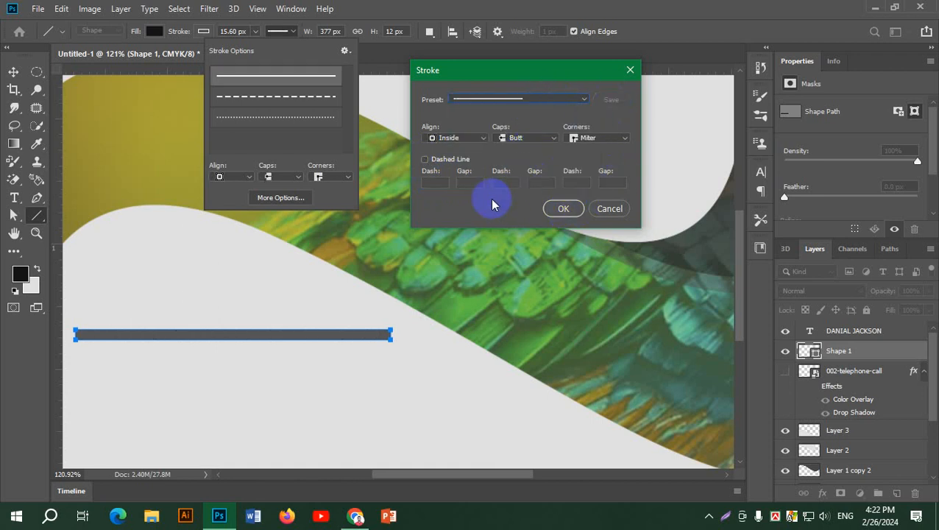
# Turn Dashed Line back on with dash 4.04 and a gap of about 2.17.
pyautogui.click(425, 159)
pyautogui.write('4.04')
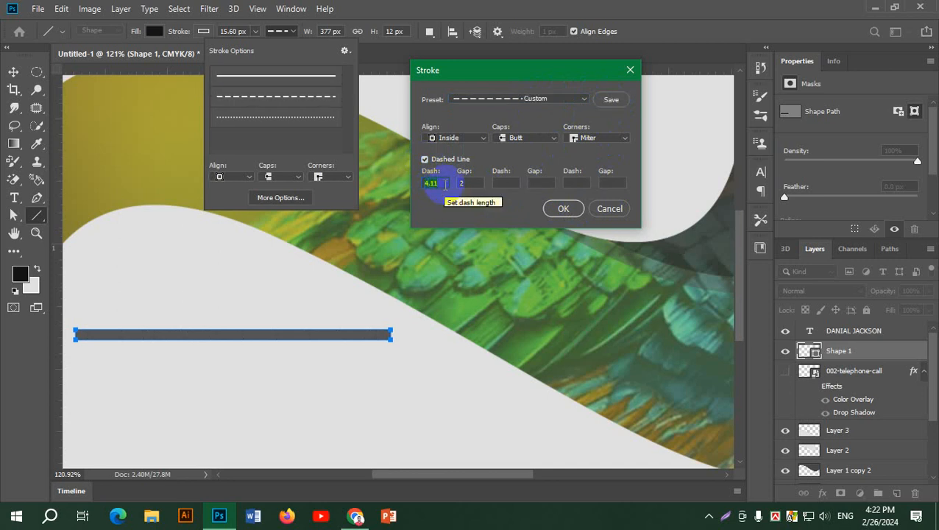
pyautogui.click(536, 101)
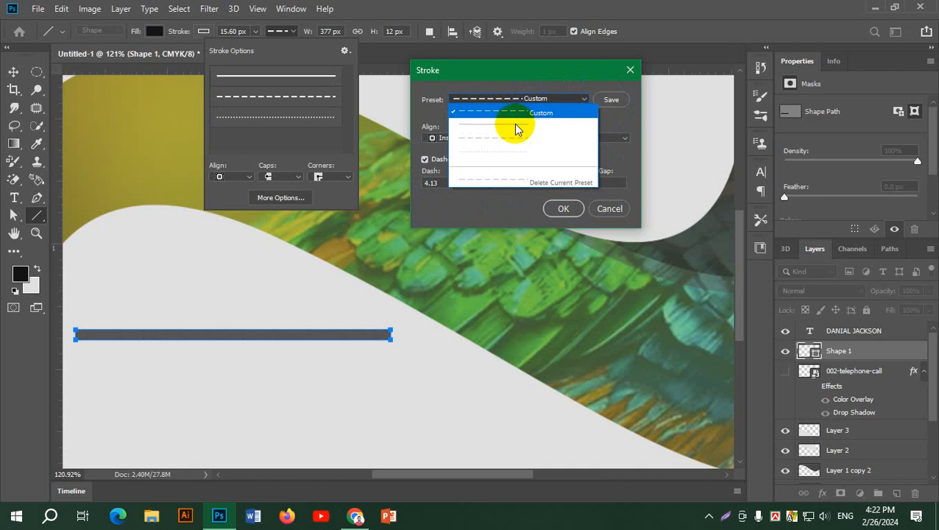
pyautogui.click(539, 98)
pyautogui.click(479, 186)
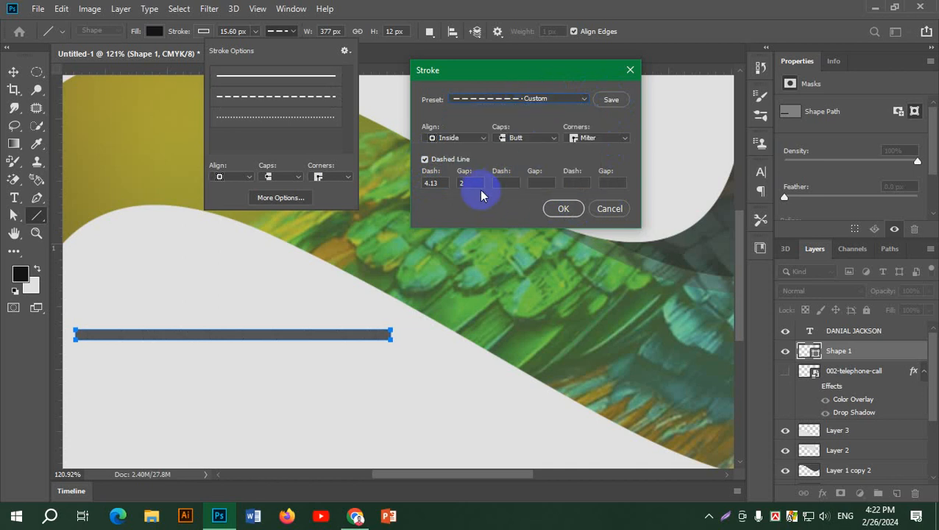
pyautogui.write('2.17')
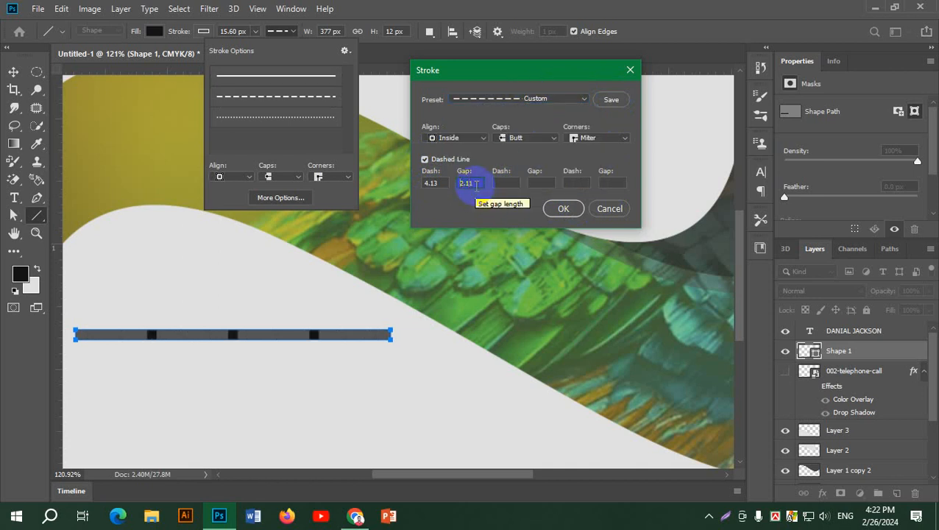
pyautogui.press('Up')
pyautogui.press('Up')
pyautogui.press('Up')
pyautogui.press('Up')
pyautogui.press('Up')
pyautogui.press('Up')
pyautogui.press('Up')
pyautogui.press('Up')
pyautogui.press('Up')
pyautogui.press('Up')
pyautogui.press('Up')
pyautogui.press('Up')
pyautogui.press('Up')
pyautogui.press('Up')
pyautogui.press('Up')
pyautogui.press('Up')
pyautogui.press('Up')
pyautogui.press('Up')
pyautogui.press('Up')
pyautogui.press('Up')
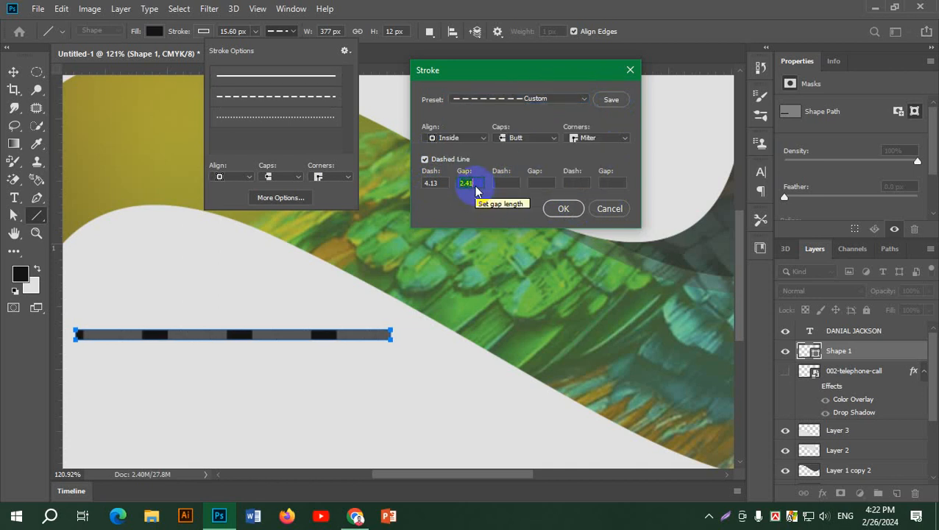
# Give the dashes round caps and keep the stroke aligned inside the path.
pyautogui.click(516, 139)
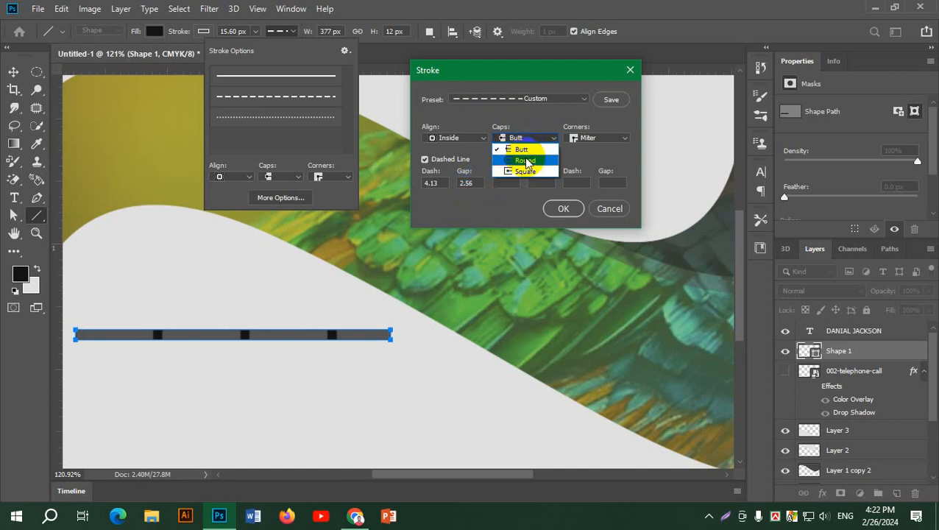
pyautogui.click(526, 161)
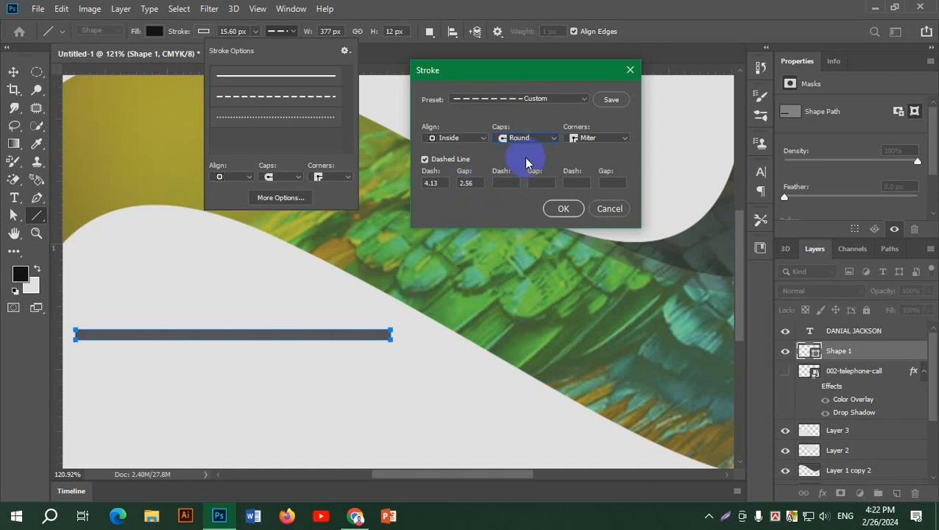
pyautogui.click(460, 138)
pyautogui.click(455, 149)
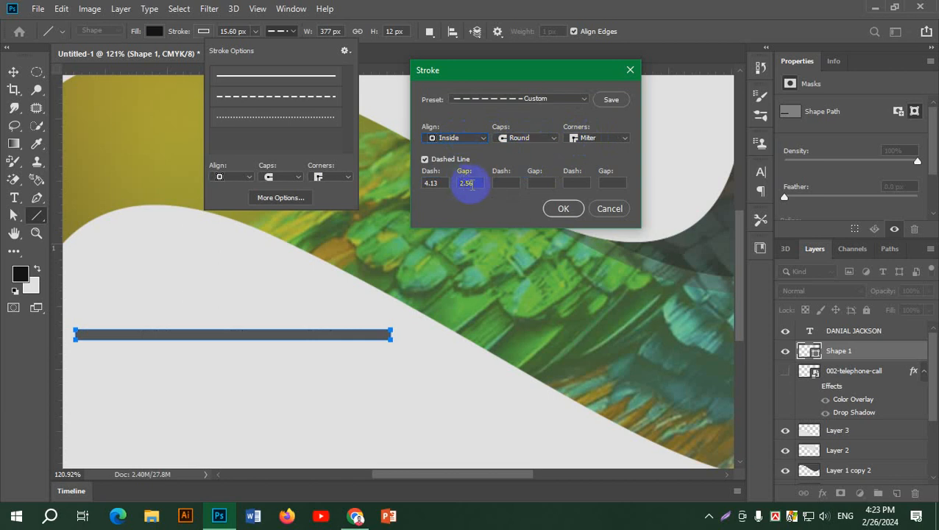
# Shorten the first dash length and enter 10 as a second dash value.
pyautogui.click(440, 182)
pyautogui.press('Down')
pyautogui.press('Down')
pyautogui.press('Down')
pyautogui.press('Down')
pyautogui.press('Down')
pyautogui.press('Down')
pyautogui.press('Down')
pyautogui.press('Down')
pyautogui.press('Down')
pyautogui.press('Down')
pyautogui.press('Down')
pyautogui.press('Down')
pyautogui.press('Down')
pyautogui.press('Down')
pyautogui.press('Down')
pyautogui.press('Down')
pyautogui.press('Down')
pyautogui.press('Down')
pyautogui.press('Down')
pyautogui.press('Down')
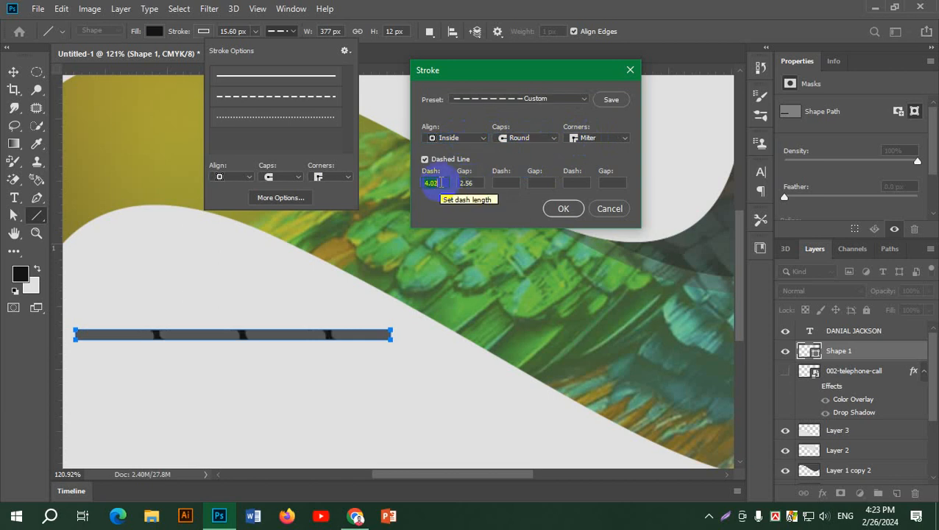
pyautogui.press('Down')
pyautogui.press('Down')
pyautogui.press('Down')
pyautogui.press('Down')
pyautogui.press('Down')
pyautogui.press('Down')
pyautogui.press('Down')
pyautogui.press('Down')
pyautogui.press('Down')
pyautogui.press('Down')
pyautogui.press('Down')
pyautogui.press('Down')
pyautogui.press('Down')
pyautogui.press('Down')
pyautogui.press('Down')
pyautogui.press('Down')
pyautogui.press('Down')
pyautogui.press('Down')
pyautogui.press('Down')
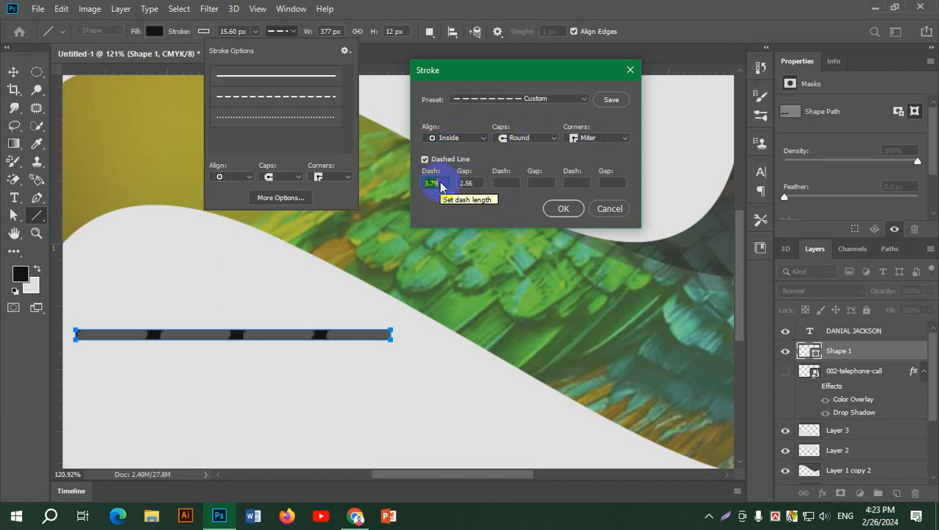
pyautogui.press('Down')
pyautogui.press('Down')
pyautogui.press('Down')
pyautogui.press('Down')
pyautogui.press('Down')
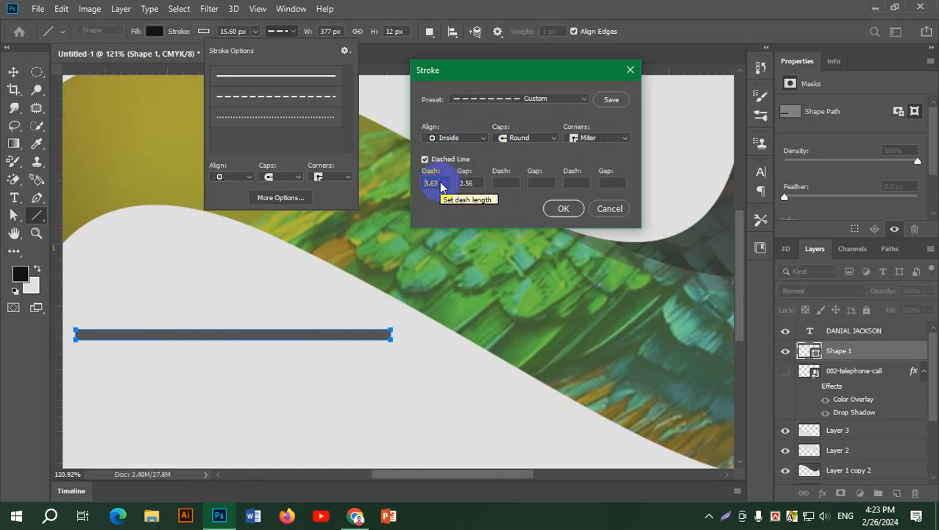
pyautogui.press('Up')
pyautogui.press('Up')
pyautogui.press('Up')
pyautogui.press('Up')
pyautogui.press('Up')
pyautogui.press('Up')
pyautogui.press('Up')
pyautogui.press('Up')
pyautogui.press('Up')
pyautogui.press('Up')
pyautogui.press('Up')
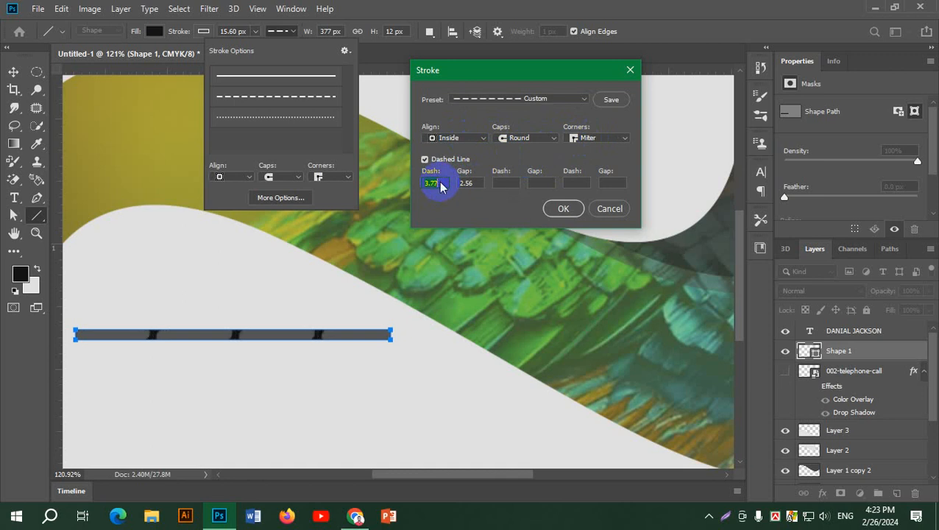
pyautogui.click(502, 184)
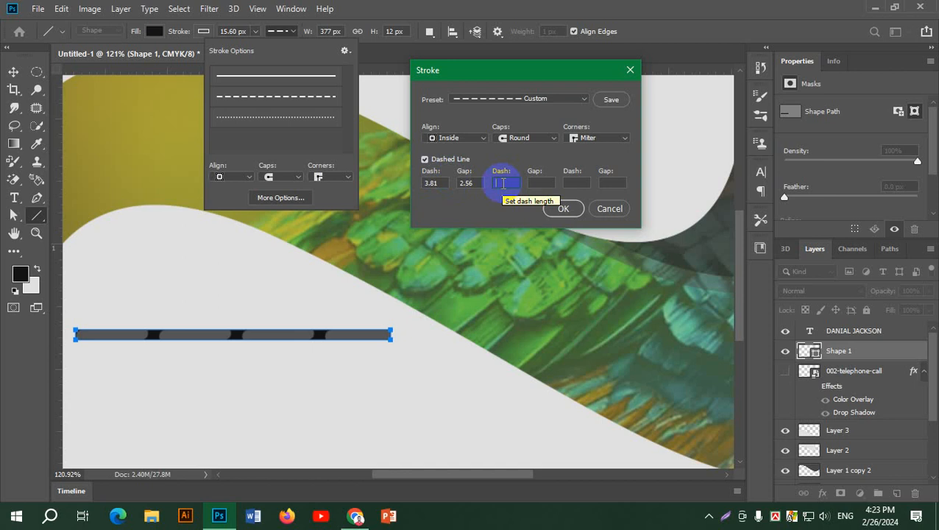
pyautogui.write('1')
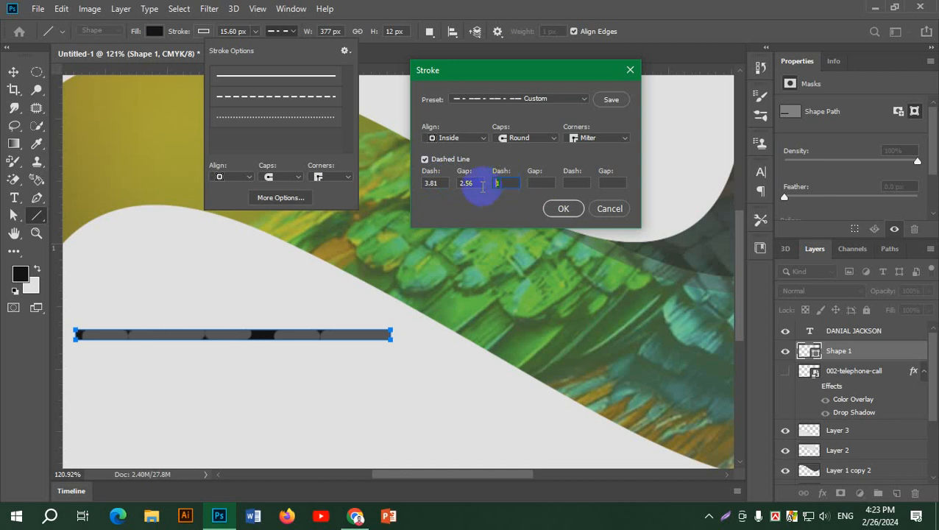
pyautogui.write('0')
# Bring the gap down to 2.02 and the dash length to about 4.04.
pyautogui.click(472, 185)
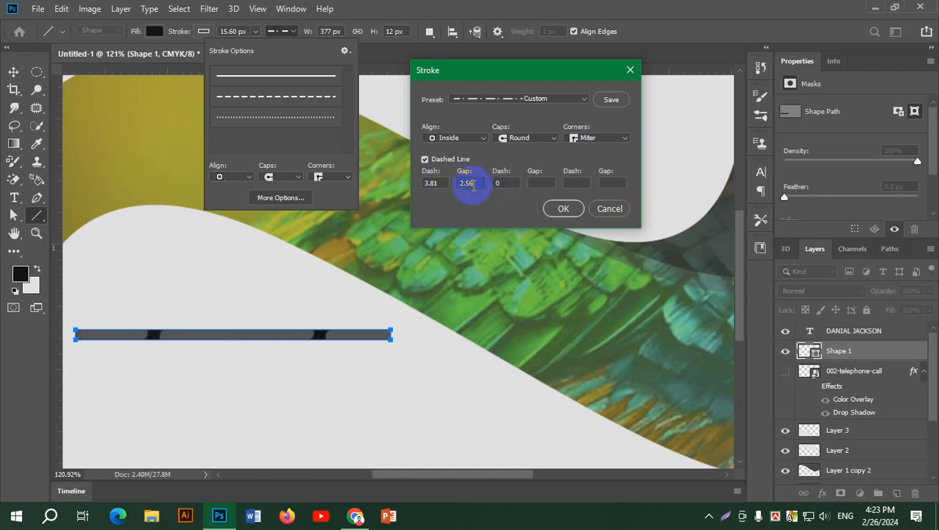
pyautogui.press('Down')
pyautogui.press('Down')
pyautogui.press('Down')
pyautogui.press('Down')
pyautogui.press('Down')
pyautogui.press('Down')
pyautogui.press('Down')
pyautogui.press('Down')
pyautogui.press('Down')
pyautogui.press('Down')
pyautogui.press('Down')
pyautogui.press('Down')
pyautogui.press('Down')
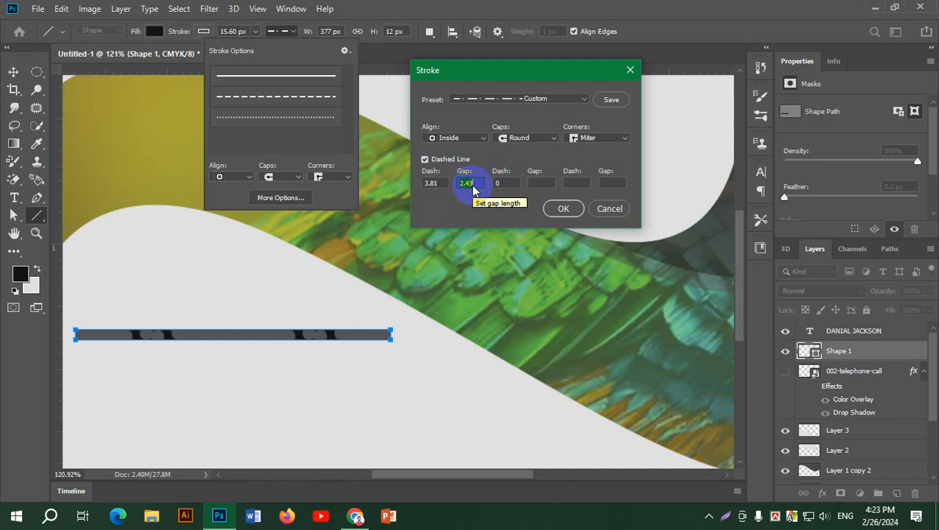
pyautogui.press('Down')
pyautogui.press('Down')
pyautogui.press('Down')
pyautogui.press('Down')
pyautogui.press('Down')
pyautogui.press('Down')
pyautogui.press('Down')
pyautogui.press('Down')
pyautogui.press('Down')
pyautogui.press('Down')
pyautogui.press('Down')
pyautogui.press('Down')
pyautogui.press('Down')
pyautogui.press('Down')
pyautogui.press('Down')
pyautogui.press('Down')
pyautogui.press('Down')
pyautogui.press('Down')
pyautogui.press('Down')
pyautogui.press('Down')
pyautogui.press('Down')
pyautogui.press('Down')
pyautogui.press('Down')
pyautogui.press('Down')
pyautogui.press('Down')
pyautogui.press('Down')
pyautogui.press('Down')
pyautogui.press('Down')
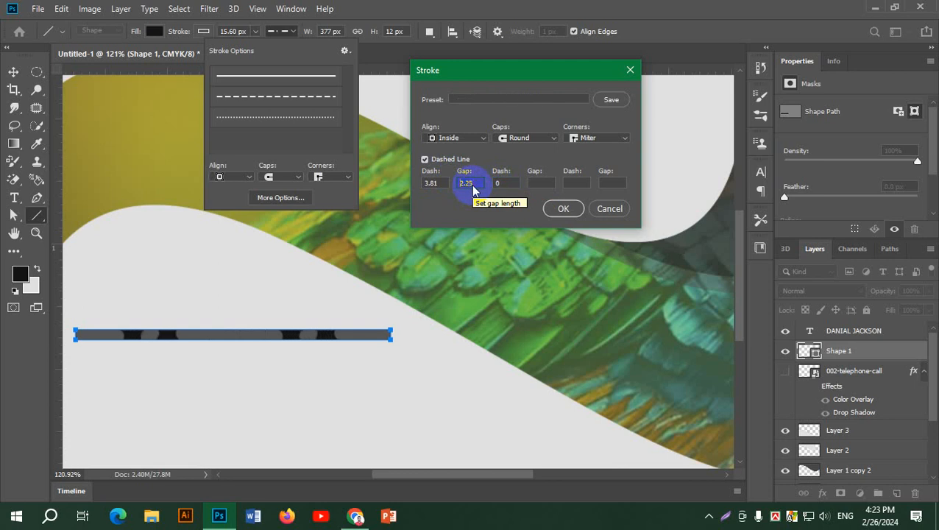
pyautogui.press('Down')
pyautogui.press('Down')
pyautogui.press('Down')
pyautogui.press('Down')
pyautogui.press('Down')
pyautogui.press('Down')
pyautogui.press('Down')
pyautogui.press('Down')
pyautogui.press('Down')
pyautogui.press('Down')
pyautogui.press('Down')
pyautogui.press('Down')
pyautogui.press('Down')
pyautogui.press('Down')
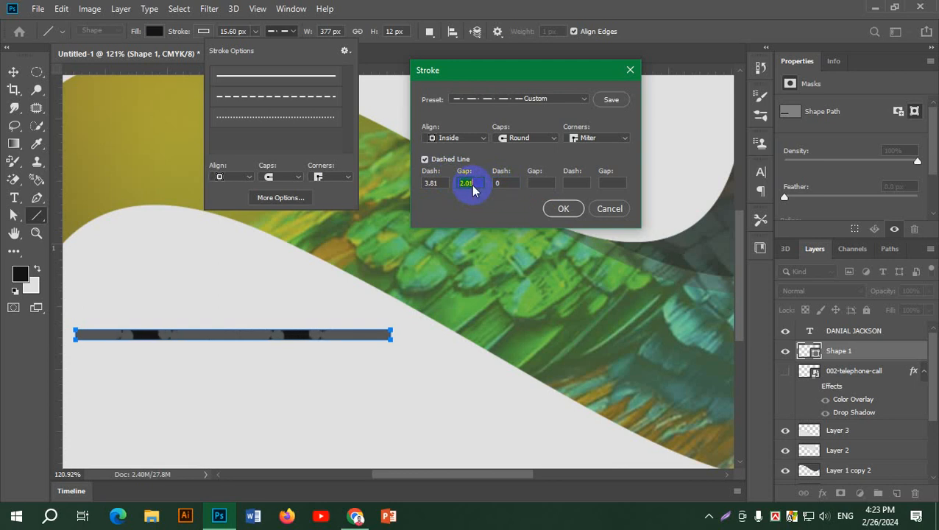
pyautogui.press('Up')
pyautogui.click(443, 184)
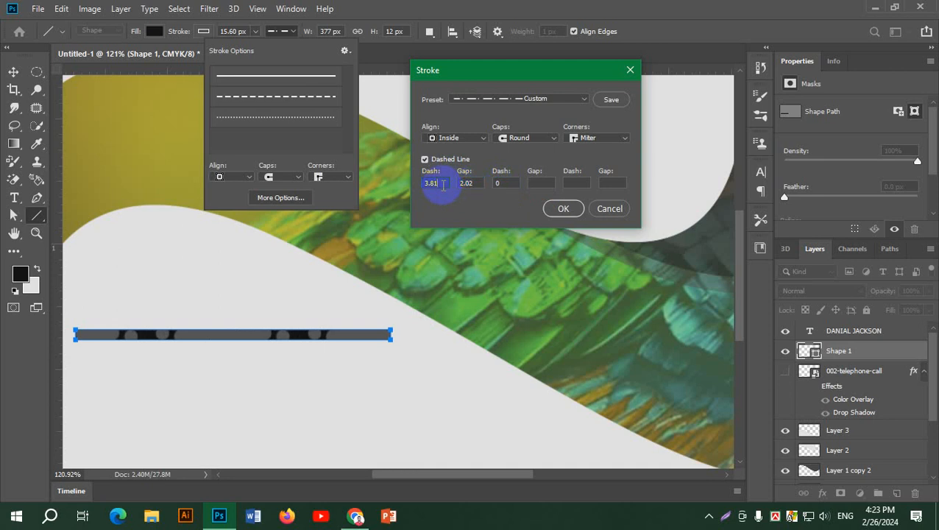
pyautogui.press('Down')
pyautogui.press('Down')
pyautogui.press('Down')
pyautogui.press('Down')
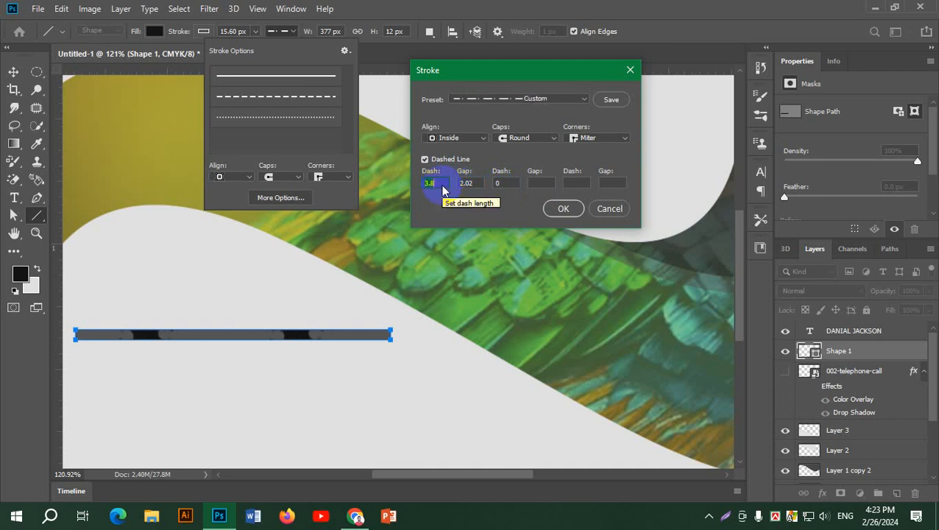
pyautogui.press('Up')
pyautogui.press('Up')
pyautogui.press('Up')
pyautogui.press('Up')
pyautogui.press('Up')
pyautogui.press('Up')
pyautogui.press('Up')
pyautogui.press('Up')
pyautogui.press('Up')
pyautogui.press('Up')
pyautogui.press('Up')
pyautogui.press('Up')
pyautogui.press('Up')
pyautogui.press('Up')
pyautogui.press('Up')
pyautogui.press('Up')
pyautogui.press('Up')
pyautogui.press('Up')
pyautogui.press('Up')
pyautogui.press('Up')
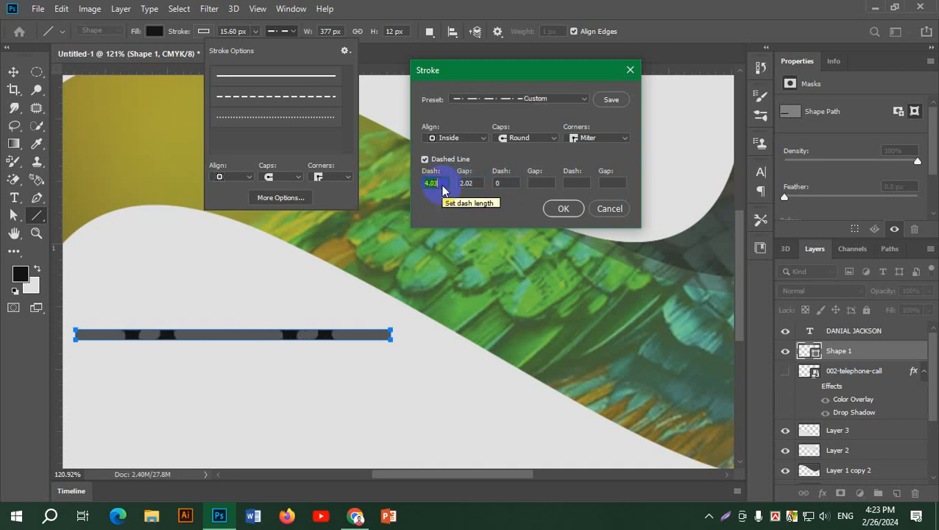
pyautogui.click(563, 99)
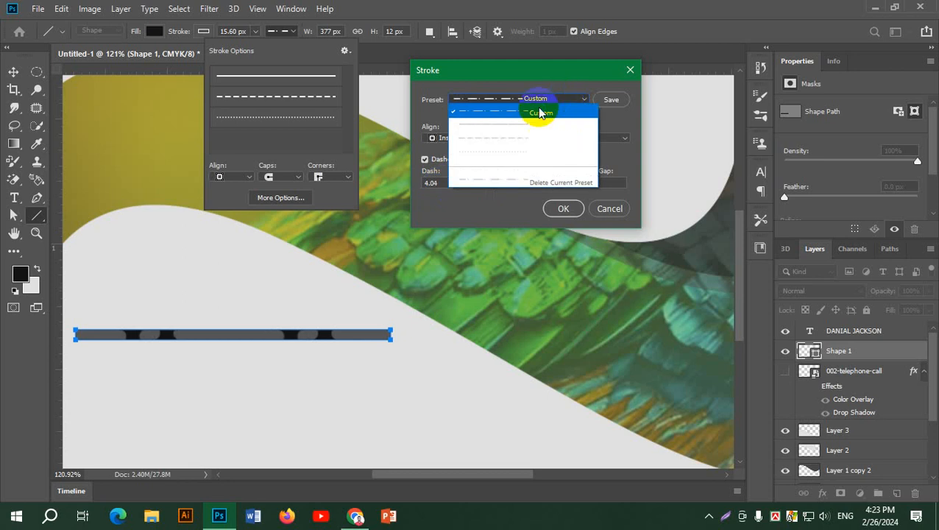
# Apply the dotted preset with dash 0.04 and gap 2, and confirm the Stroke dialog.
pyautogui.click(495, 155)
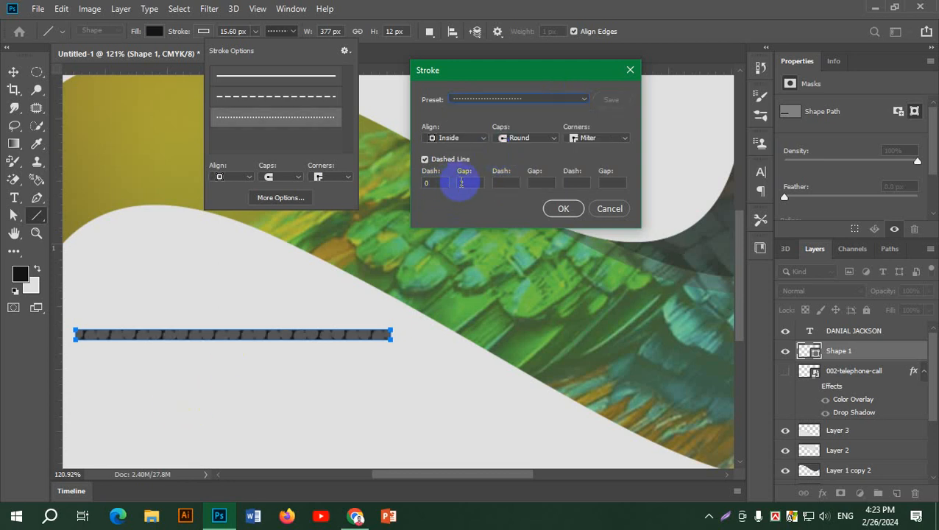
pyautogui.click(429, 183)
pyautogui.write('0.04')
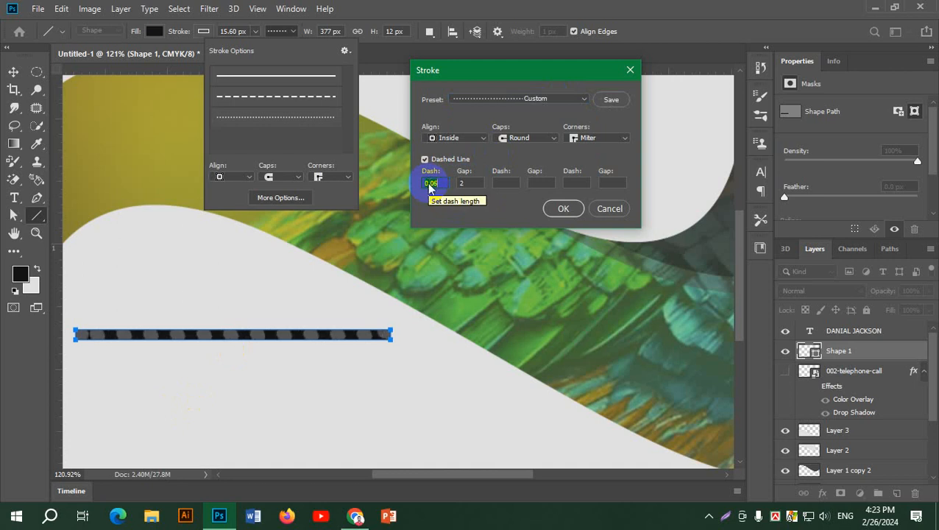
pyautogui.press('Up')
pyautogui.press('Down')
pyautogui.press('Down')
pyautogui.click(478, 183)
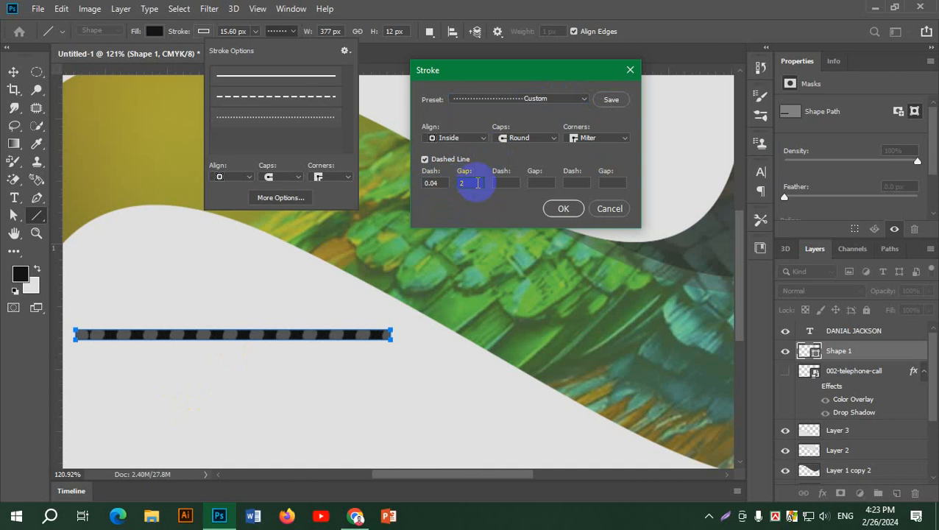
pyautogui.press('Up')
pyautogui.press('Up')
pyautogui.press('Up')
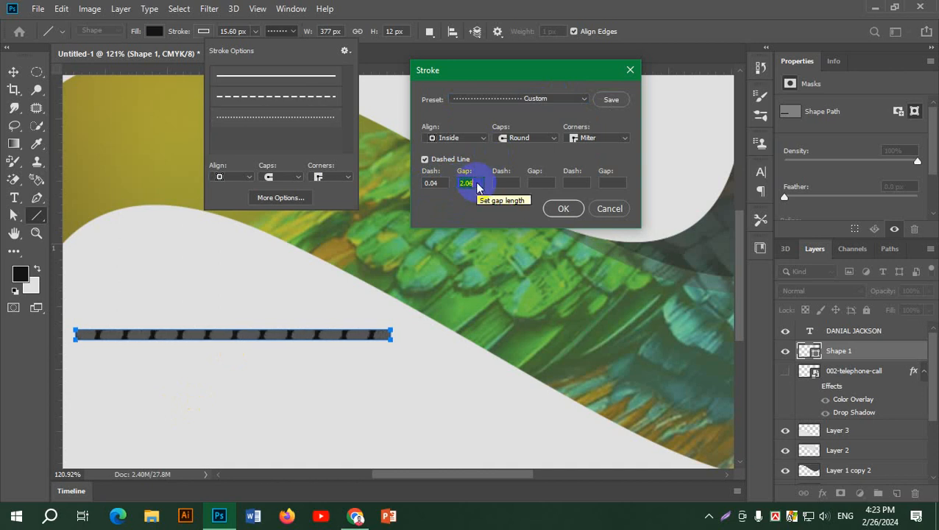
pyautogui.press('Down')
pyautogui.press('Down')
pyautogui.press('Down')
pyautogui.press('Down')
pyautogui.press('Down')
pyautogui.press('Down')
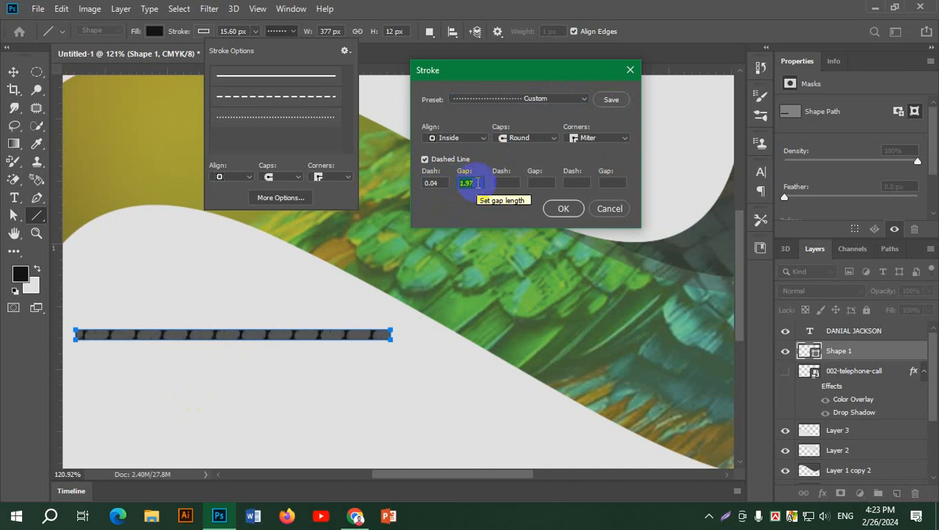
pyautogui.press('Up')
pyautogui.press('Up')
pyautogui.press('Up')
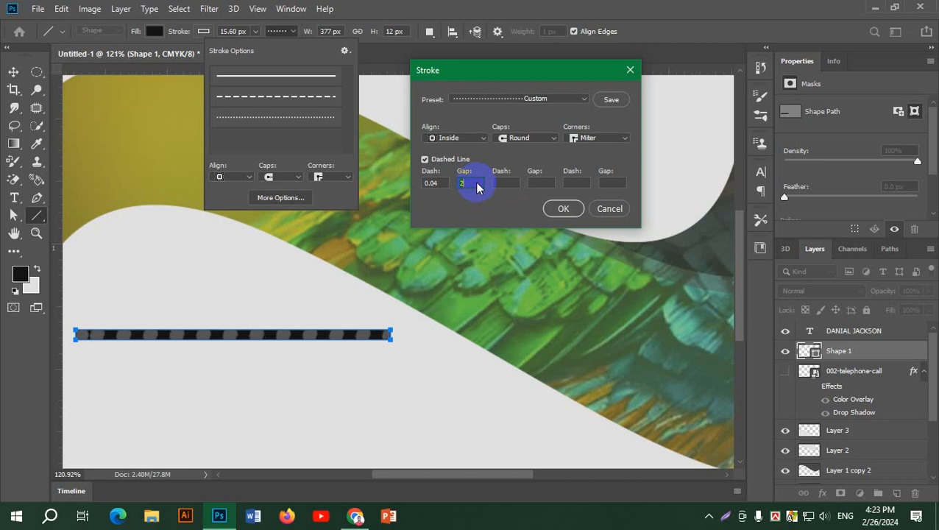
pyautogui.click(564, 209)
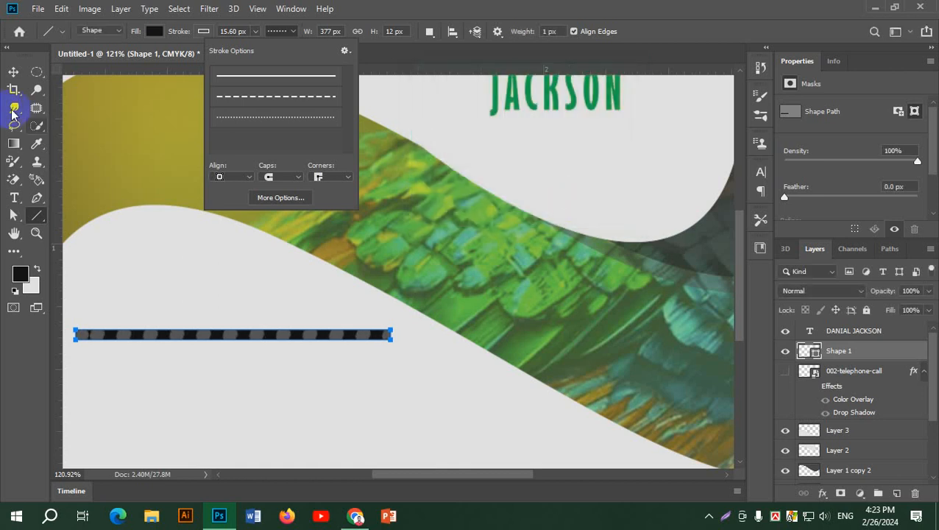
pyautogui.click(16, 71)
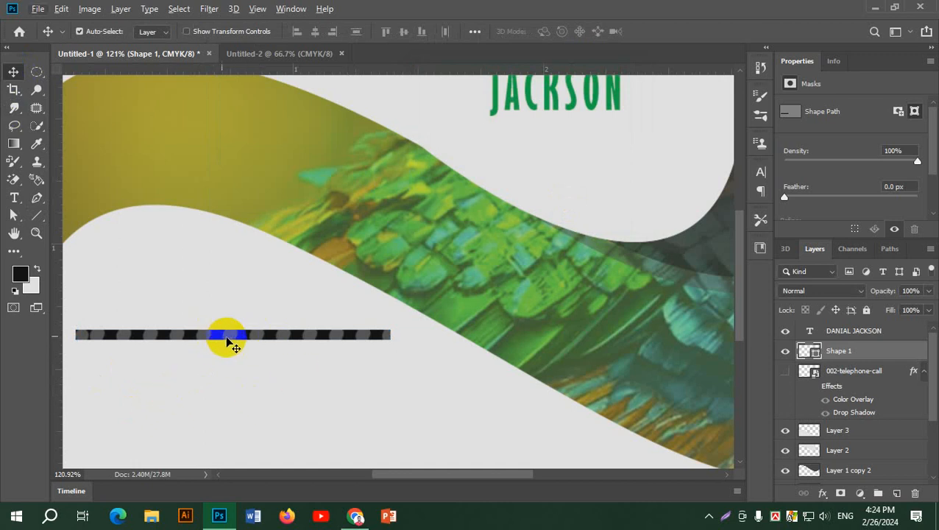
# Nudge the dotted line right, then set its stroke width to 5 px and height to 5 px.
pyautogui.moveTo(233, 337); pyautogui.dragTo(243, 339)
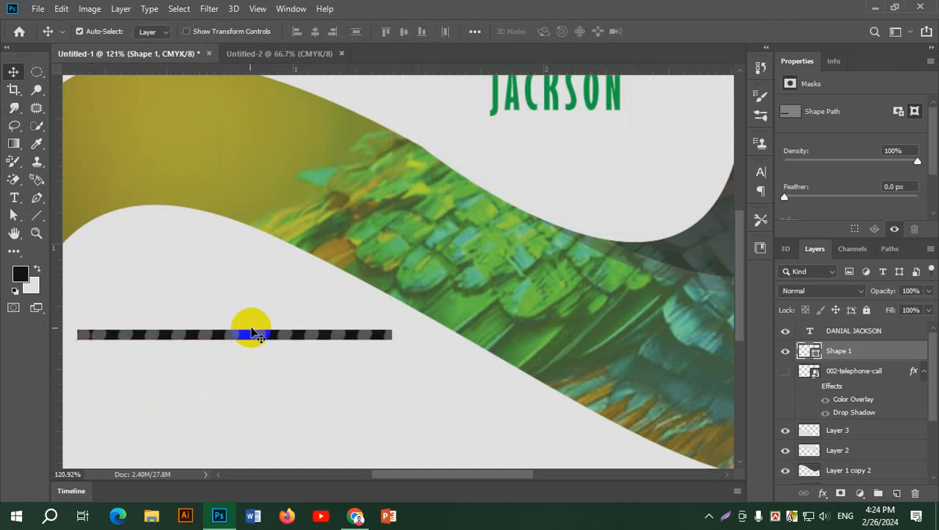
pyautogui.click(37, 215)
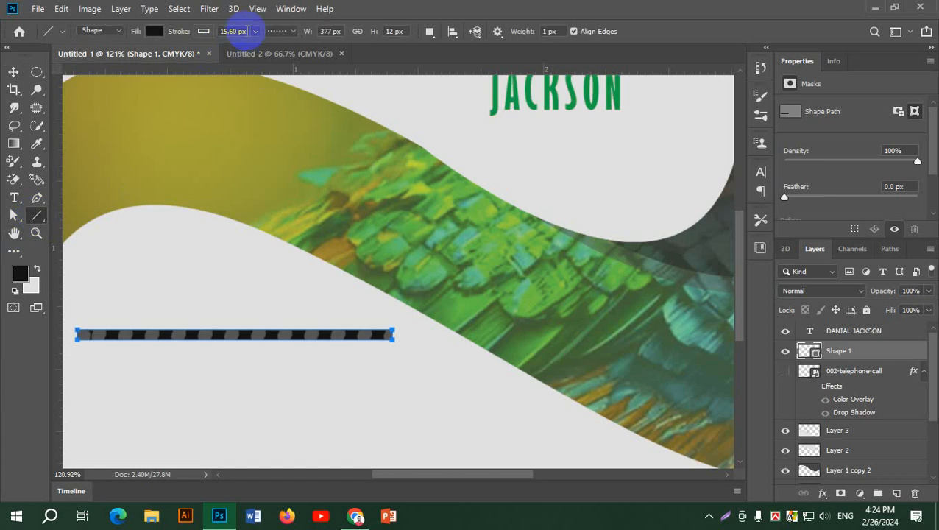
pyautogui.click(232, 31)
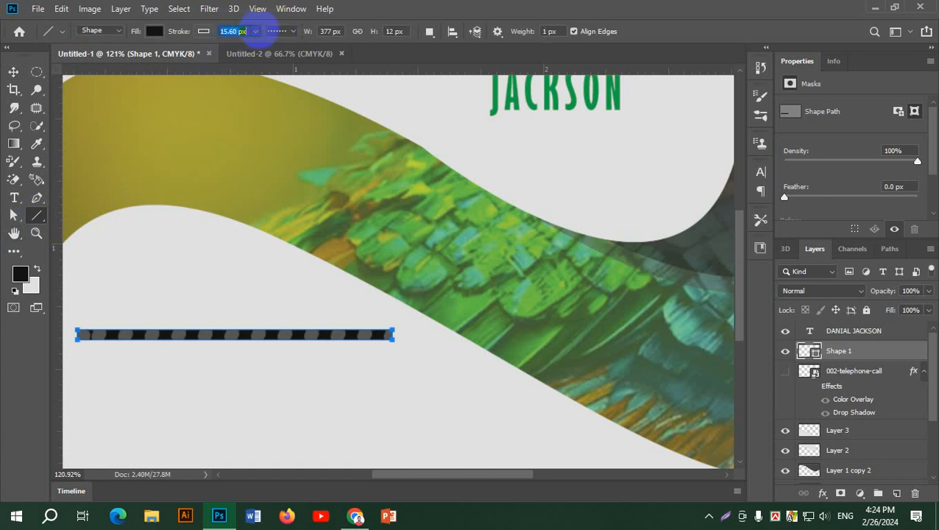
pyautogui.write('5')
pyautogui.press('Return')
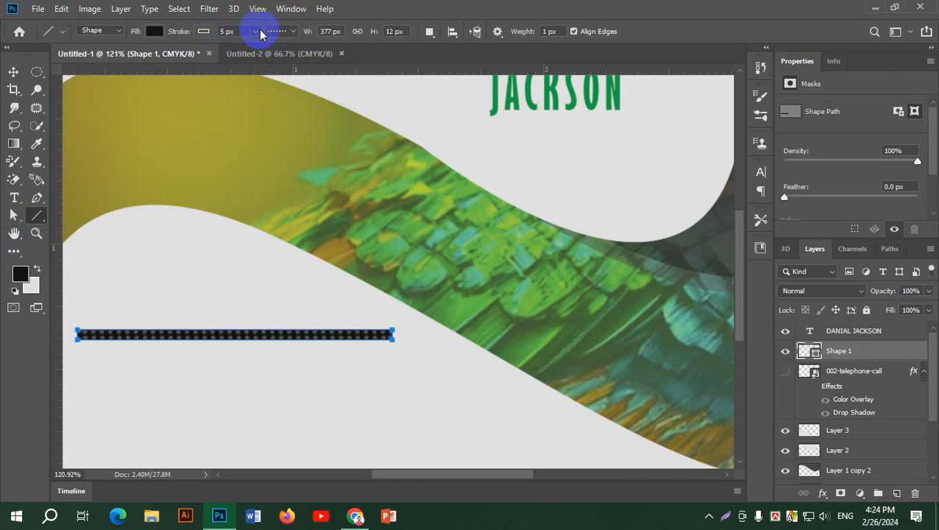
pyautogui.click(397, 31)
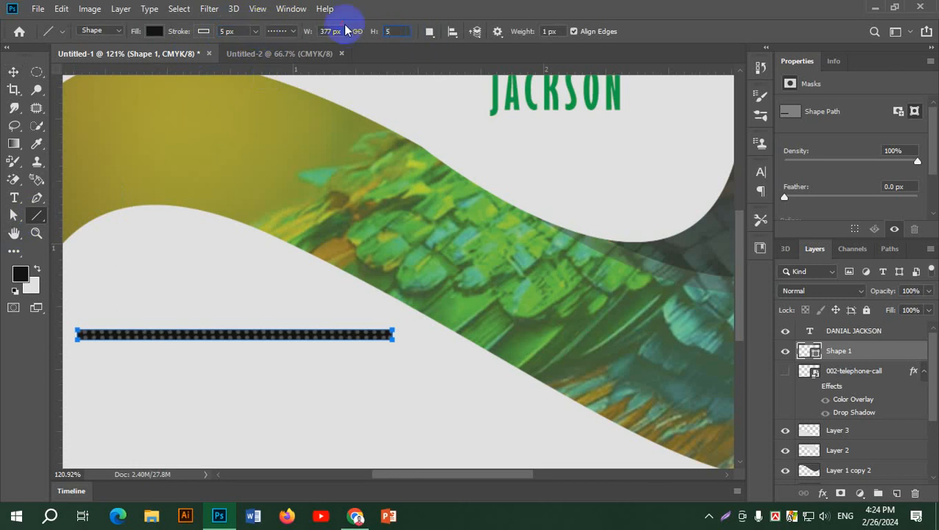
pyautogui.press('Return')
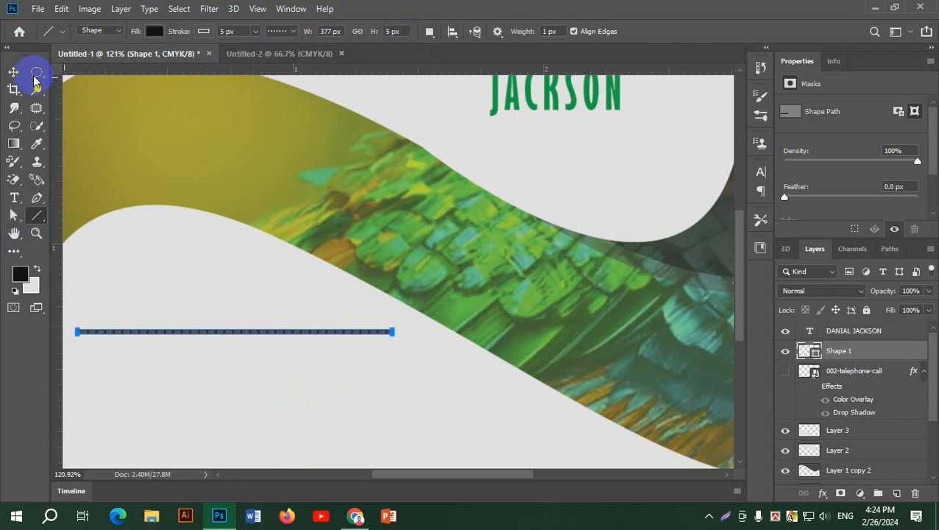
# Glance at the stroke options, then delete the Shape 1 dotted line layer.
pyautogui.click(255, 33)
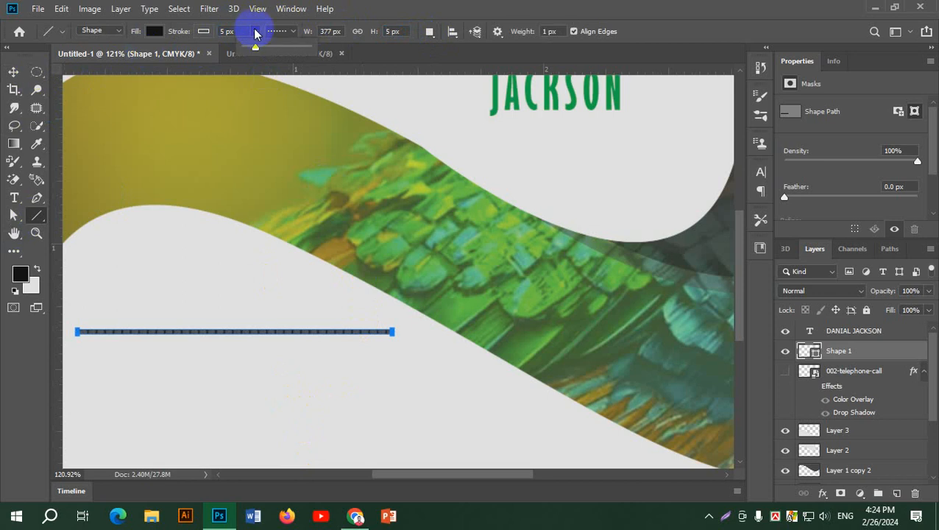
pyautogui.click(292, 36)
pyautogui.click(294, 35)
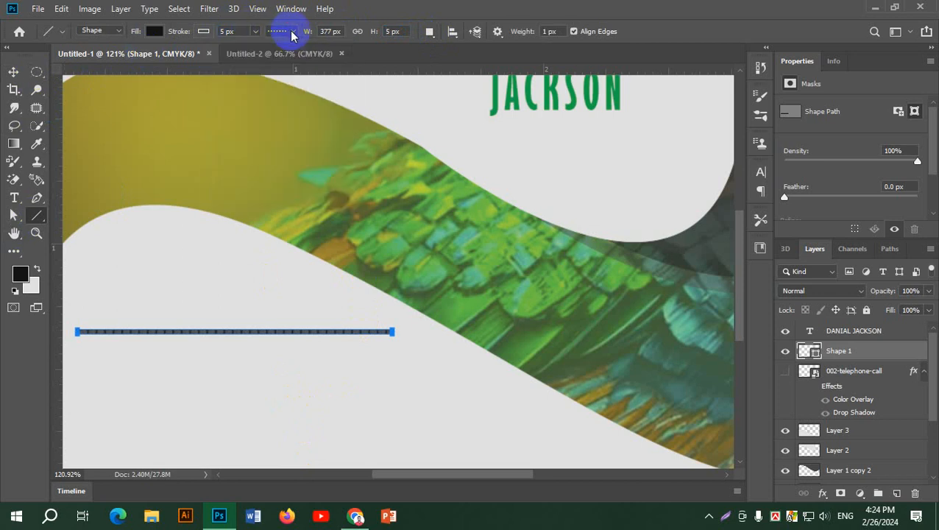
pyautogui.click(13, 72)
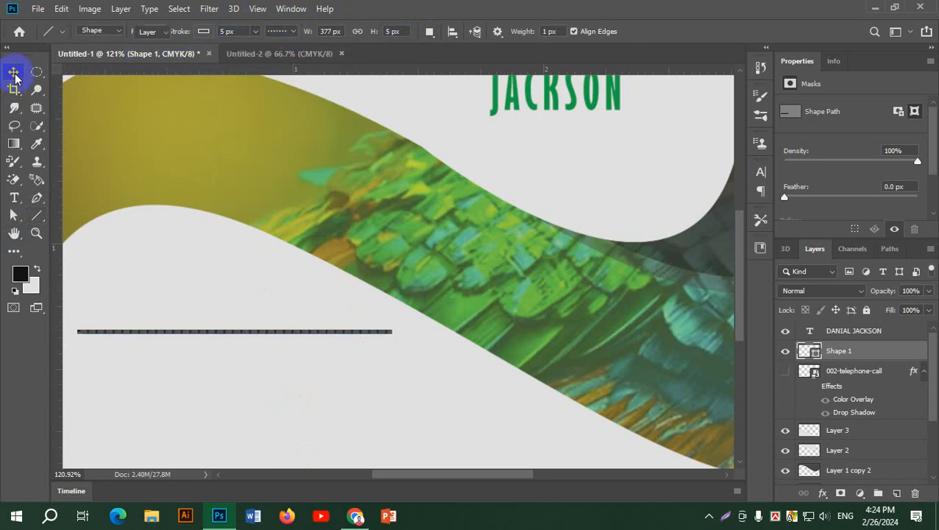
pyautogui.press('Delete')
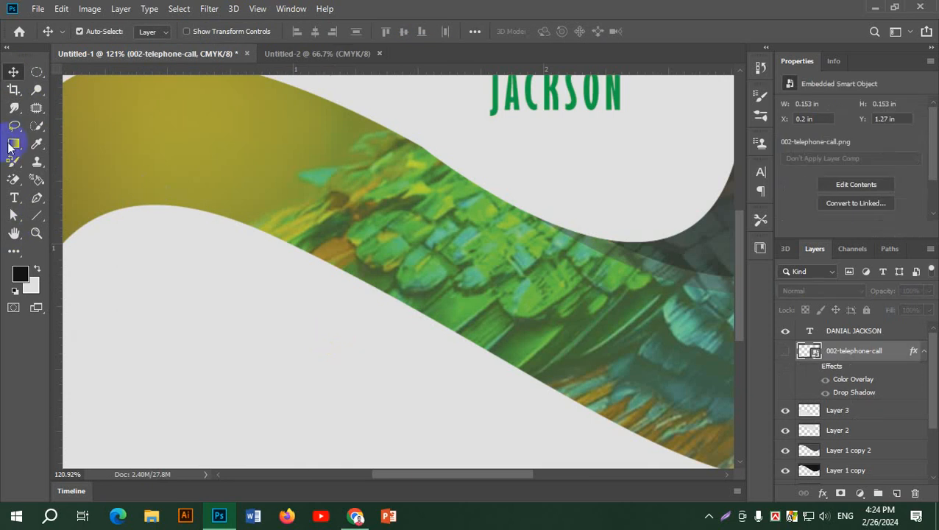
# Draw a rectangle in the lower-left white area of the card.
pyautogui.rightClick(37, 215)
pyautogui.click(82, 214)
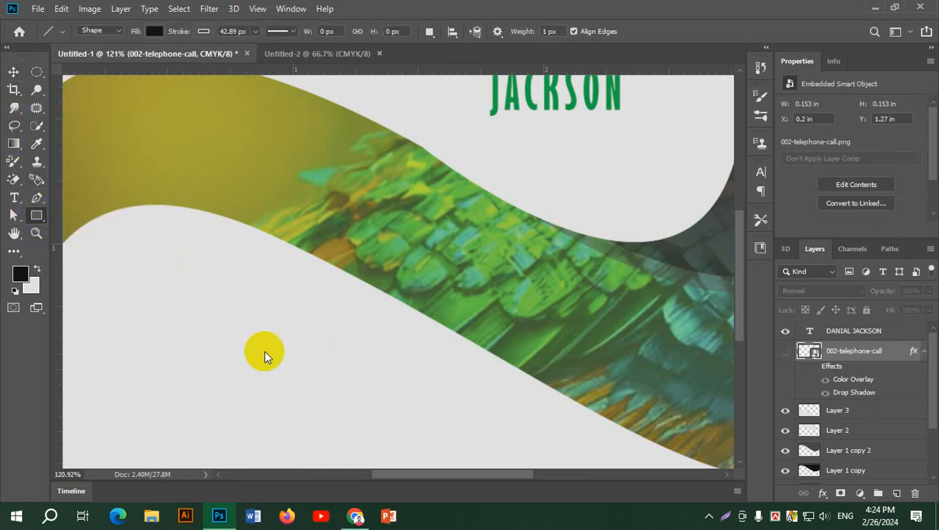
pyautogui.moveTo(107, 279); pyautogui.dragTo(296, 391)
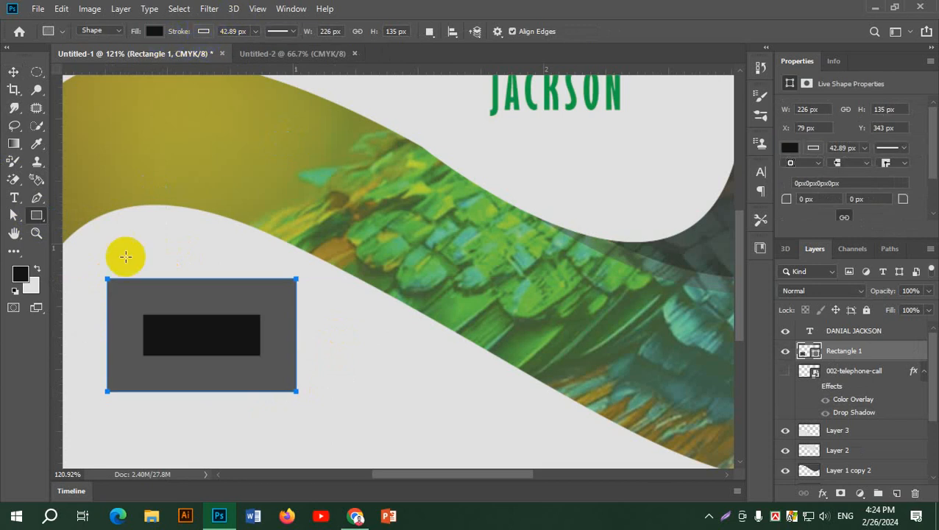
# Give the rectangle no fill and a 12.87 px dotted stroke.
pyautogui.click(255, 31)
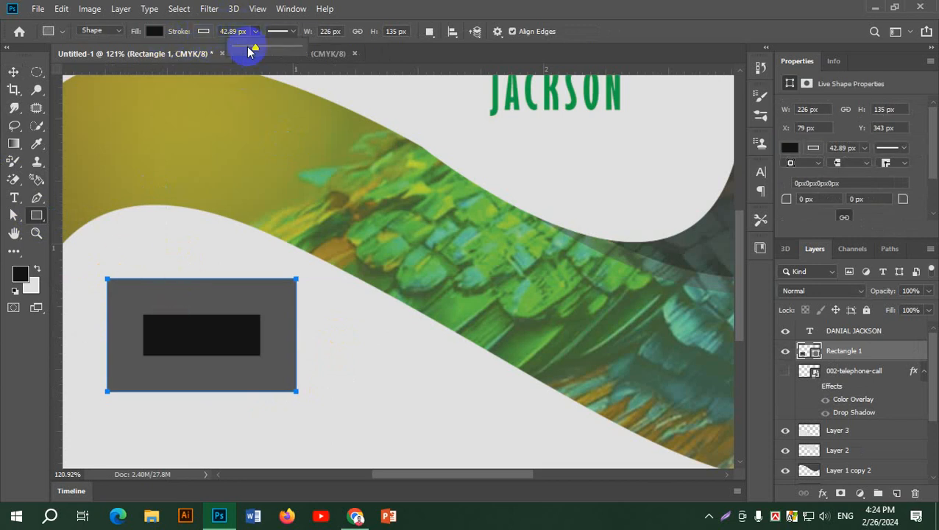
pyautogui.moveTo(247, 47); pyautogui.dragTo(230, 53)
pyautogui.click(158, 32)
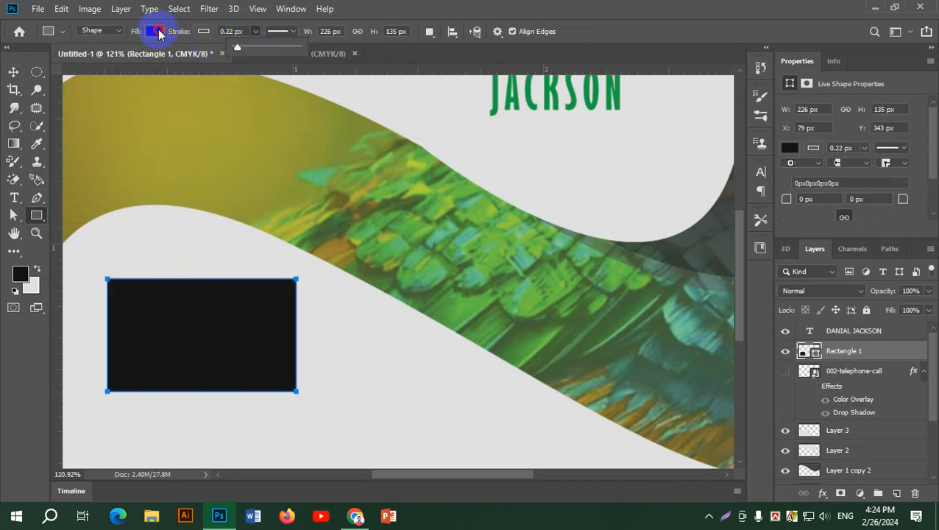
pyautogui.click(95, 57)
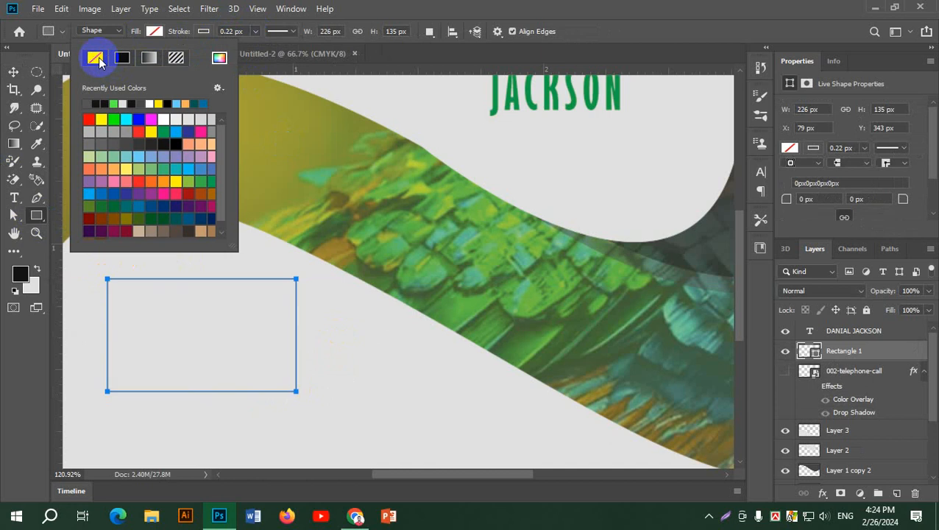
pyautogui.click(191, 31)
pyautogui.click(254, 31)
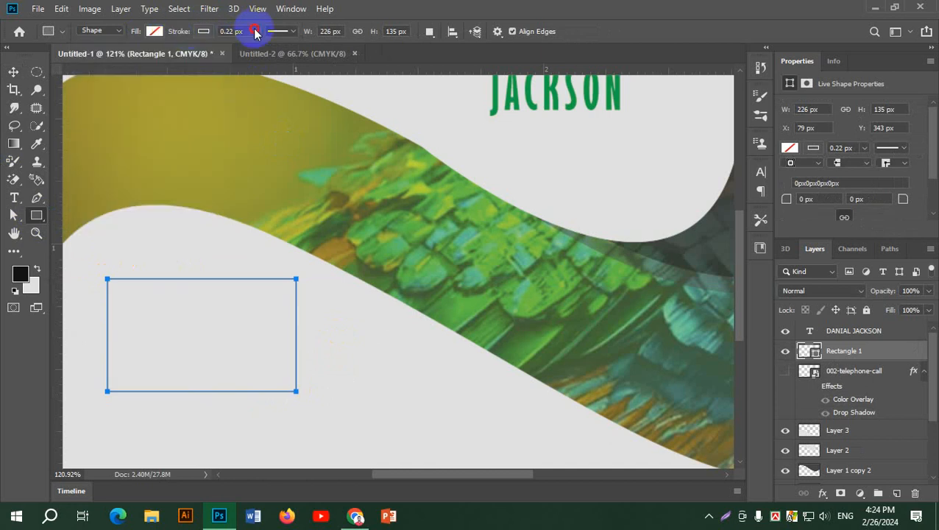
pyautogui.moveTo(247, 47); pyautogui.dragTo(266, 51)
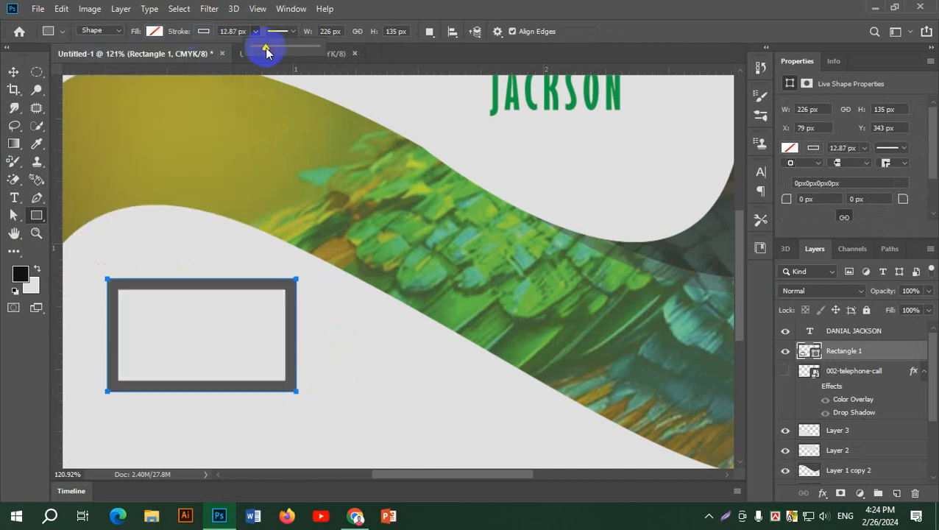
pyautogui.click(286, 31)
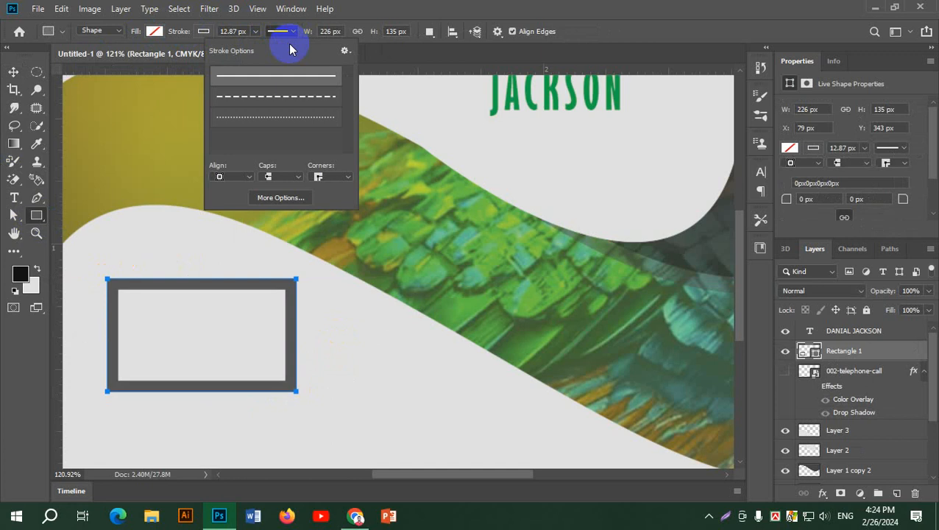
pyautogui.click(292, 129)
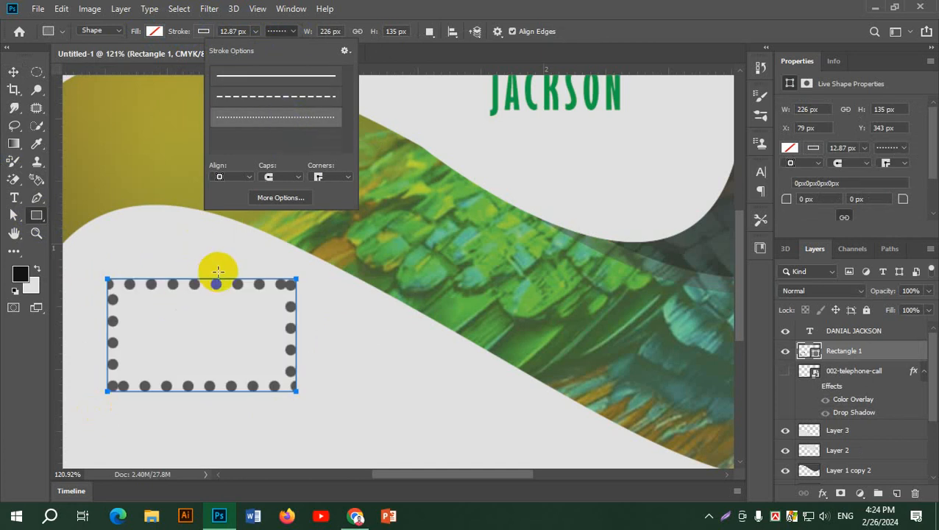
# Set the dotted border's dash to about 0.11 and gap to 2.2, then close the stroke options.
pyautogui.click(281, 197)
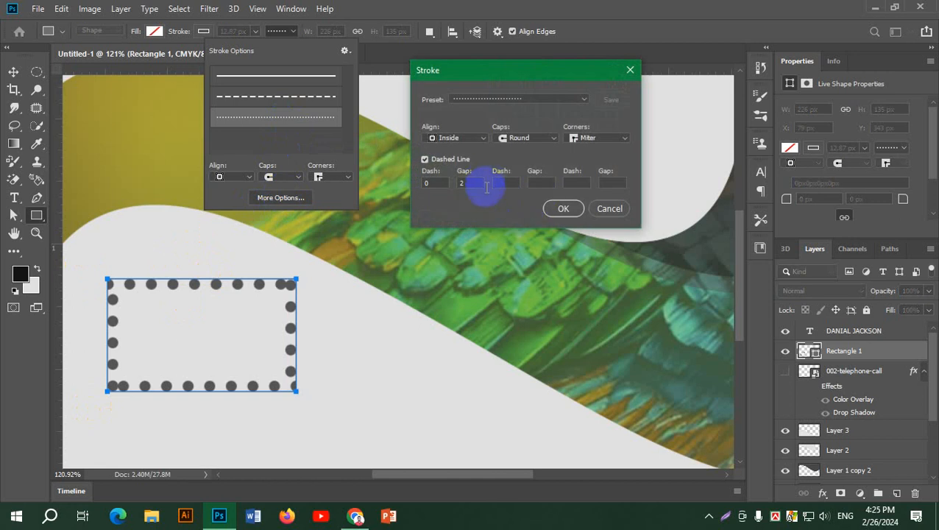
pyautogui.click(469, 182)
pyautogui.scroll(5, 474, 184)
pyautogui.scroll(10, 471, 186)
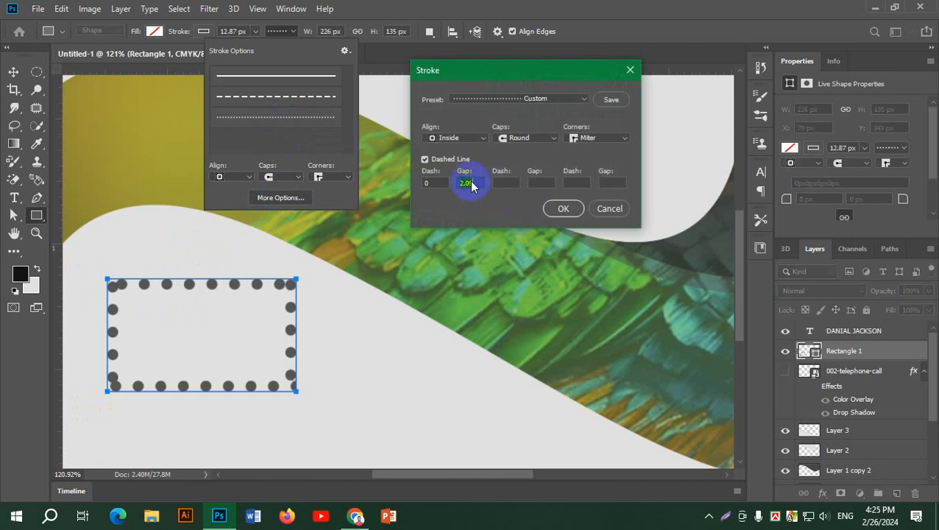
pyautogui.click(436, 183)
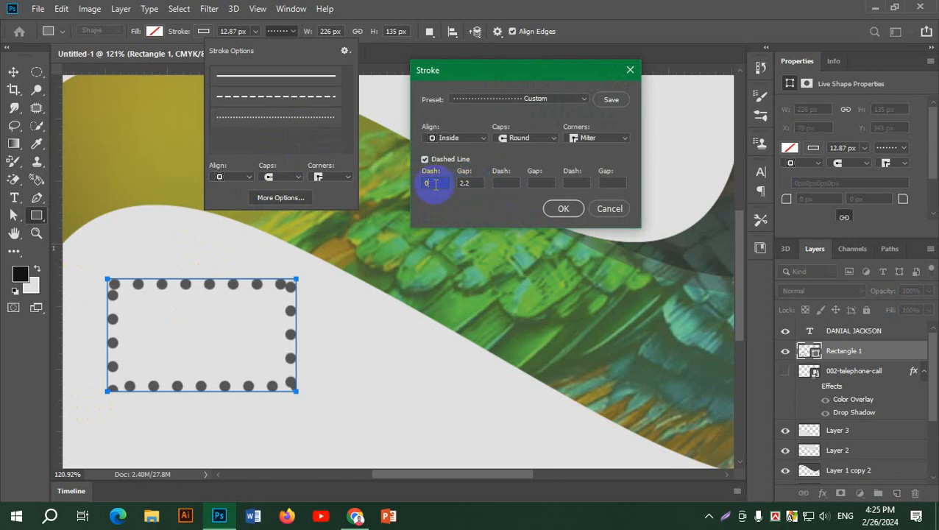
pyautogui.scroll(5, 435, 184)
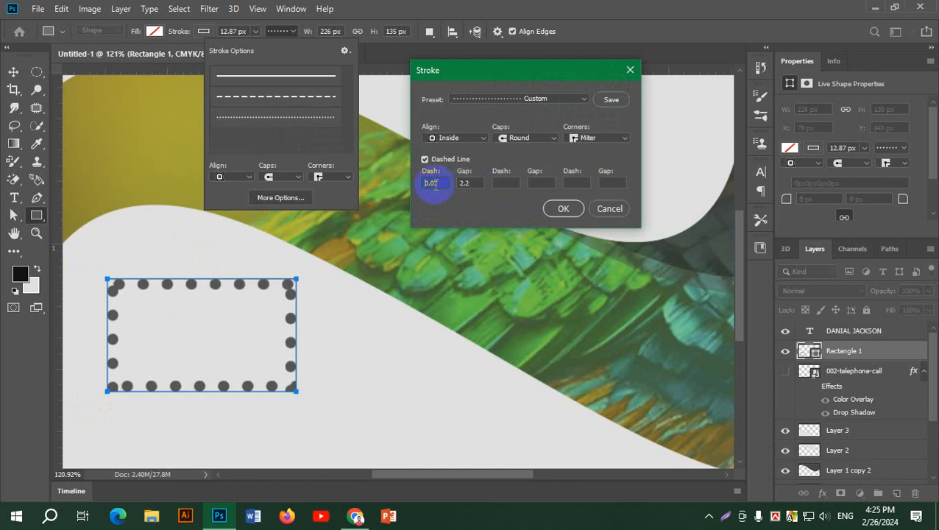
pyautogui.scroll(4, 435, 185)
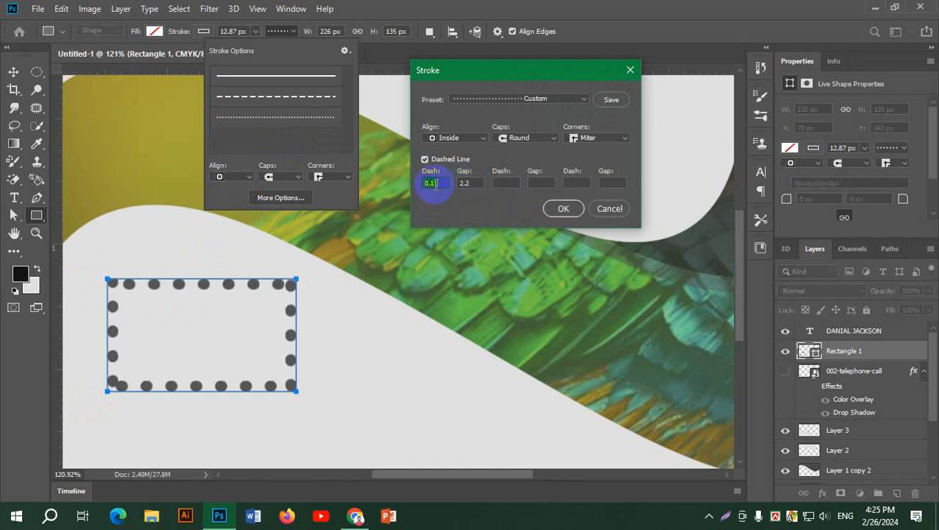
pyautogui.click(562, 208)
pyautogui.click(305, 118)
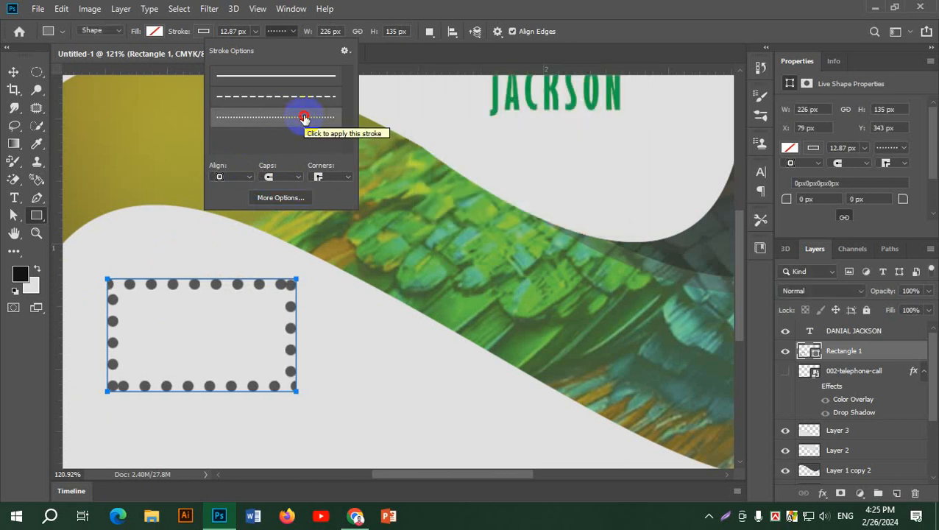
pyautogui.click(288, 31)
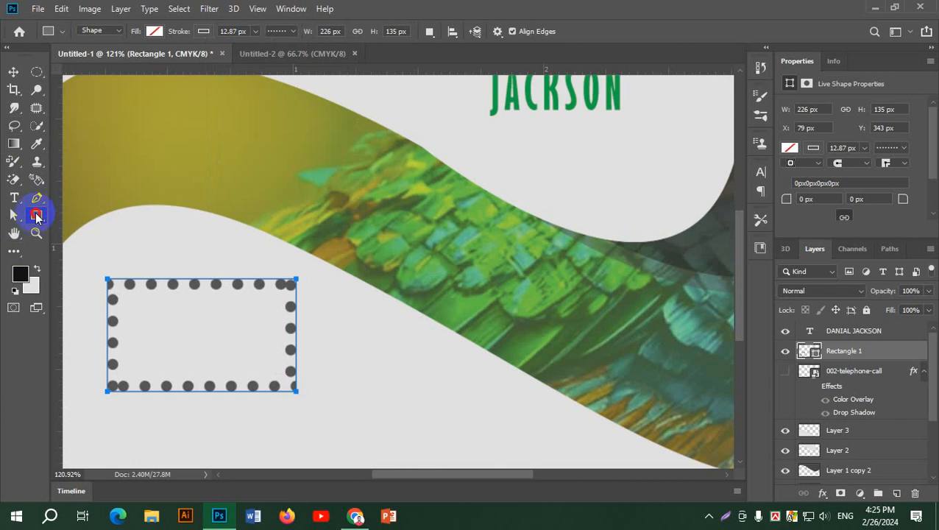
# Draw a trial horizontal line below the dotted rectangle, then delete it.
pyautogui.click(35, 214)
pyautogui.click(90, 268)
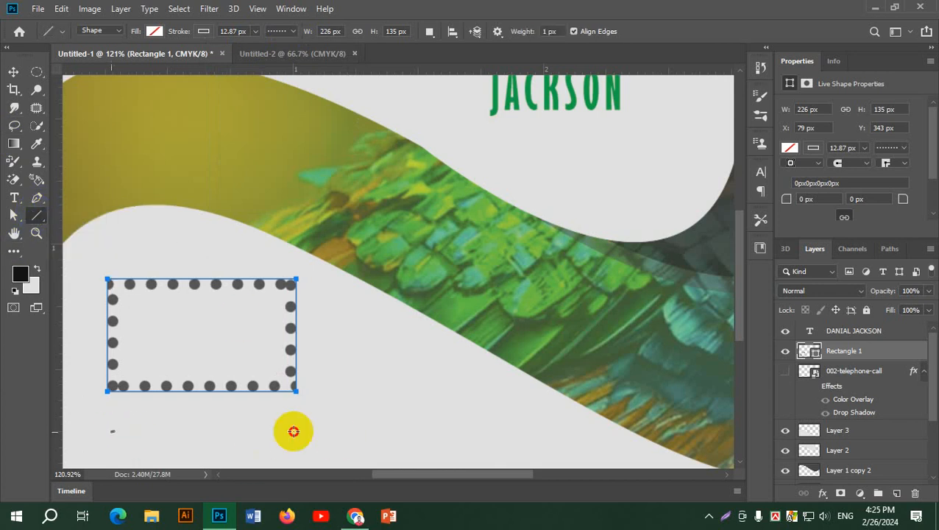
pyautogui.moveTo(293, 432); pyautogui.dragTo(411, 432)
pyautogui.scroll(2, 192, 437)
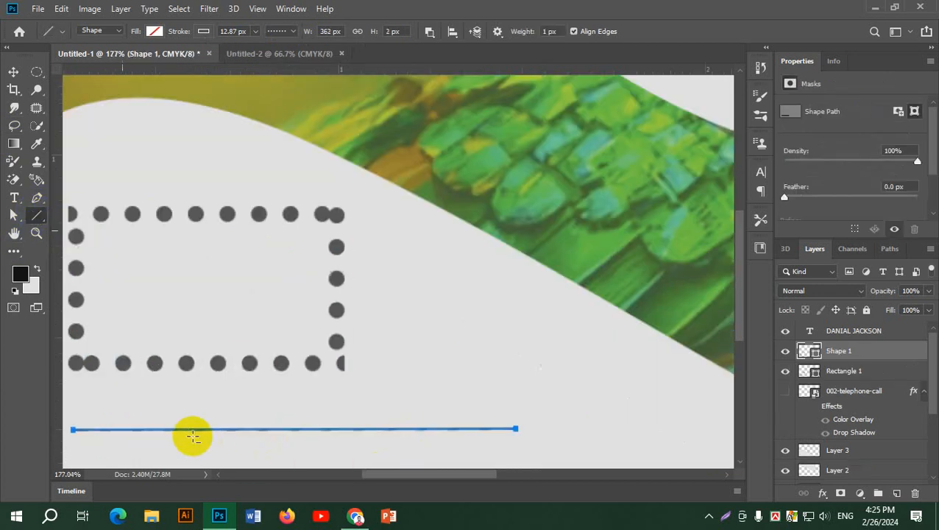
pyautogui.scroll(5, 192, 437)
pyautogui.scroll(-3, 419, 183)
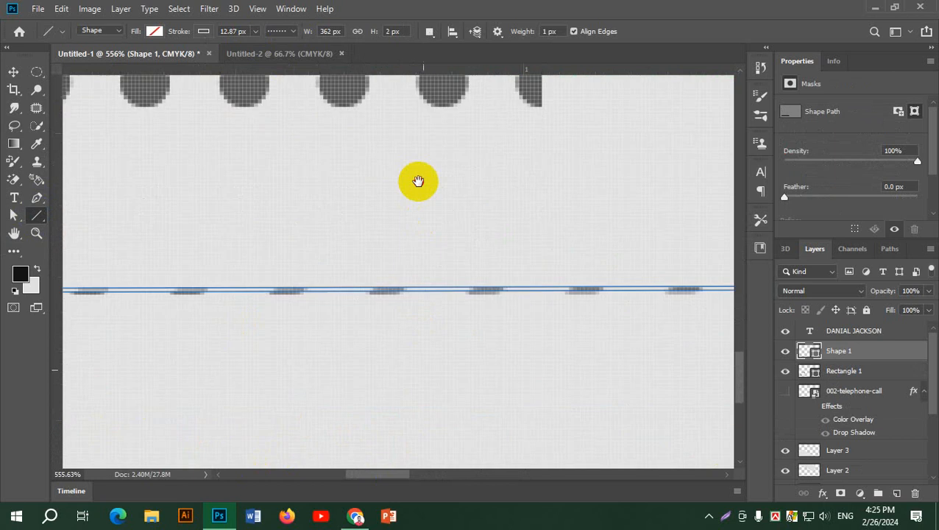
pyautogui.keyDown('alt'); pyautogui.scroll(-1, 501, 262); pyautogui.keyUp('alt')
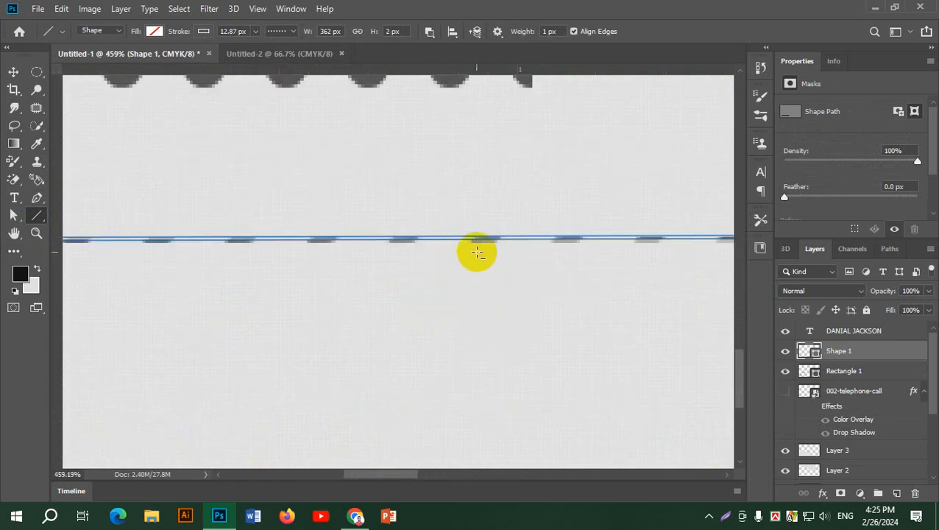
pyautogui.click(286, 31)
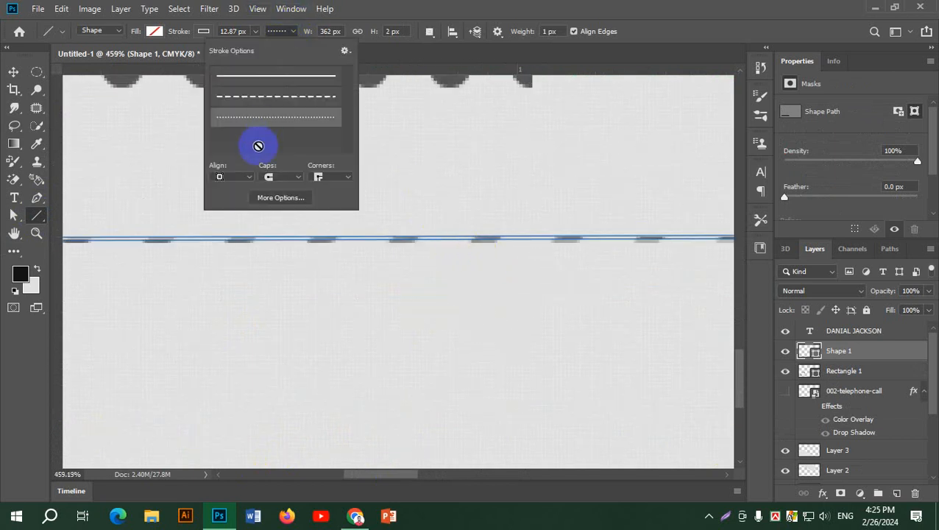
pyautogui.click(291, 31)
pyautogui.scroll(-5, 405, 245)
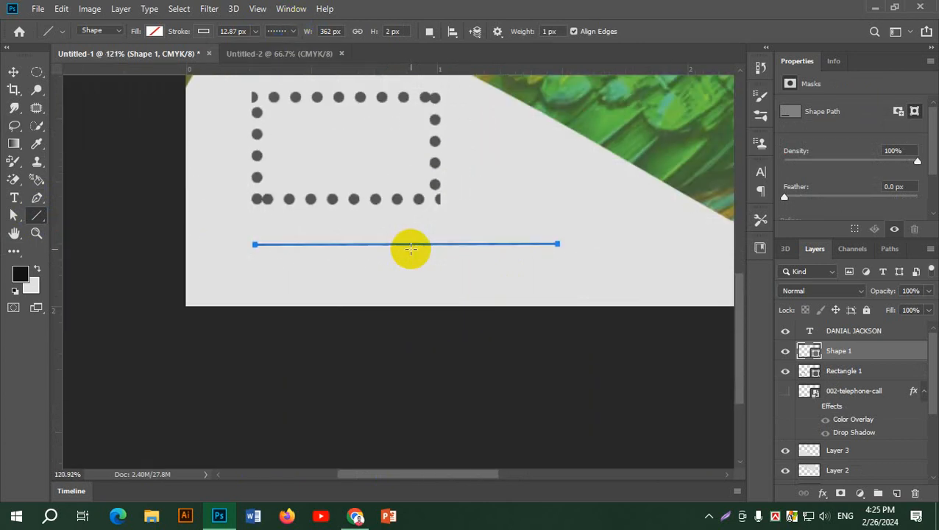
pyautogui.press('Delete')
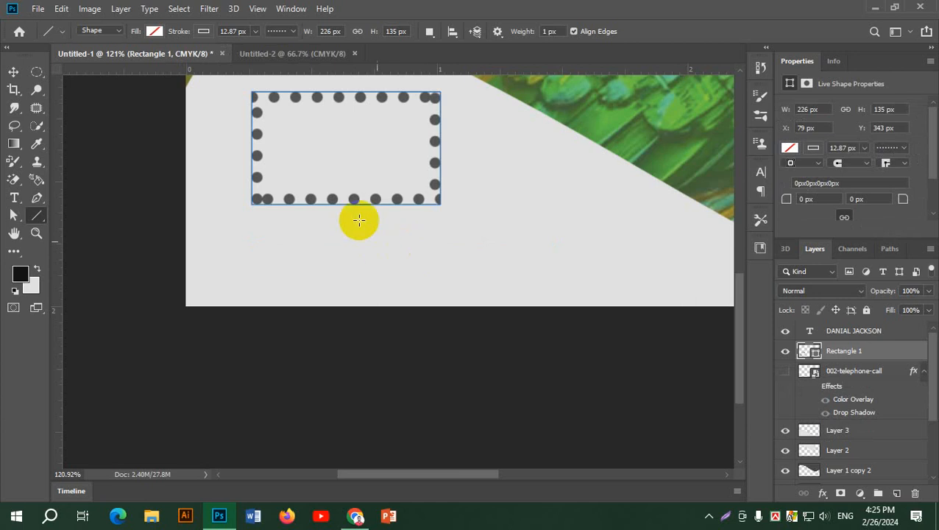
# Delete the dotted Rectangle 1 layer.
pyautogui.click(13, 71)
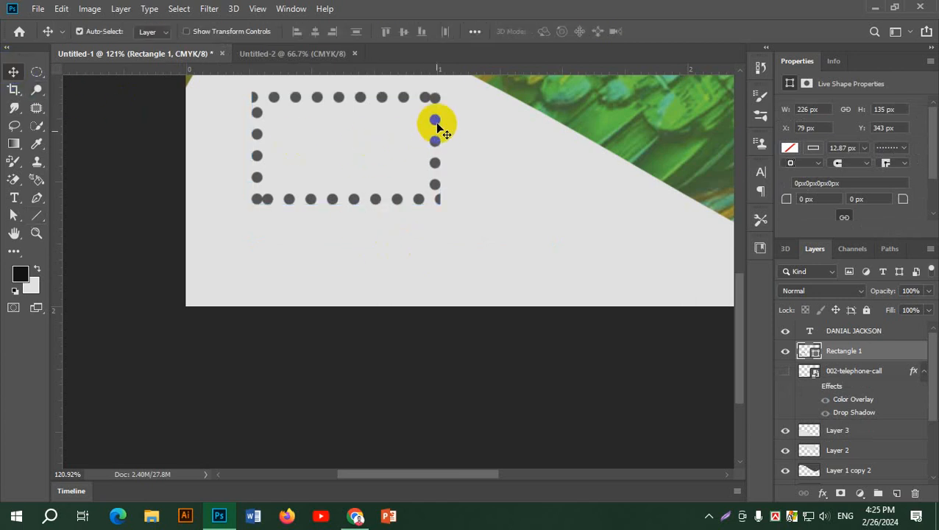
pyautogui.moveTo(436, 121); pyautogui.dragTo(436, 151)
pyautogui.press('Delete')
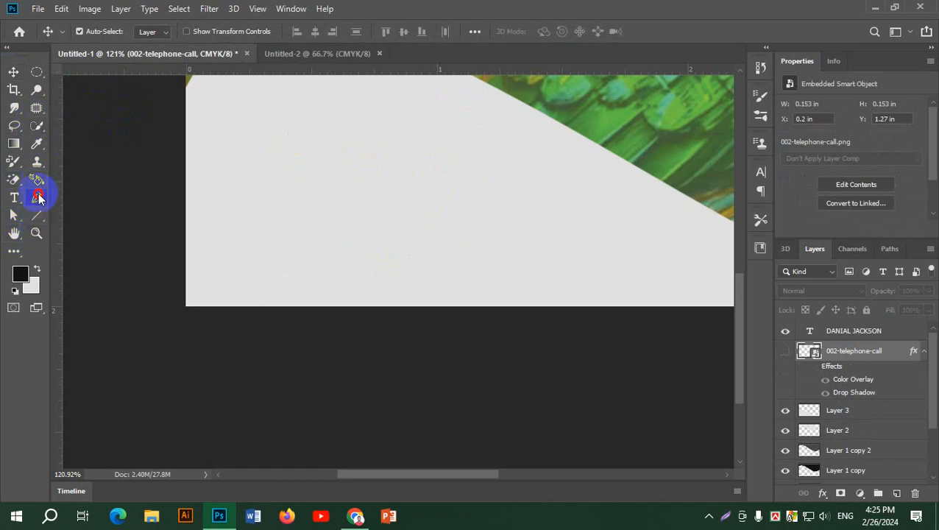
# Draw a small ellipse dot in the card's white area.
pyautogui.click(39, 197)
pyautogui.click(37, 215)
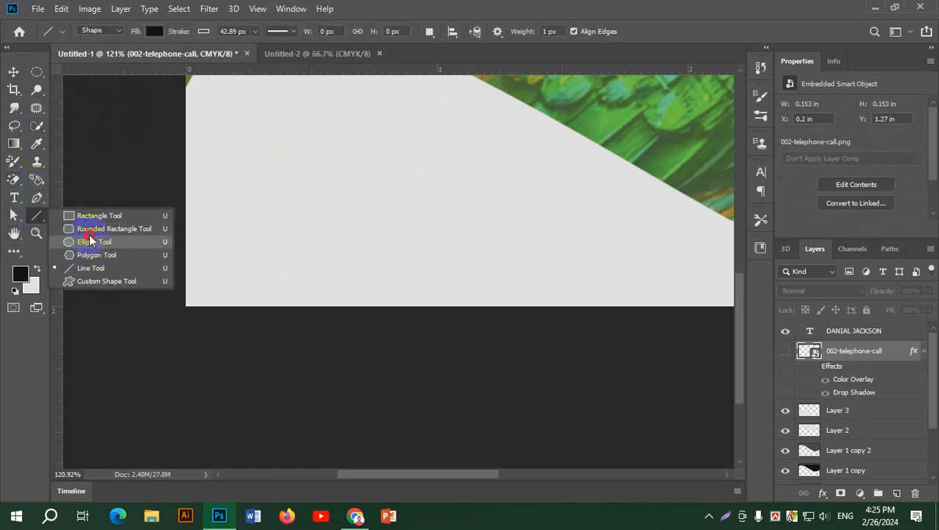
pyautogui.click(90, 241)
pyautogui.click(243, 180)
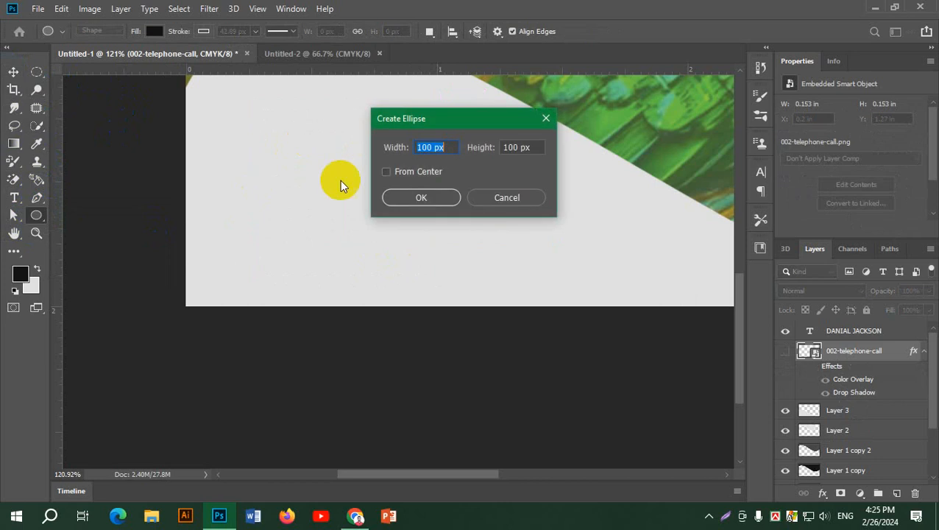
pyautogui.click(520, 198)
pyautogui.moveTo(294, 183); pyautogui.dragTo(299, 185)
pyautogui.scroll(5, 309, 190)
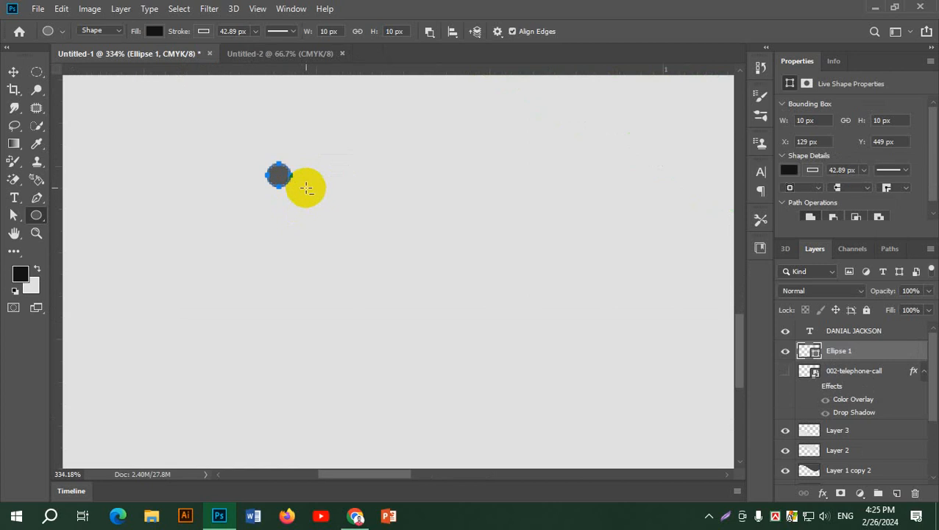
# Duplicate the dot into a horizontal row and select all the row's dots.
pyautogui.click(15, 73)
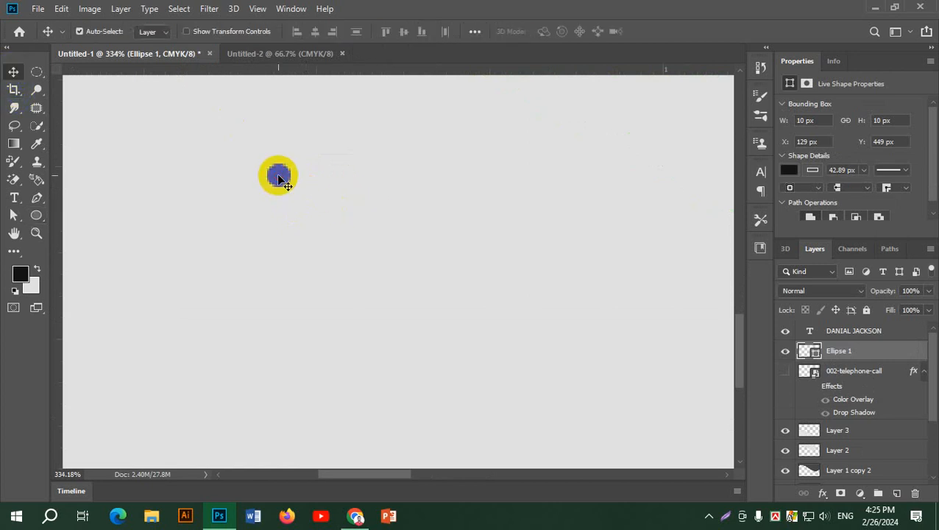
pyautogui.moveTo(280, 176); pyautogui.dragTo(606, 179)
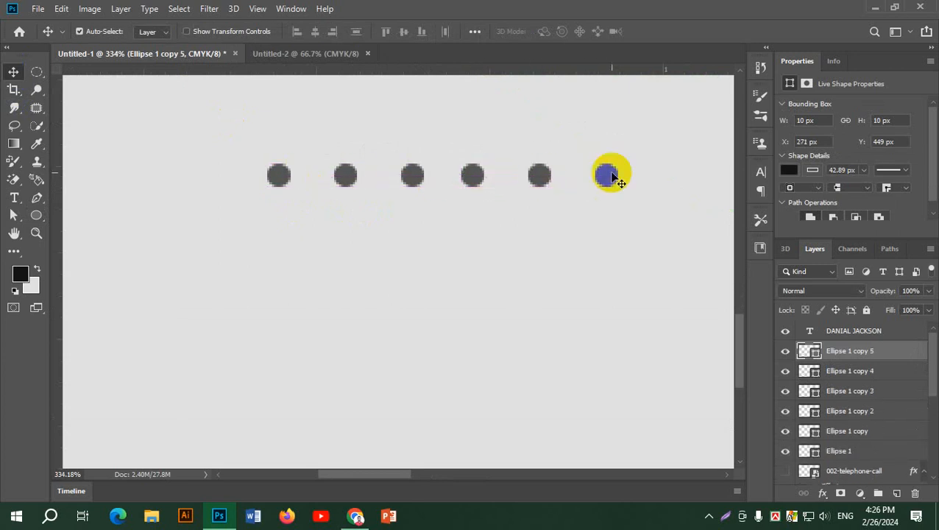
pyautogui.keyDown('shift'); pyautogui.click(540, 179); pyautogui.keyUp('shift')
pyautogui.keyDown('shift'); pyautogui.click(473, 177); pyautogui.keyUp('shift')
pyautogui.keyDown('shift'); pyautogui.click(346, 179); pyautogui.keyUp('shift')
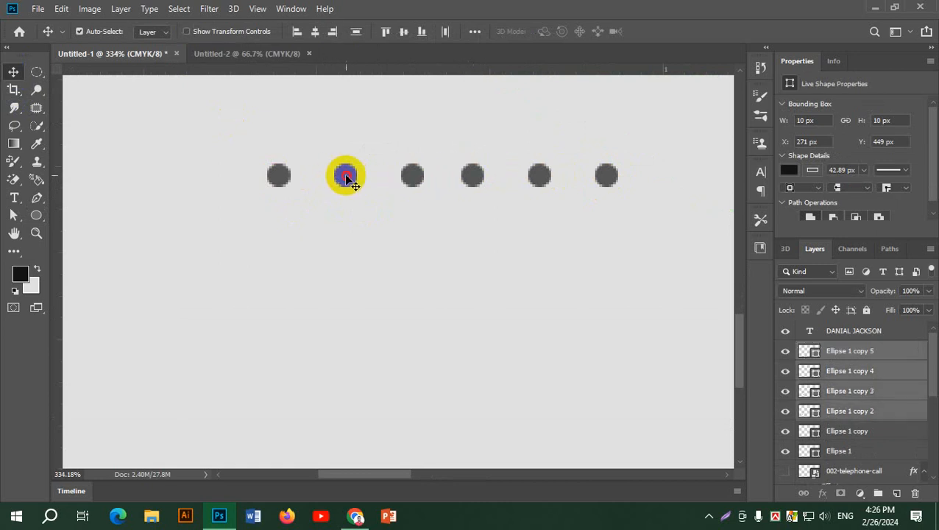
pyautogui.keyDown('shift'); pyautogui.click(277, 178); pyautogui.keyUp('shift')
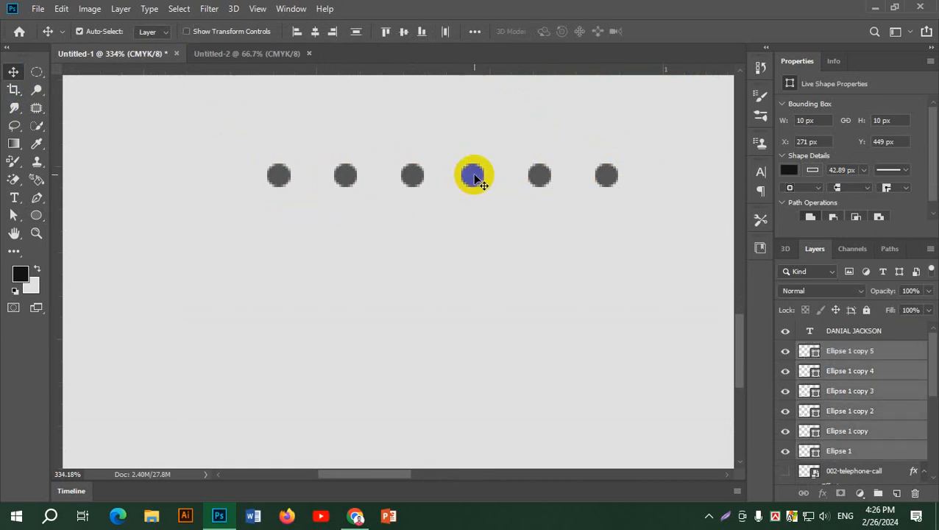
# Duplicate the row of dots into two more rows below, forming a grid.
pyautogui.moveTo(474, 177); pyautogui.dragTo(487, 310)
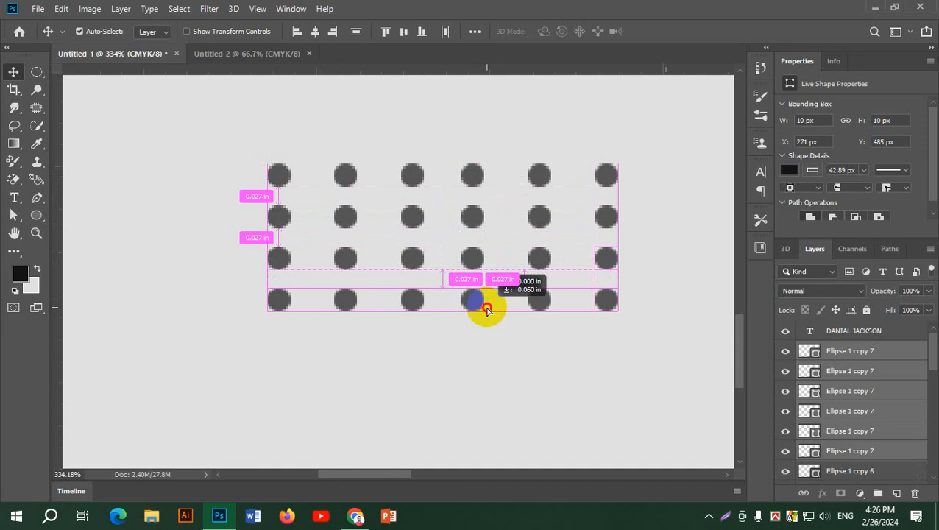
pyautogui.moveTo(487, 309); pyautogui.dragTo(487, 346)
pyautogui.keyDown('alt'); pyautogui.scroll(-8, 604, 359); pyautogui.keyUp('alt')
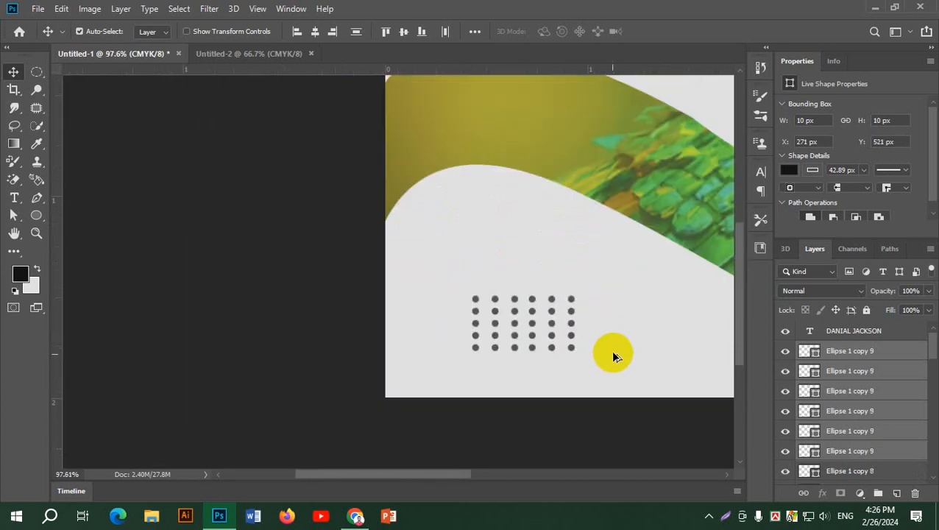
pyautogui.moveTo(632, 284); pyautogui.dragTo(426, 228)
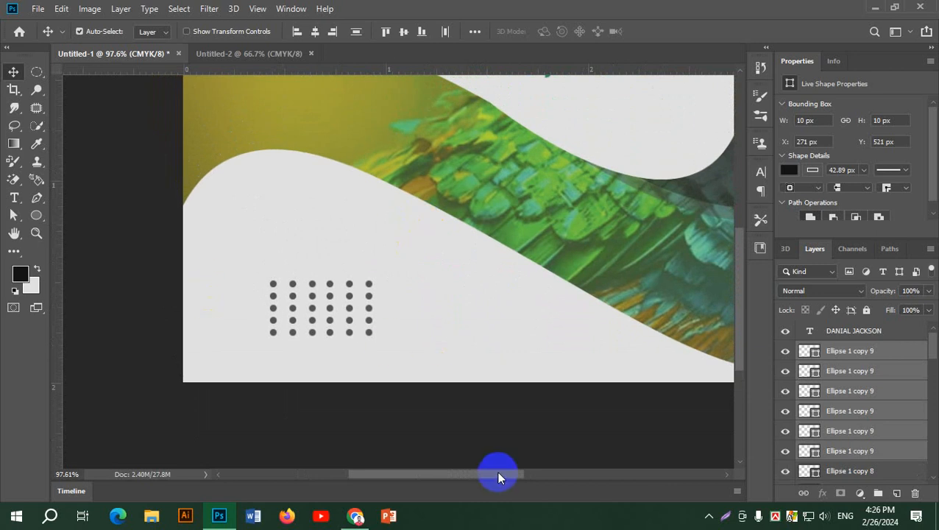
pyautogui.click(430, 420)
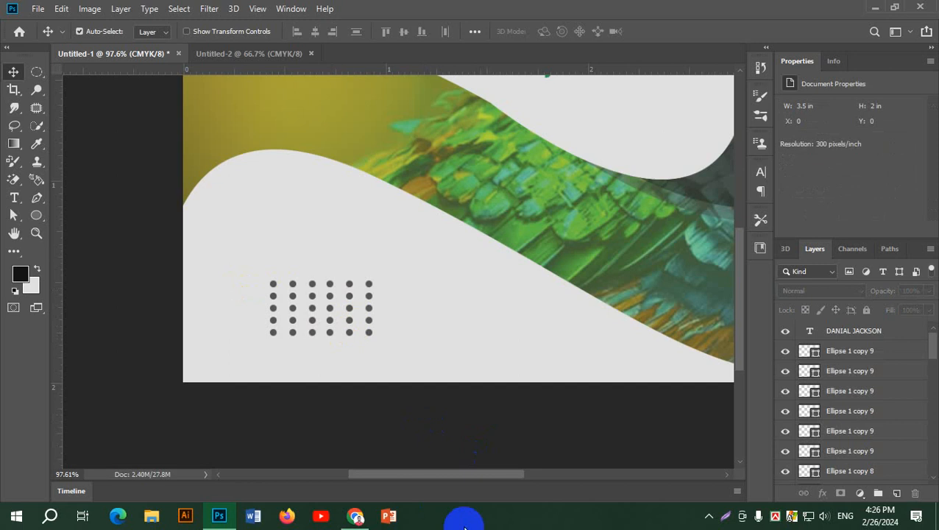
# Select all the dot grid's ellipse layers and delete them.
pyautogui.scroll(-10, 439, 443)
pyautogui.scroll(6, 363, 345)
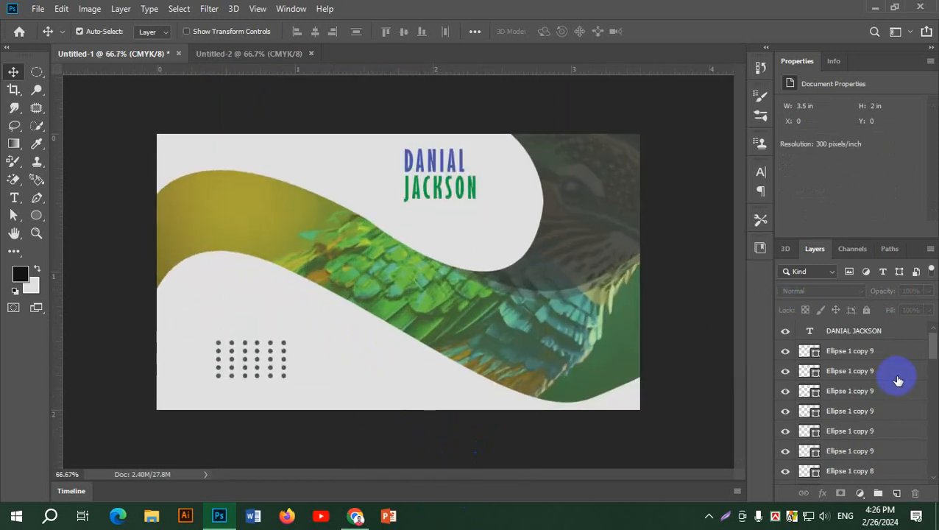
pyautogui.click(867, 352)
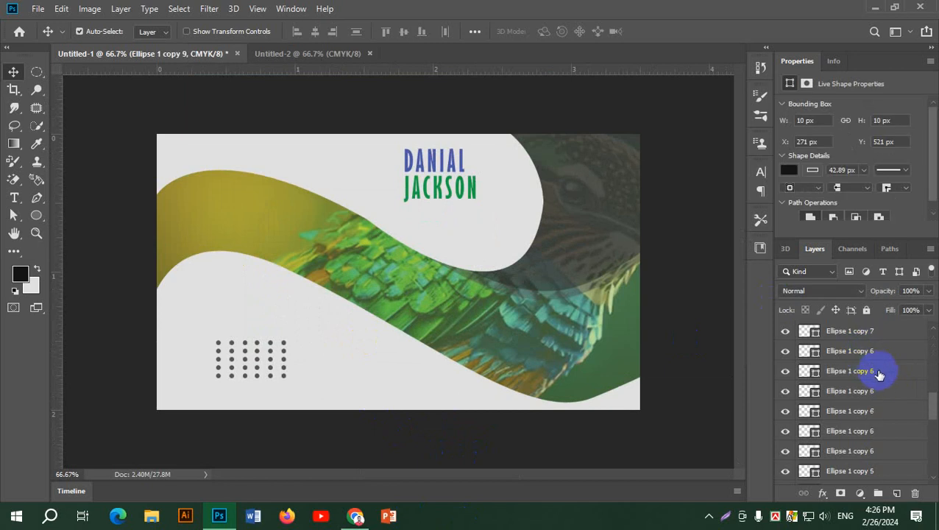
pyautogui.scroll(-5, 879, 374)
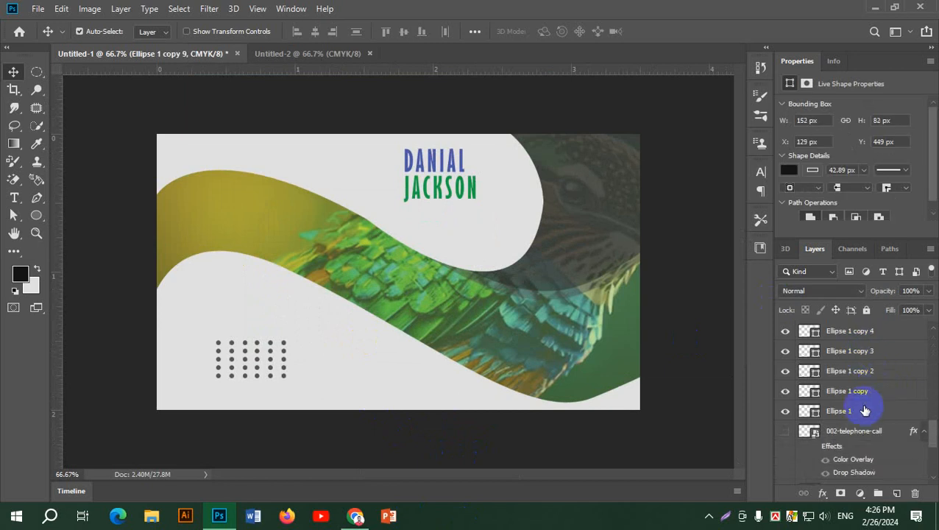
pyautogui.keyDown('shift'); pyautogui.click(866, 411); pyautogui.keyUp('shift')
pyautogui.press('Delete')
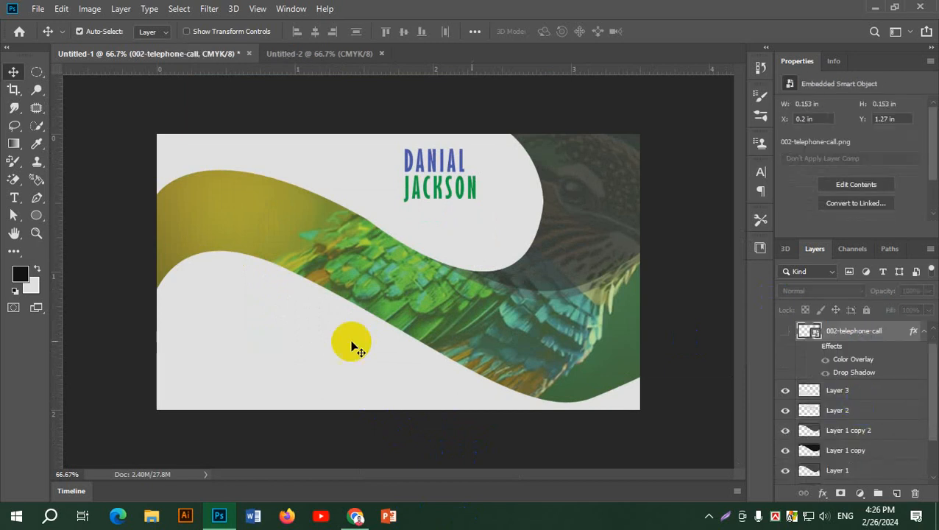
# Switch to the Untitled-2 document, then view the blue business card reference in Chrome.
pyautogui.click(308, 54)
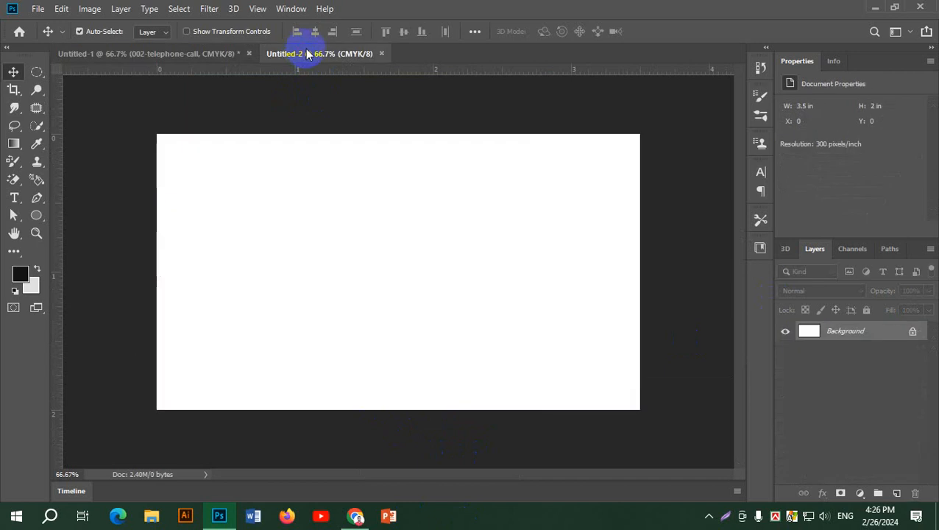
pyautogui.click(356, 516)
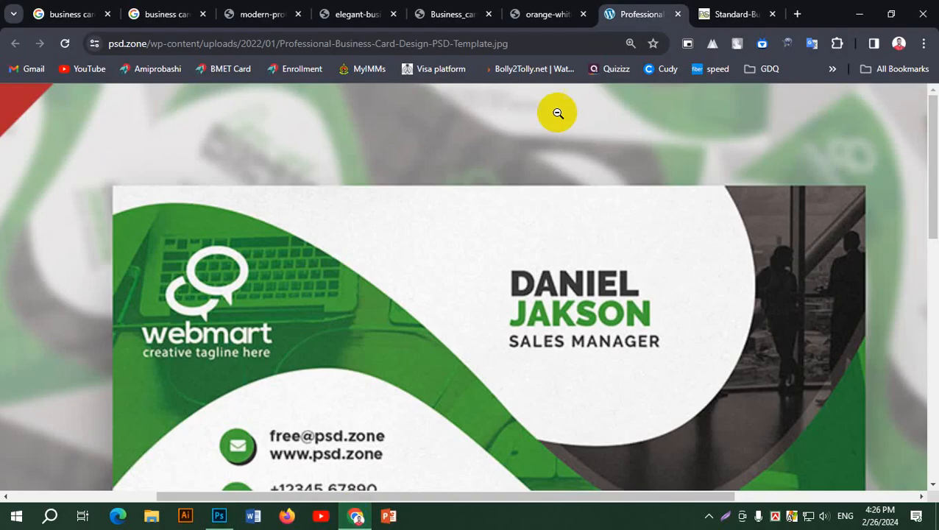
pyautogui.click(557, 8)
pyautogui.click(438, 6)
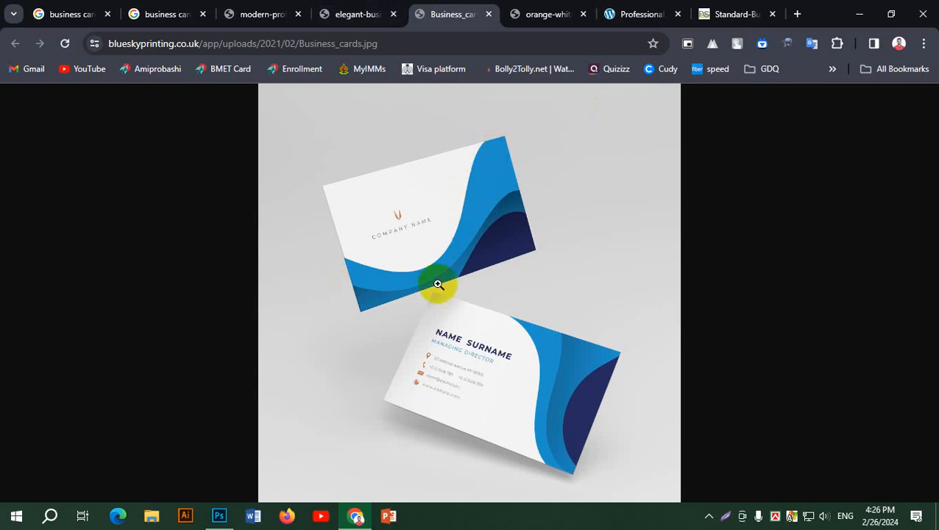
# Compare the teal and blue references, enlarge the teal one, and minimize Chrome.
pyautogui.click(350, 16)
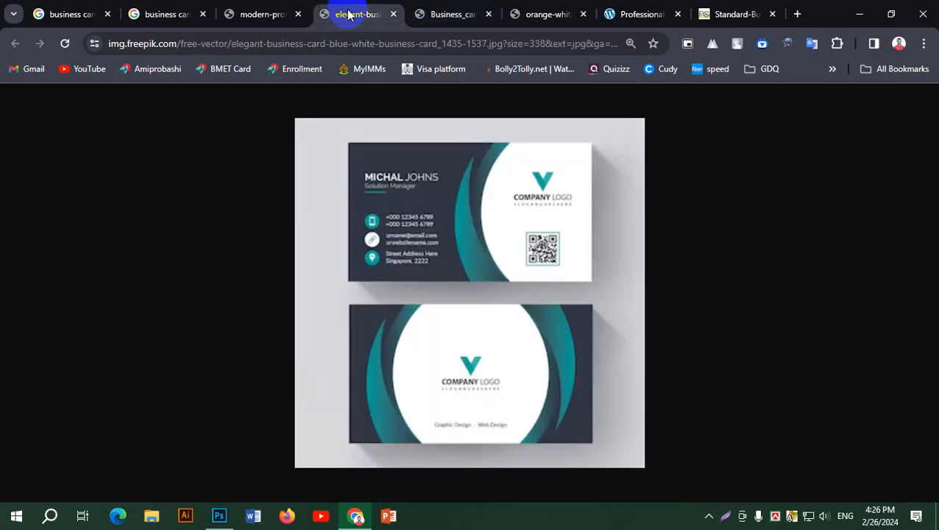
pyautogui.click(456, 11)
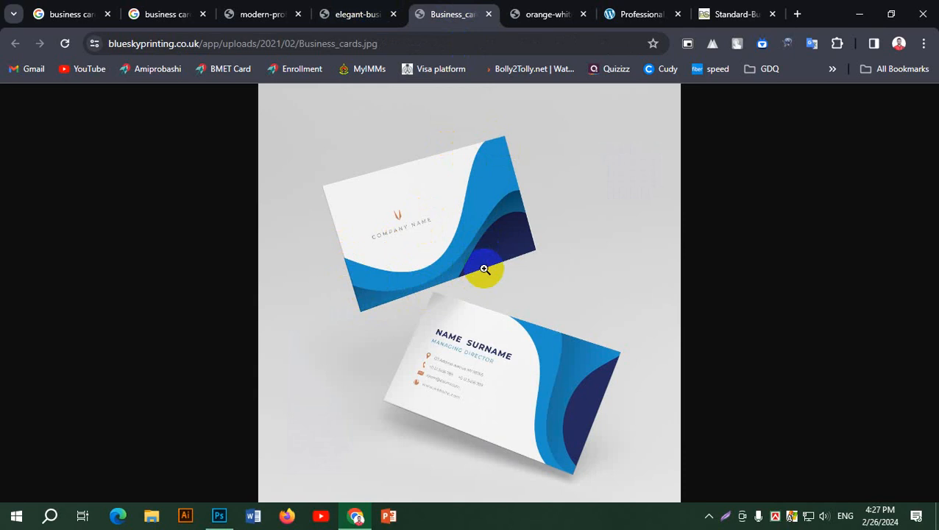
pyautogui.click(349, 15)
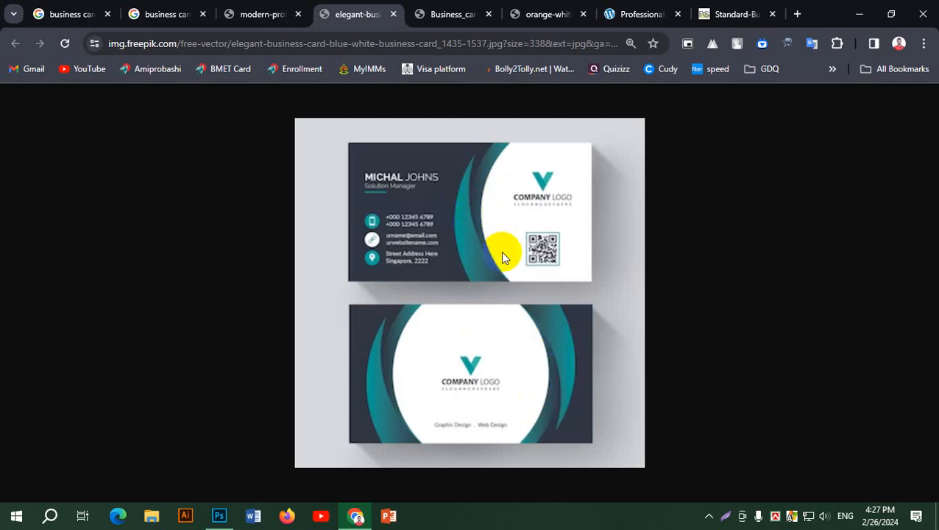
pyautogui.hotkey('ctrl', '+')
pyautogui.hotkey('ctrl', '+')
pyautogui.hotkey('ctrl', '+')
pyautogui.hotkey('ctrl', '+')
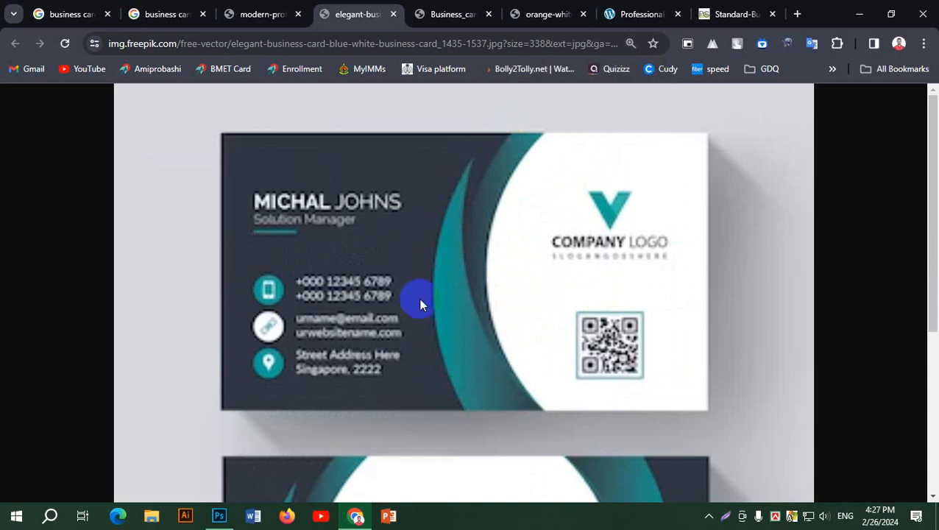
pyautogui.click(854, 14)
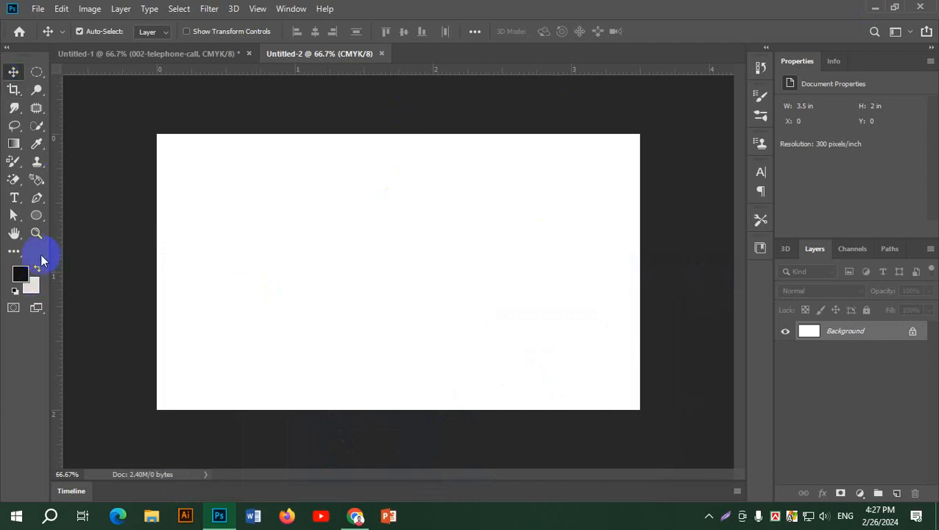
# Draw a closed Pen path with a curved right edge and convert it to a selection.
pyautogui.click(37, 197)
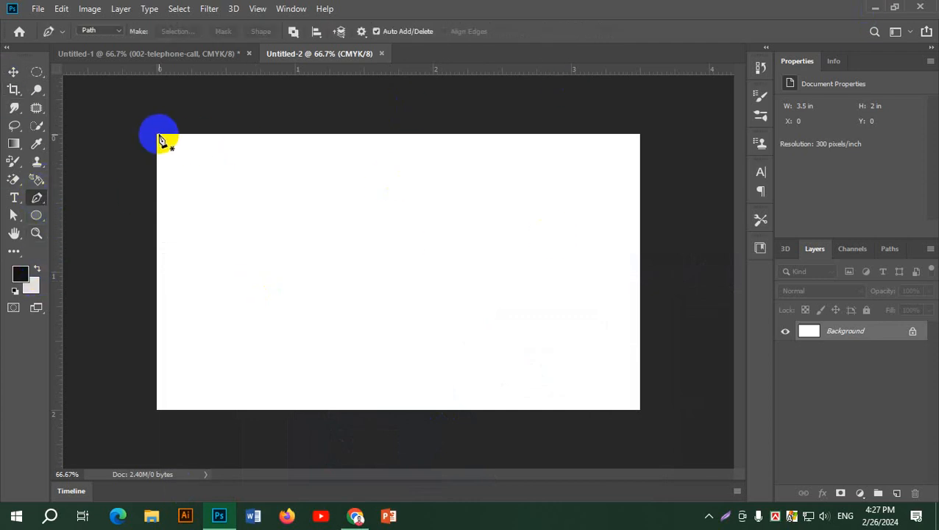
pyautogui.click(157, 134)
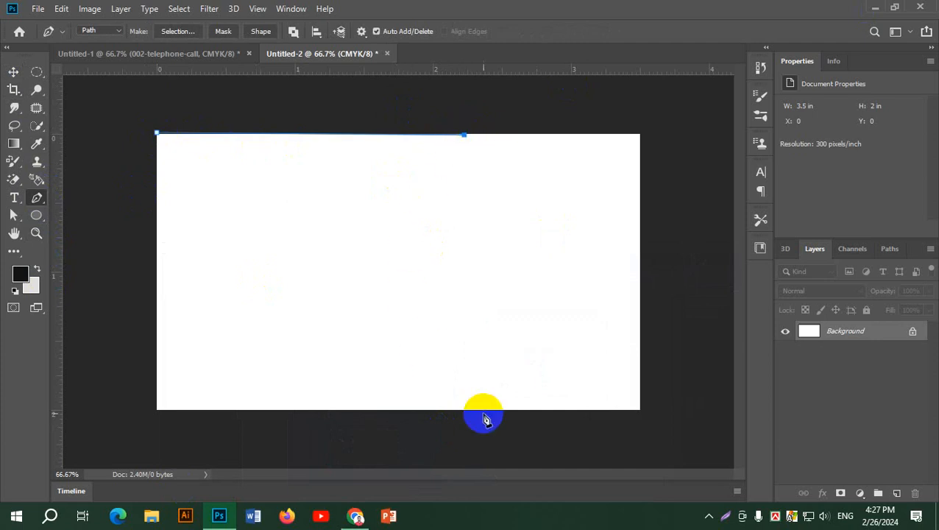
pyautogui.moveTo(472, 410); pyautogui.dragTo(627, 526)
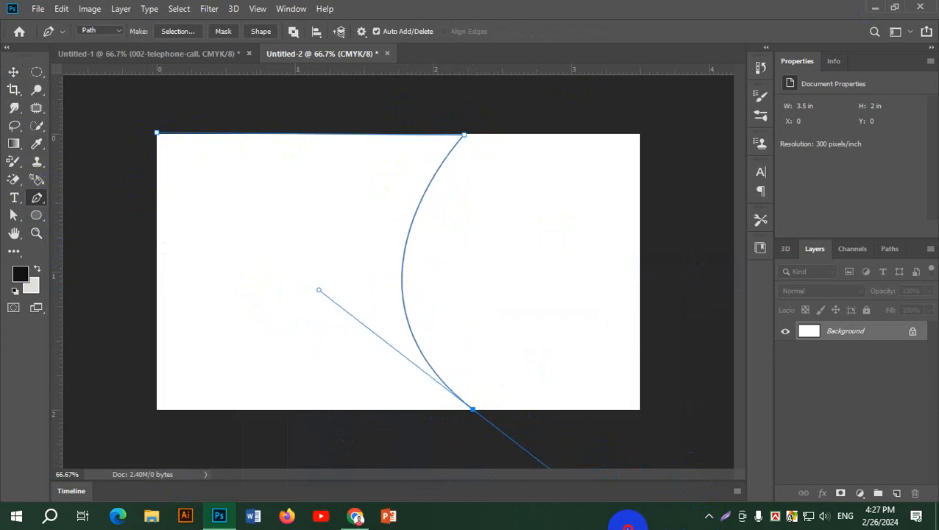
pyautogui.click(474, 409)
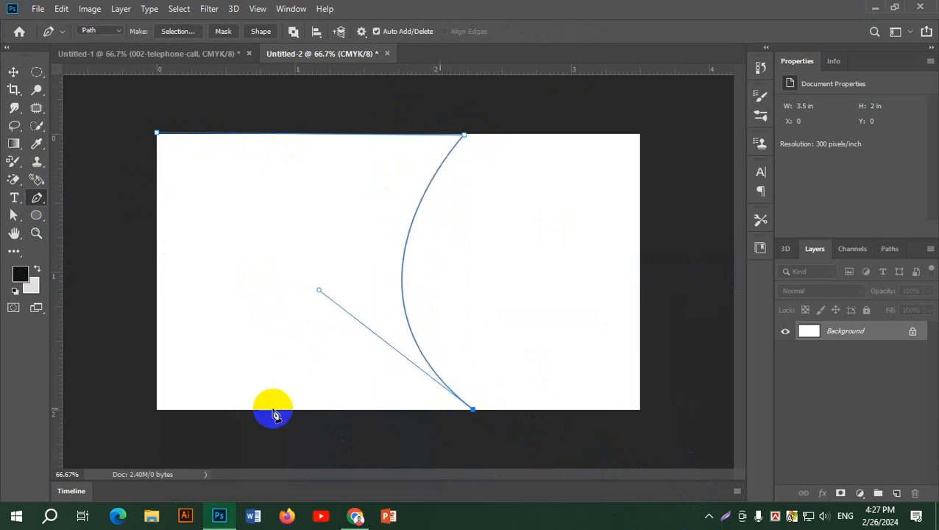
pyautogui.click(155, 409)
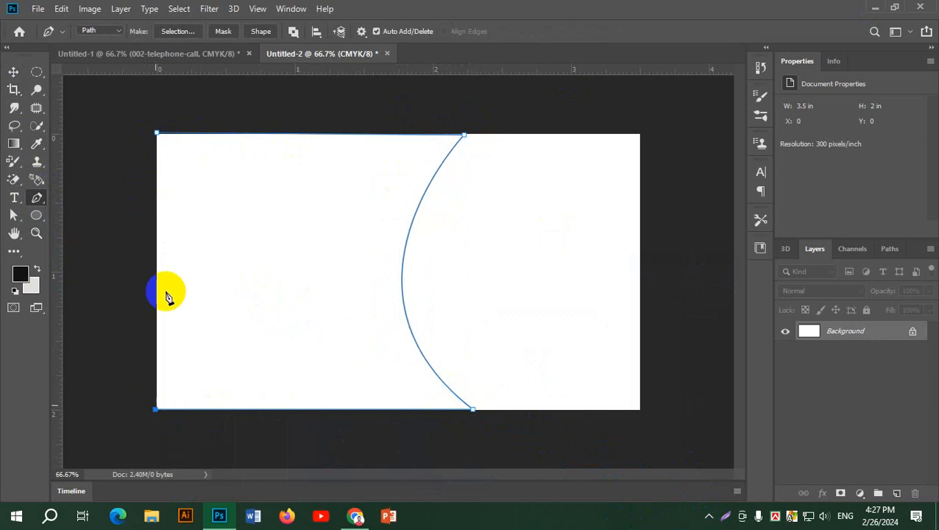
pyautogui.click(157, 137)
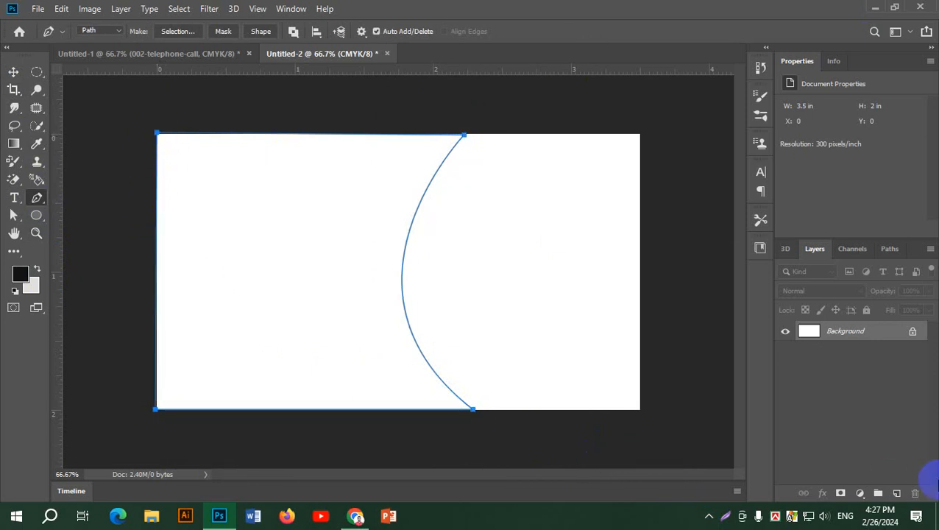
pyautogui.hotkey('ctrl', 'Return')
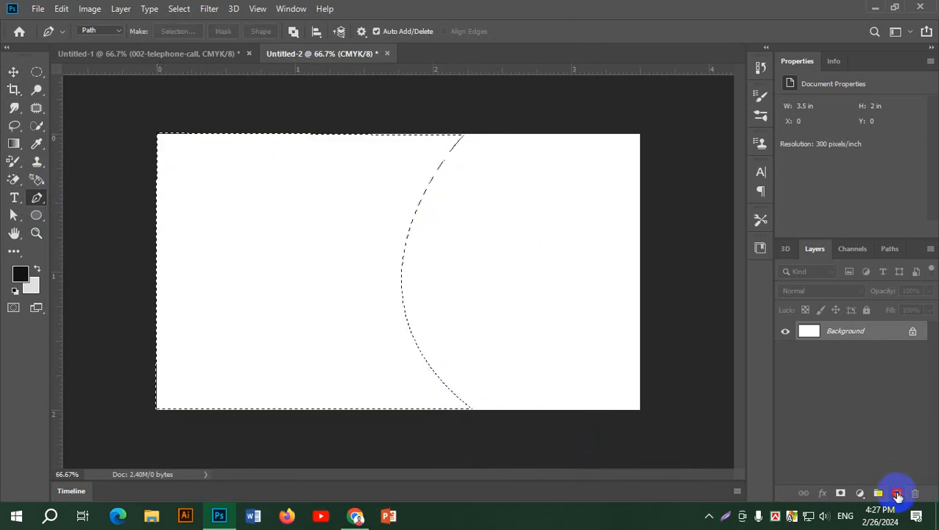
# Fill the selection on a new layer with dark grey 3f3f3f, then deselect.
pyautogui.click(898, 494)
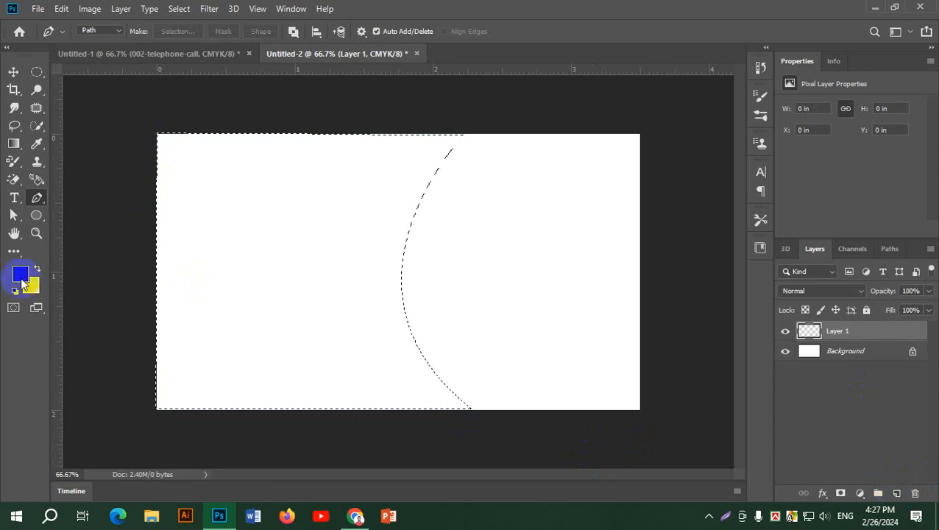
pyautogui.click(15, 290)
pyautogui.click(19, 274)
pyautogui.moveTo(589, 295); pyautogui.dragTo(573, 316)
pyautogui.click(904, 182)
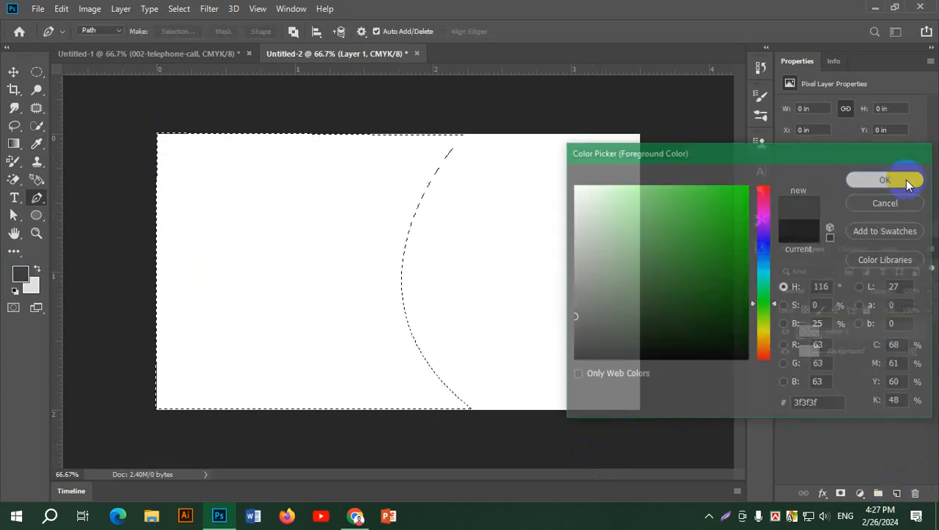
pyautogui.hotkey('alt', 'BackSpace')
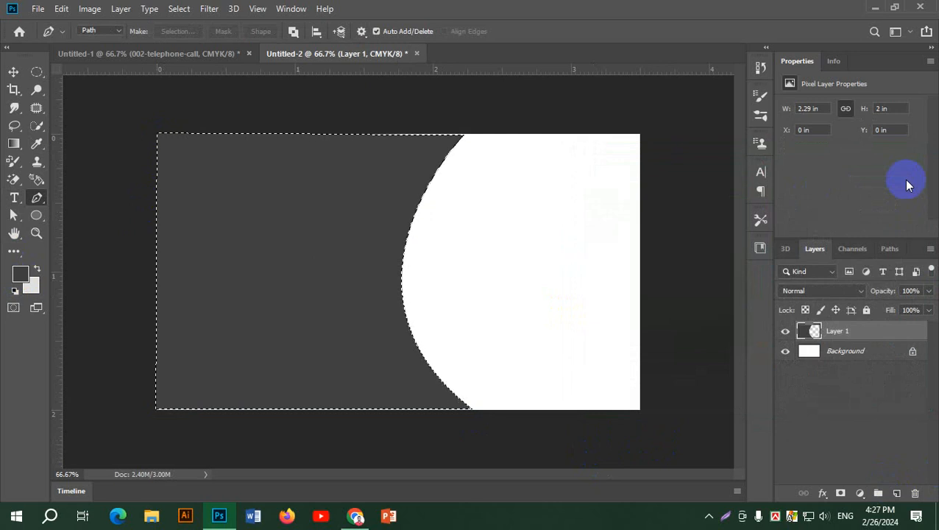
pyautogui.hotkey('ctrl', 'd')
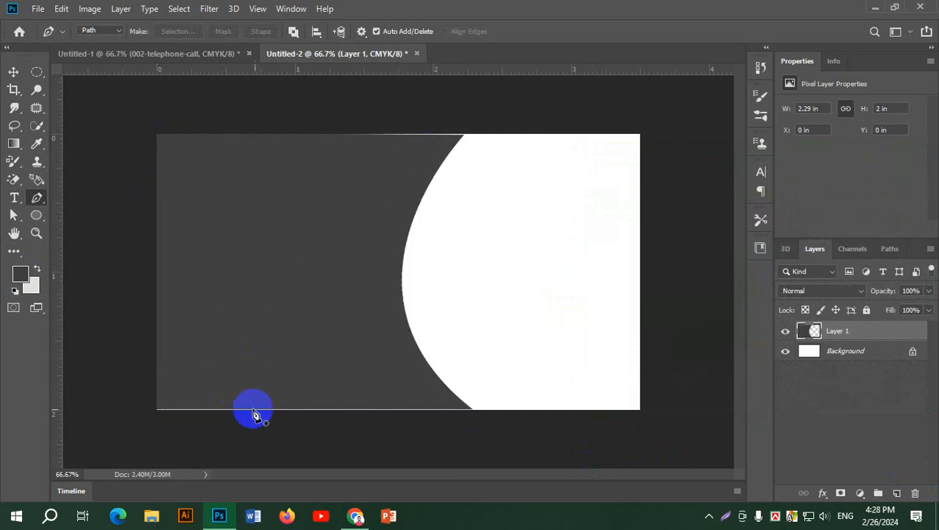
# Scale the grey panel up to about 2.55 × 2.23 in, extending past the top and left.
pyautogui.click(13, 74)
pyautogui.hotkey('ctrl', 't')
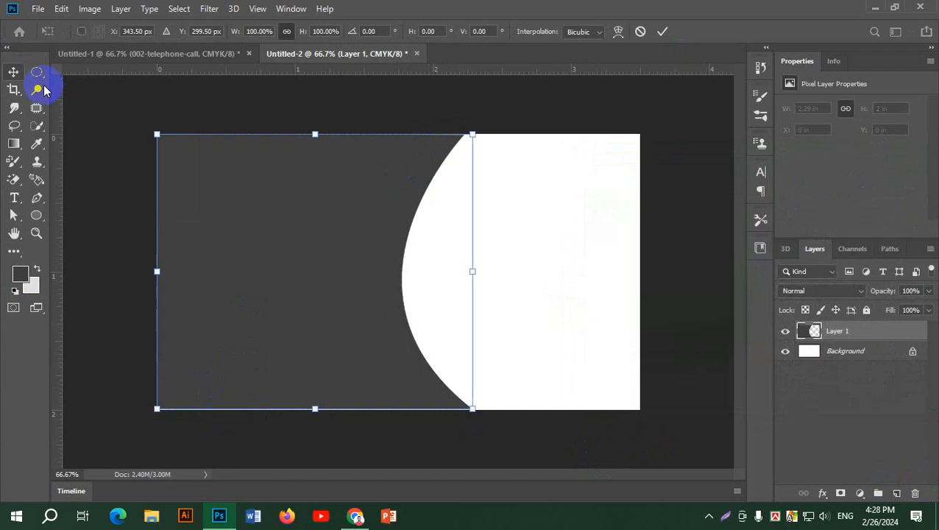
pyautogui.moveTo(474, 133); pyautogui.dragTo(501, 110)
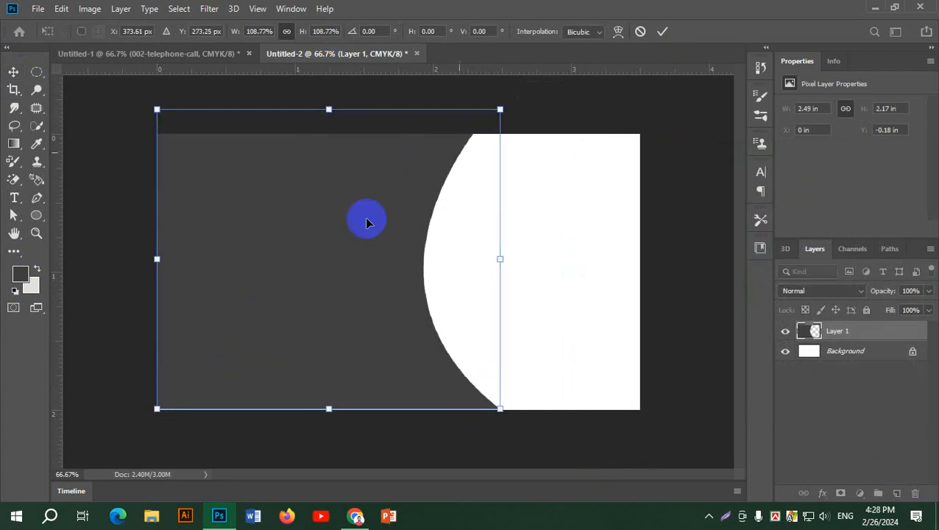
pyautogui.moveTo(367, 220)
pyautogui.mouseDown()
pyautogui.moveTo(359, 237)
pyautogui.moveTo(367, 245)
pyautogui.moveTo(365, 235)
pyautogui.mouseUp()
pyautogui.moveTo(156, 271); pyautogui.dragTo(148, 270)
pyautogui.click(662, 32)
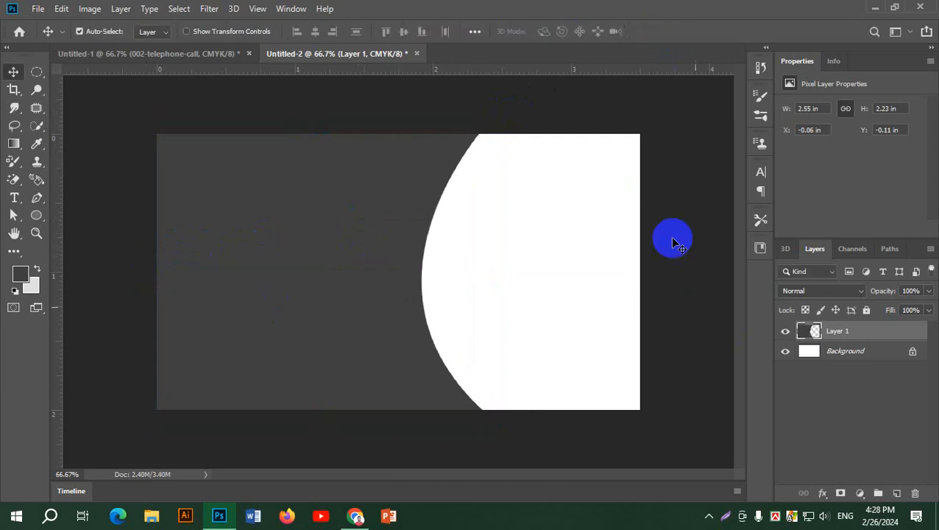
pyautogui.click(671, 228)
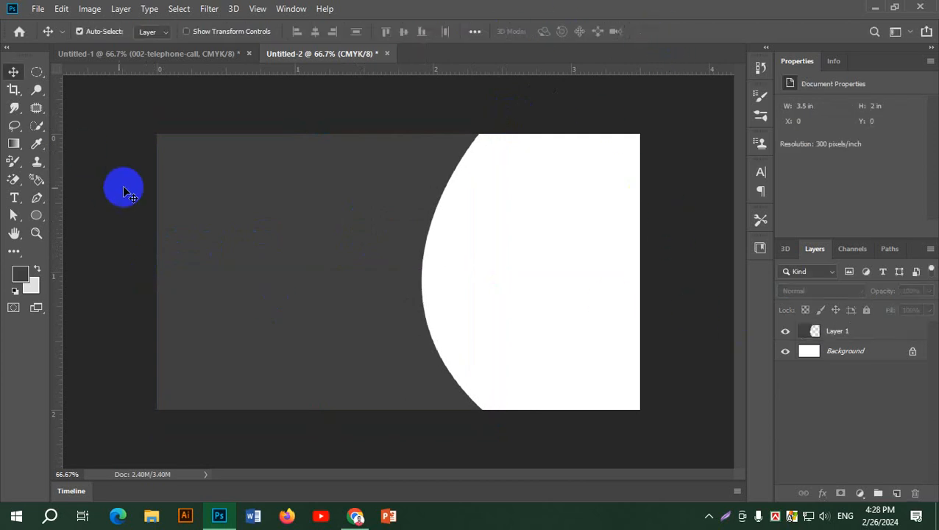
# Check the browser reference card, then shift the grey panel horizontally.
pyautogui.click(37, 197)
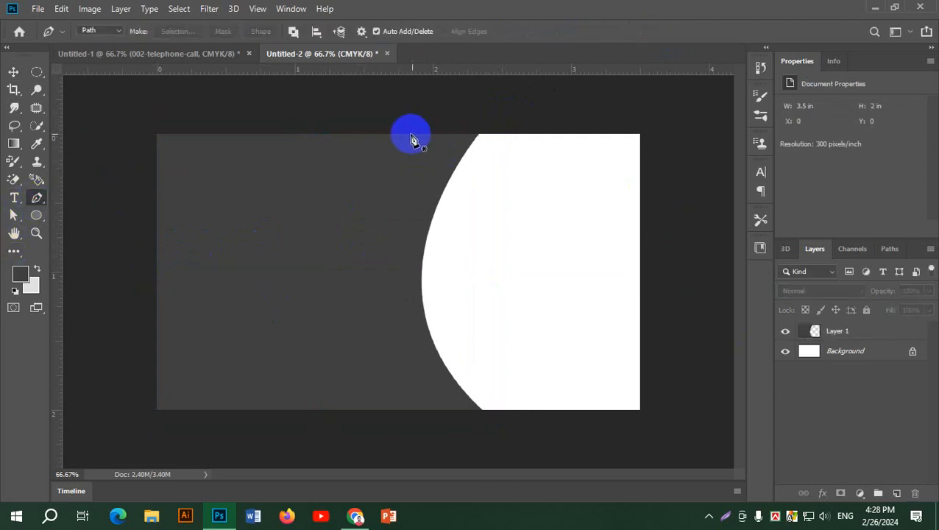
pyautogui.hotkey('alt', 'Tab')
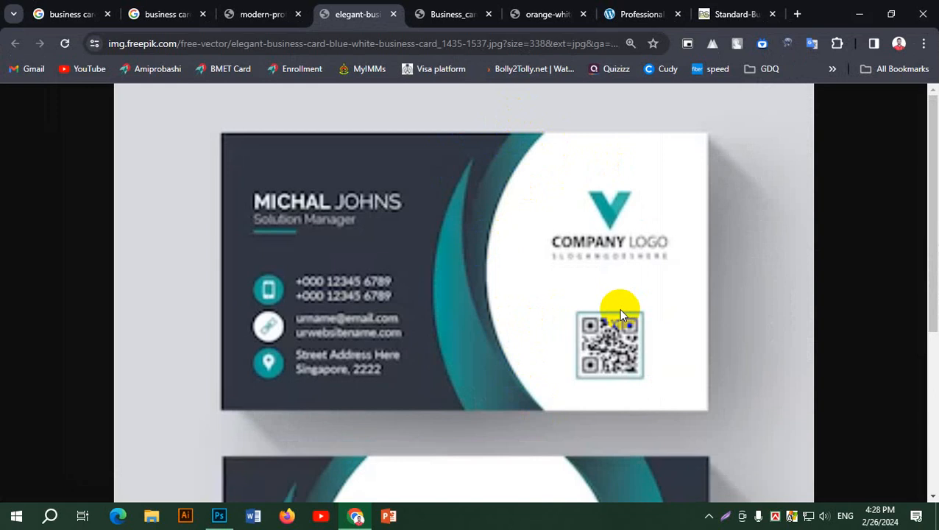
pyautogui.hotkey('alt', 'Tab')
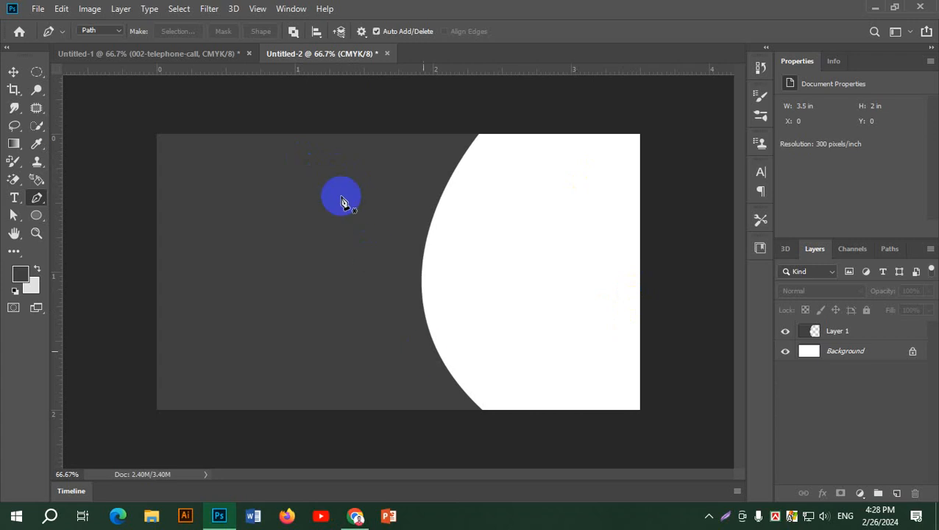
pyautogui.click(13, 71)
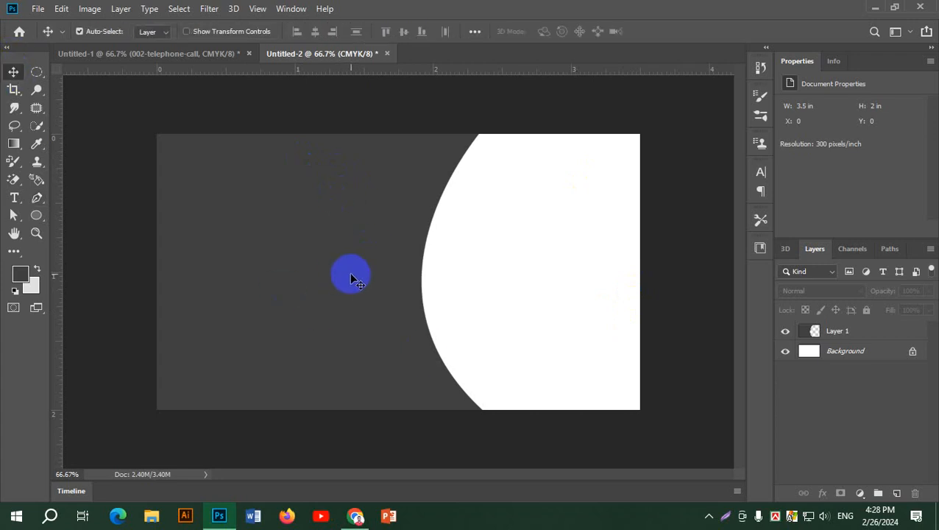
pyautogui.moveTo(361, 277); pyautogui.dragTo(530, 289)
# Move Layer 1 copy to the left and load Layer 1's shape as a selection.
pyautogui.click(815, 332)
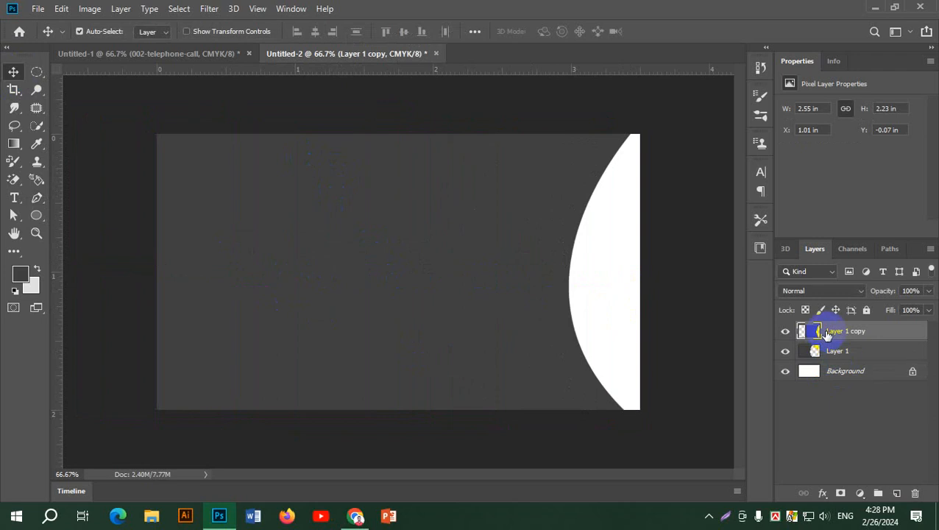
pyautogui.moveTo(491, 212); pyautogui.dragTo(246, 197)
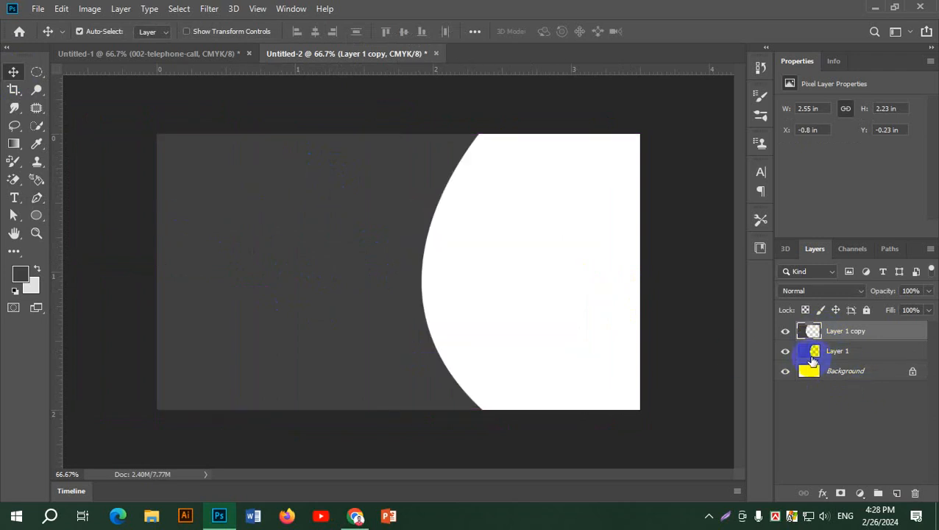
pyautogui.click(804, 359)
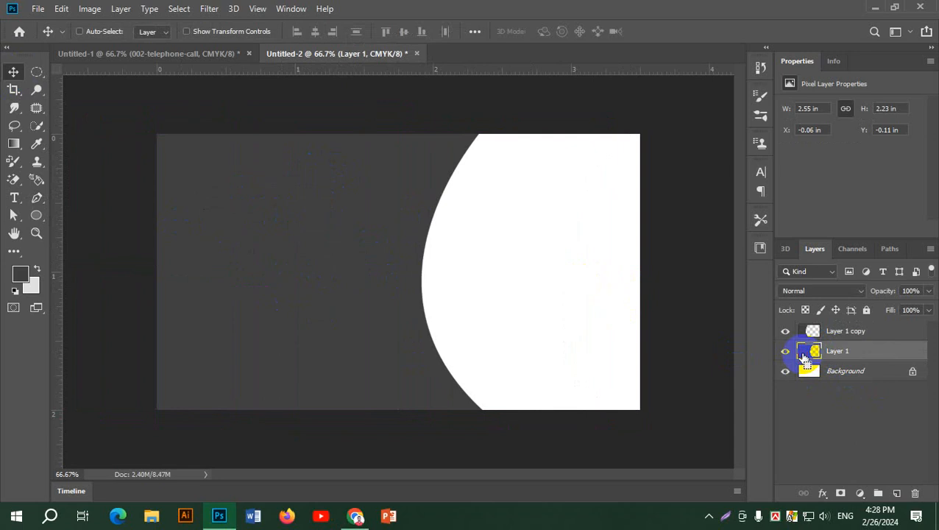
pyautogui.keyDown('ctrl'); pyautogui.click(805, 359); pyautogui.keyUp('ctrl')
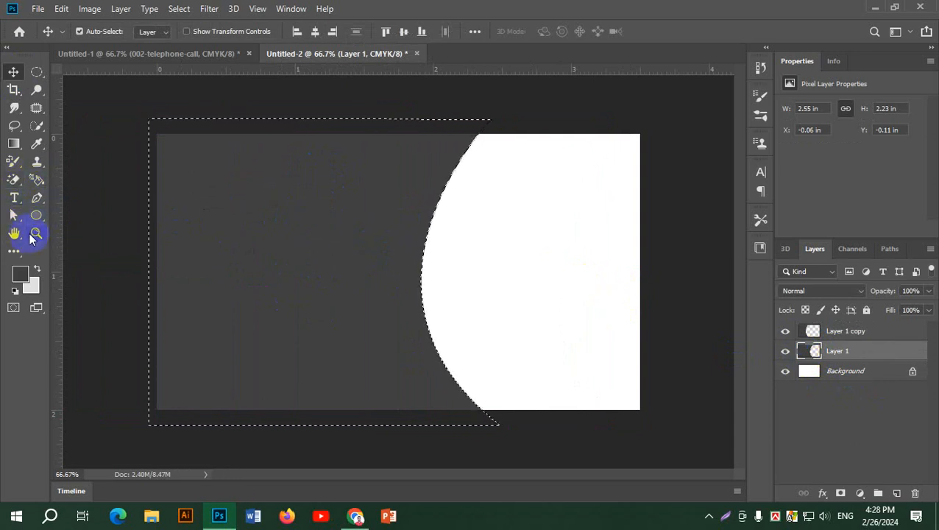
# Set the gradient's two stops to a lighter green and a dark green.
pyautogui.click(13, 146)
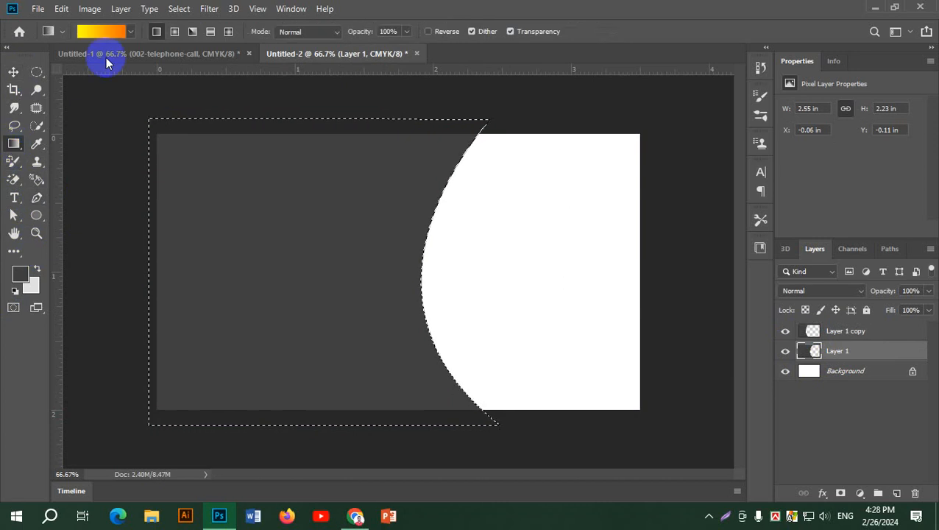
pyautogui.click(99, 33)
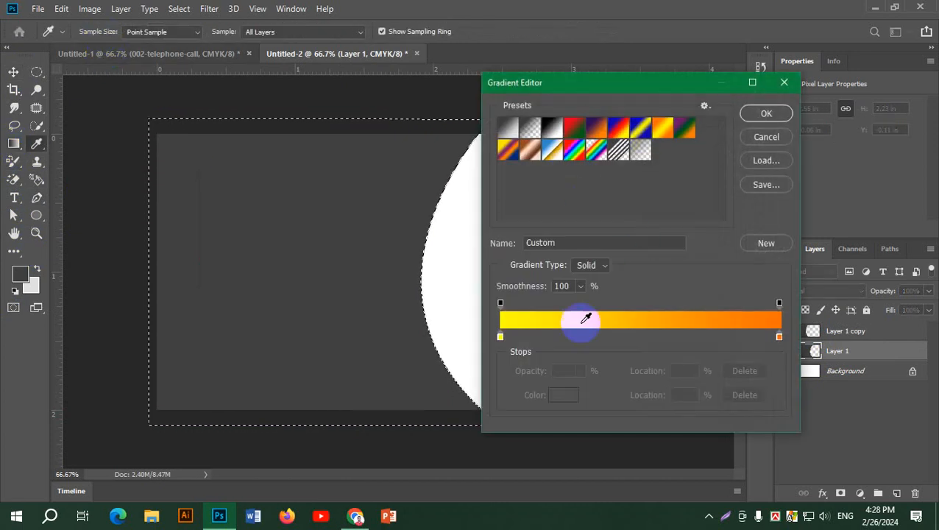
pyautogui.doubleClick(501, 337)
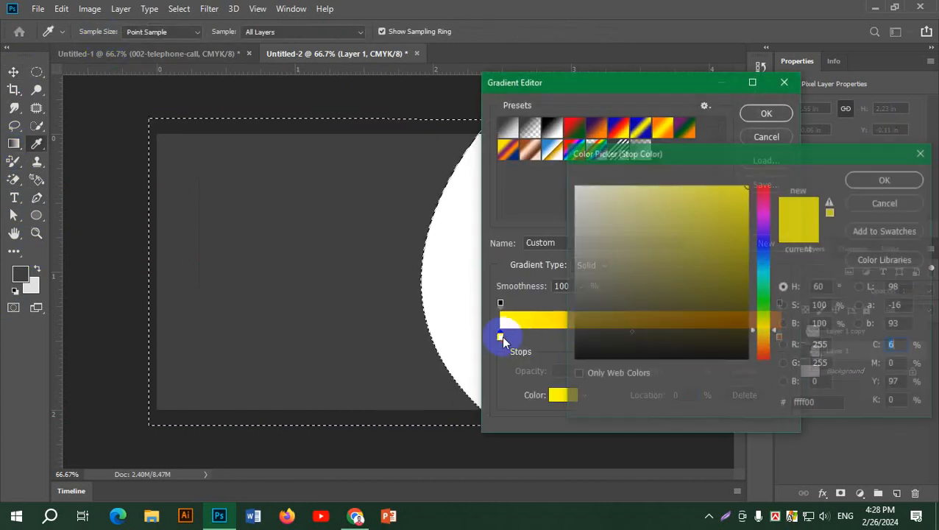
pyautogui.click(766, 317)
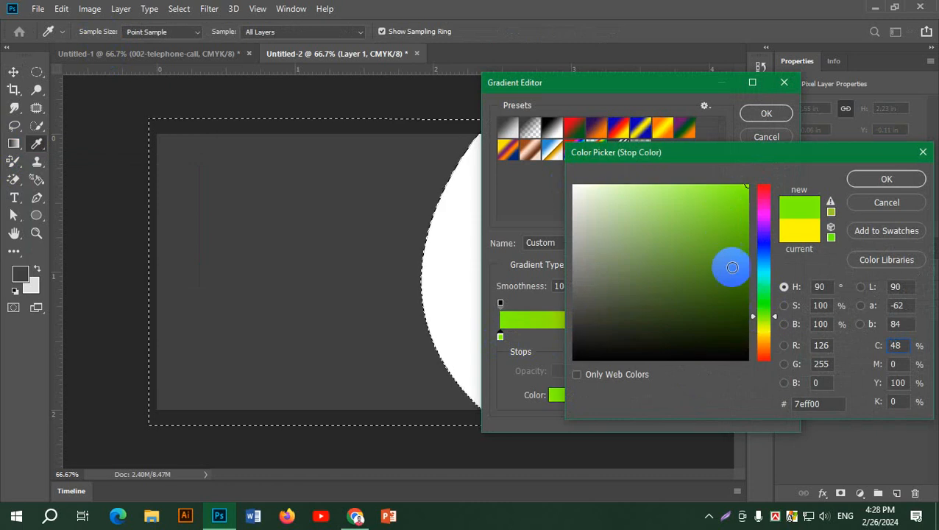
pyautogui.click(742, 260)
pyautogui.click(886, 180)
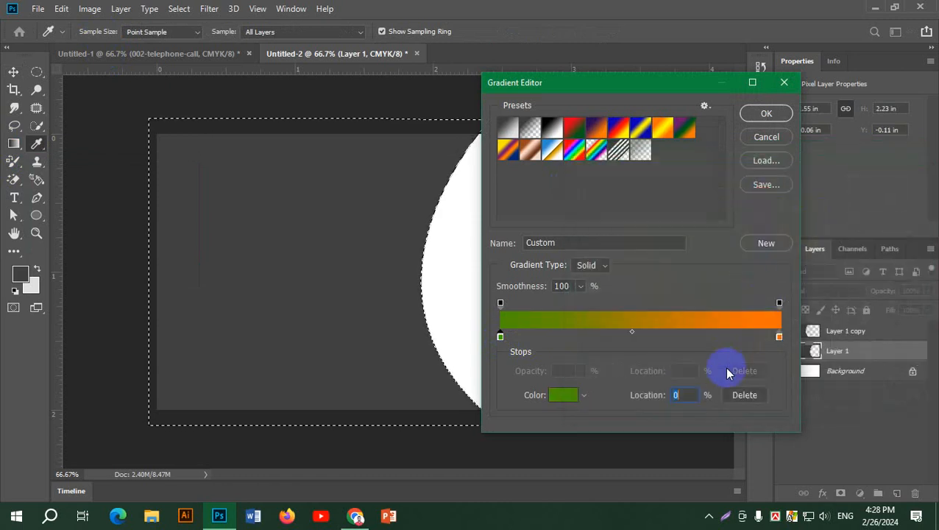
pyautogui.click(779, 337)
pyautogui.doubleClick(781, 338)
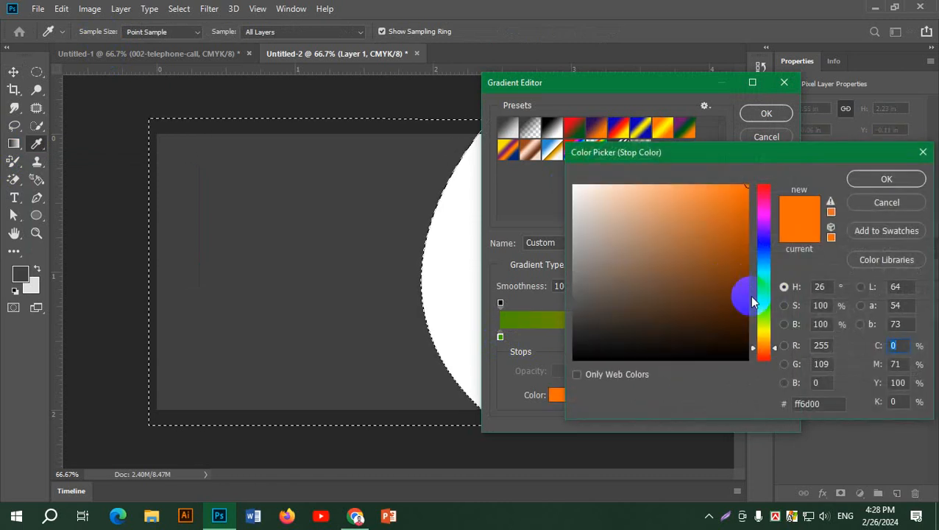
pyautogui.click(766, 306)
pyautogui.moveTo(729, 298); pyautogui.dragTo(718, 315)
pyautogui.click(890, 178)
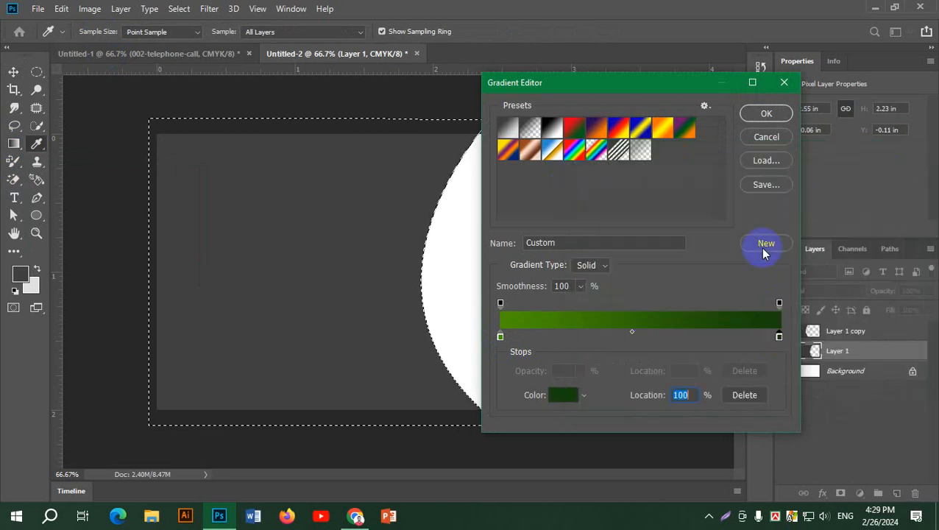
pyautogui.click(767, 113)
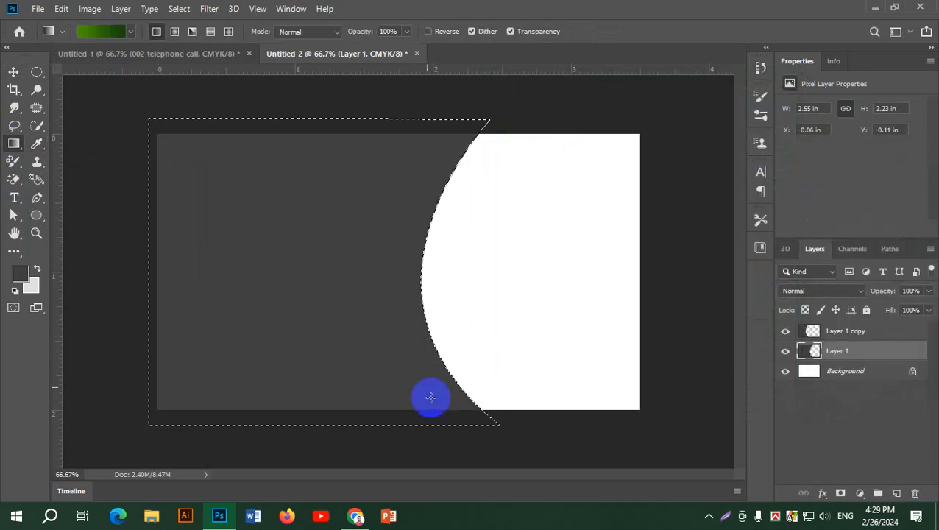
# Fill the Layer 1 selection with the green gradient, light at top, dark at bottom.
pyautogui.moveTo(398, 425); pyautogui.dragTo(377, 81)
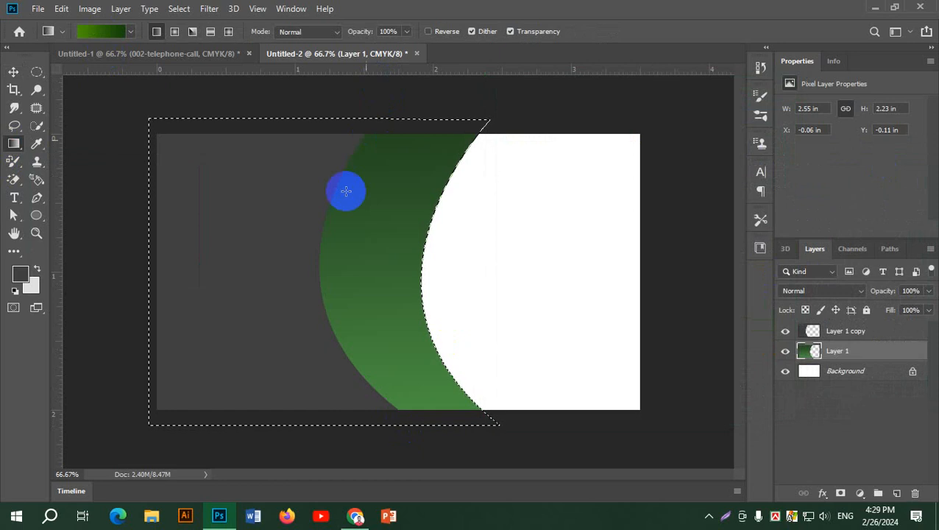
pyautogui.moveTo(358, 416); pyautogui.dragTo(414, 421)
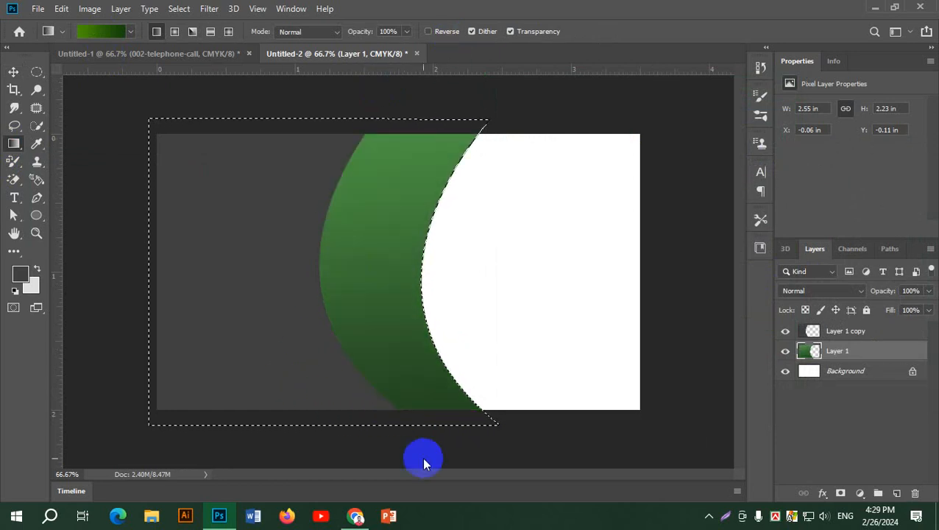
pyautogui.moveTo(409, 159); pyautogui.dragTo(442, 431)
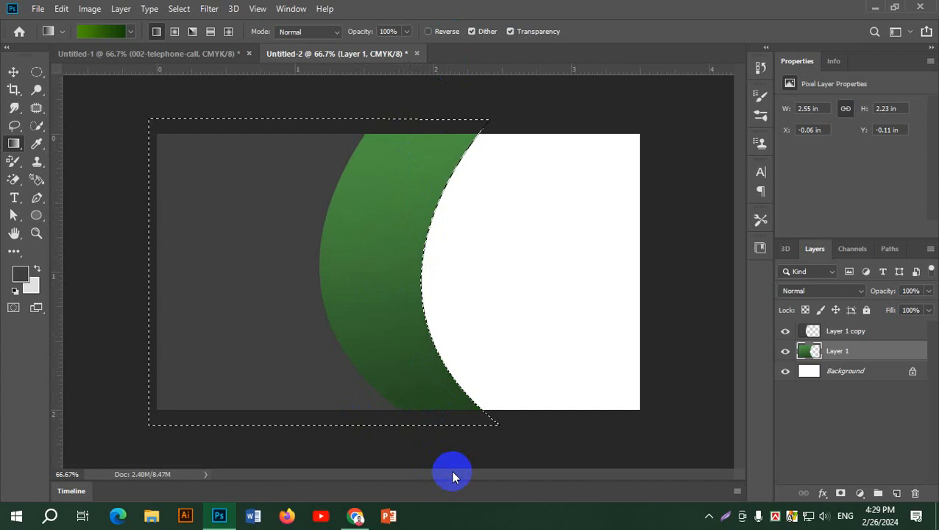
# Deselect and slide the dark Layer 1 copy right, leaving only a thin green arc.
pyautogui.click(14, 72)
pyautogui.click(839, 359)
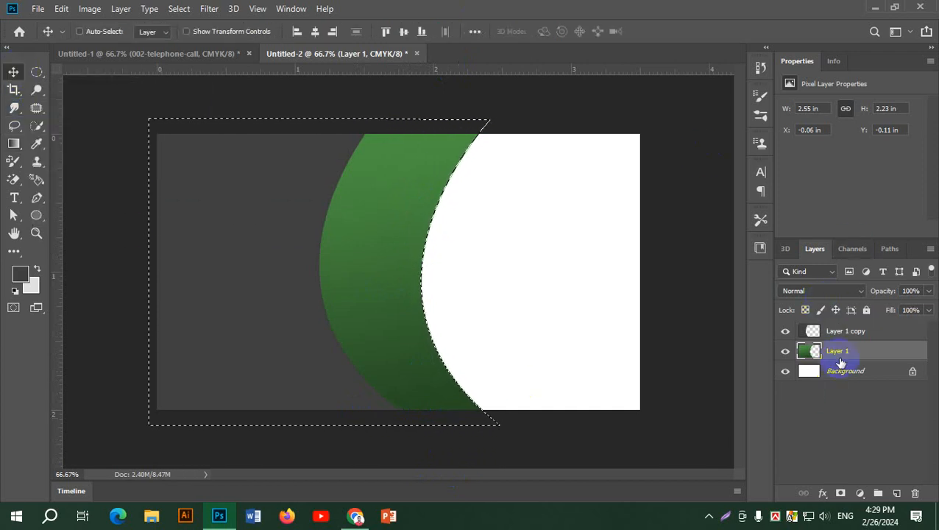
pyautogui.hotkey('ctrl', 'd')
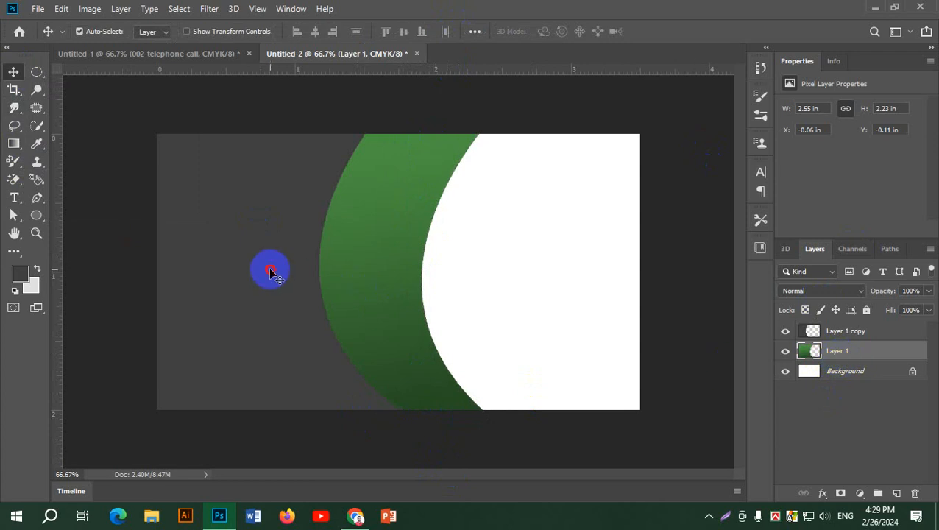
pyautogui.moveTo(270, 270); pyautogui.dragTo(346, 277)
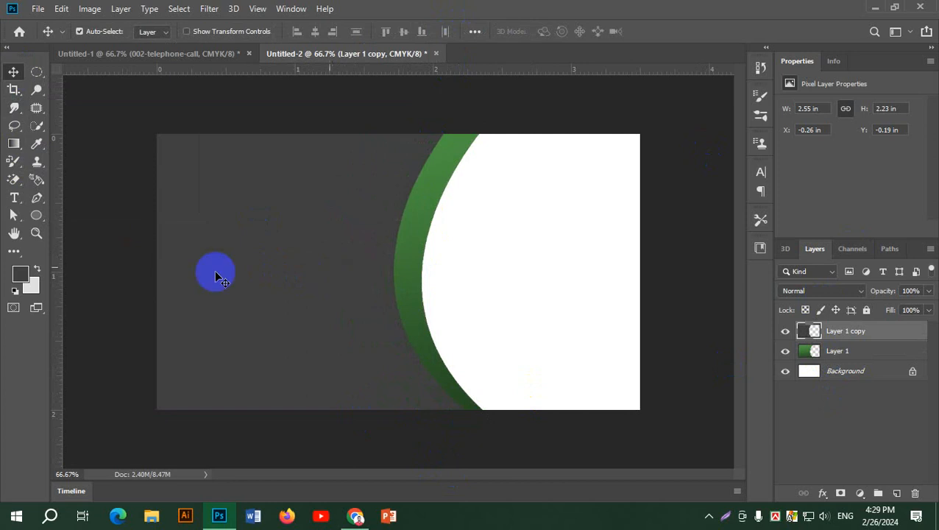
# Draw a closed crescent Pen path along the green arc and make it a selection.
pyautogui.click(37, 199)
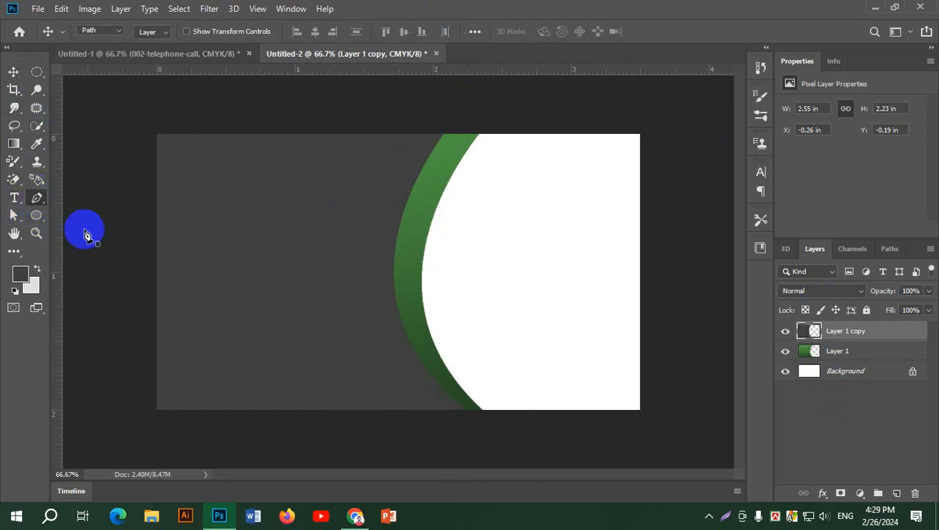
pyautogui.click(483, 411)
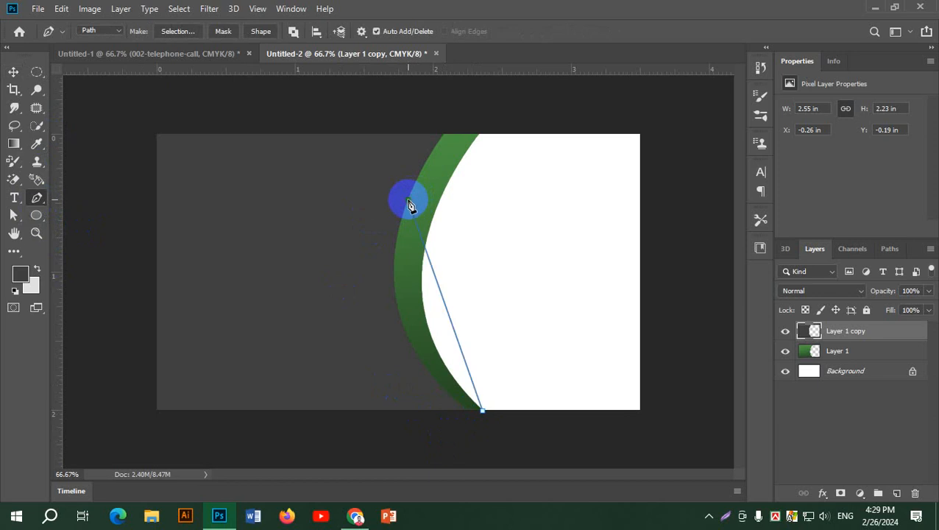
pyautogui.moveTo(409, 200); pyautogui.dragTo(411, 43)
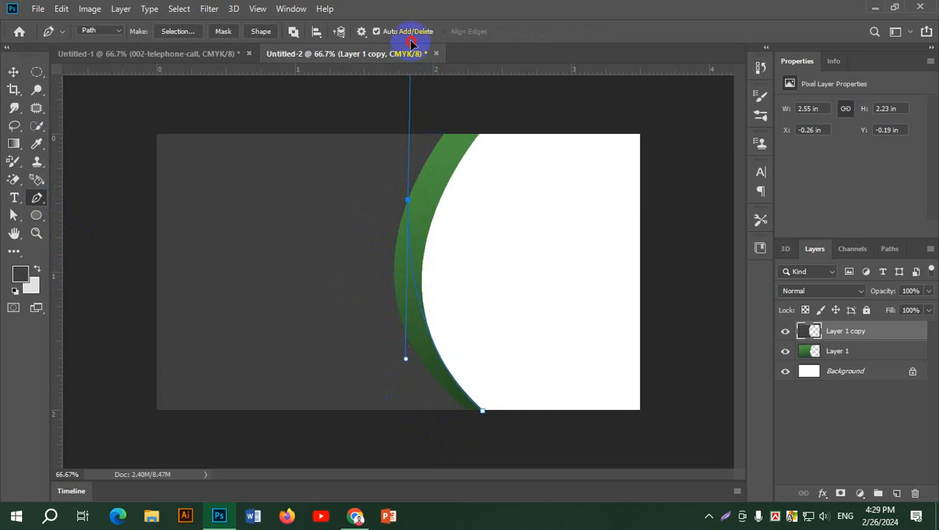
pyautogui.keyDown('alt'); pyautogui.click(409, 201); pyautogui.keyUp('alt')
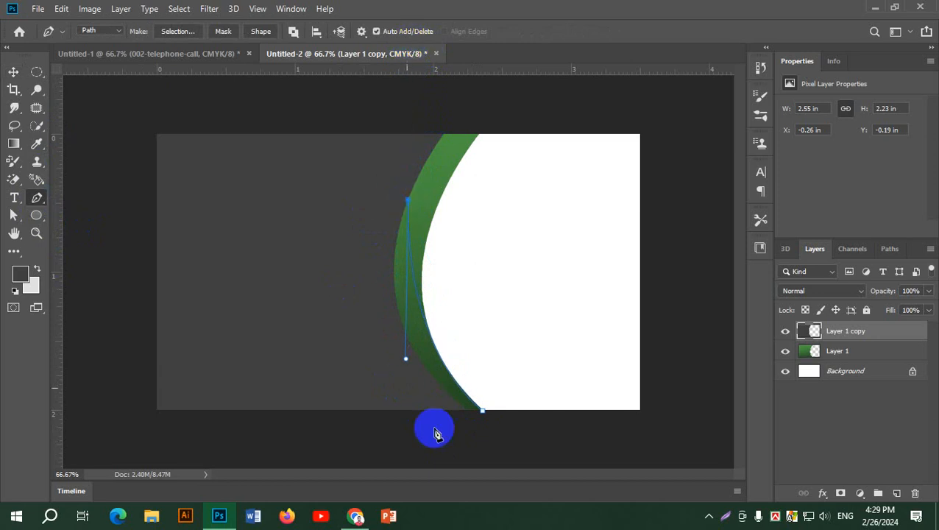
pyautogui.moveTo(436, 411); pyautogui.dragTo(529, 518)
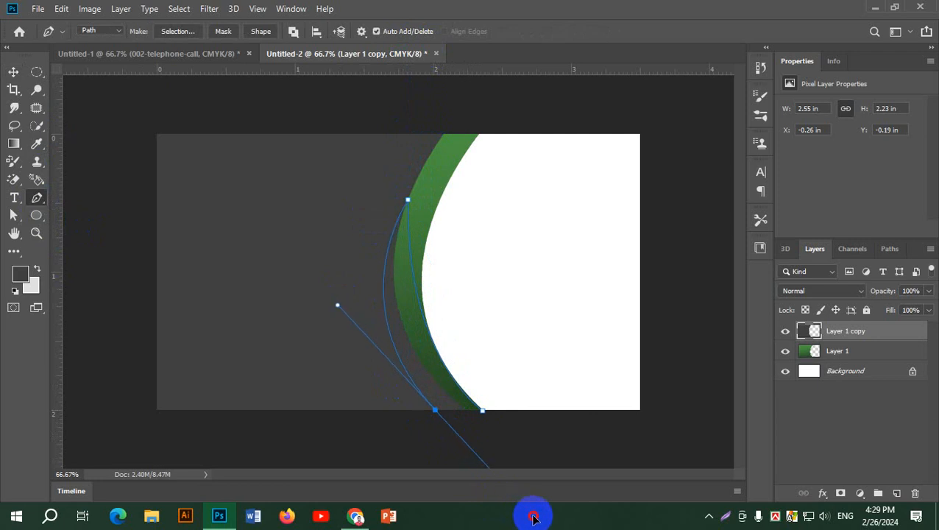
pyautogui.keyDown('alt'); pyautogui.click(435, 411); pyautogui.keyUp('alt')
pyautogui.click(483, 410)
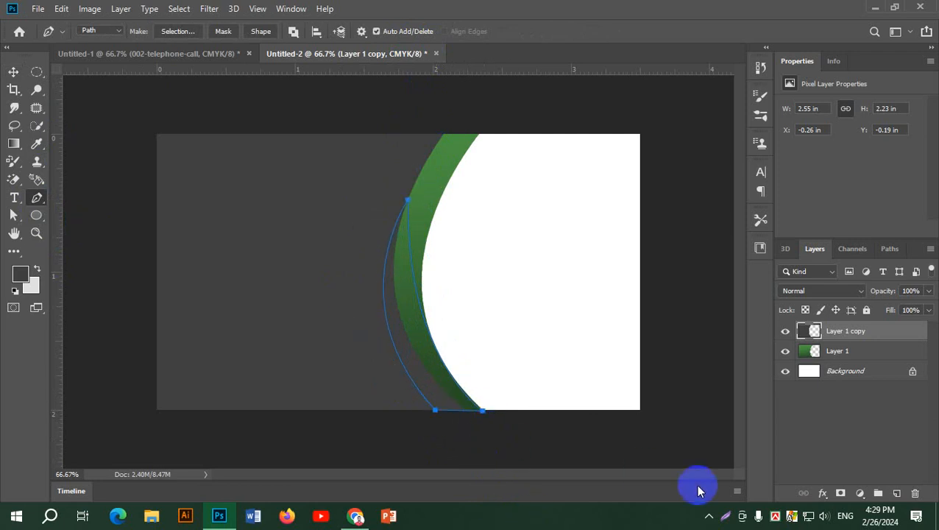
pyautogui.hotkey('ctrl', 'Return')
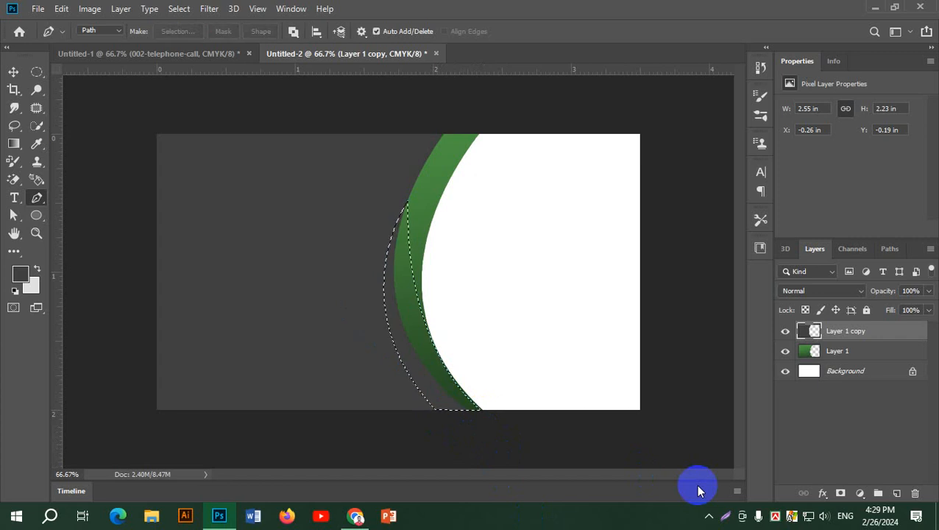
# Fill the crescent on new Layer 2 with a darker green gradient, then view the reference in Chrome.
pyautogui.click(898, 494)
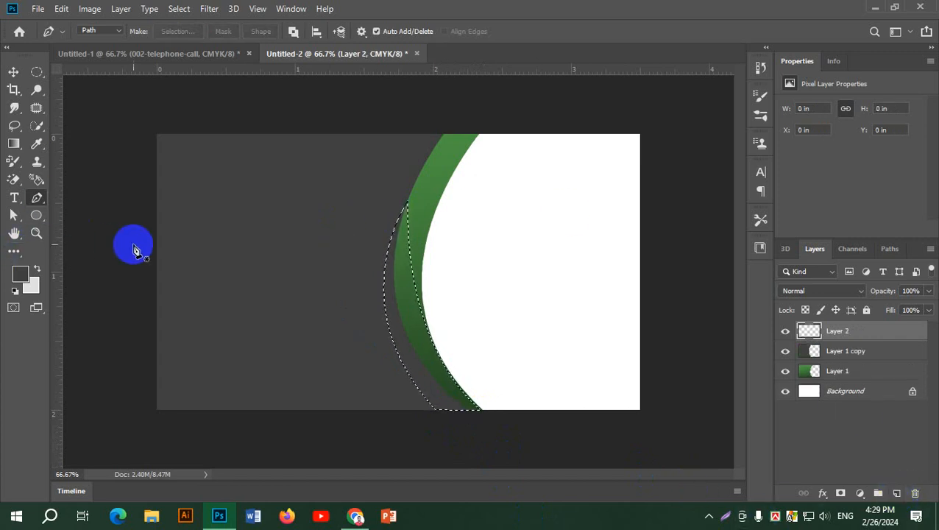
pyautogui.click(13, 144)
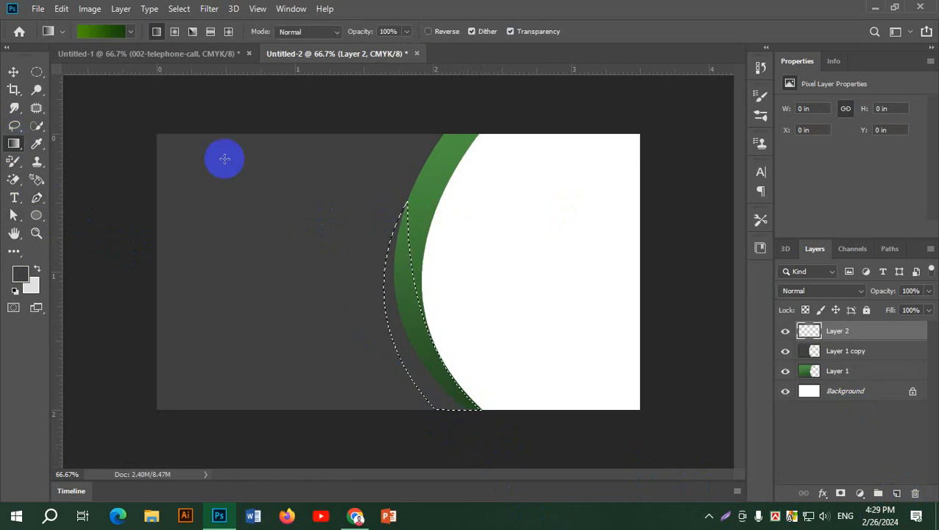
pyautogui.moveTo(397, 242); pyautogui.dragTo(440, 435)
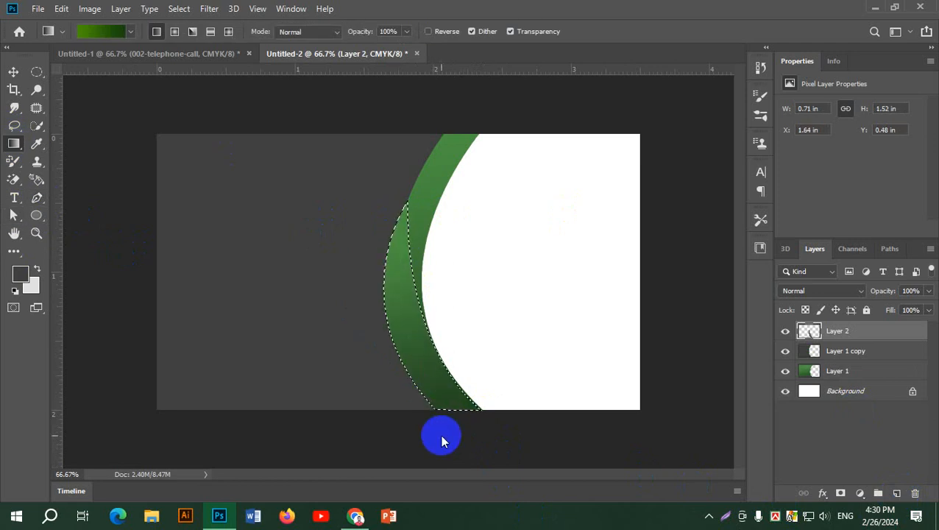
pyautogui.moveTo(439, 390); pyautogui.dragTo(384, 206)
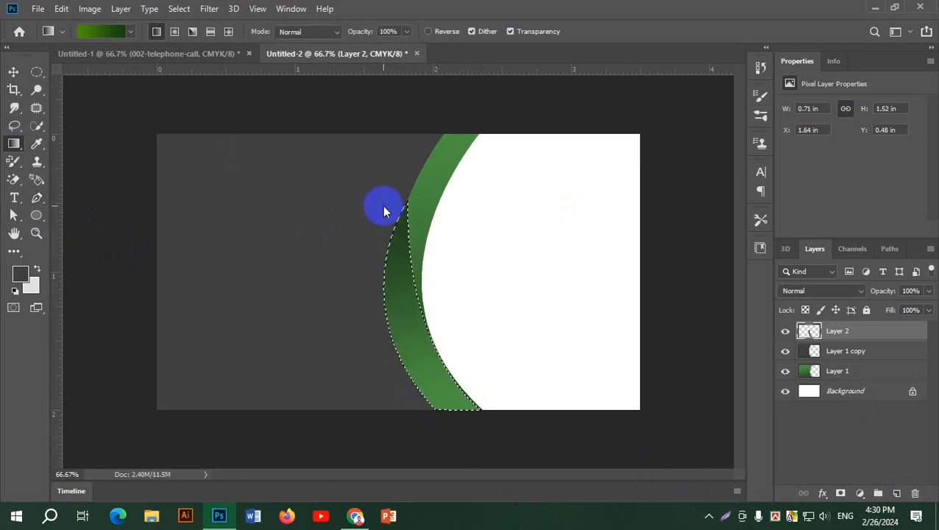
pyautogui.click(14, 72)
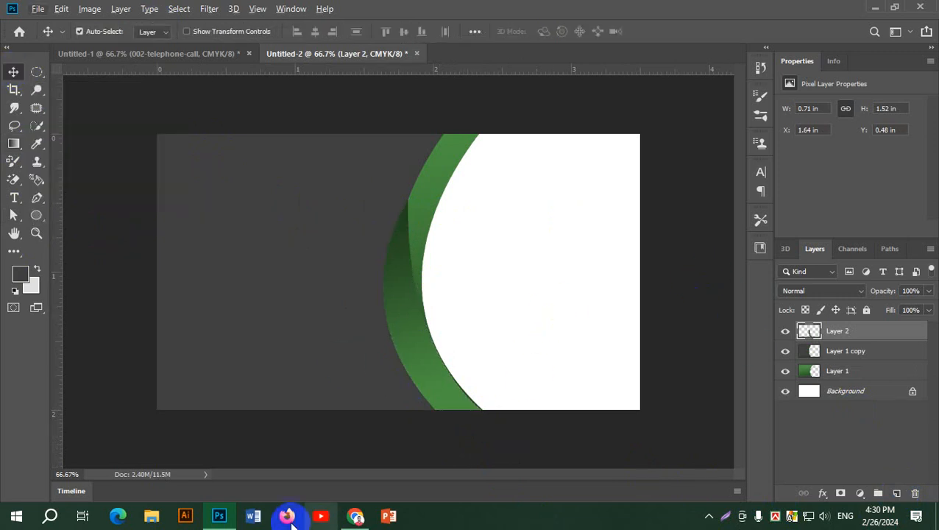
pyautogui.click(354, 515)
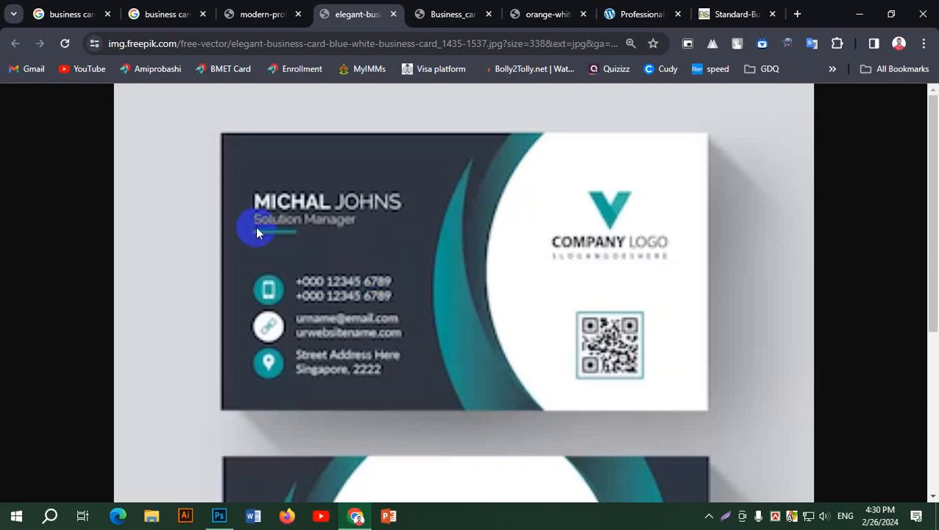
# Load the gray panel layer (Layer 1 copy) shape as a selection.
pyautogui.click(859, 14)
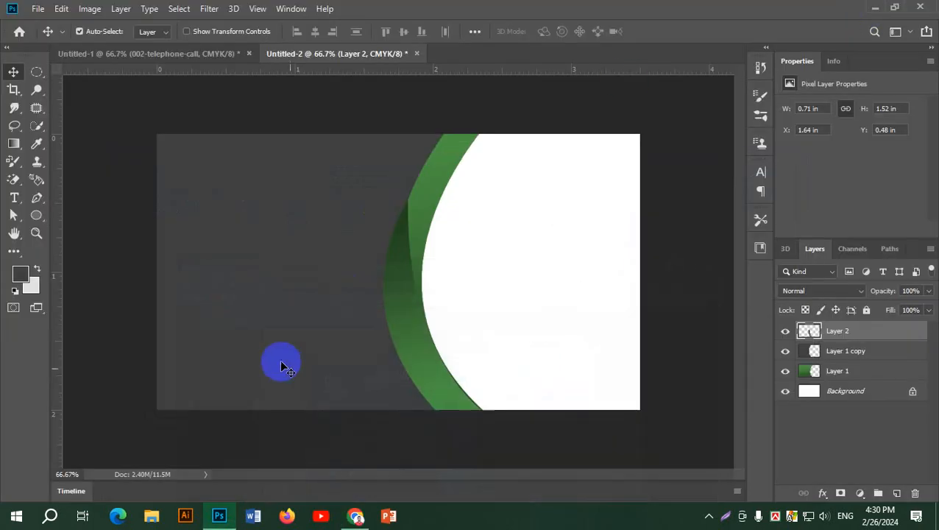
pyautogui.click(270, 291)
pyautogui.moveTo(285, 283)
pyautogui.mouseDown()
pyautogui.moveTo(260, 279)
pyautogui.moveTo(289, 289)
pyautogui.mouseUp()
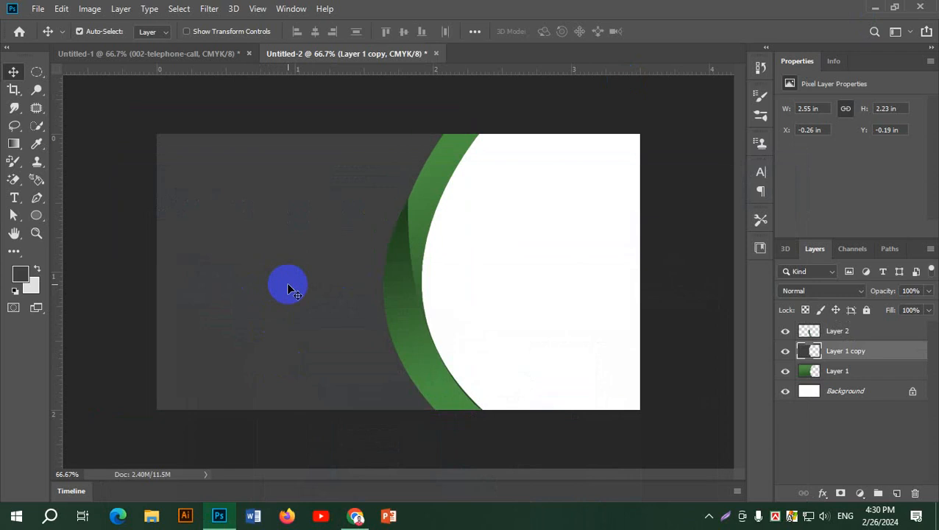
pyautogui.keyDown('ctrl'); pyautogui.click(807, 357); pyautogui.keyUp('ctrl')
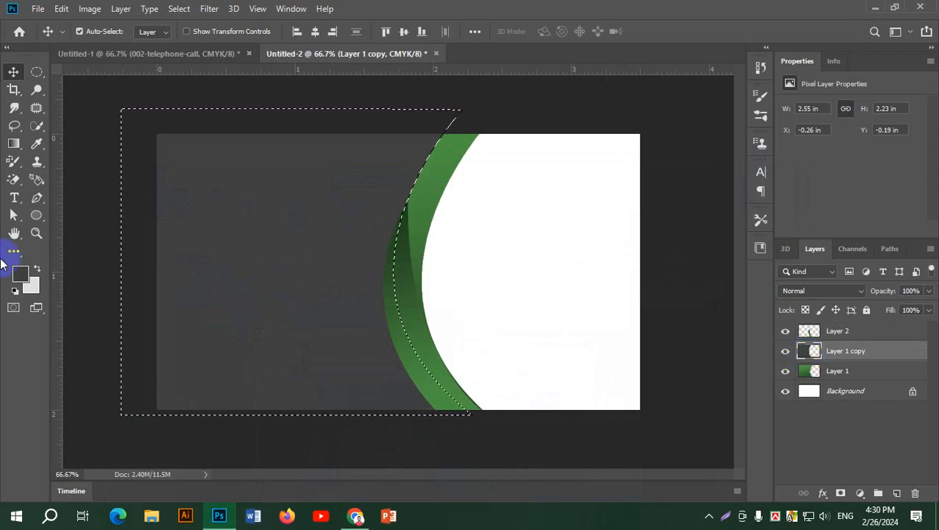
# Set the foreground colour to a dark navy blue.
pyautogui.click(22, 275)
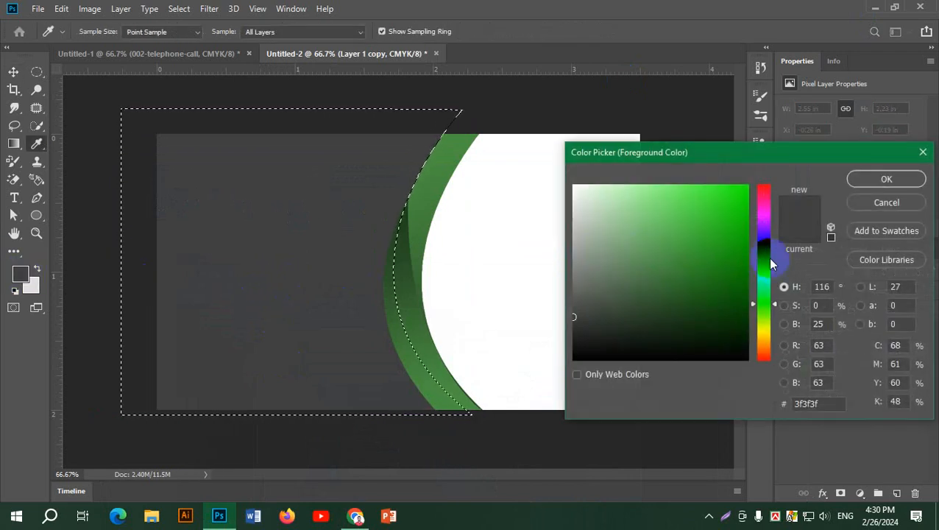
pyautogui.moveTo(763, 257); pyautogui.dragTo(761, 252)
pyautogui.click(678, 273)
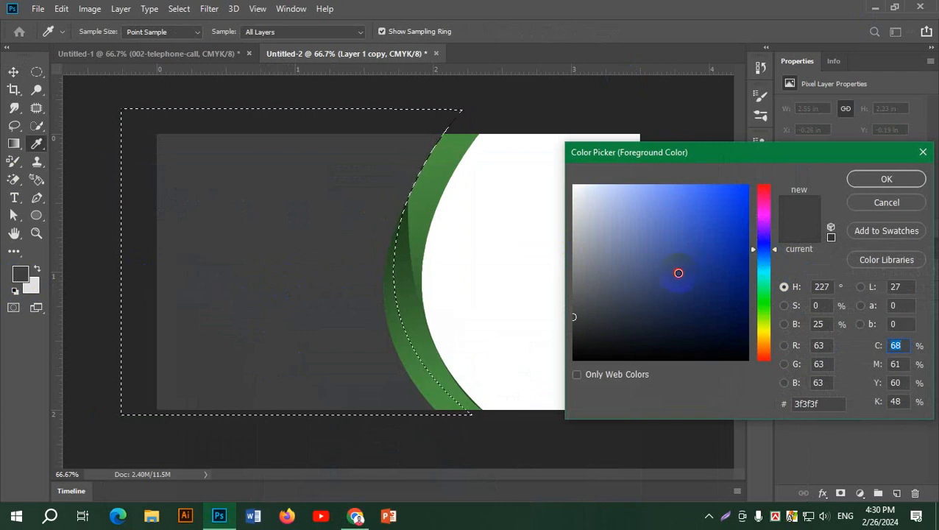
pyautogui.click(655, 294)
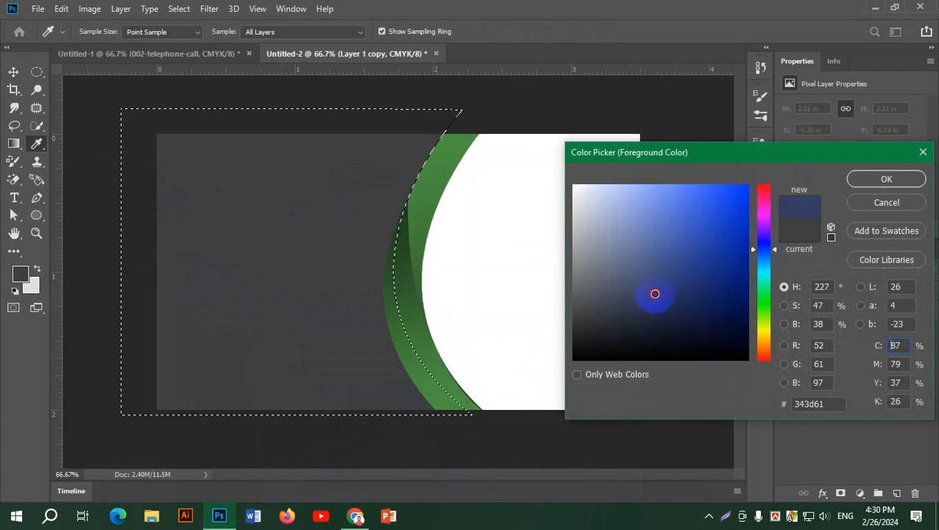
pyautogui.click(883, 182)
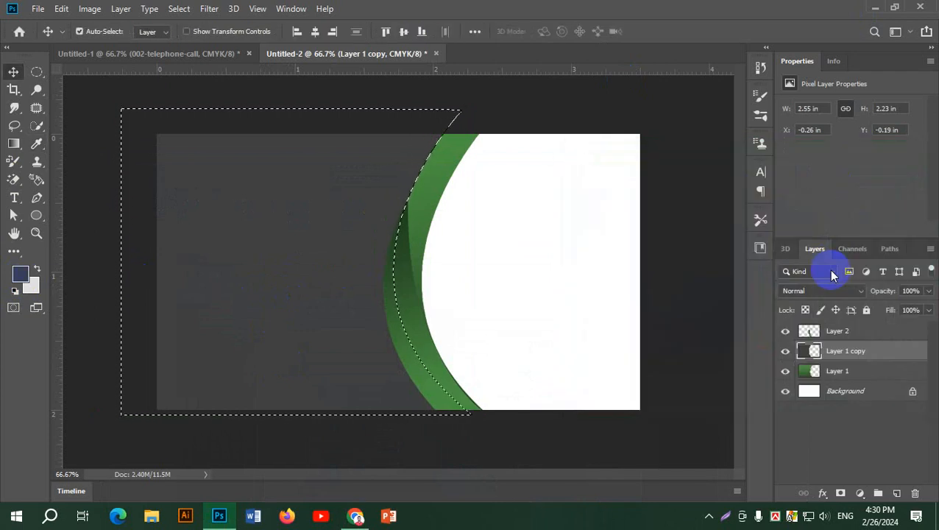
# Change the foreground colour to deep teal #0c576d, fill the selected panel with it, and deselect.
pyautogui.click(19, 273)
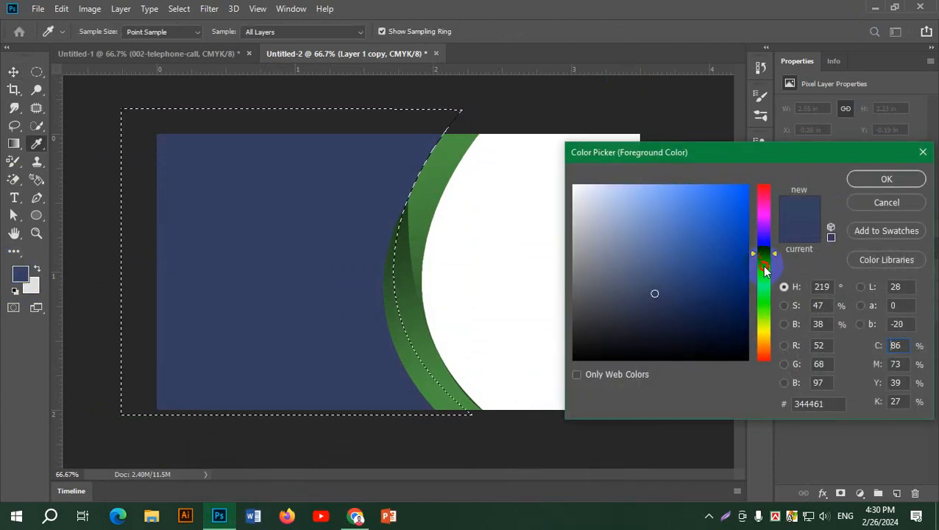
pyautogui.moveTo(765, 271)
pyautogui.mouseDown()
pyautogui.moveTo(766, 295)
pyautogui.moveTo(766, 266)
pyautogui.moveTo(684, 267)
pyautogui.mouseUp()
pyautogui.click(698, 270)
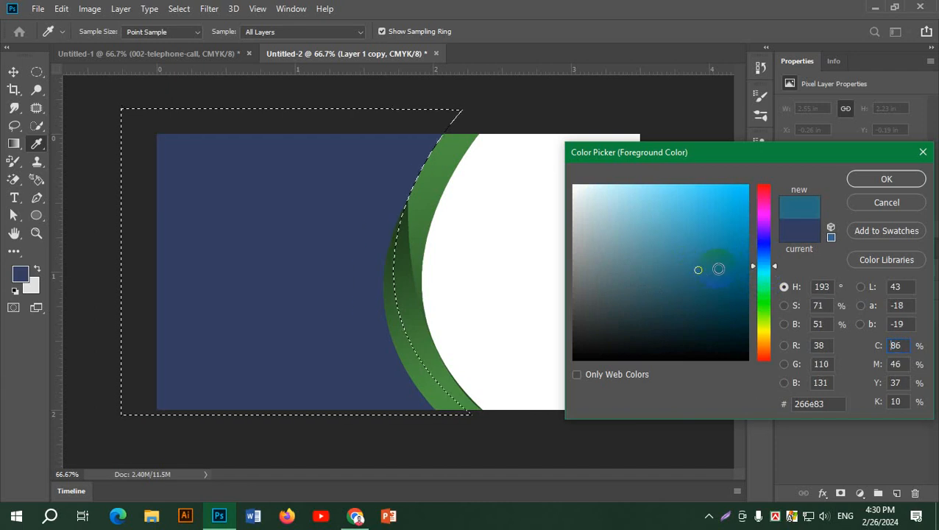
pyautogui.click(730, 285)
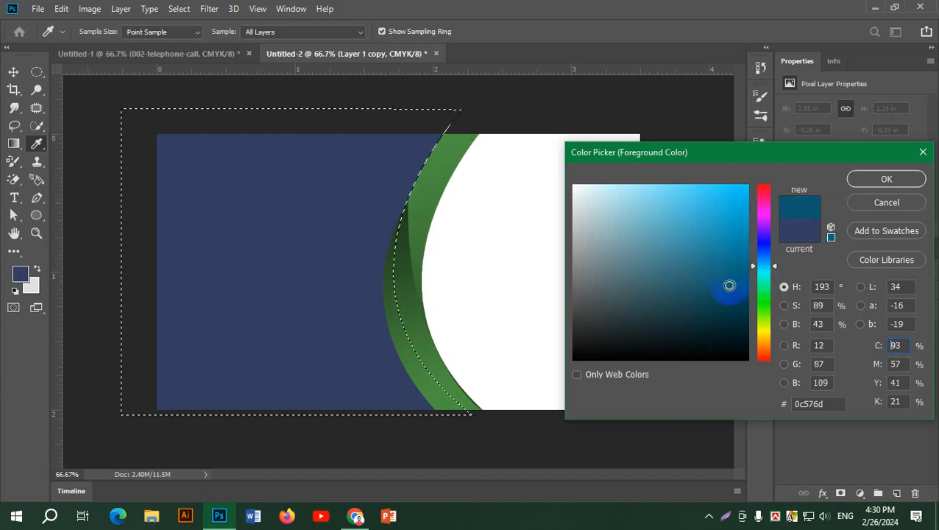
pyautogui.click(887, 181)
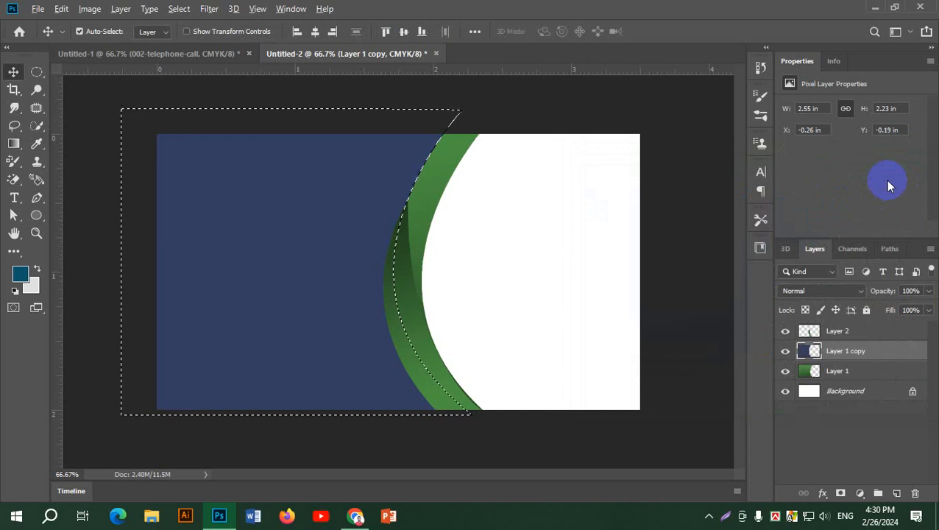
pyautogui.hotkey('alt', 'BackSpace')
pyautogui.hotkey('ctrl', 'd')
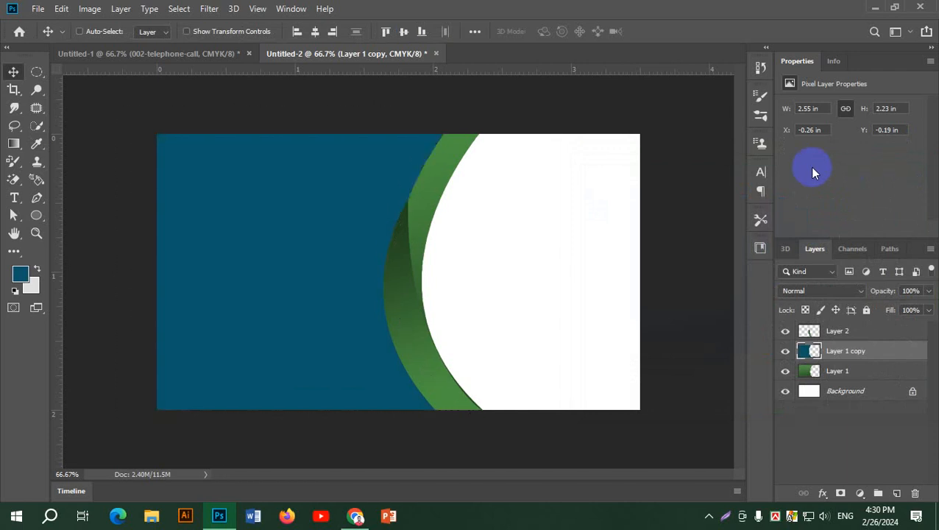
pyautogui.hotkey('ctrl', '-')
pyautogui.hotkey('ctrl', '+')
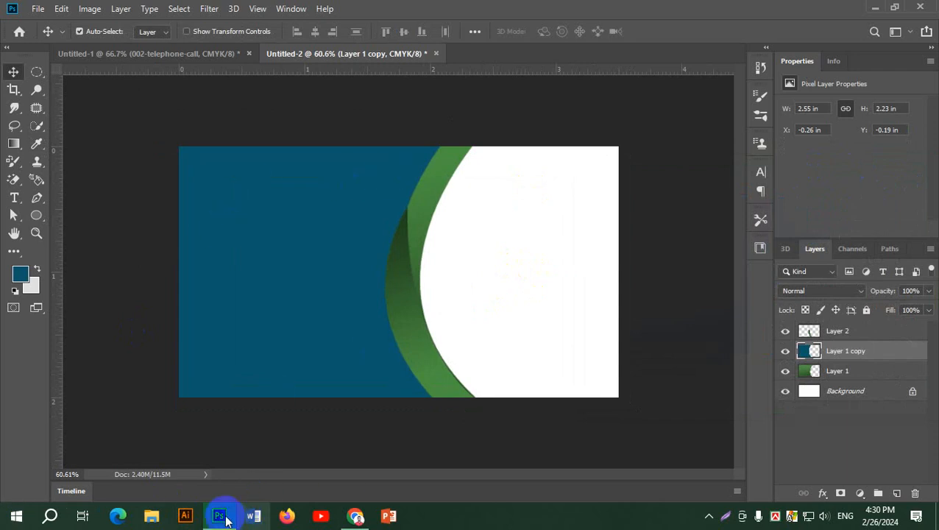
pyautogui.click(354, 518)
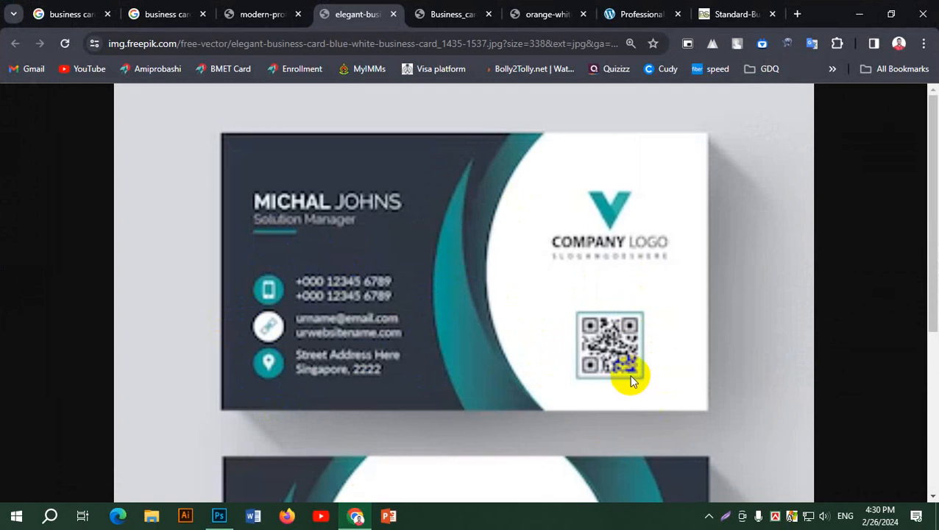
pyautogui.scroll(-3, 511, 350)
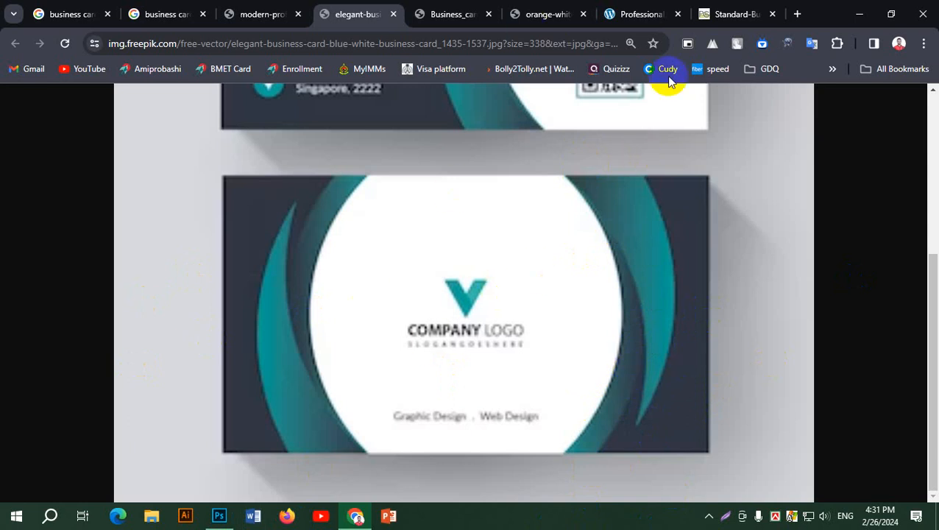
# Move the teal panel and the dark green strip toward the card's left edge.
pyautogui.click(218, 515)
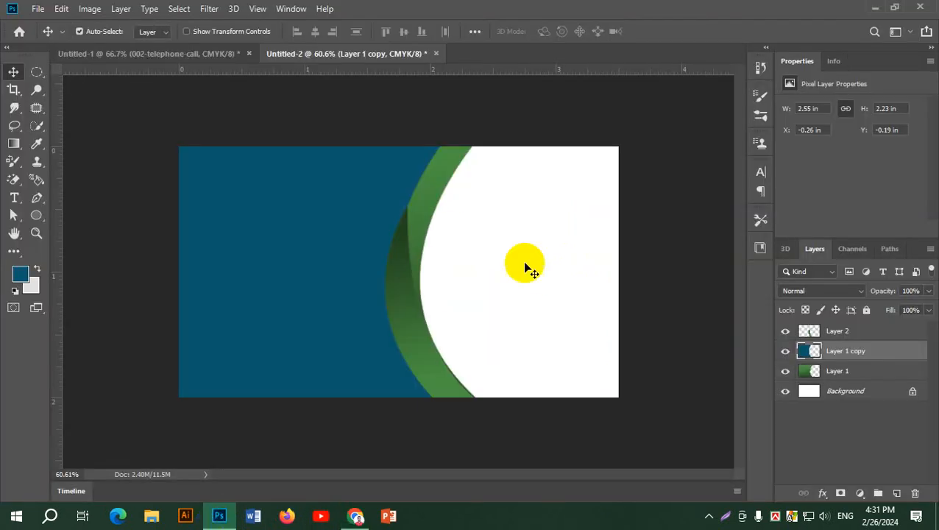
pyautogui.moveTo(310, 231); pyautogui.dragTo(178, 245)
pyautogui.moveTo(421, 325); pyautogui.dragTo(286, 328)
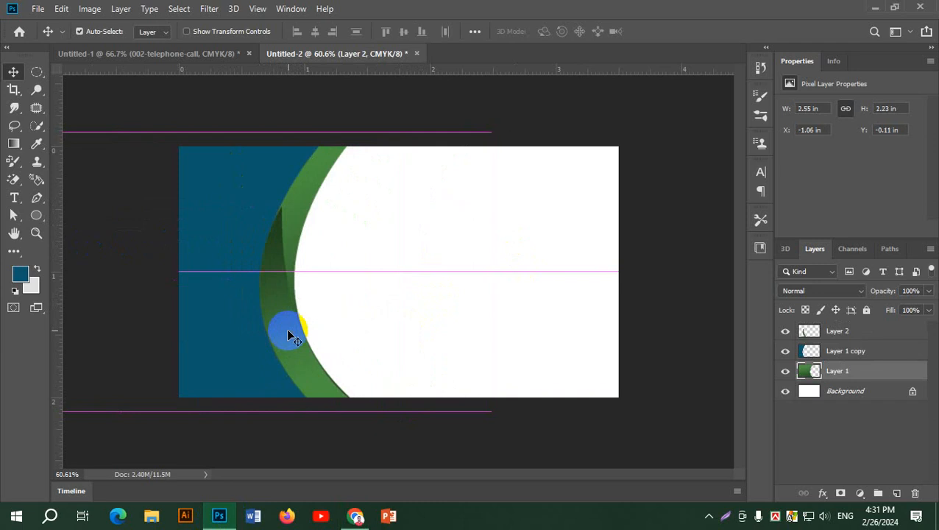
# Select the arc, strip and panel layers together, nudge them further left, and drag a copy to the right.
pyautogui.keyDown('shift'); pyautogui.click(870, 334); pyautogui.keyUp('shift')
pyautogui.moveTo(280, 306); pyautogui.dragTo(258, 315)
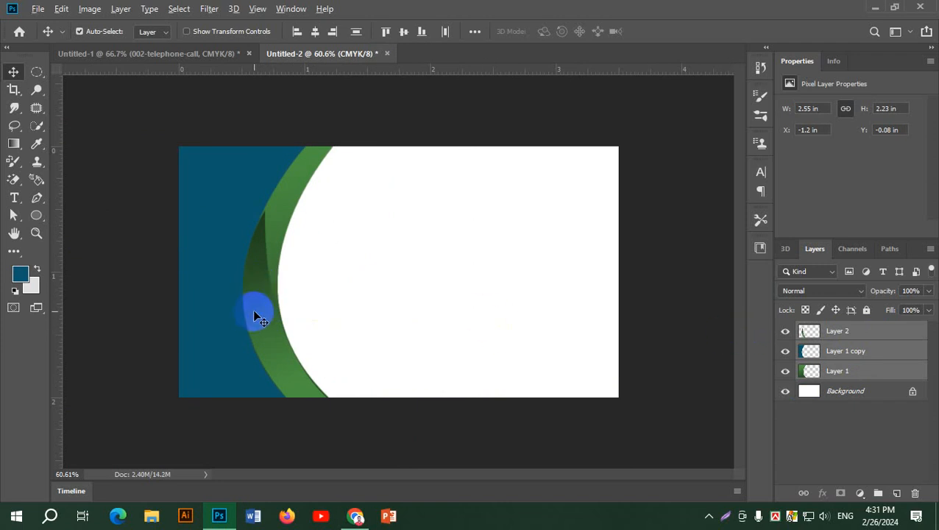
pyautogui.moveTo(258, 317); pyautogui.dragTo(550, 300)
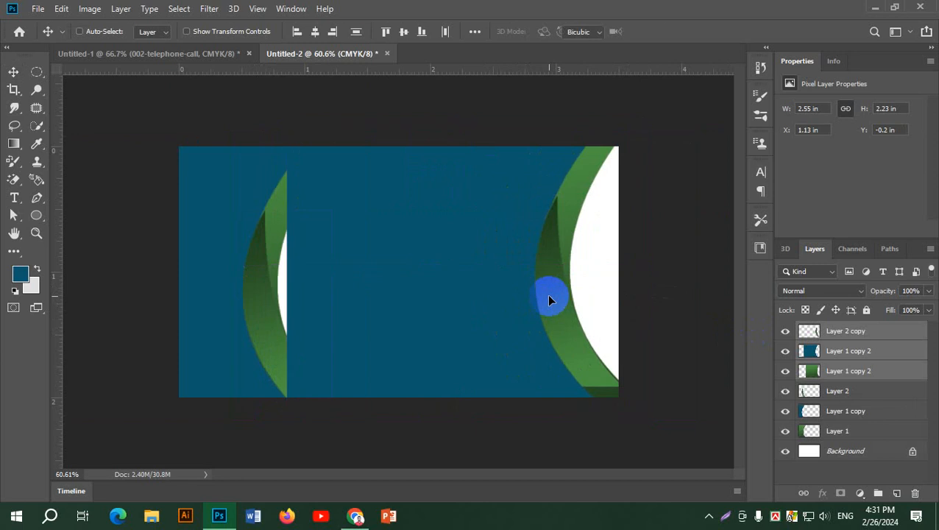
pyautogui.hotkey('ctrl', 't')
# Rotate the copied arcs 180°, slide them to the card's right edge, and commit the transform.
pyautogui.moveTo(652, 123); pyautogui.dragTo(321, 379)
pyautogui.moveTo(369, 278); pyautogui.dragTo(552, 272)
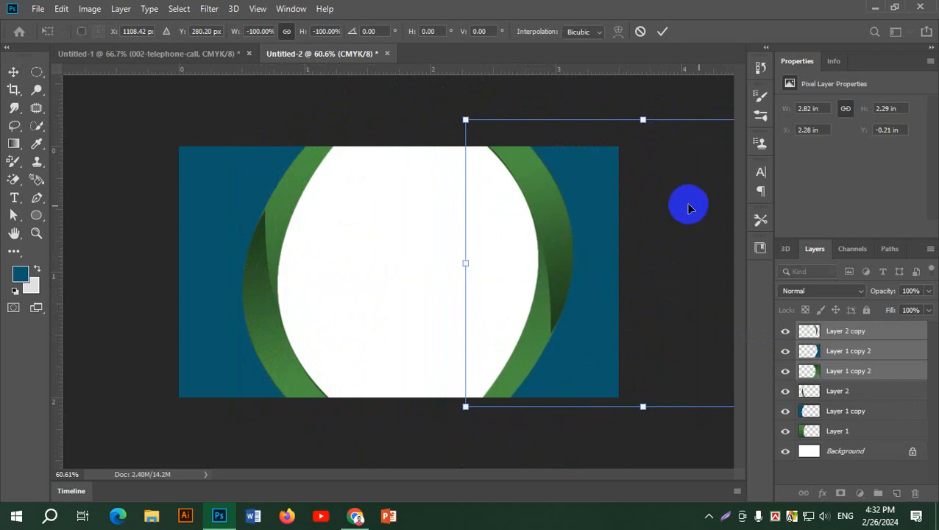
pyautogui.click(663, 32)
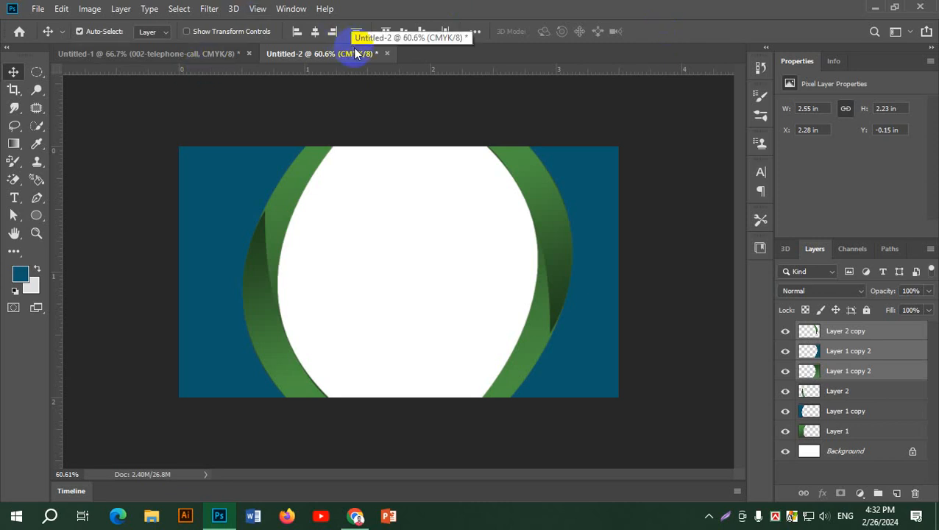
# Close the blue card and the first card documents without saving.
pyautogui.click(387, 53)
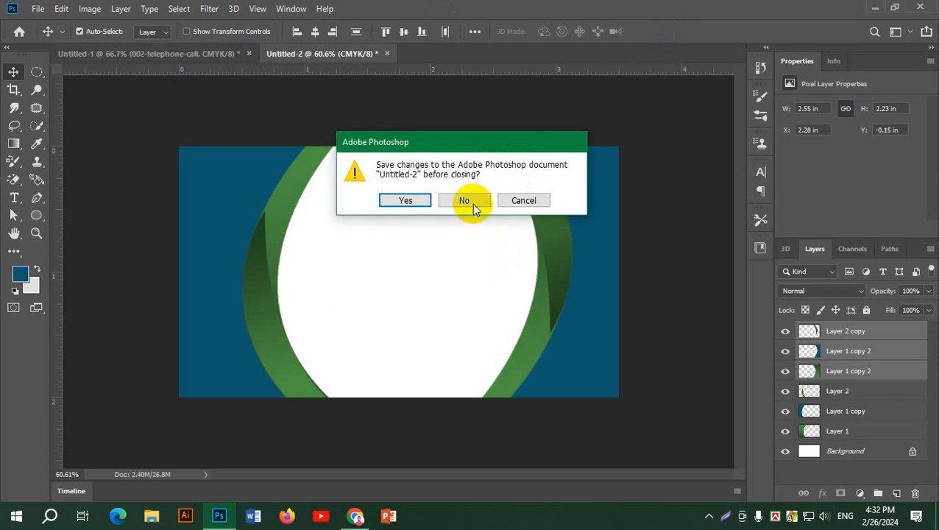
pyautogui.click(466, 202)
pyautogui.click(248, 54)
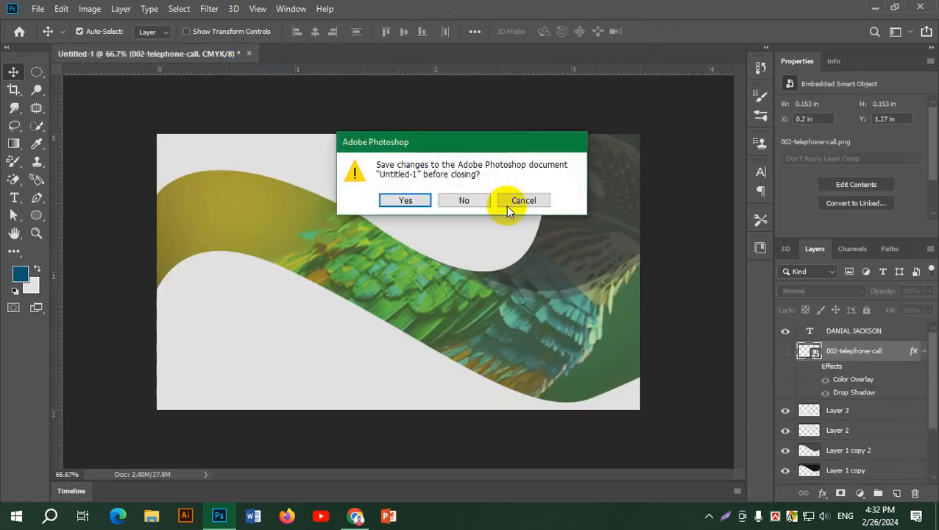
pyautogui.click(458, 202)
# Create a new blank portrait document, 2 × 3.5 in.
pyautogui.click(45, 9)
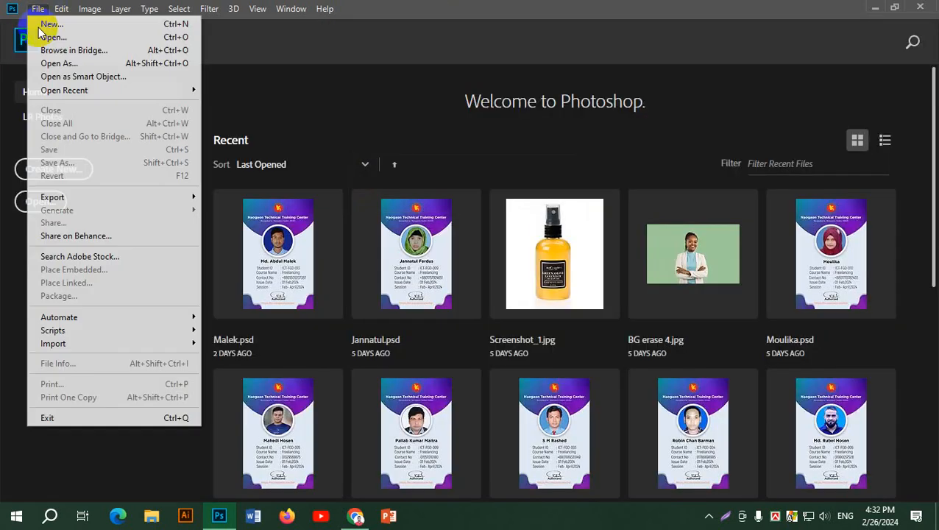
pyautogui.click(37, 27)
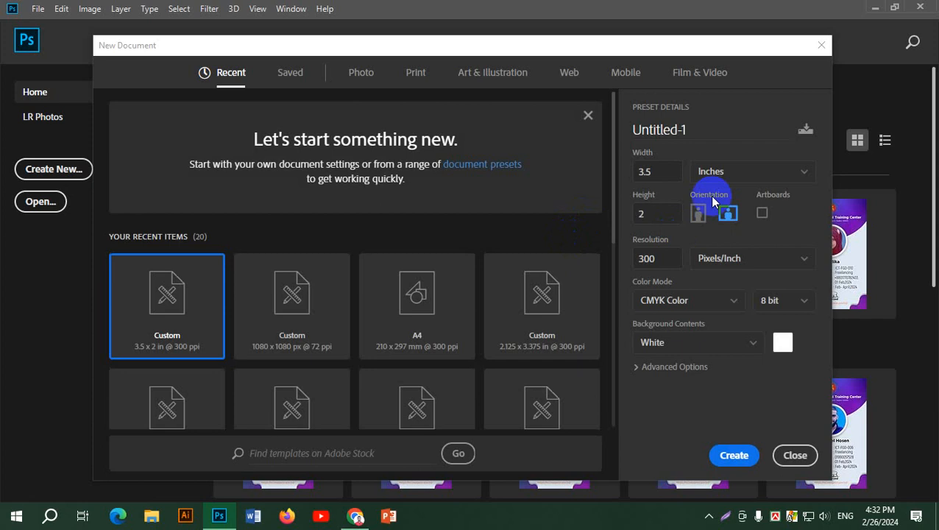
pyautogui.click(698, 213)
pyautogui.click(733, 468)
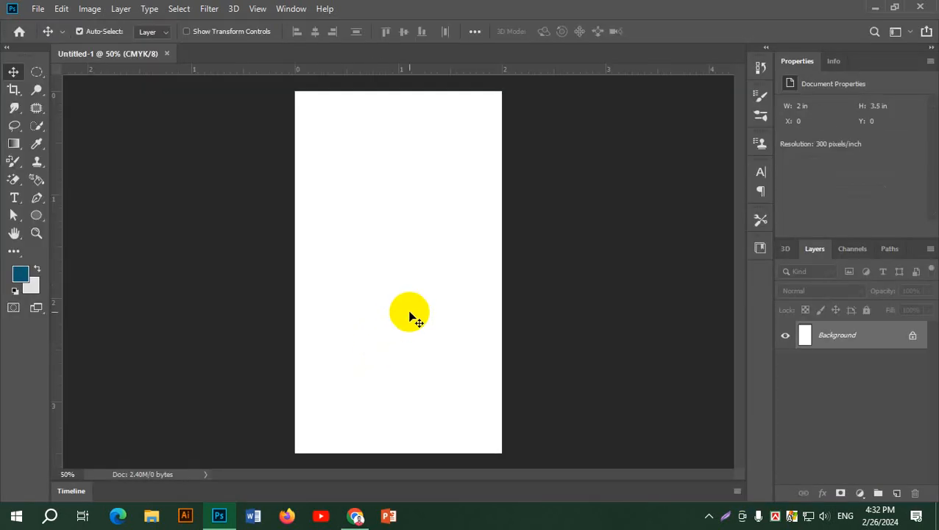
pyautogui.scroll(1, 417, 284)
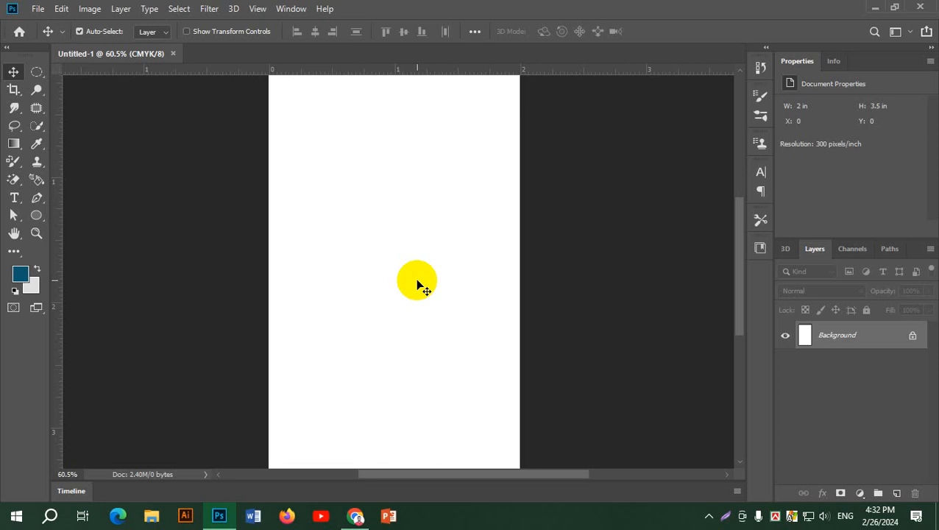
# View the red-and-black reference business card at full size in the browser.
pyautogui.click(357, 514)
pyautogui.click(266, 12)
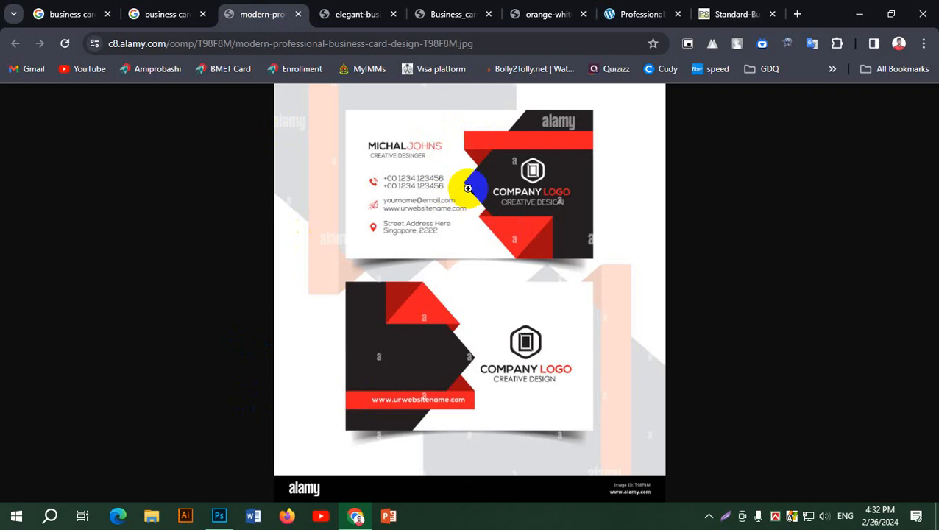
pyautogui.click(513, 162)
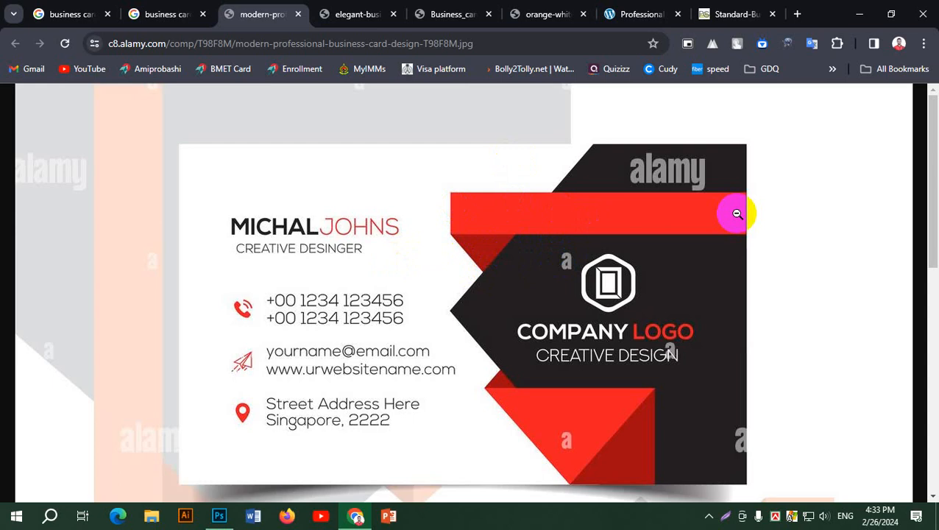
pyautogui.scroll(-3, 732, 278)
pyautogui.scroll(3, 721, 272)
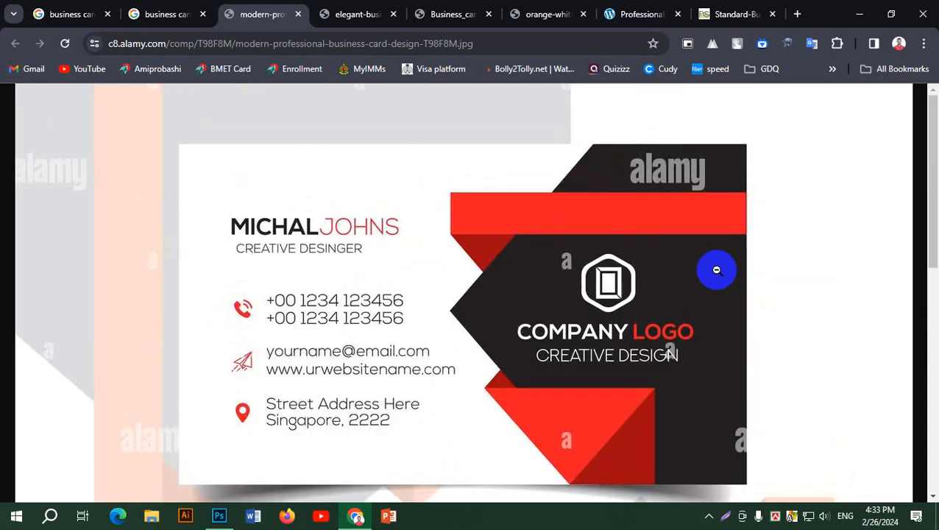
pyautogui.press('alt')
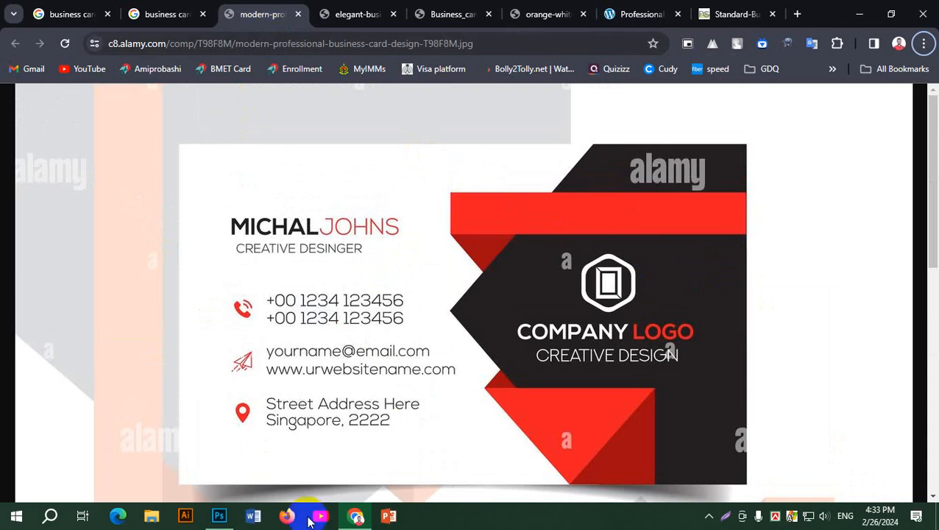
pyautogui.click(234, 518)
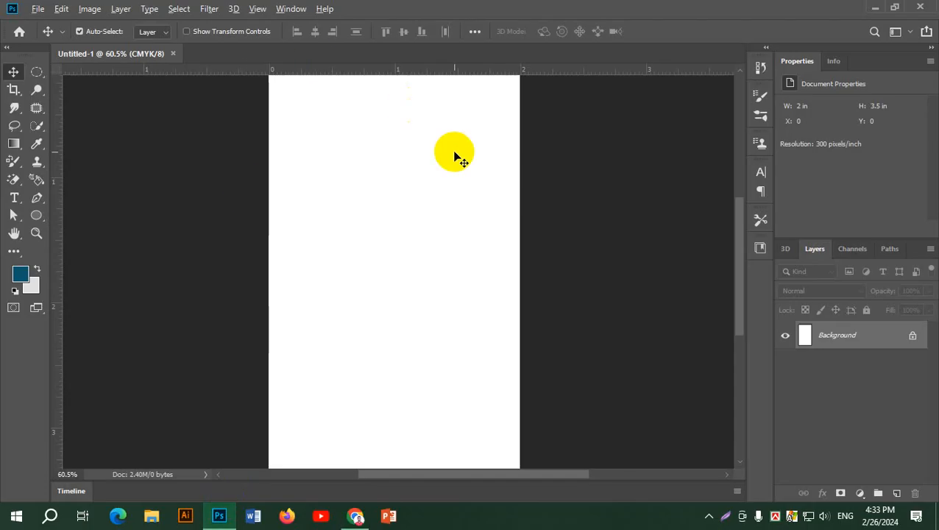
# Drag an artboard over the blank page with the Artboard Tool.
pyautogui.scroll(-1, 454, 153)
pyautogui.moveTo(477, 113); pyautogui.dragTo(466, 157)
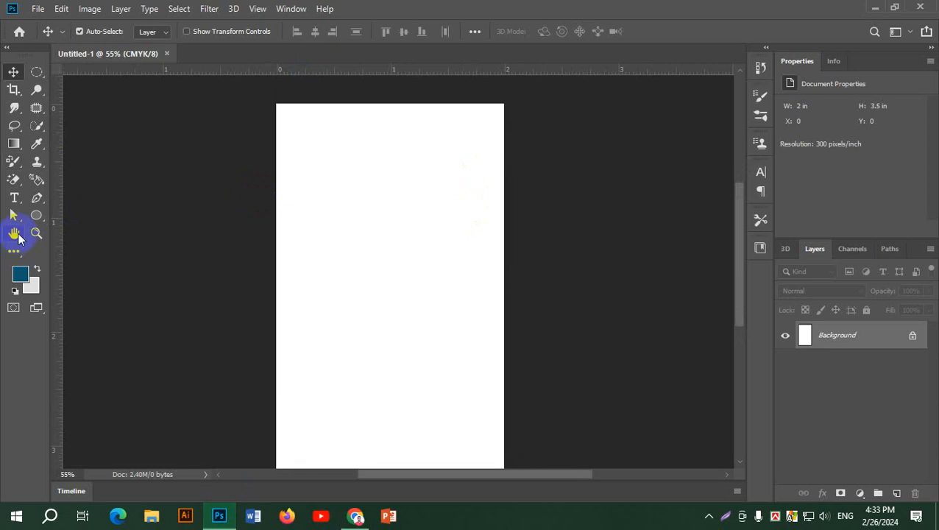
pyautogui.click(14, 234)
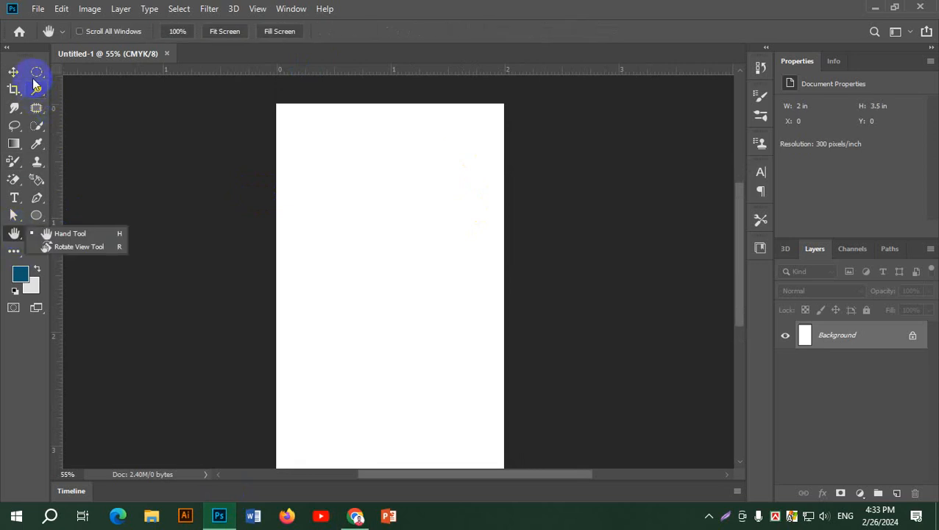
pyautogui.click(16, 241)
pyautogui.click(15, 252)
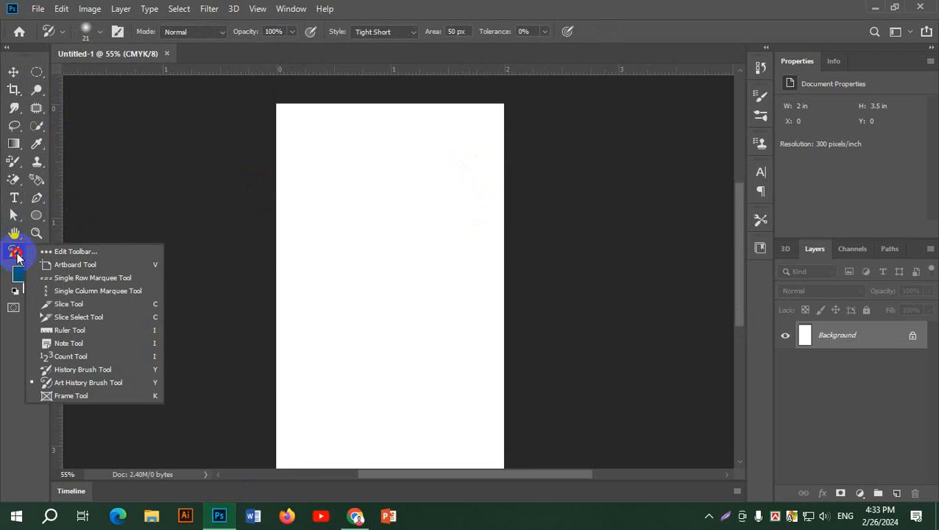
pyautogui.click(60, 265)
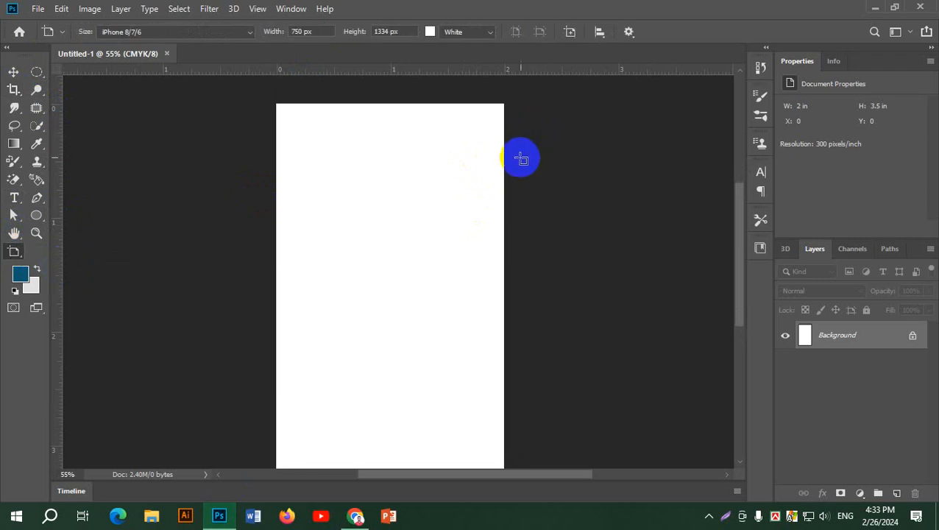
pyautogui.scroll(-1, 520, 159)
pyautogui.moveTo(304, 107); pyautogui.dragTo(491, 434)
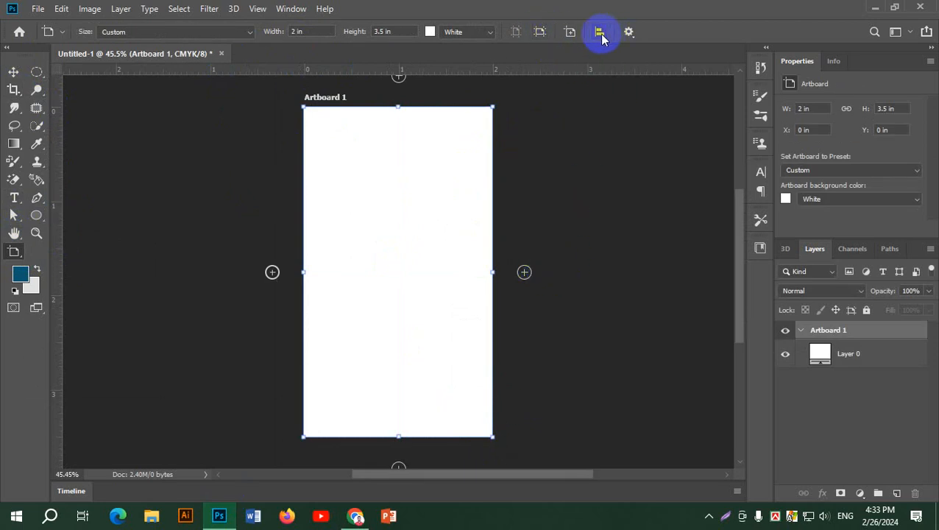
# Size the artboard to 3.5 in wide by 2 in tall.
pyautogui.moveTo(332, 34); pyautogui.dragTo(233, 28)
pyautogui.write('3.65')
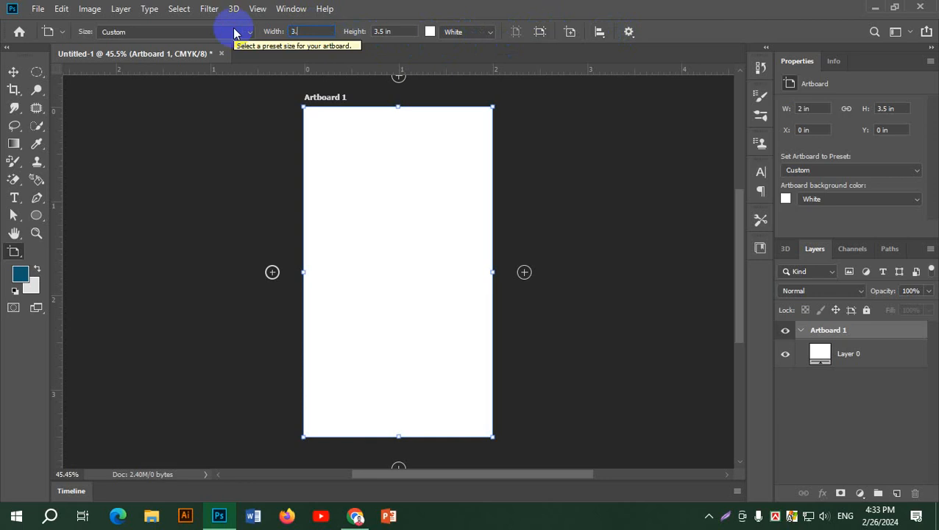
pyautogui.press('BackSpace')
pyautogui.press('BackSpace')
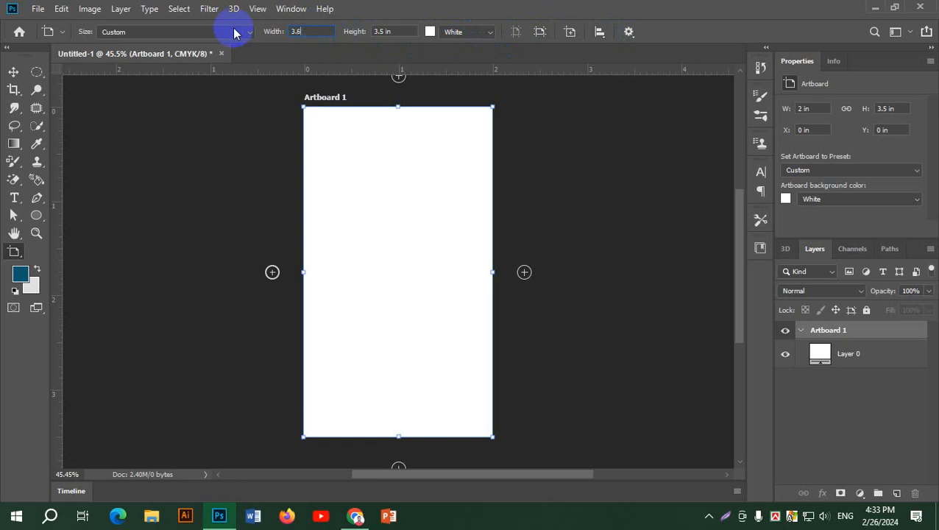
pyautogui.write('5')
pyautogui.click(392, 30)
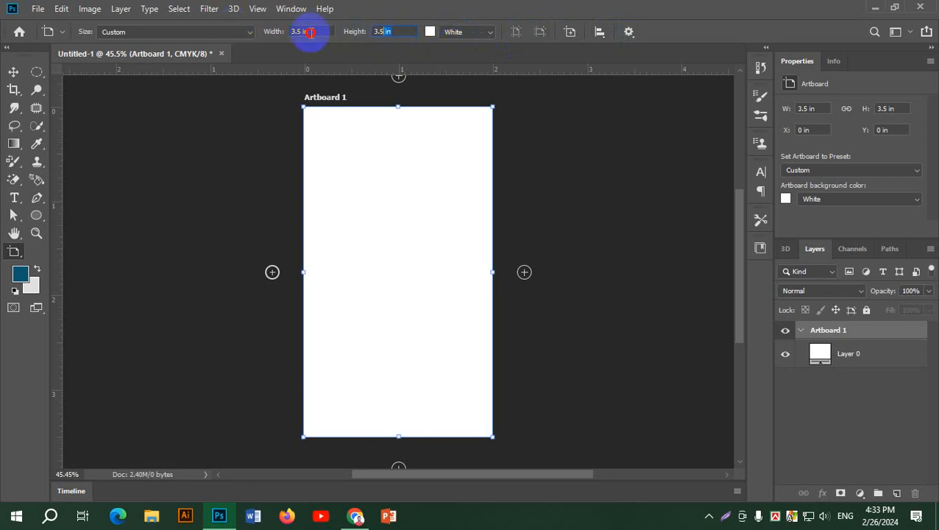
pyautogui.write('2')
pyautogui.press('Return')
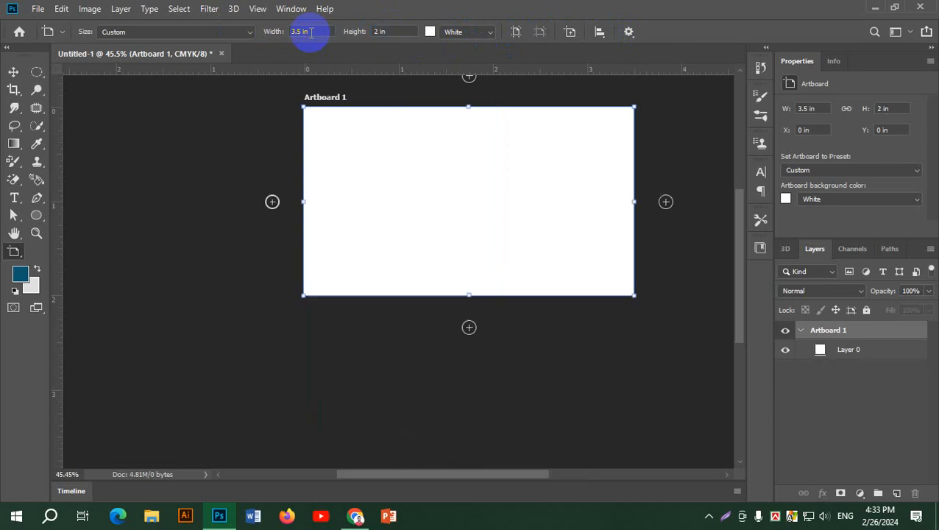
pyautogui.click(13, 71)
pyautogui.click(168, 180)
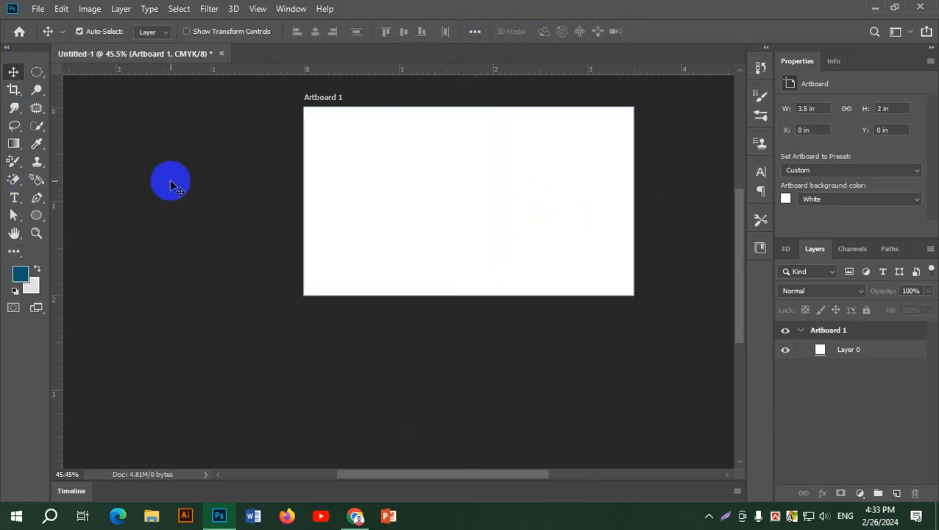
pyautogui.moveTo(439, 247); pyautogui.dragTo(419, 249)
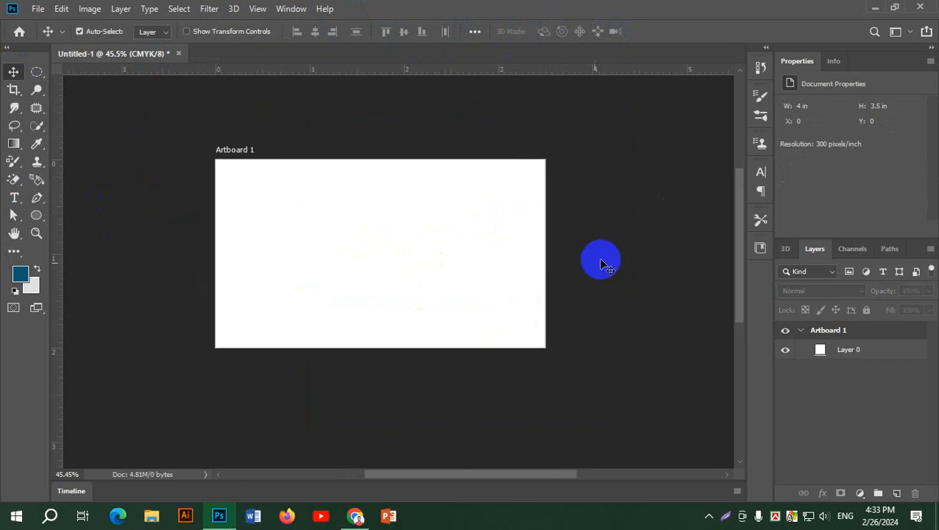
# Create a new landscape document, 3.5 × 2 in.
pyautogui.click(38, 9)
pyautogui.click(52, 25)
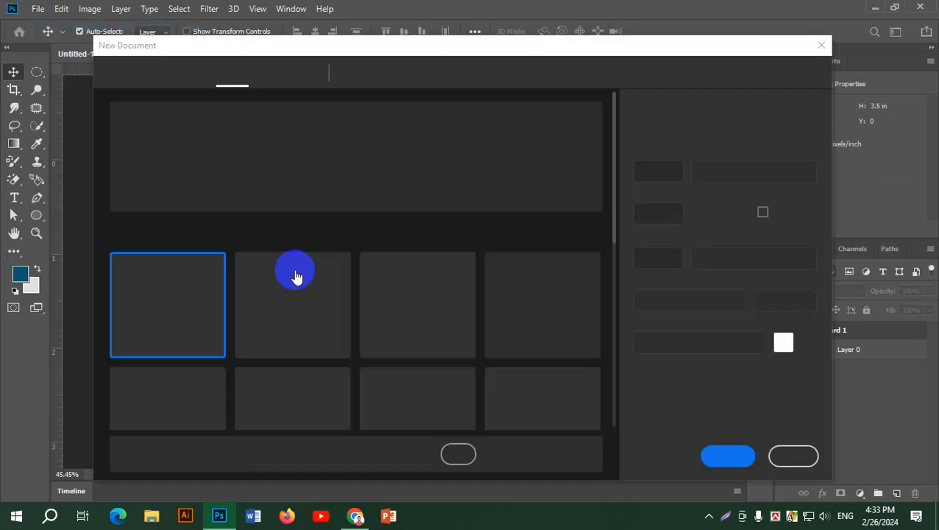
pyautogui.click(725, 213)
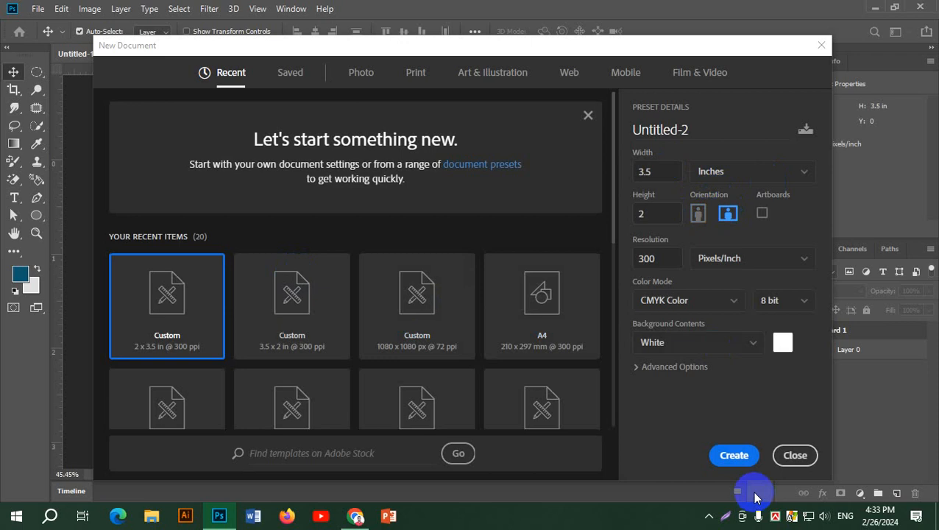
pyautogui.click(734, 455)
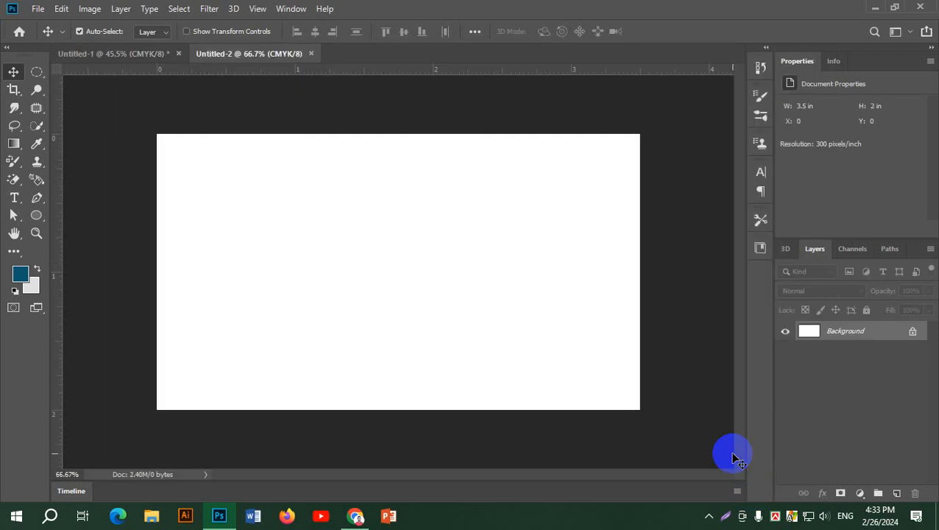
# Close the first artboard document without saving and glance at the reference card.
pyautogui.click(179, 53)
pyautogui.click(453, 200)
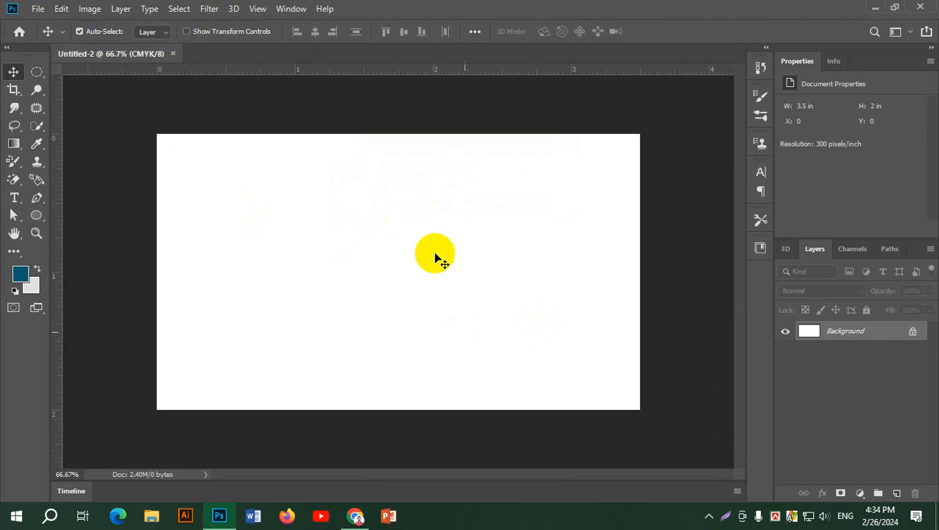
pyautogui.hotkey('alt', 'Tab')
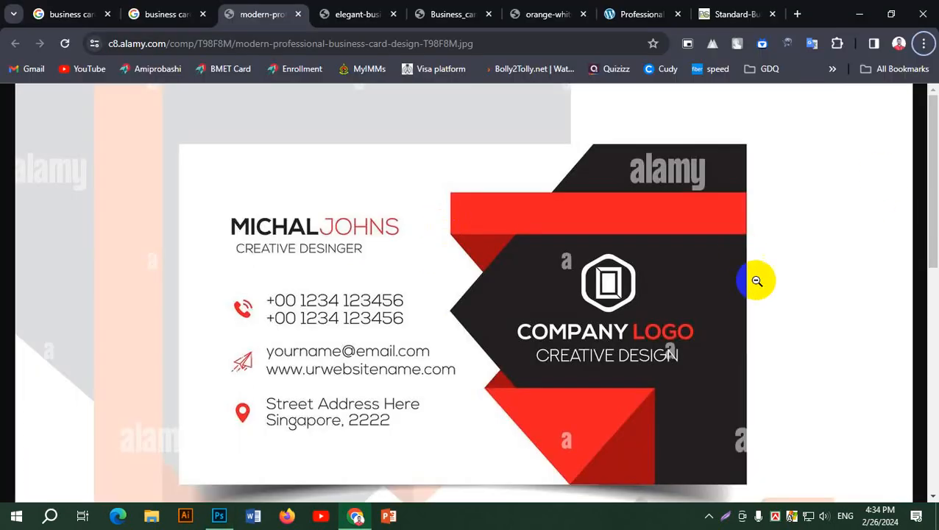
pyautogui.hotkey('alt', 'Tab')
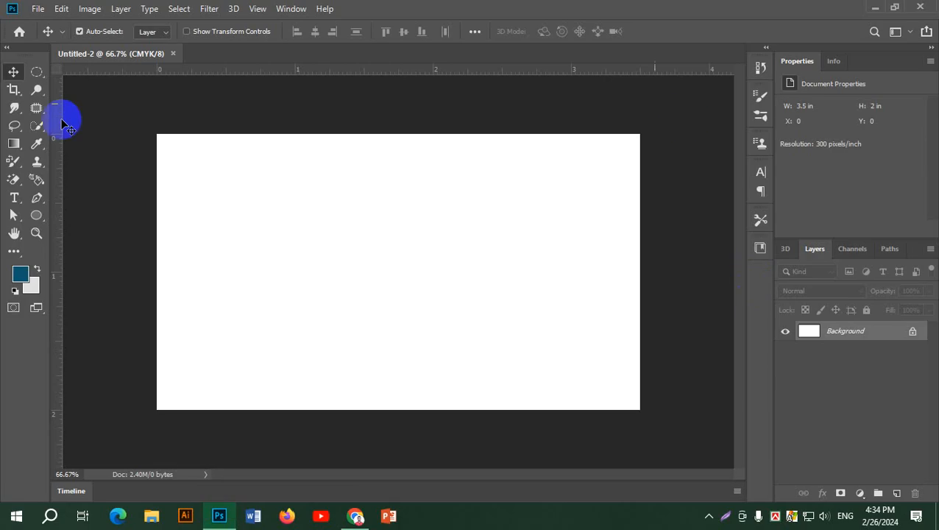
pyautogui.click(36, 197)
# Draw a closed chevron-edged path covering the card's right half.
pyautogui.click(639, 135)
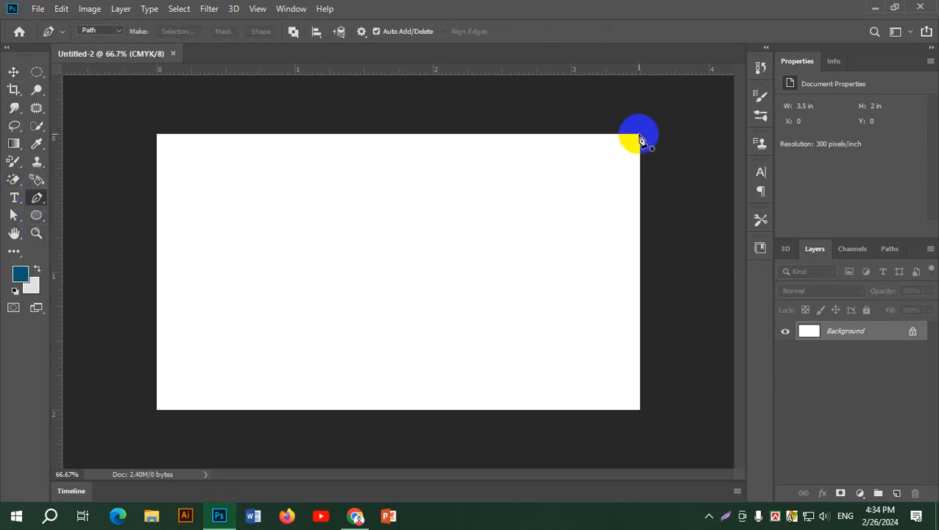
pyautogui.click(443, 135)
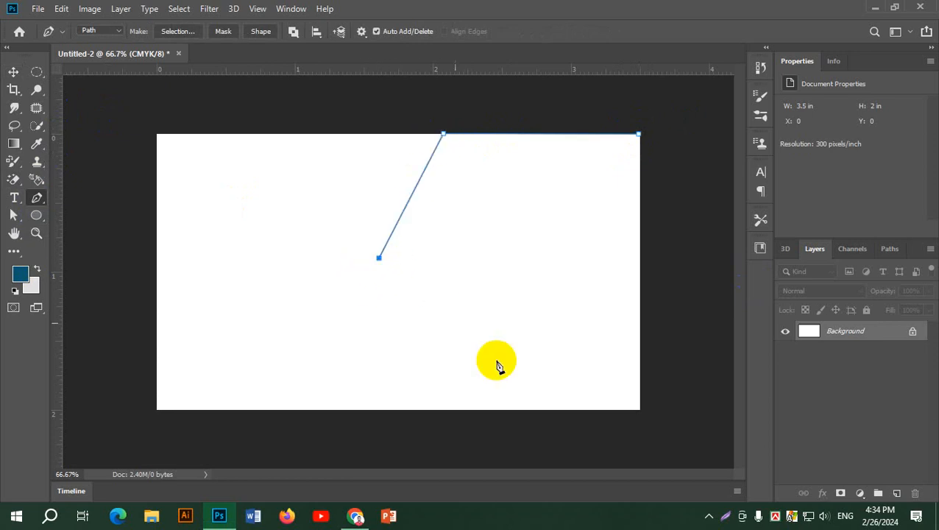
pyautogui.click(457, 410)
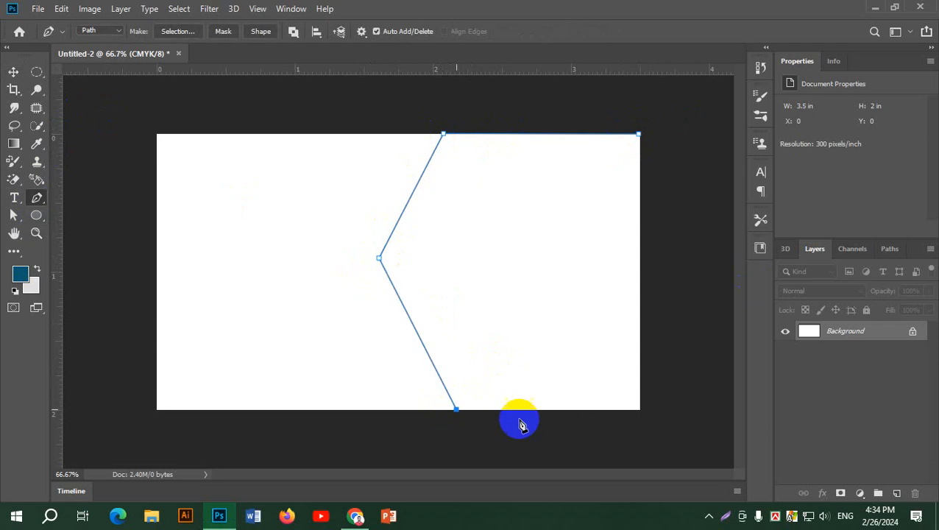
pyautogui.click(638, 410)
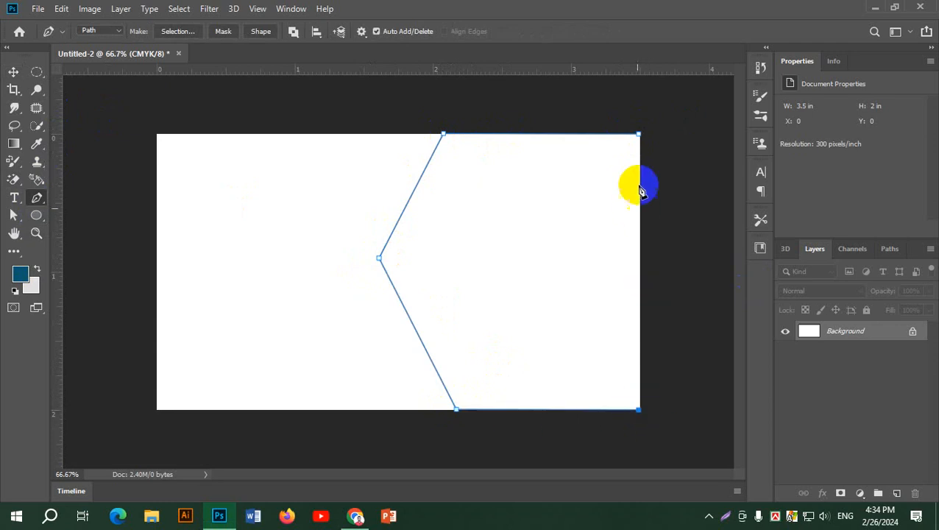
pyautogui.click(638, 134)
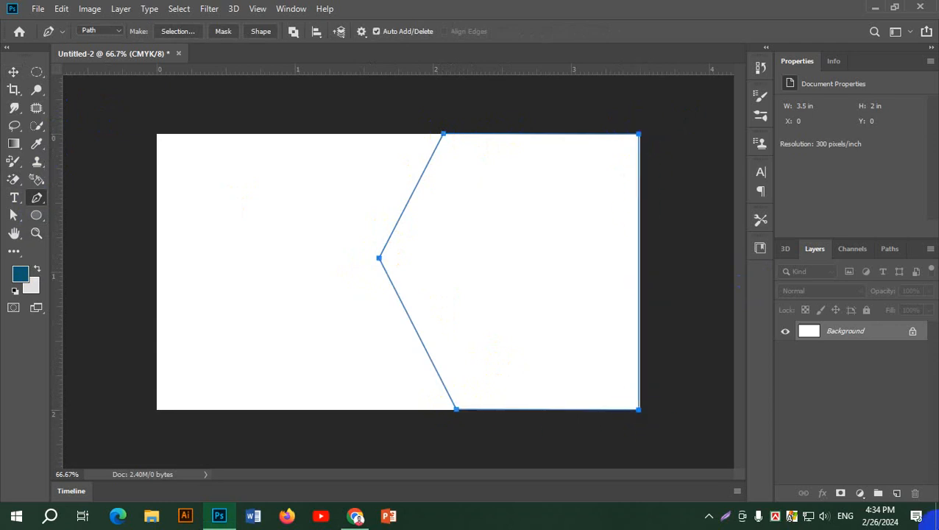
# Fill the chevron path with dark teal on a new Layer 1.
pyautogui.click(897, 493)
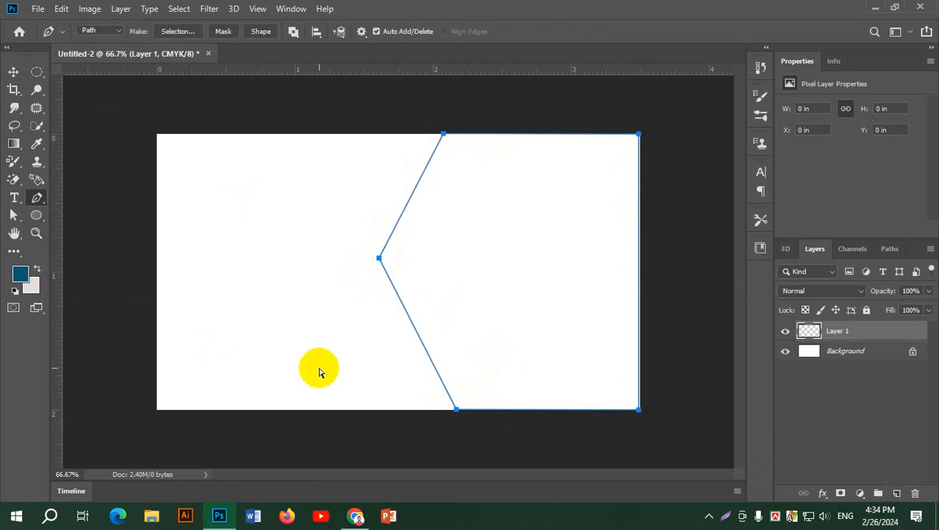
pyautogui.hotkey('ctrl', 'Return')
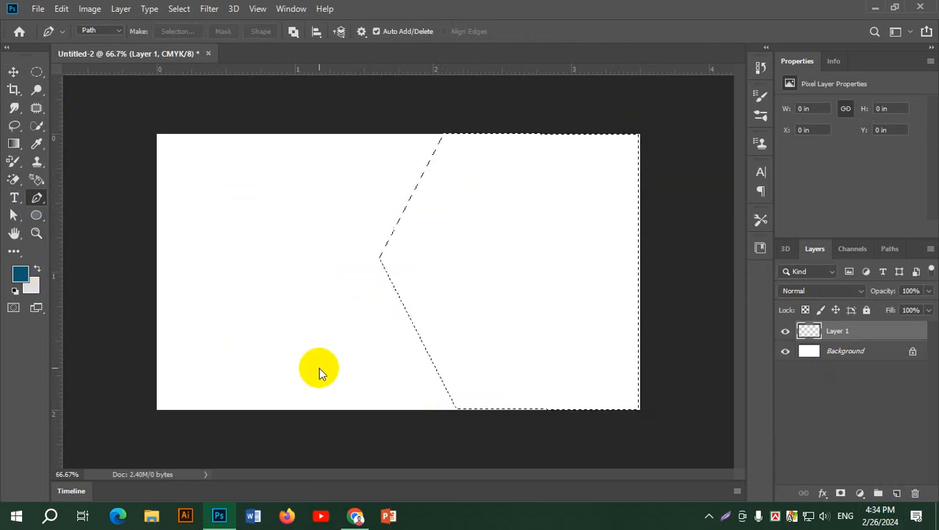
pyautogui.hotkey('alt', 'BackSpace')
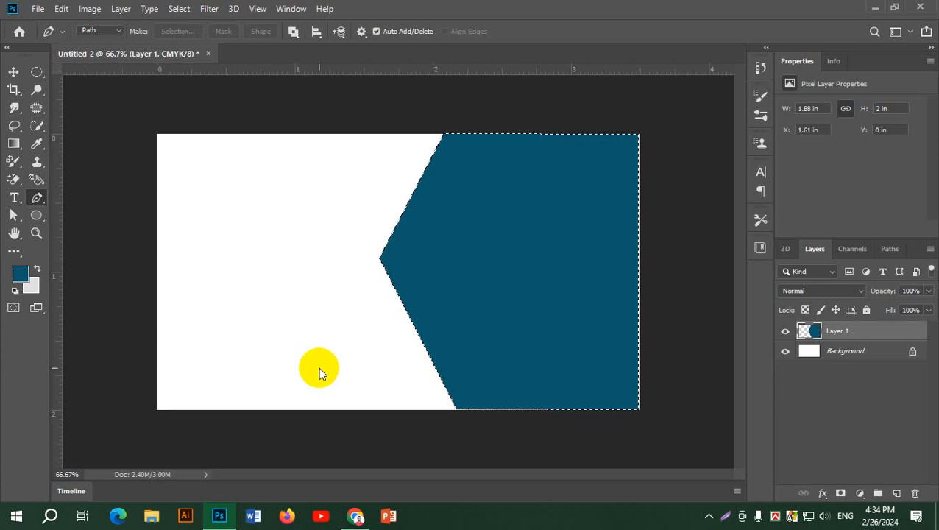
pyautogui.hotkey('ctrl', 'd')
# Scale the teal chevron panel to 111.19% so it bleeds off the top, right and bottom edges.
pyautogui.hotkey('ctrl', 't')
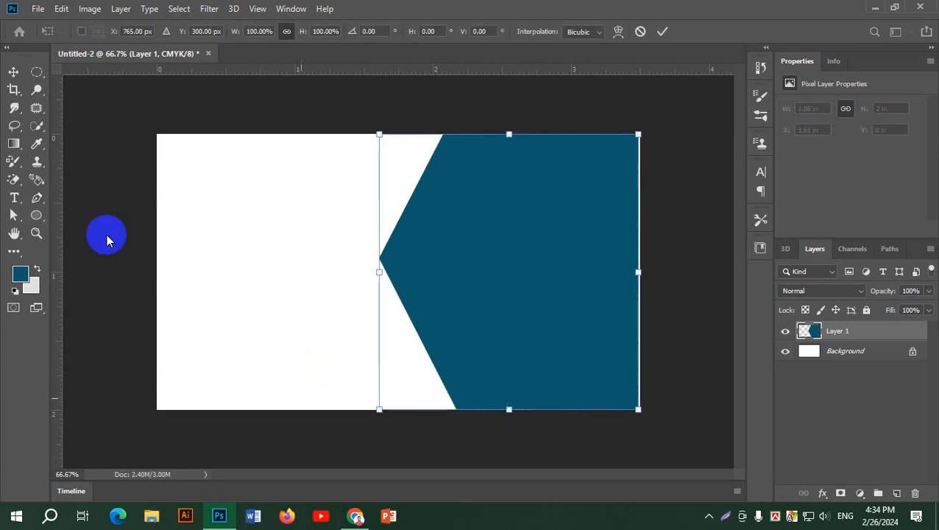
pyautogui.moveTo(639, 133); pyautogui.dragTo(668, 101)
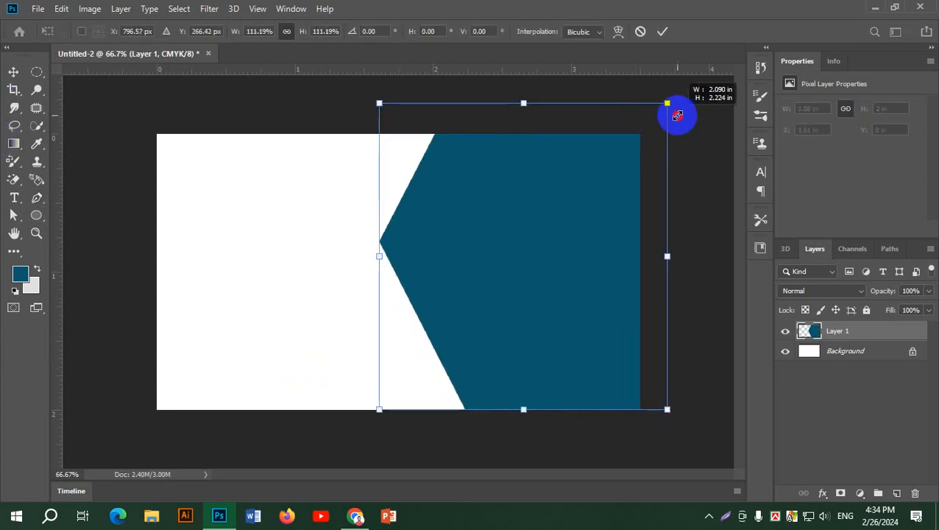
pyautogui.moveTo(574, 222)
pyautogui.mouseDown()
pyautogui.moveTo(579, 250)
pyautogui.moveTo(572, 231)
pyautogui.mouseUp()
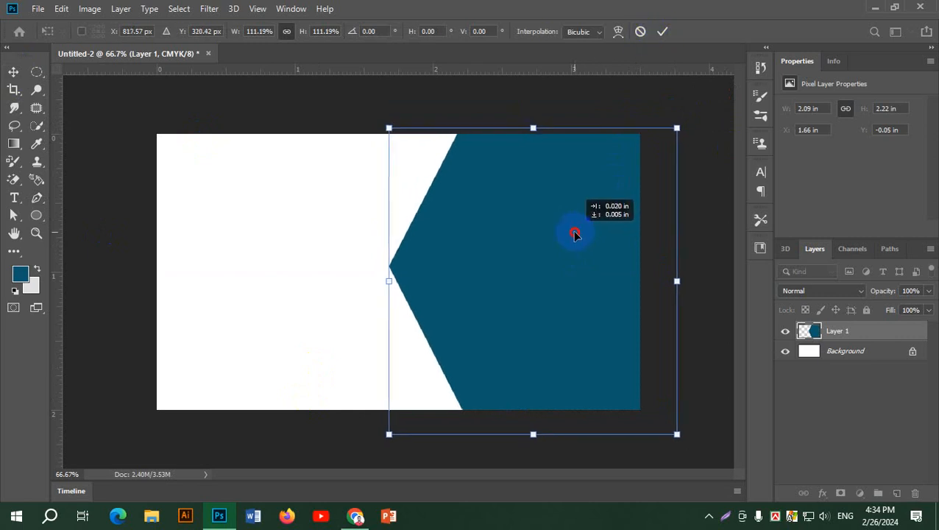
pyautogui.click(664, 31)
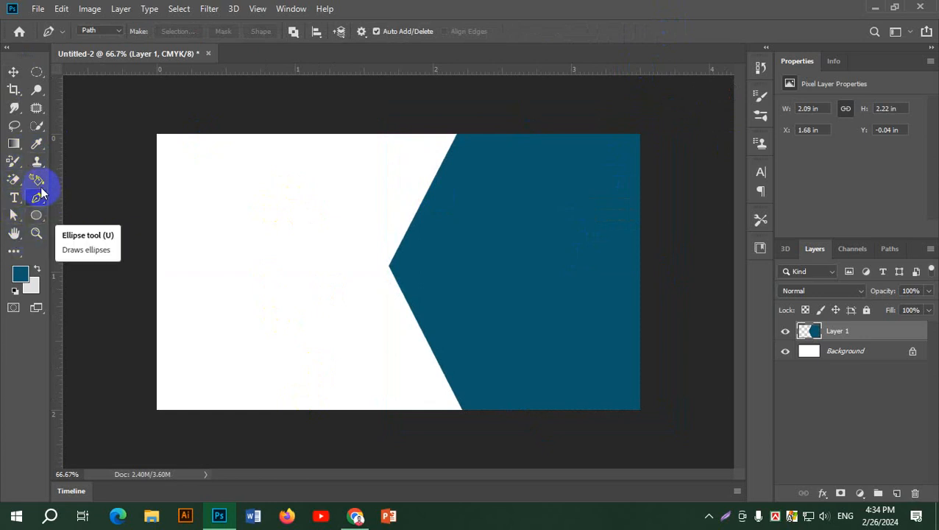
pyautogui.click(37, 76)
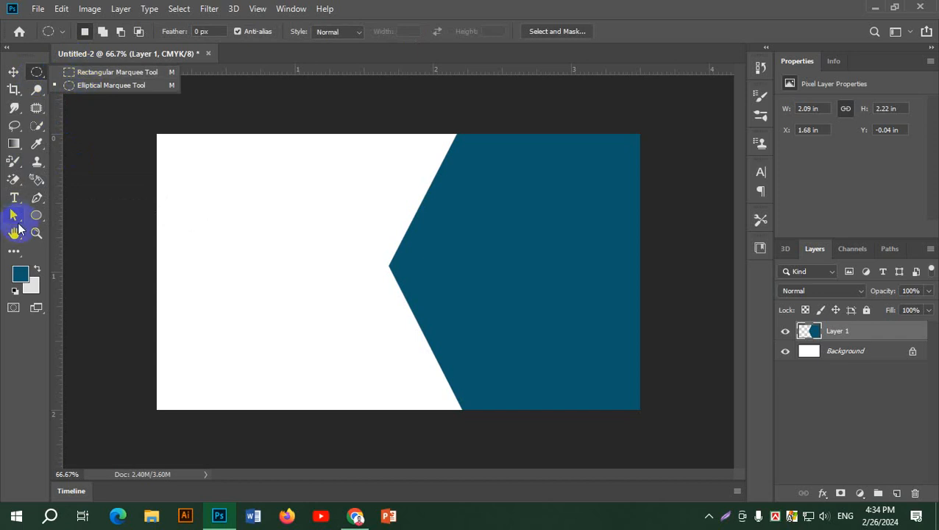
# Draw a red-filled rectangle bar across the top of the teal panel.
pyautogui.moveTo(36, 215); pyautogui.dragTo(84, 214)
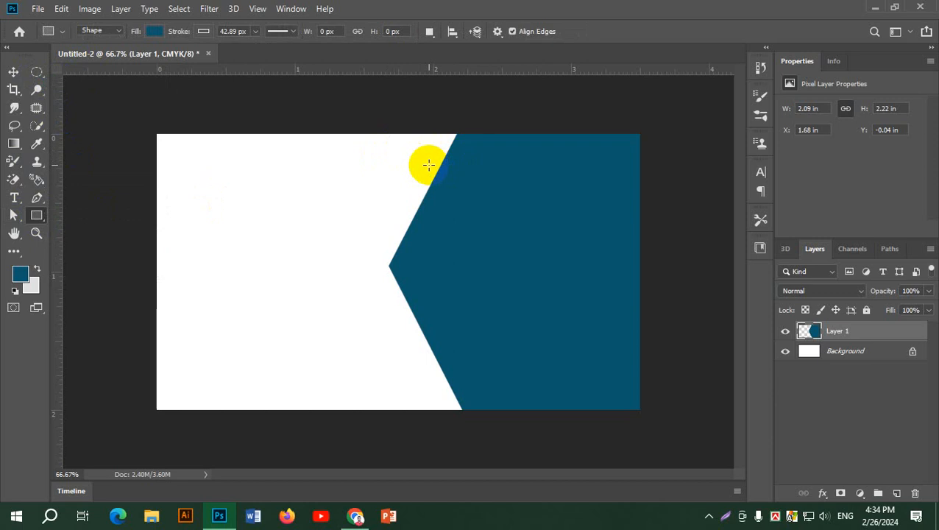
pyautogui.hotkey('alt', 'Tab')
pyautogui.hotkey('alt', 'Tab')
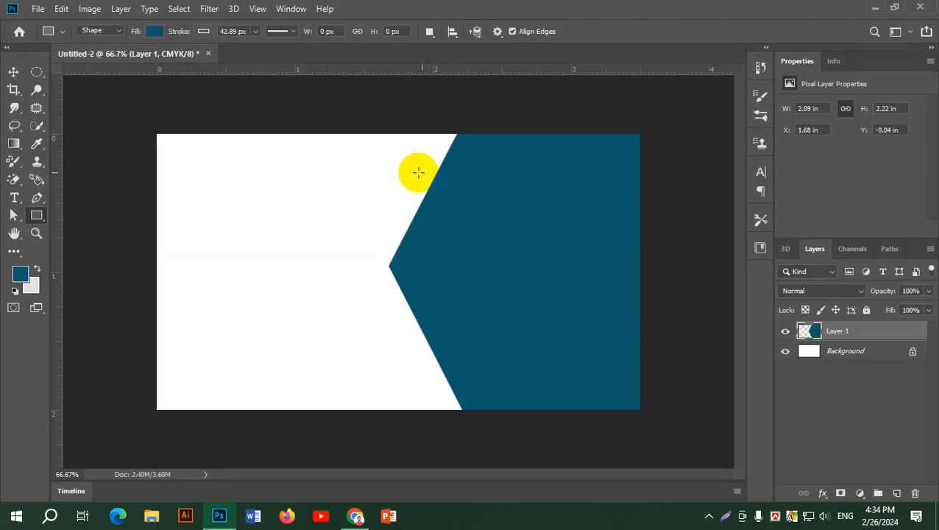
pyautogui.moveTo(408, 165); pyautogui.dragTo(646, 203)
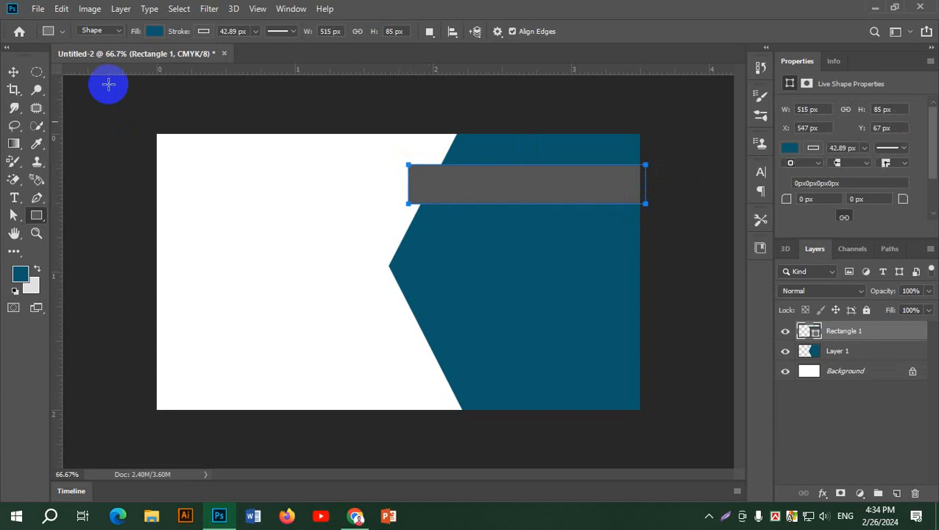
pyautogui.click(150, 32)
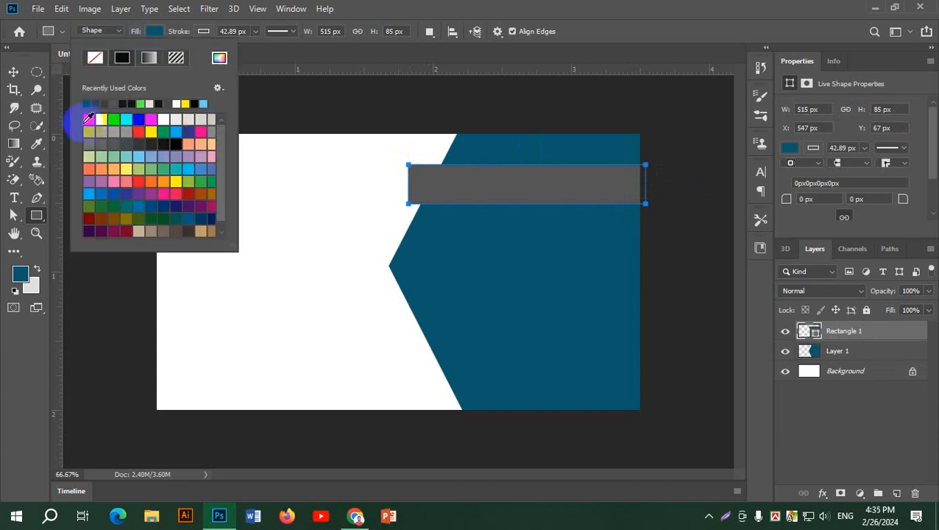
pyautogui.click(88, 120)
pyautogui.click(94, 121)
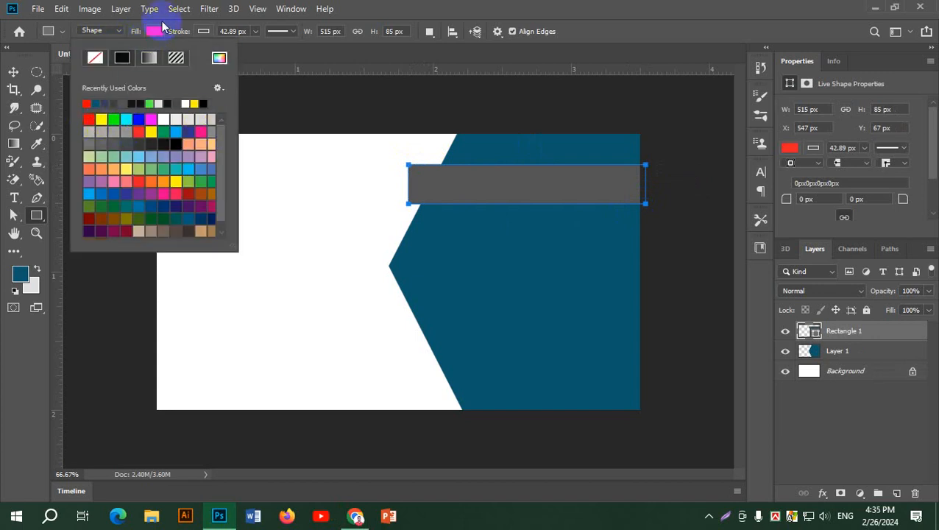
pyautogui.click(157, 32)
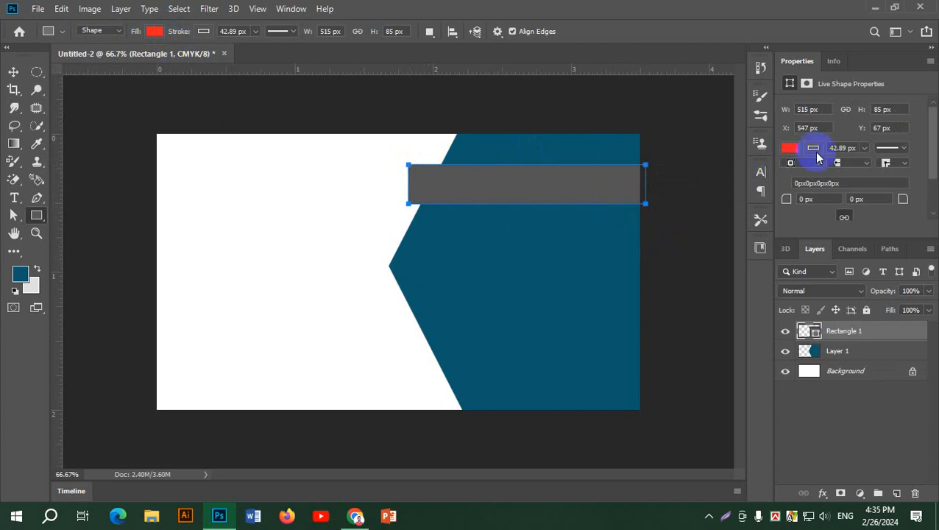
# Remove the bar's outline: stroke set to no colour and 0 px.
pyautogui.click(14, 74)
pyautogui.moveTo(581, 188)
pyautogui.mouseDown()
pyautogui.moveTo(571, 185)
pyautogui.moveTo(582, 187)
pyautogui.mouseUp()
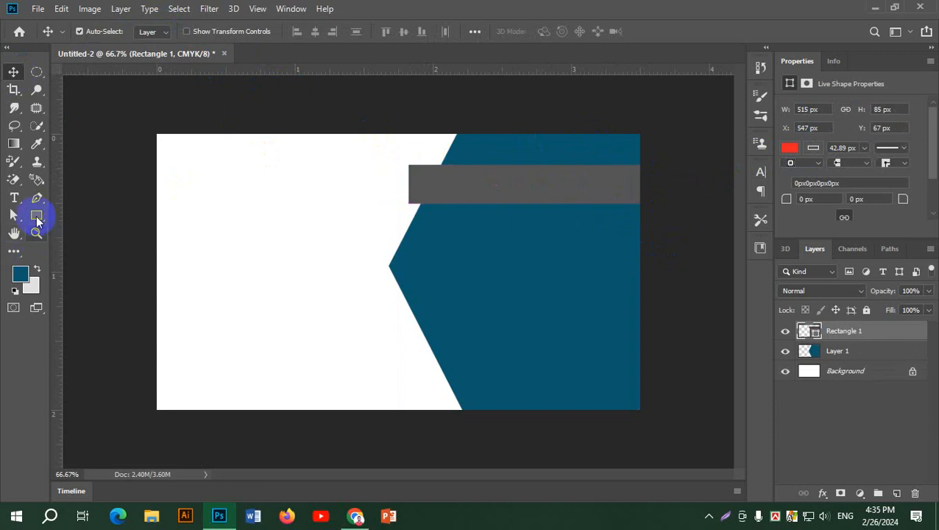
pyautogui.click(36, 215)
pyautogui.click(155, 31)
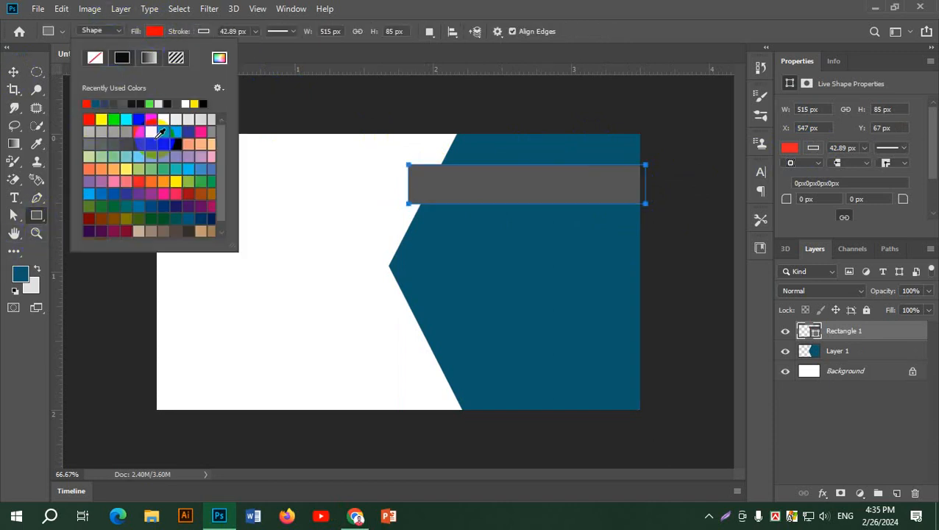
pyautogui.click(206, 32)
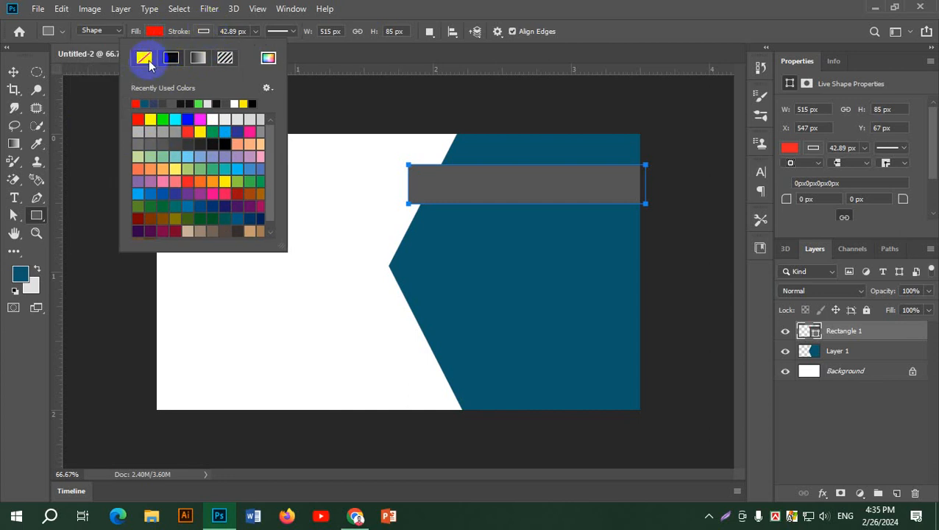
pyautogui.click(144, 58)
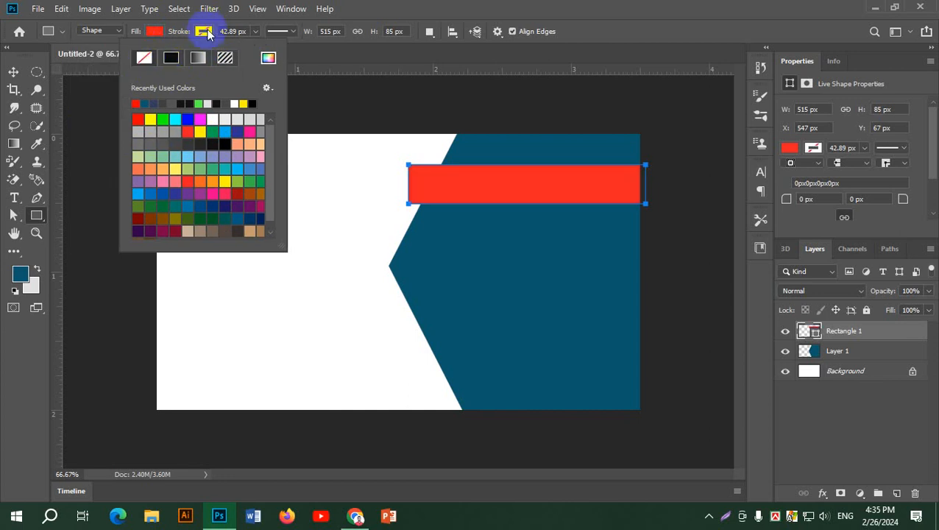
pyautogui.click(206, 32)
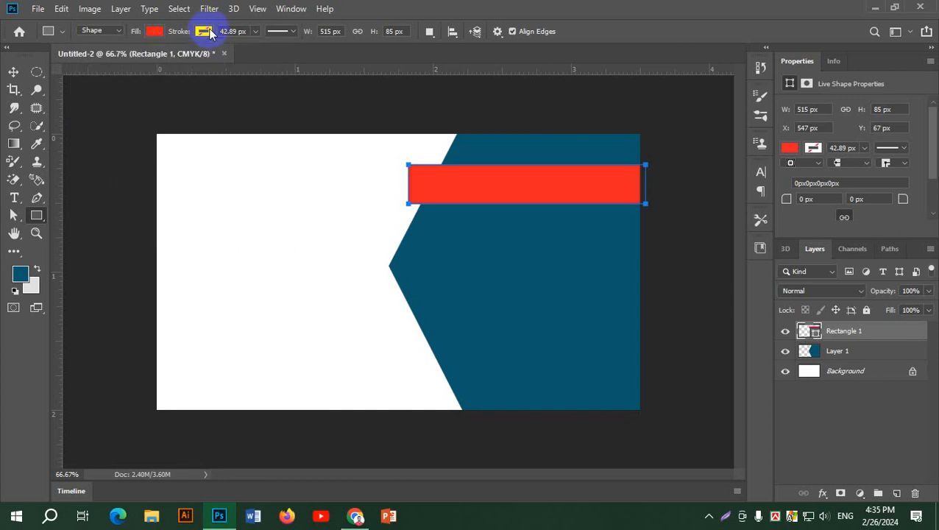
pyautogui.click(255, 31)
pyautogui.moveTo(248, 47); pyautogui.dragTo(218, 52)
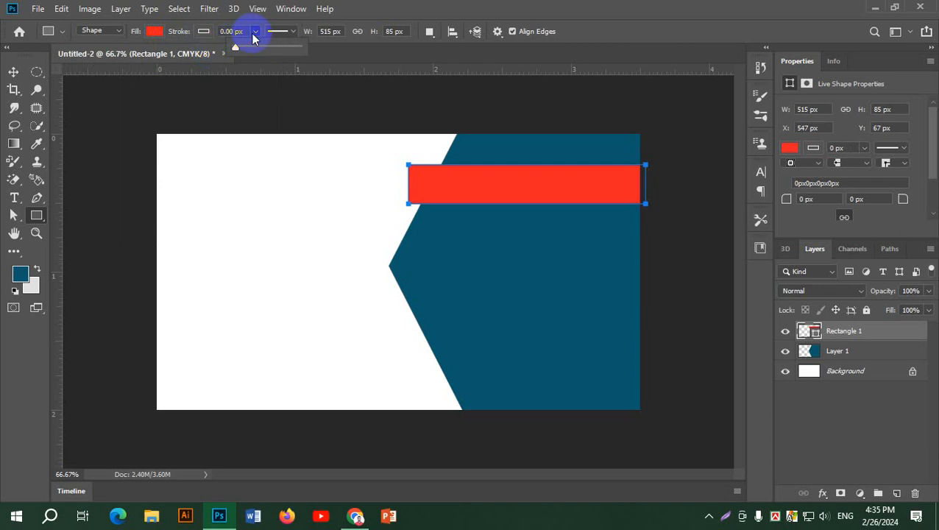
pyautogui.click(249, 31)
# Stretch the red bar leftward past the teal panel's angled edge.
pyautogui.click(13, 71)
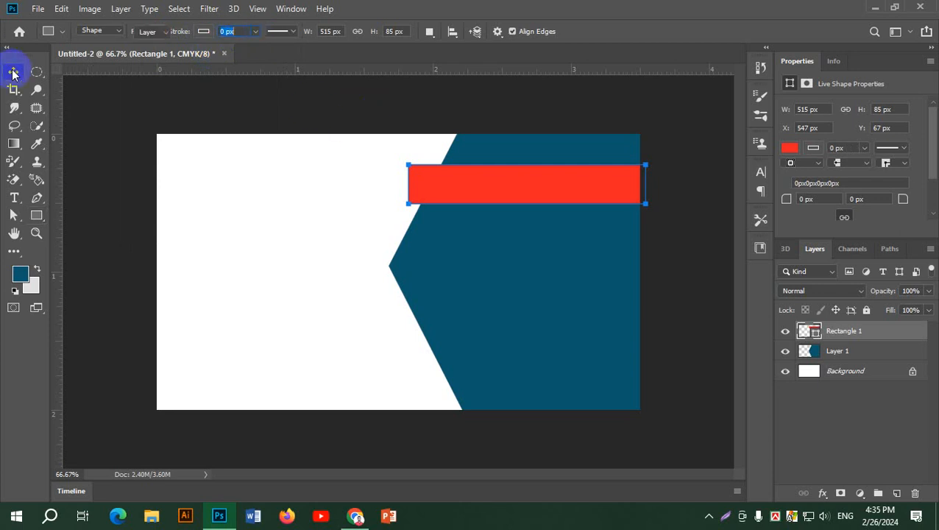
pyautogui.hotkey('ctrl', 't')
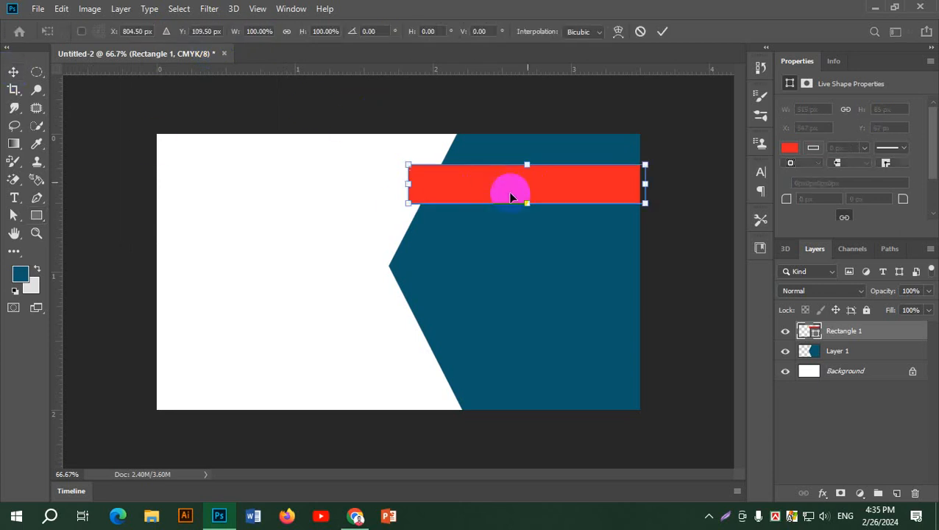
pyautogui.moveTo(411, 185); pyautogui.dragTo(377, 186)
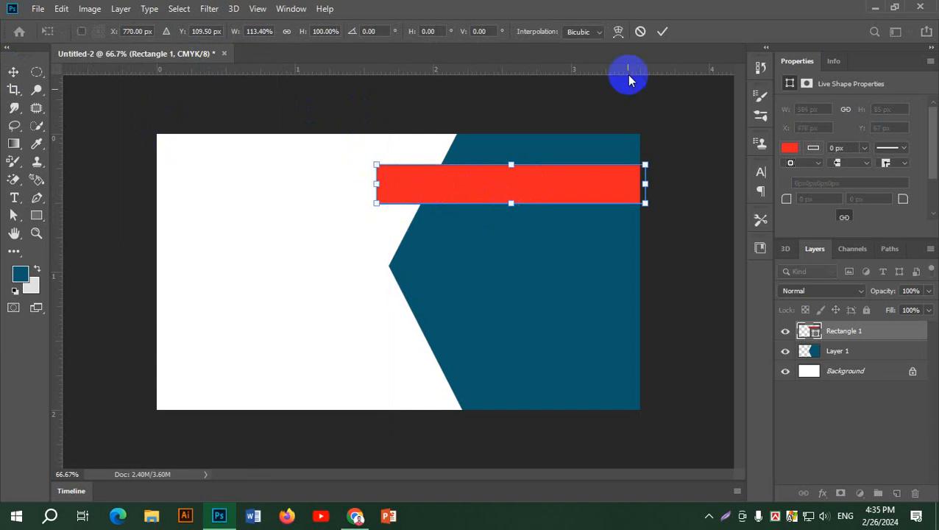
pyautogui.click(661, 32)
pyautogui.hotkey('alt', 'Tab')
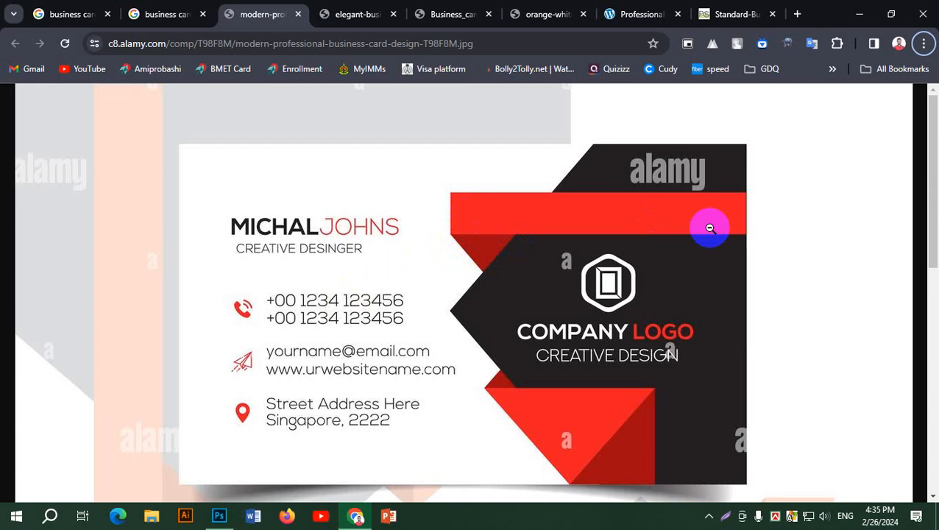
pyautogui.hotkey('alt', 'Tab')
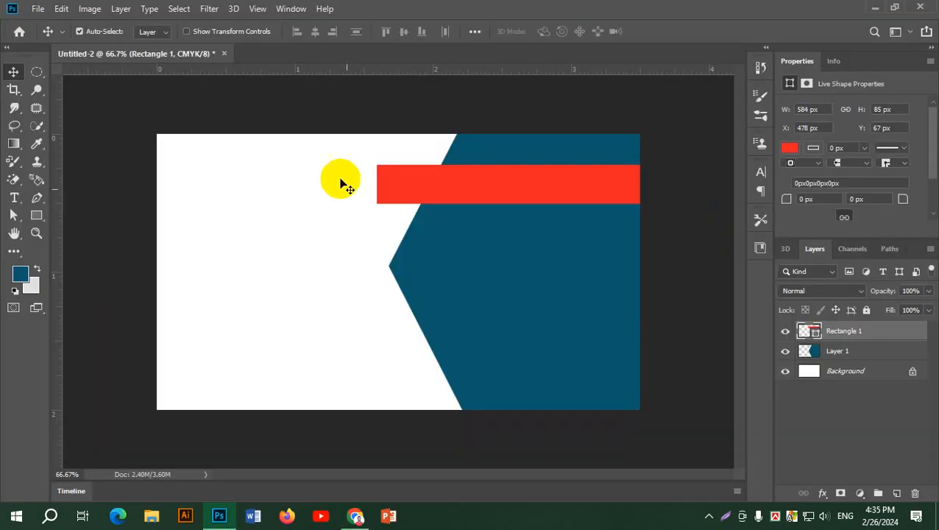
# Add a triangle point hanging below the red bar's left end with the Pen tool.
pyautogui.click(36, 197)
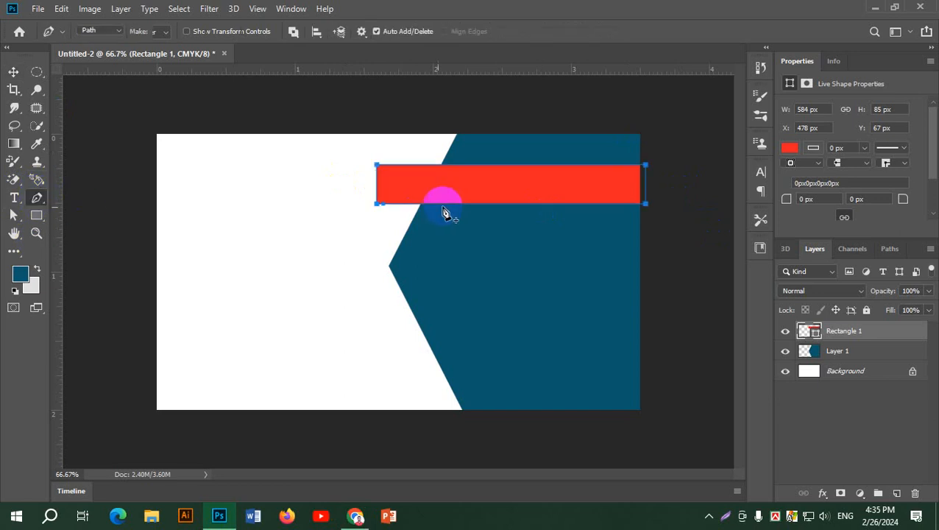
pyautogui.click(395, 253)
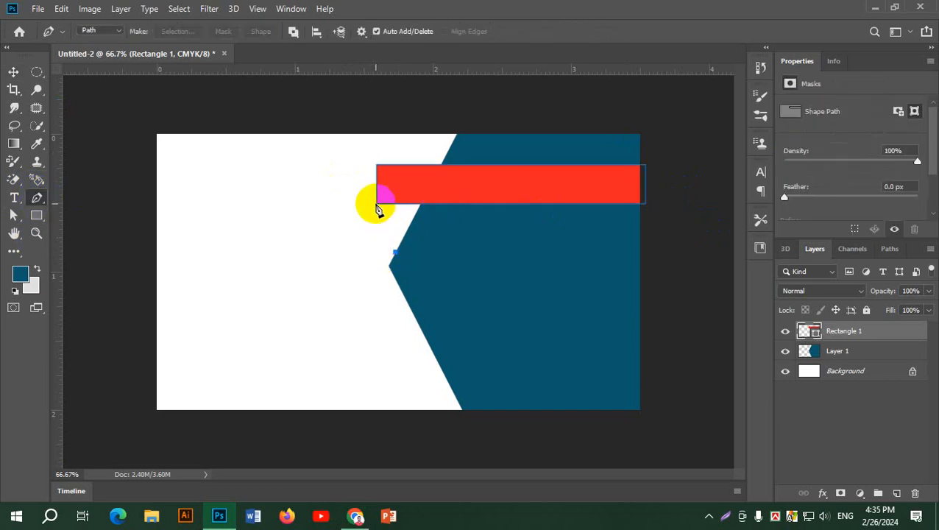
pyautogui.moveTo(377, 205); pyautogui.dragTo(424, 210)
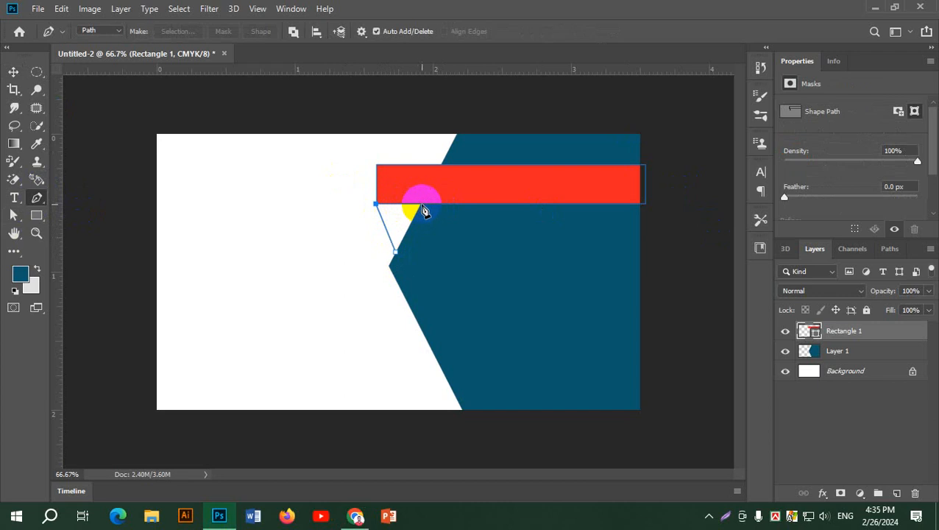
pyautogui.click(422, 205)
pyautogui.click(396, 254)
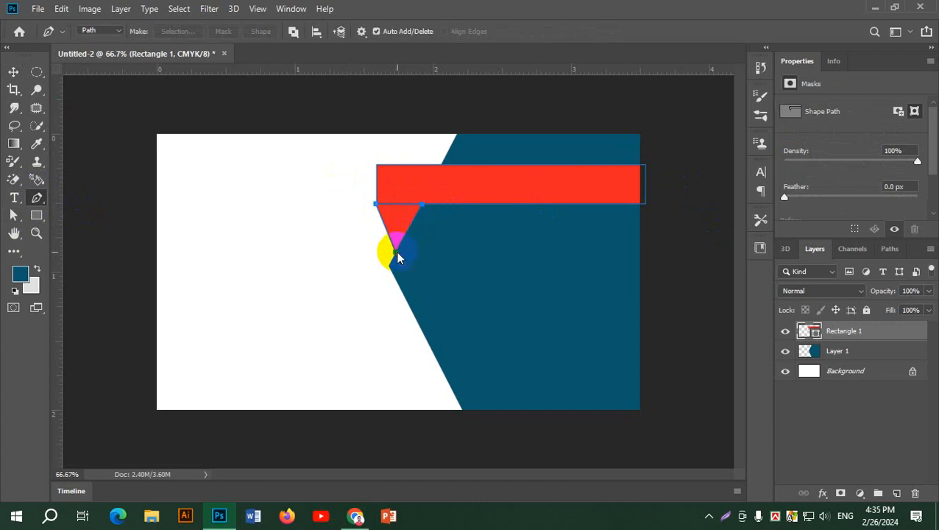
# Change the bar and triangle fill to darker red #bf1014.
pyautogui.click(23, 278)
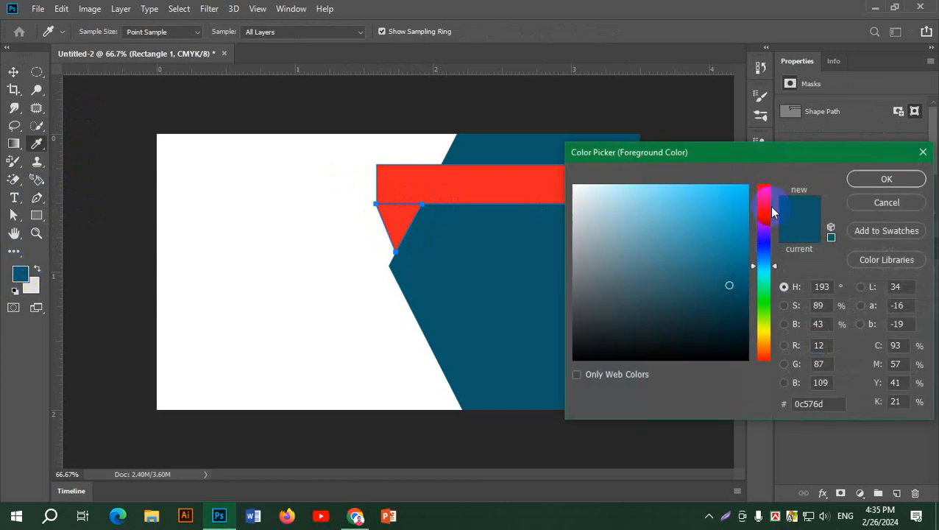
pyautogui.click(887, 179)
pyautogui.click(14, 71)
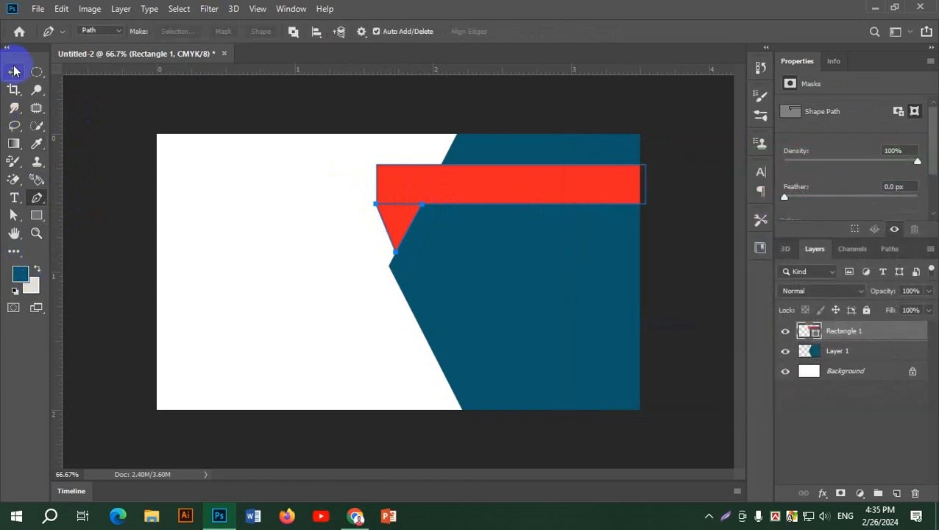
pyautogui.click(37, 215)
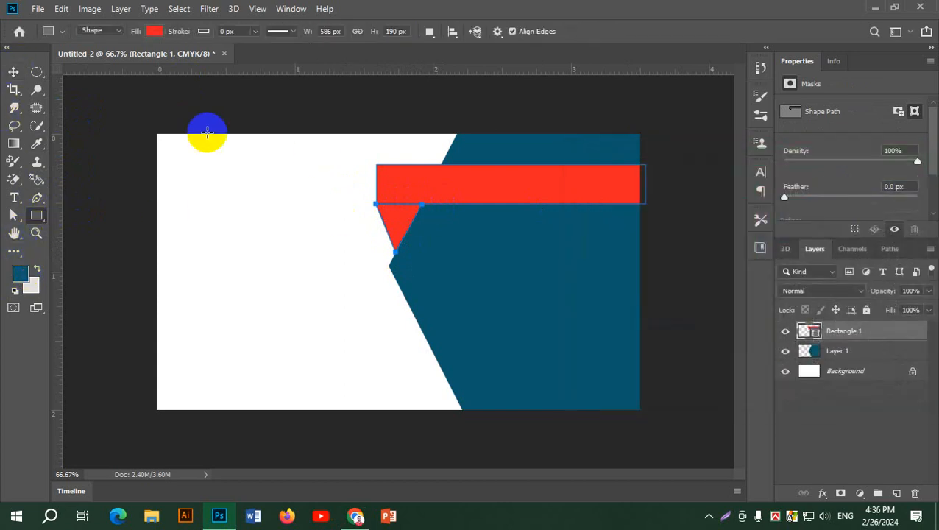
pyautogui.click(153, 32)
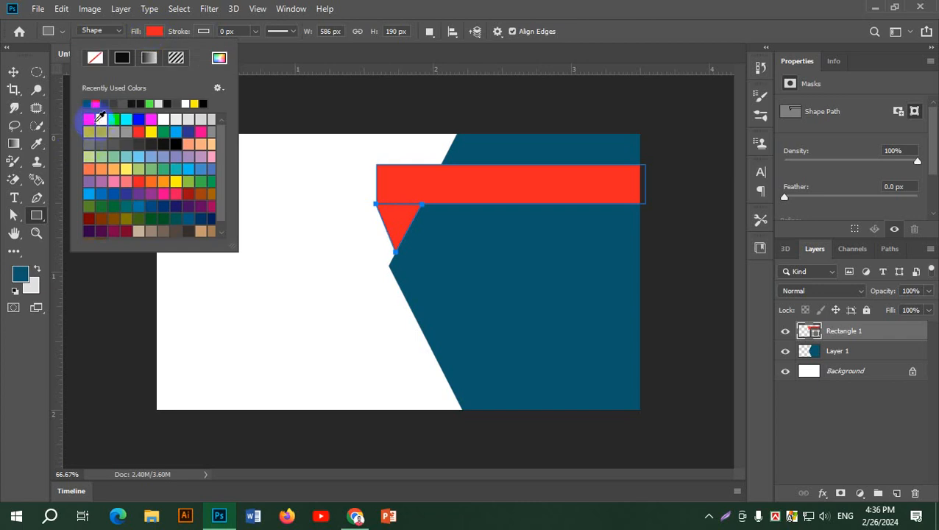
pyautogui.click(221, 59)
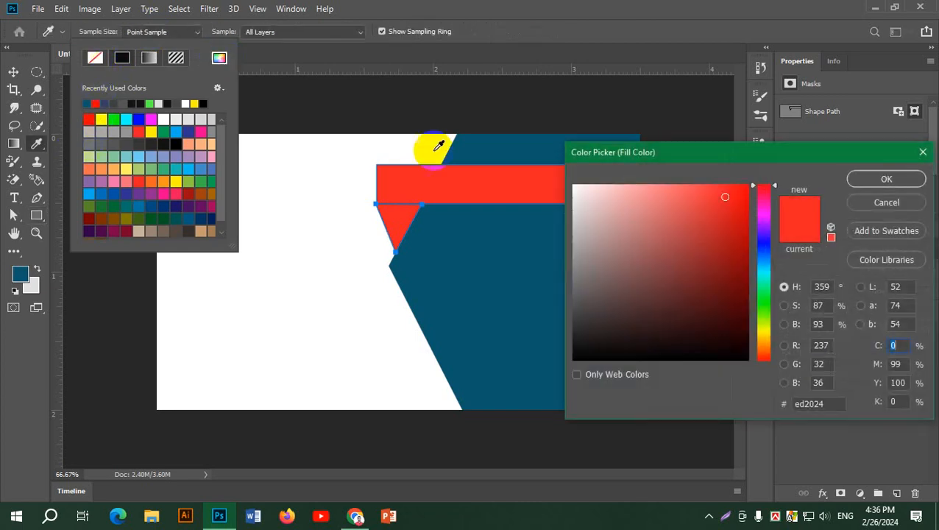
pyautogui.click(734, 229)
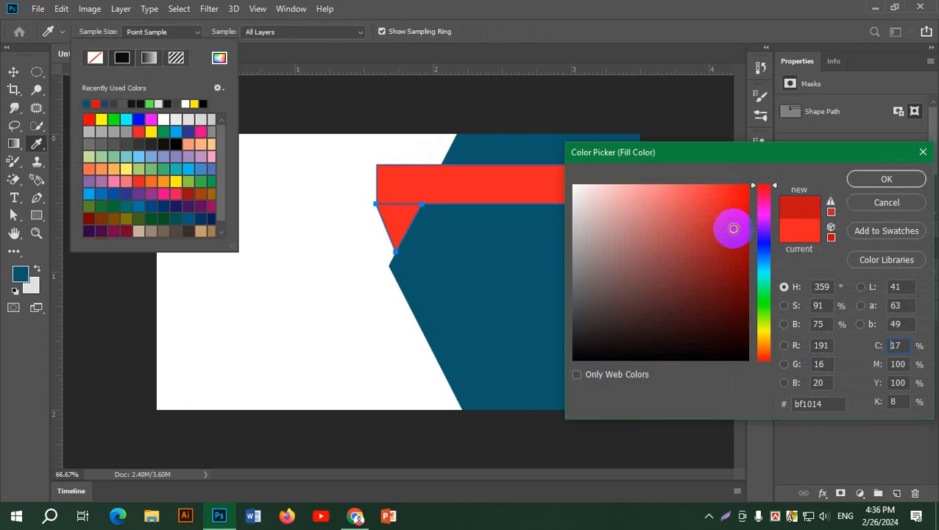
pyautogui.click(887, 178)
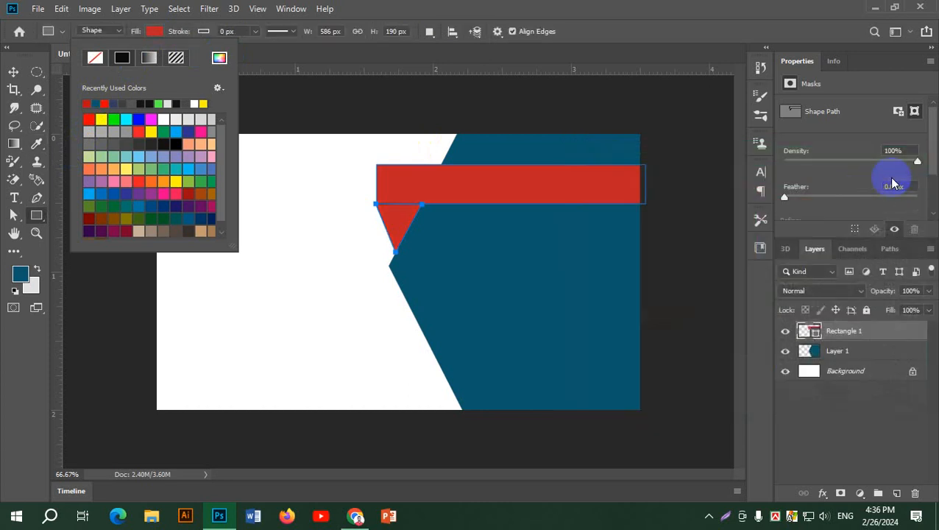
pyautogui.click(154, 31)
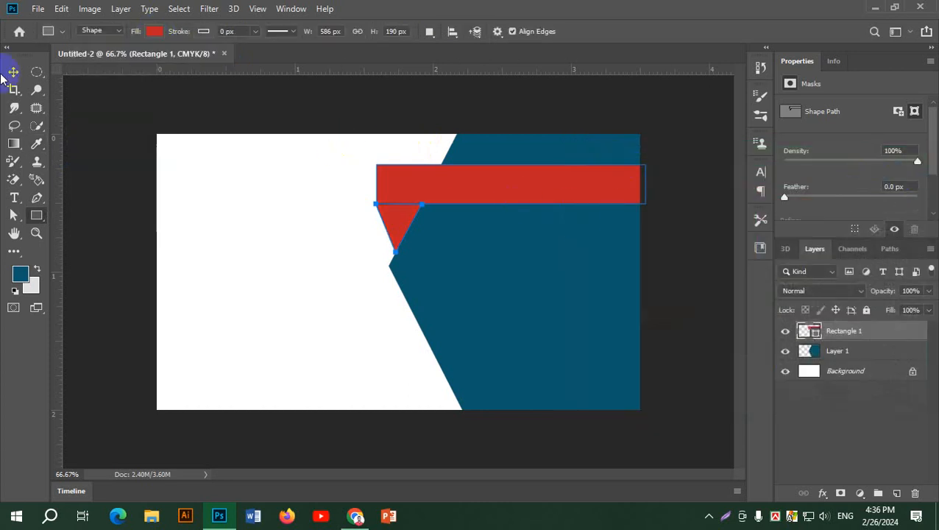
pyautogui.click(13, 71)
pyautogui.click(317, 271)
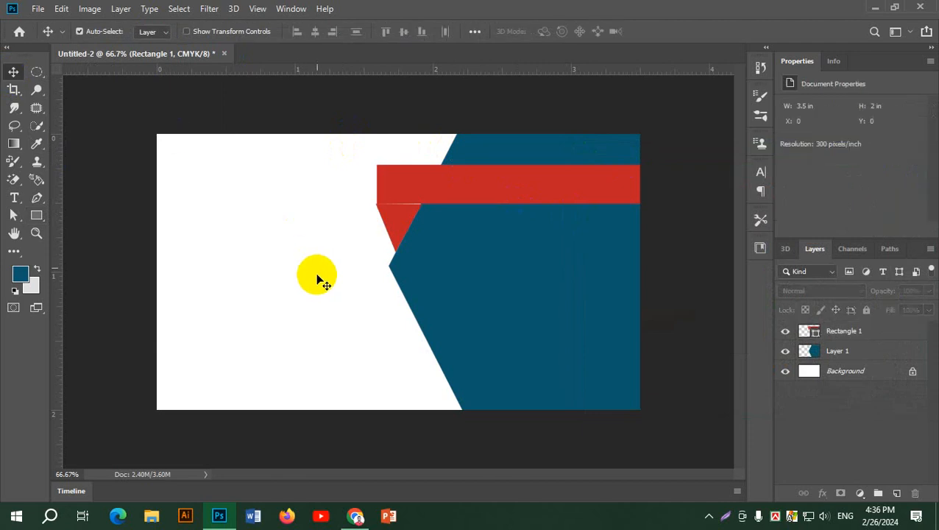
# Undo the triangle and colour change, restoring the bright red bar.
pyautogui.click(403, 229)
pyautogui.scroll(3, 403, 230)
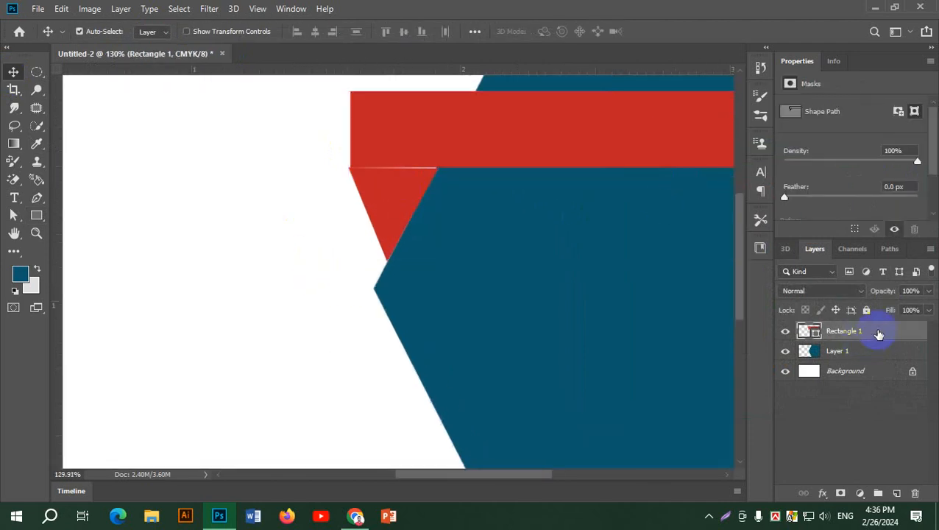
pyautogui.doubleClick(879, 334)
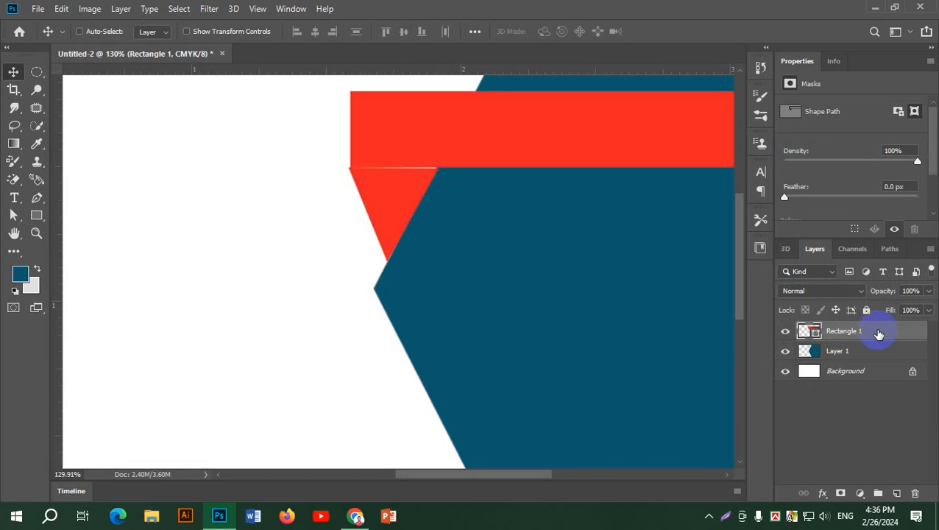
pyautogui.click(860, 434)
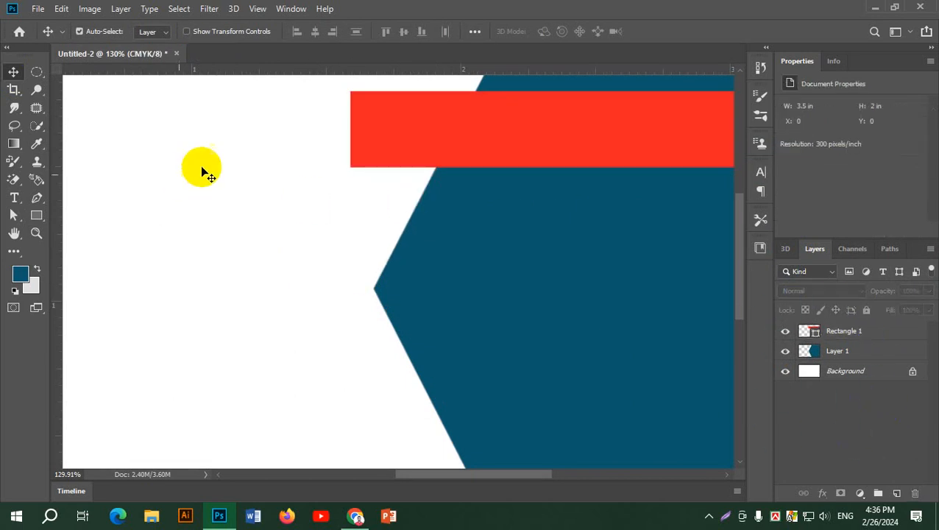
# Select a triangle between the bar's bottom-left corner and the teal edge, on a new layer.
pyautogui.click(37, 198)
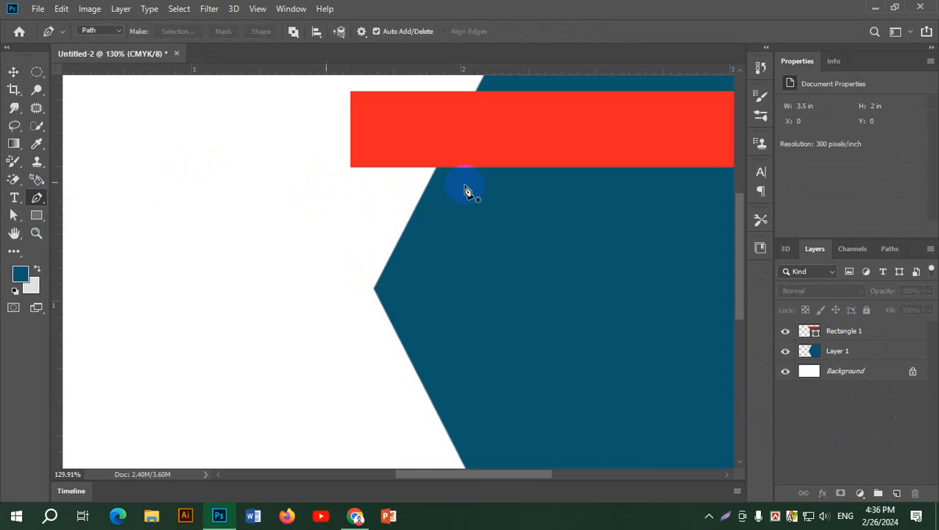
pyautogui.click(394, 249)
pyautogui.click(351, 168)
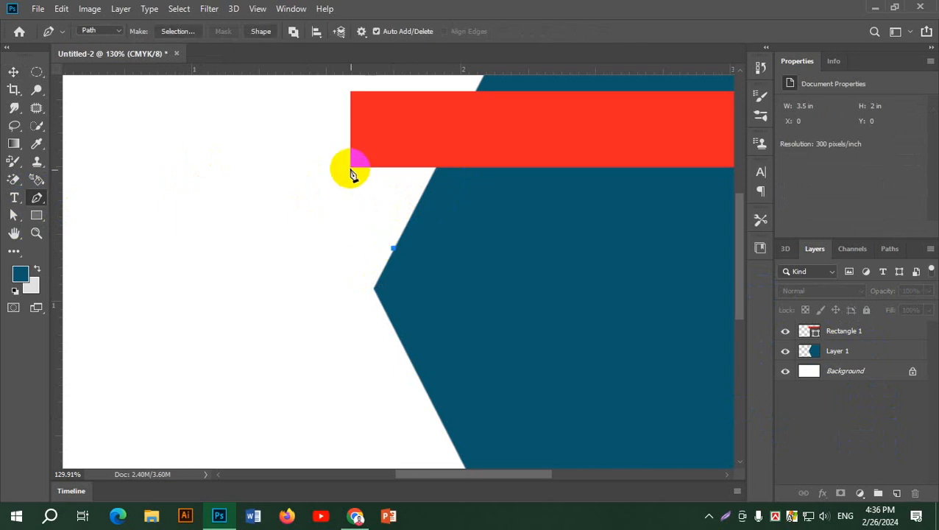
pyautogui.click(436, 167)
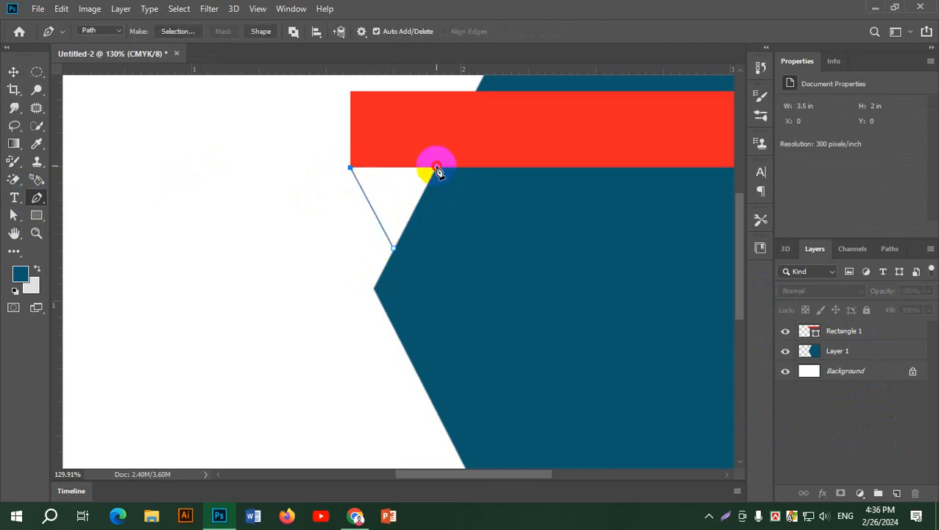
pyautogui.click(394, 250)
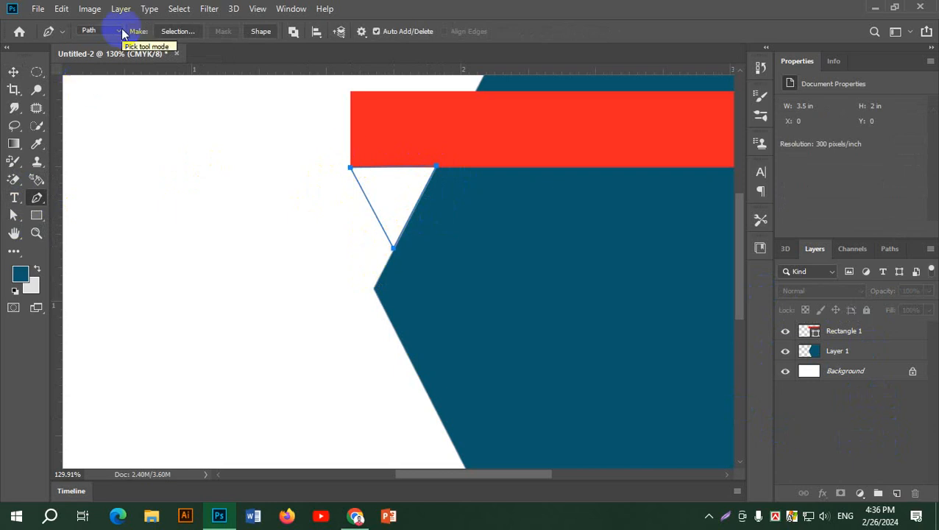
pyautogui.hotkey('ctrl', 'Return')
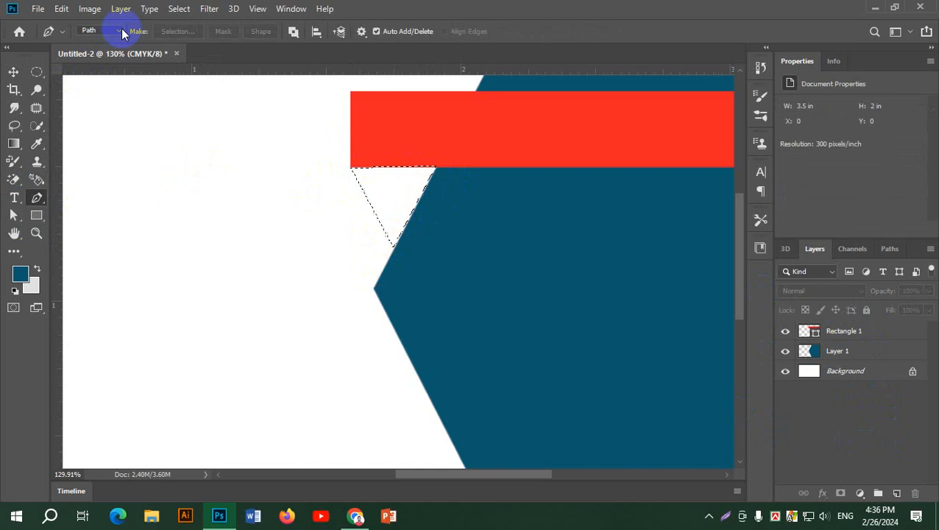
pyautogui.click(899, 497)
# Fill the triangular selection with deeper red b71212 on Layer 2.
pyautogui.click(20, 274)
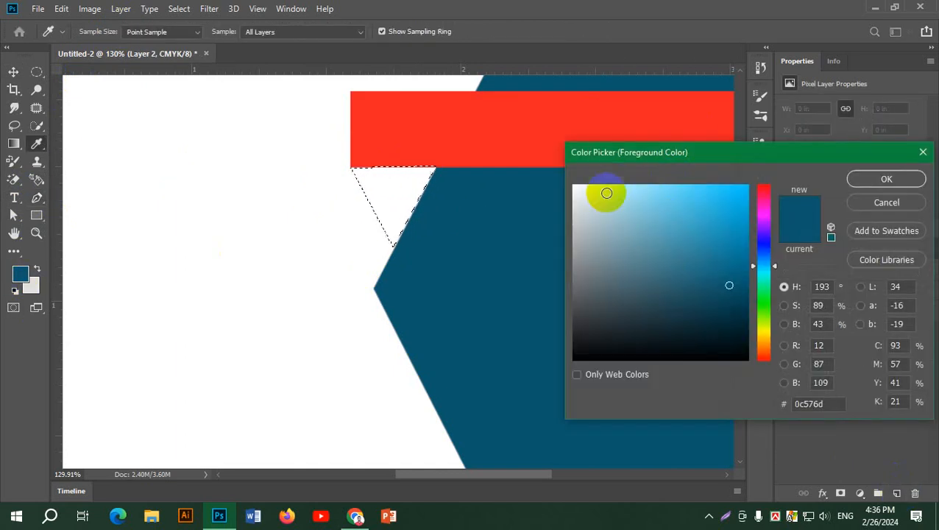
pyautogui.click(769, 181)
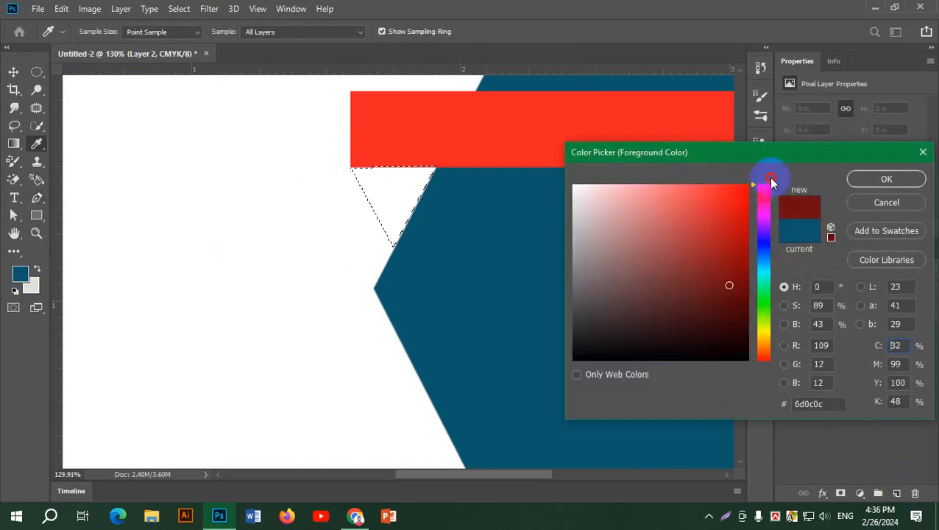
pyautogui.click(731, 234)
pyautogui.click(908, 179)
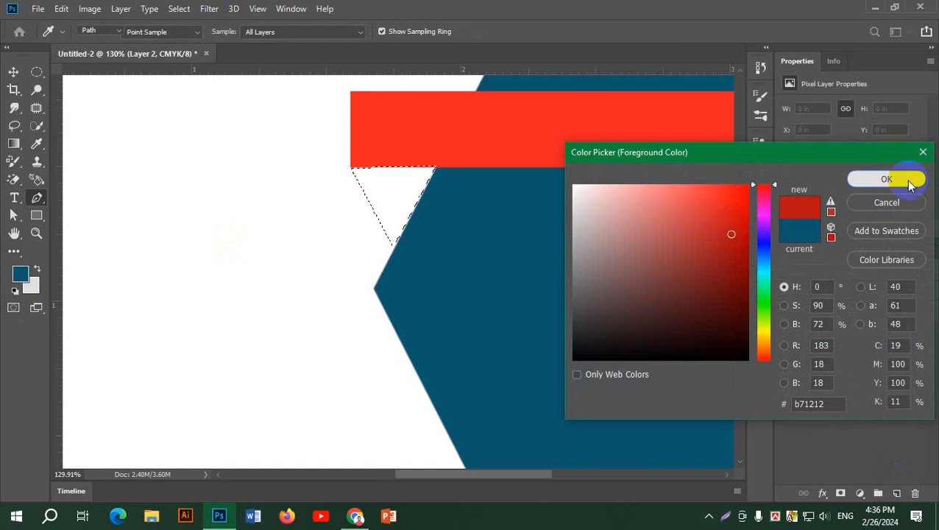
pyautogui.press('p')
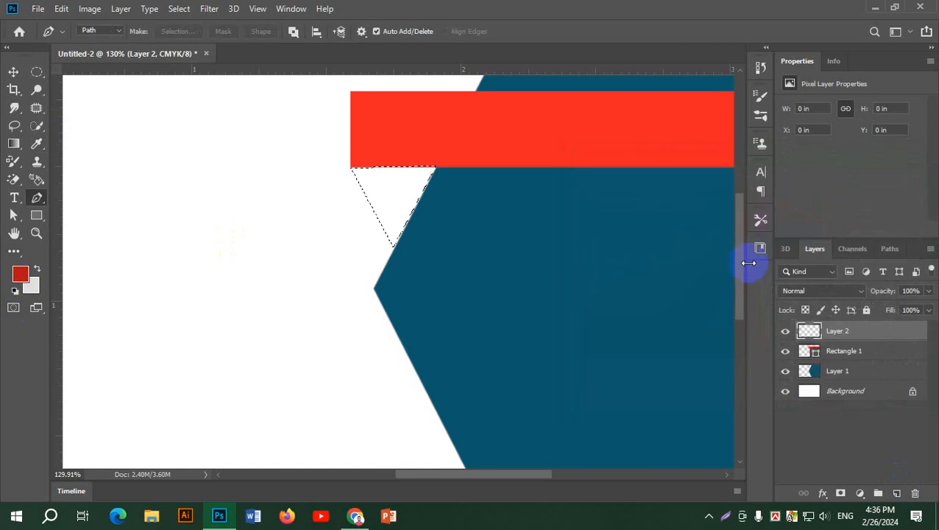
pyautogui.hotkey('alt', 'BackSpace')
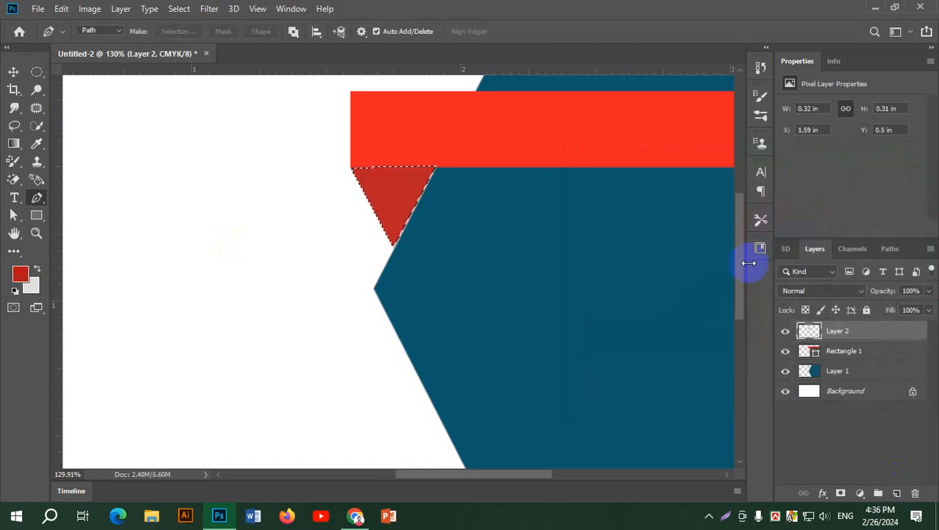
pyautogui.hotkey('ctrl', 'd')
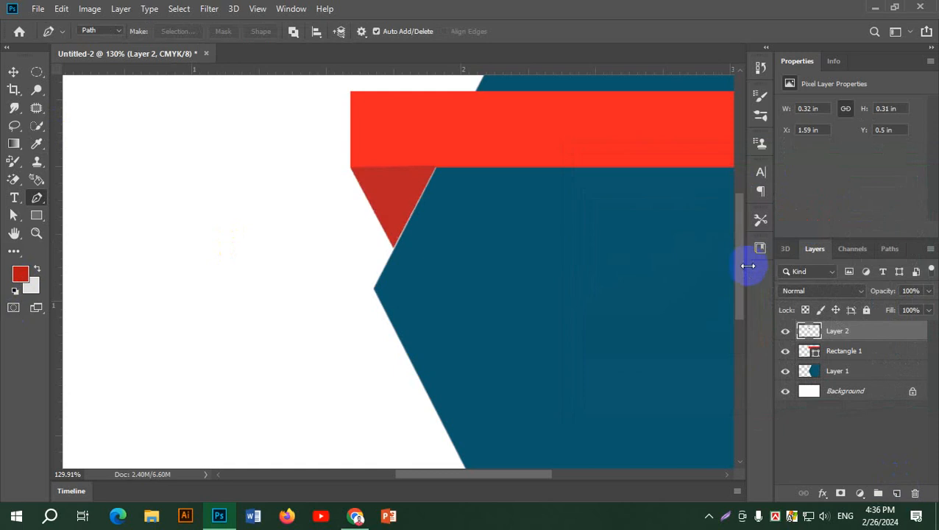
pyautogui.scroll(4, 432, 194)
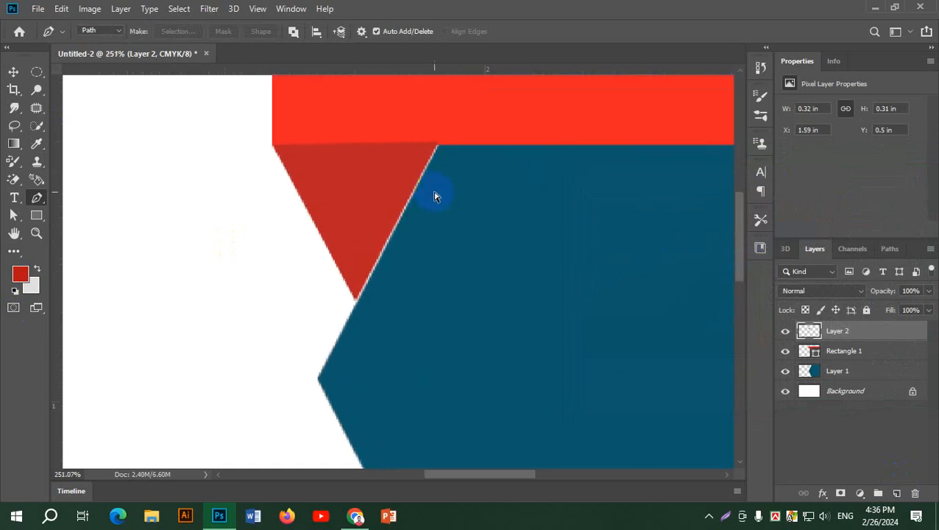
# Scale the triangle to about 104%, nudge it into place, and move Layer 2 below Layer 1.
pyautogui.hotkey('ctrl', 't')
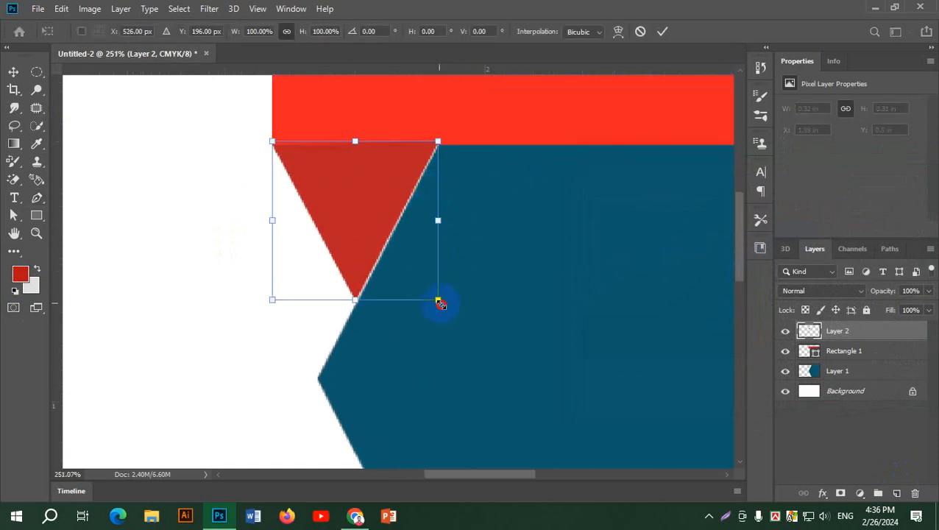
pyautogui.moveTo(438, 302); pyautogui.dragTo(444, 305)
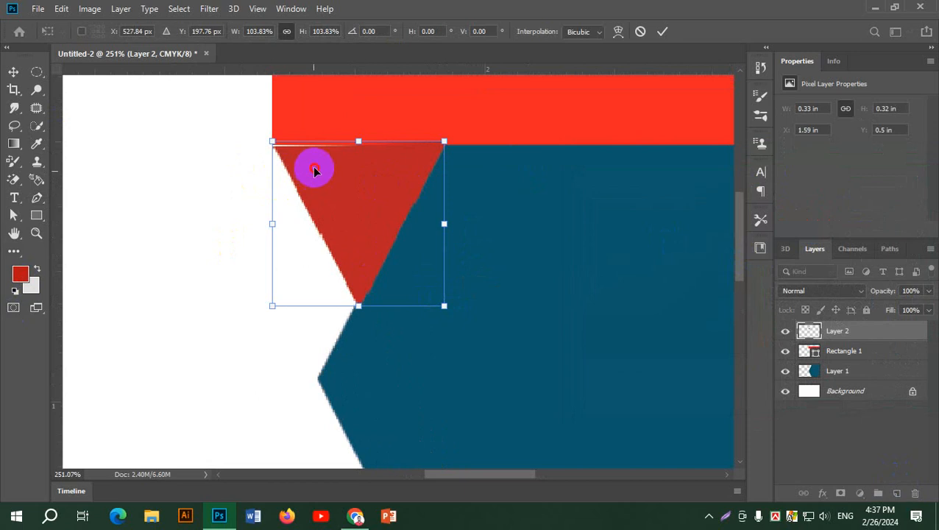
pyautogui.moveTo(314, 171); pyautogui.dragTo(340, 175)
pyautogui.scroll(3, 254, 132)
pyautogui.scroll(-2, 550, 216)
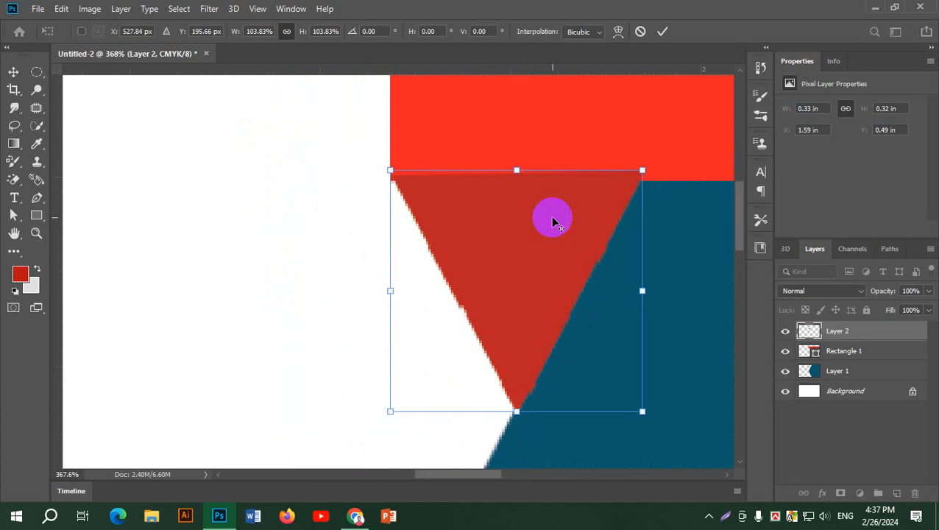
pyautogui.click(665, 29)
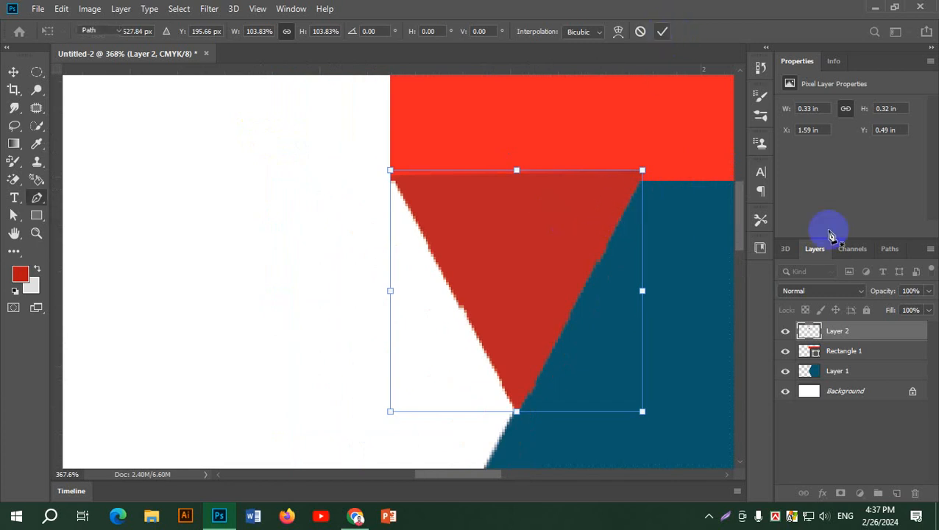
pyautogui.moveTo(866, 329); pyautogui.dragTo(847, 343)
pyautogui.click(854, 373)
pyautogui.scroll(-10, 260, 301)
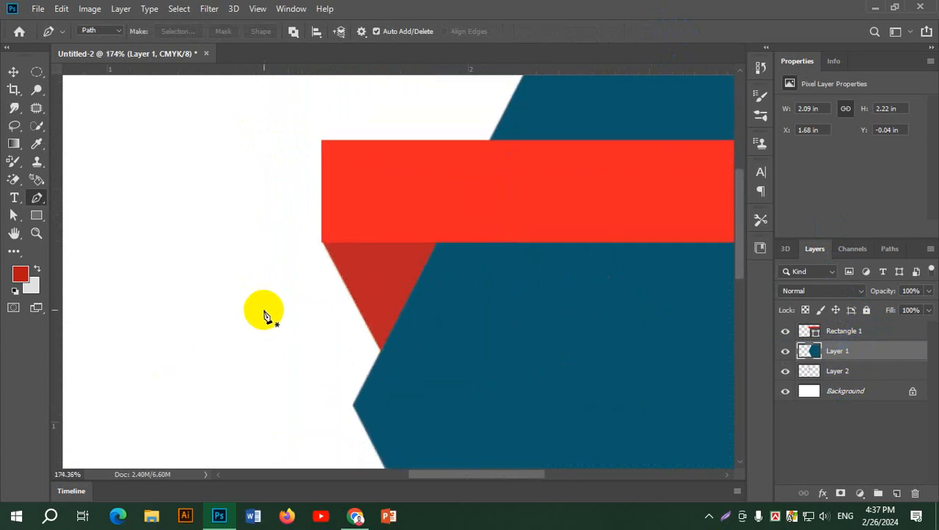
# Switch from the card to the Chrome window with the alamy reference image.
pyautogui.scroll(1, 274, 306)
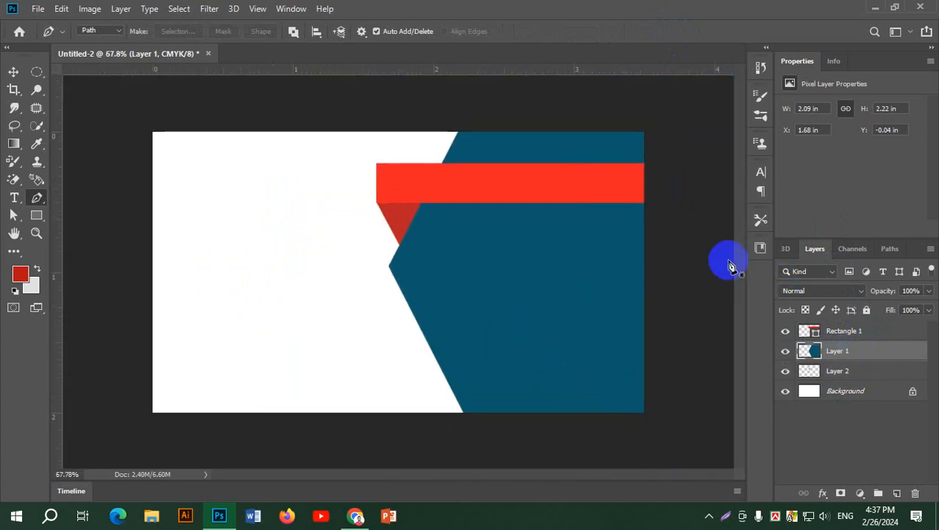
pyautogui.click(688, 245)
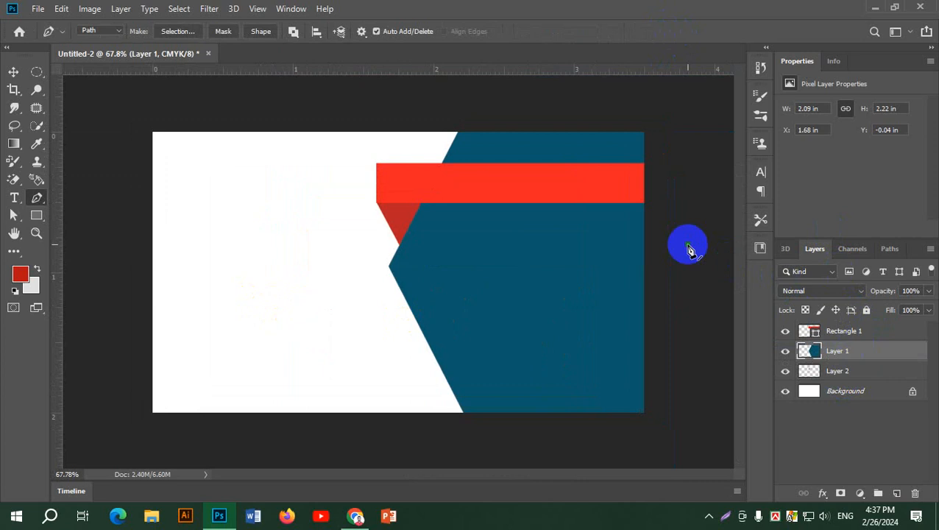
pyautogui.hotkey('alt', 'Tab')
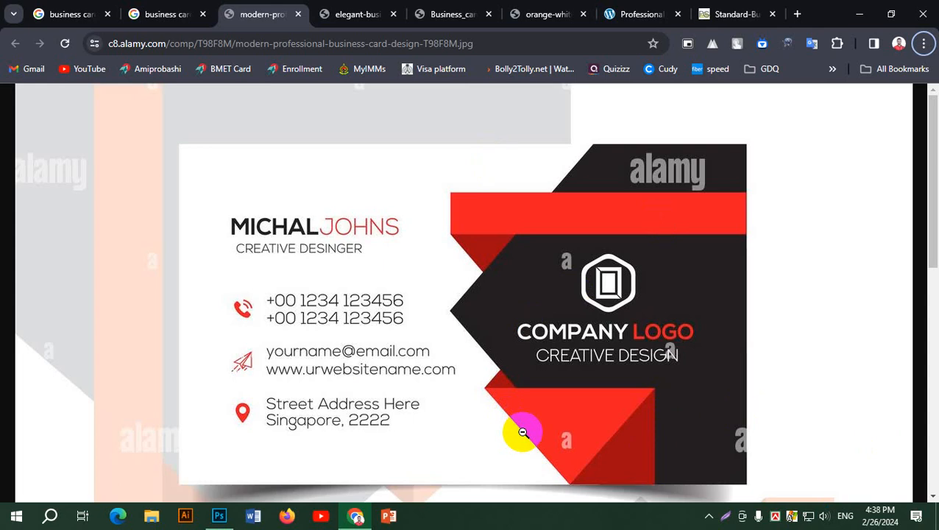
# Scroll the Chrome page down to the card back with COMPANY LOGO and the red website bar.
pyautogui.scroll(-3, 688, 435)
pyautogui.scroll(3, 707, 412)
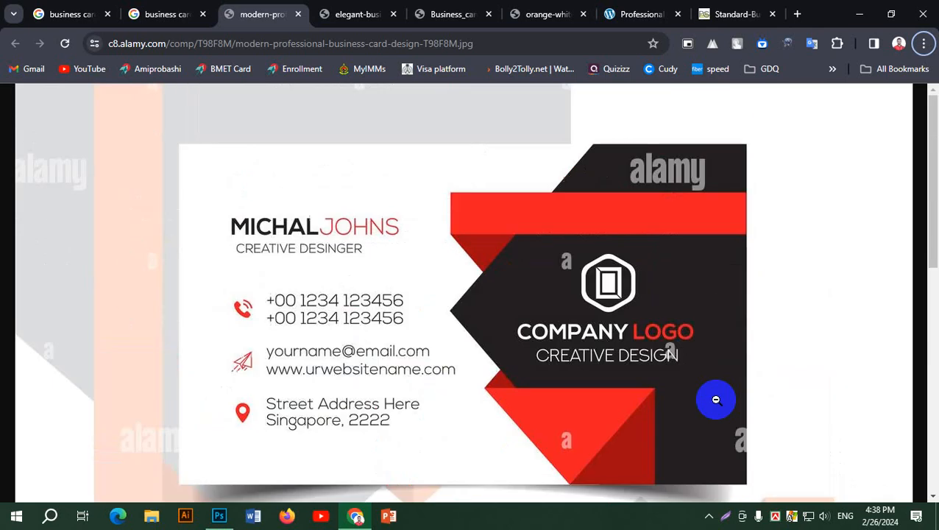
pyautogui.moveTo(933, 235); pyautogui.dragTo(935, 394)
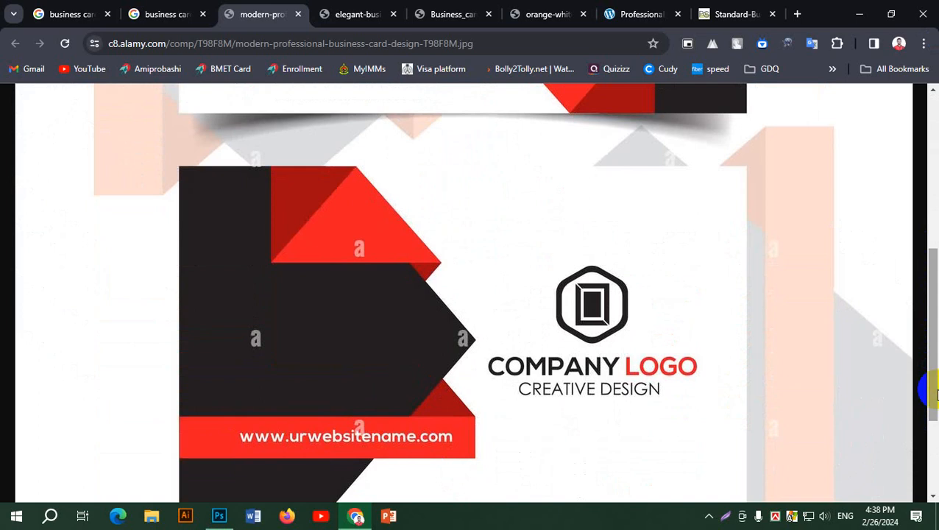
pyautogui.moveTo(935, 292); pyautogui.dragTo(936, 315)
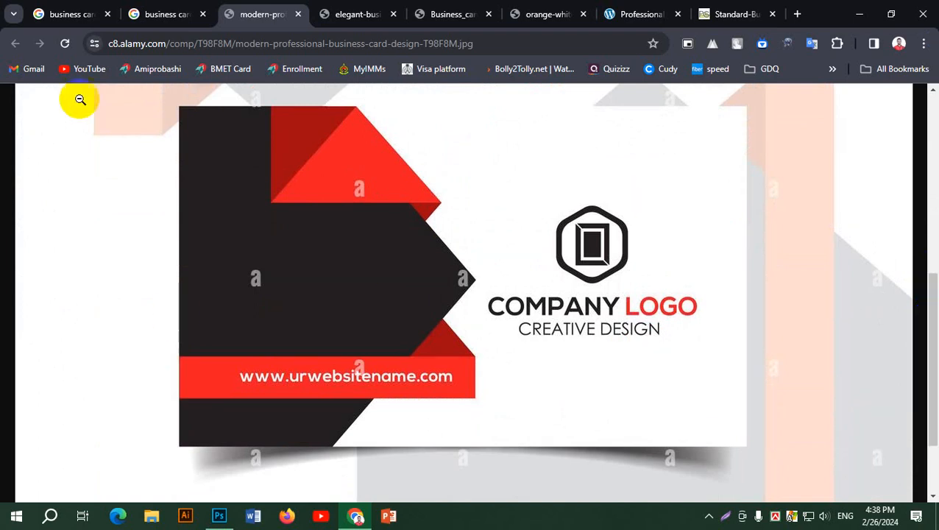
pyautogui.moveTo(159, 14)
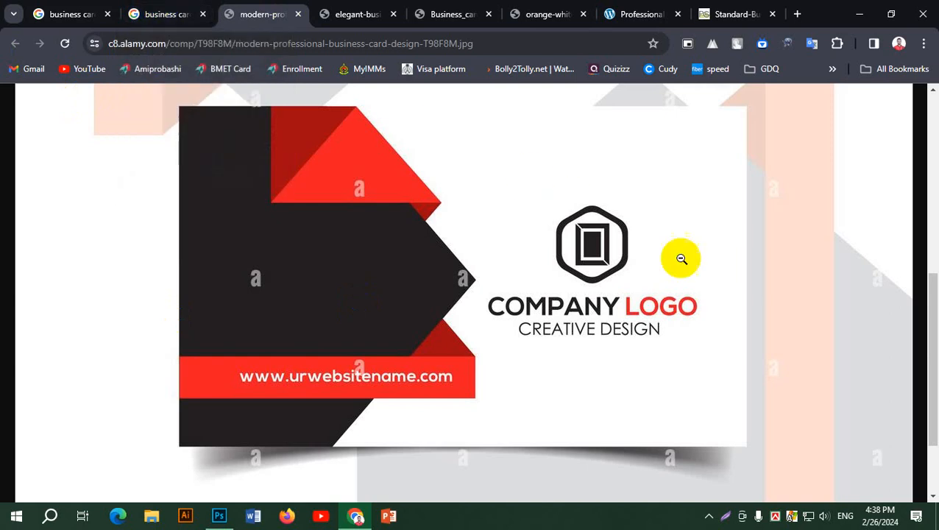
pyautogui.moveTo(932, 336)
pyautogui.mouseDown()
pyautogui.moveTo(929, 143)
pyautogui.moveTo(934, 336)
pyautogui.mouseUp()
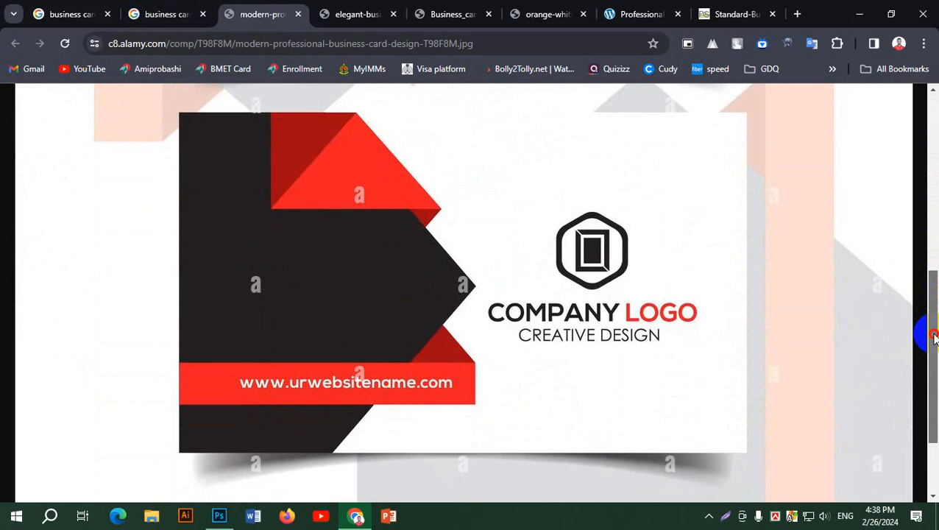
pyautogui.moveTo(934, 336)
pyautogui.mouseDown()
pyautogui.moveTo(934, 368)
pyautogui.moveTo(933, 320)
pyautogui.mouseUp()
pyautogui.moveTo(934, 320); pyautogui.dragTo(935, 337)
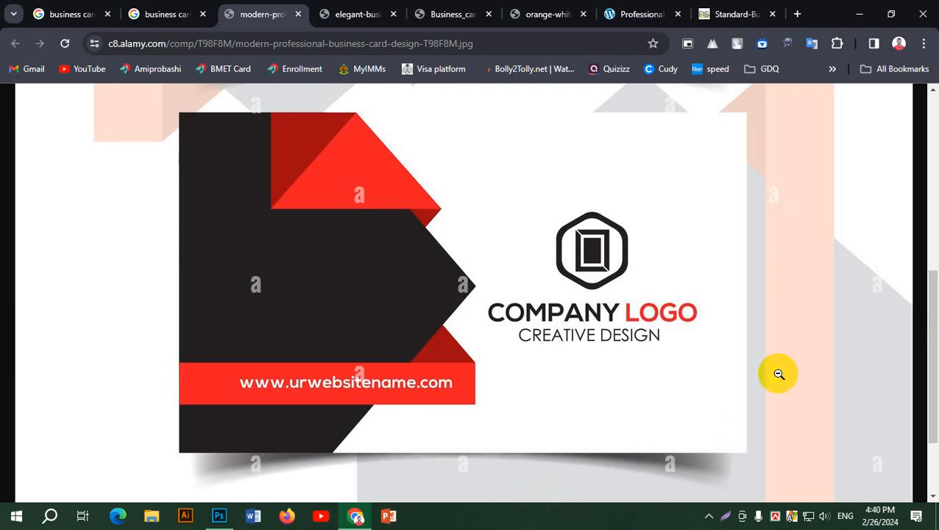
pyautogui.moveTo(929, 287)
pyautogui.mouseDown()
pyautogui.moveTo(933, 235)
pyautogui.moveTo(934, 309)
pyautogui.moveTo(931, 262)
pyautogui.moveTo(934, 294)
pyautogui.mouseUp()
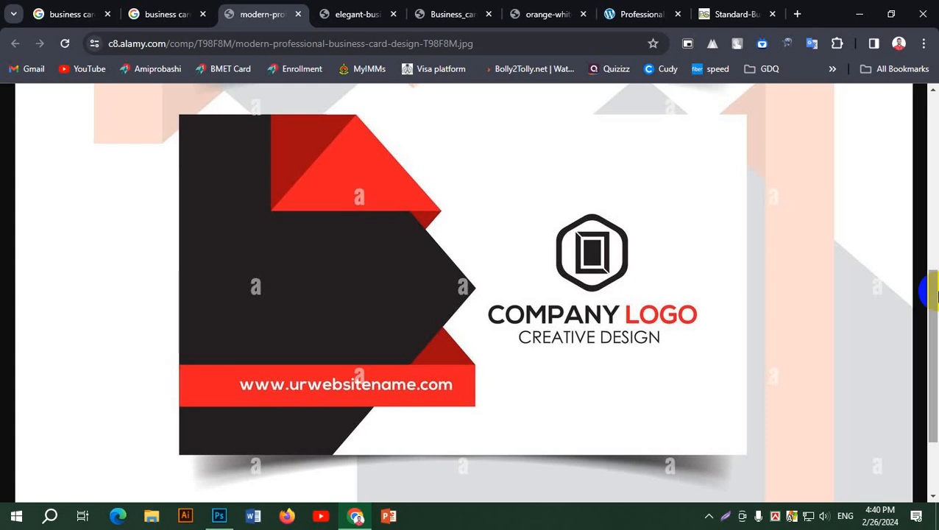
pyautogui.click(887, 528)
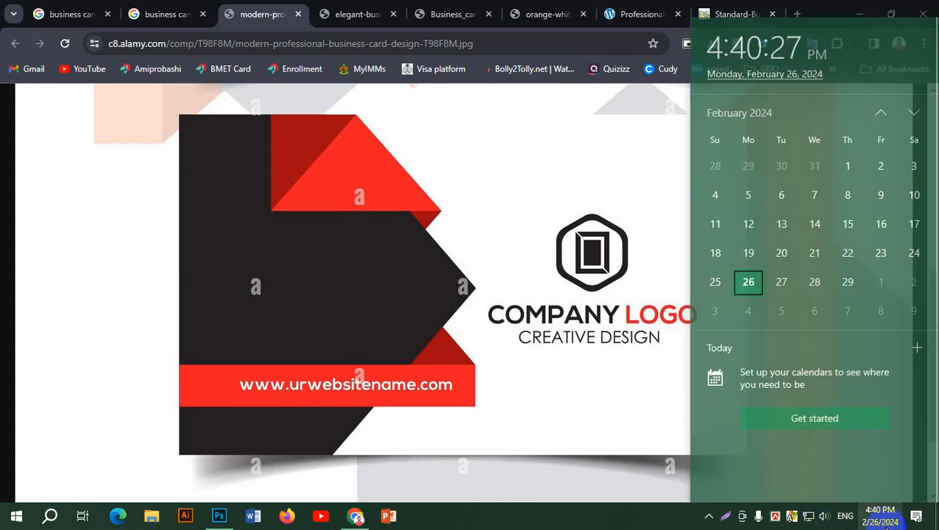
pyautogui.click(887, 528)
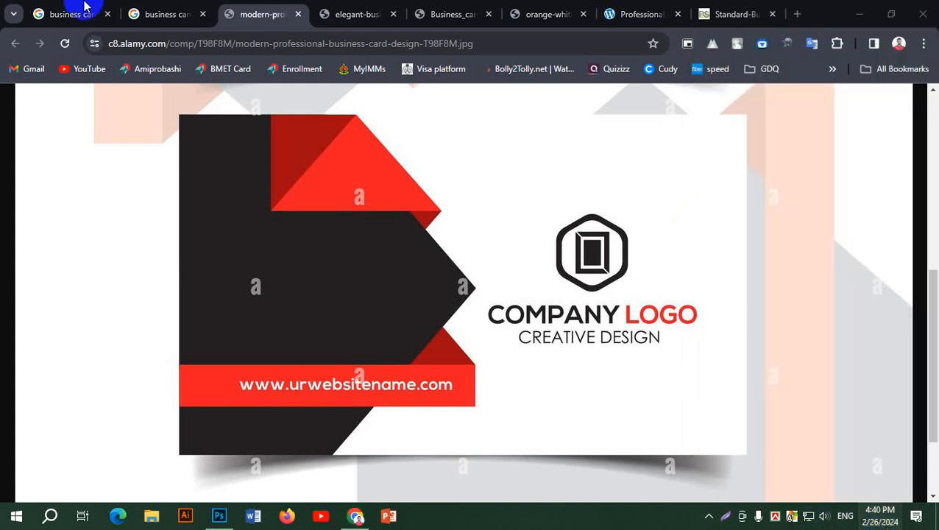
# Back in the Google Images results, preview the Business Card Design Idea 6 result from Webneel.
pyautogui.click(170, 16)
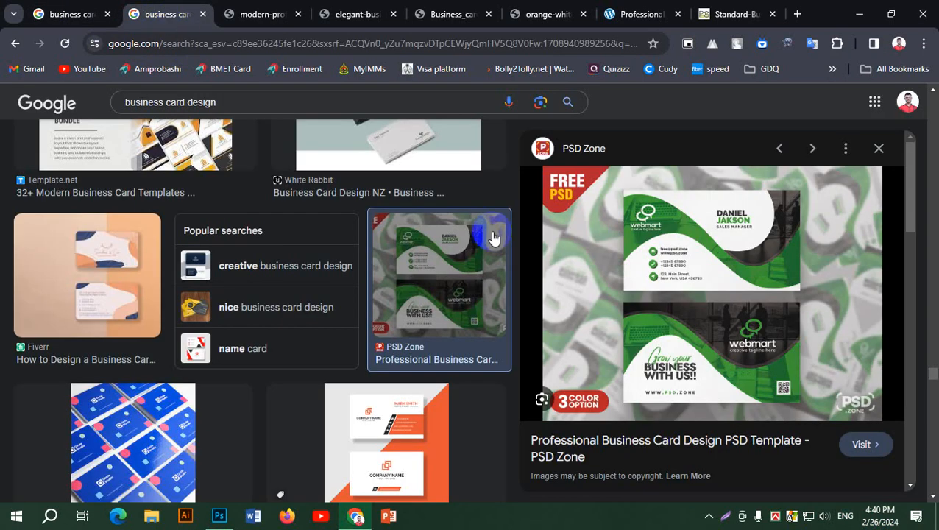
pyautogui.scroll(5, 331, 254)
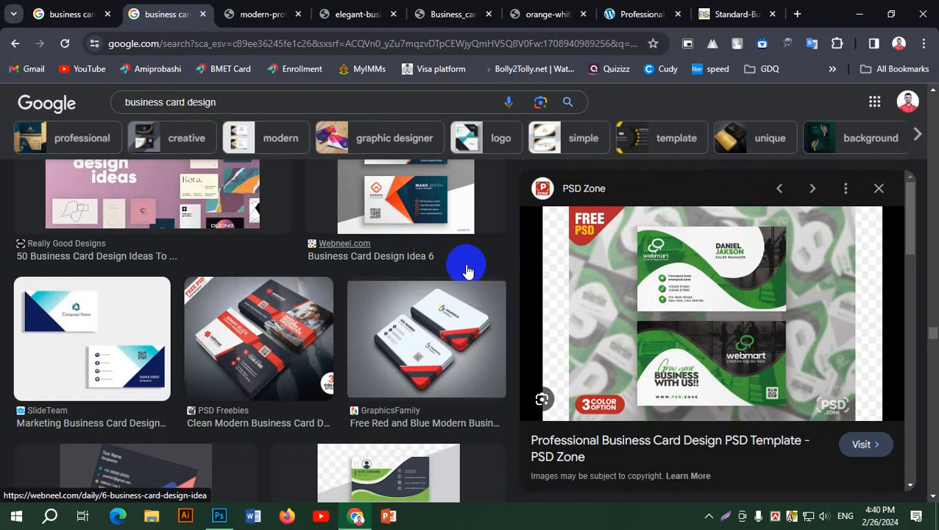
pyautogui.click(880, 515)
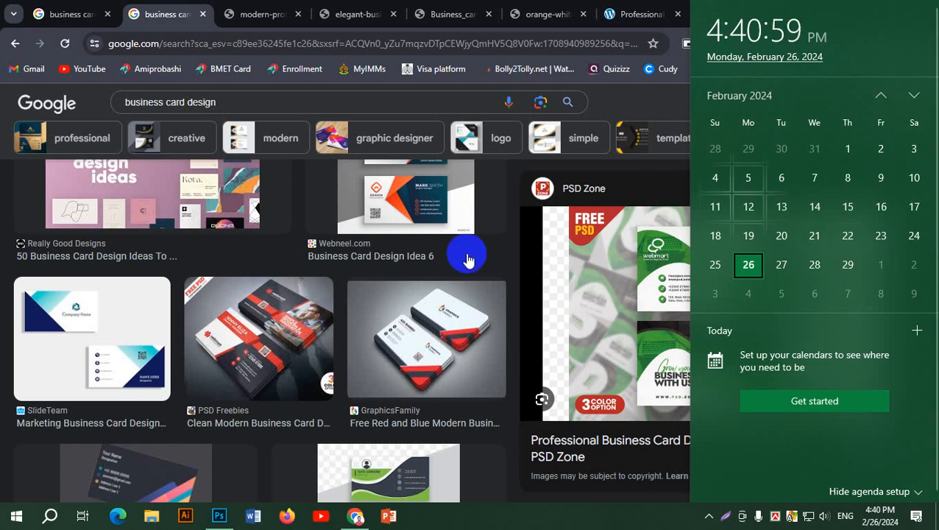
pyautogui.click(405, 210)
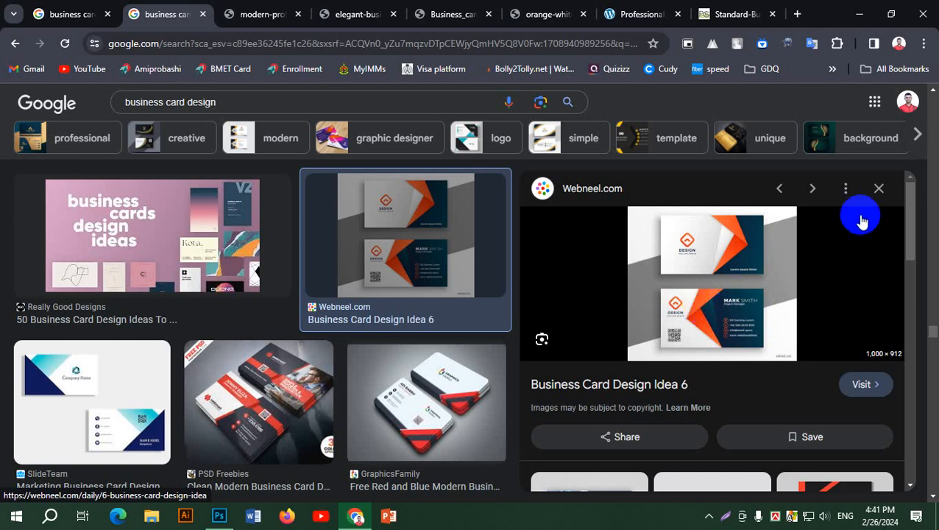
# Open the preview image in a new tab and view it full size.
pyautogui.rightClick(723, 246)
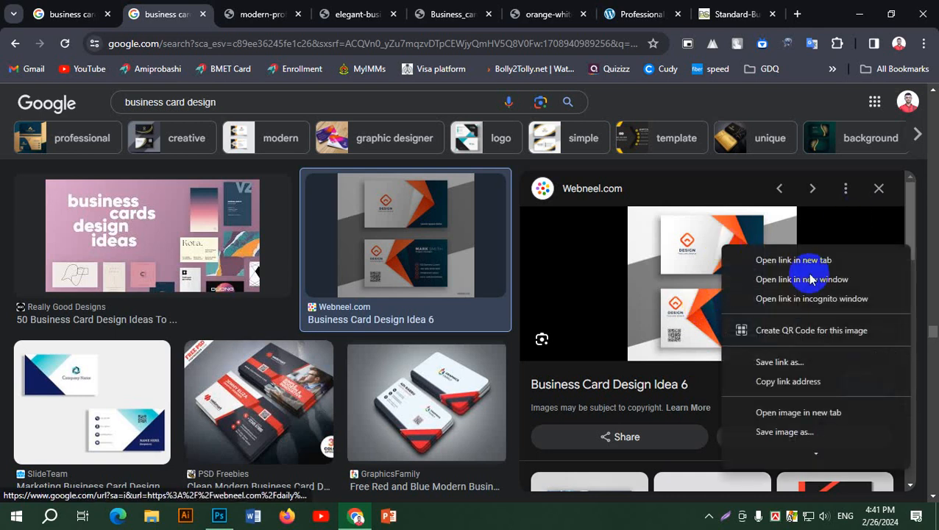
pyautogui.click(825, 414)
pyautogui.click(233, 16)
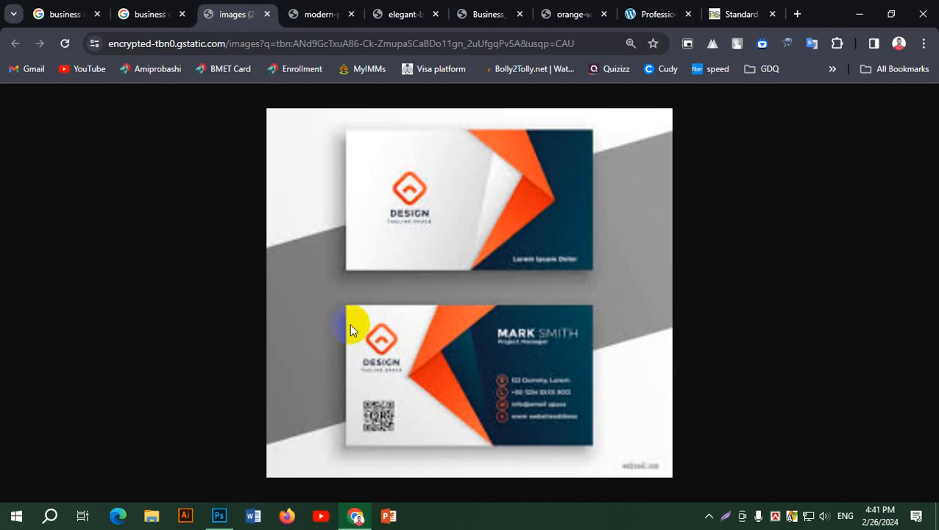
pyautogui.press('alt')
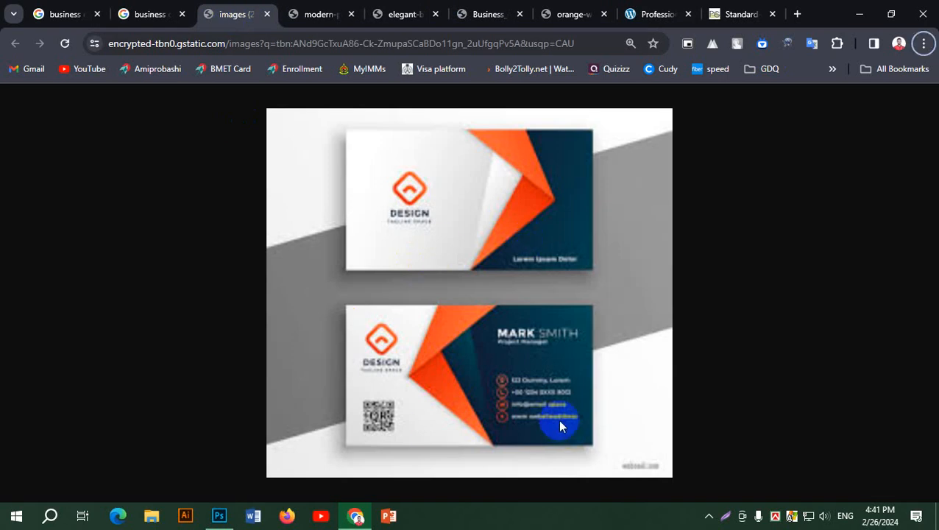